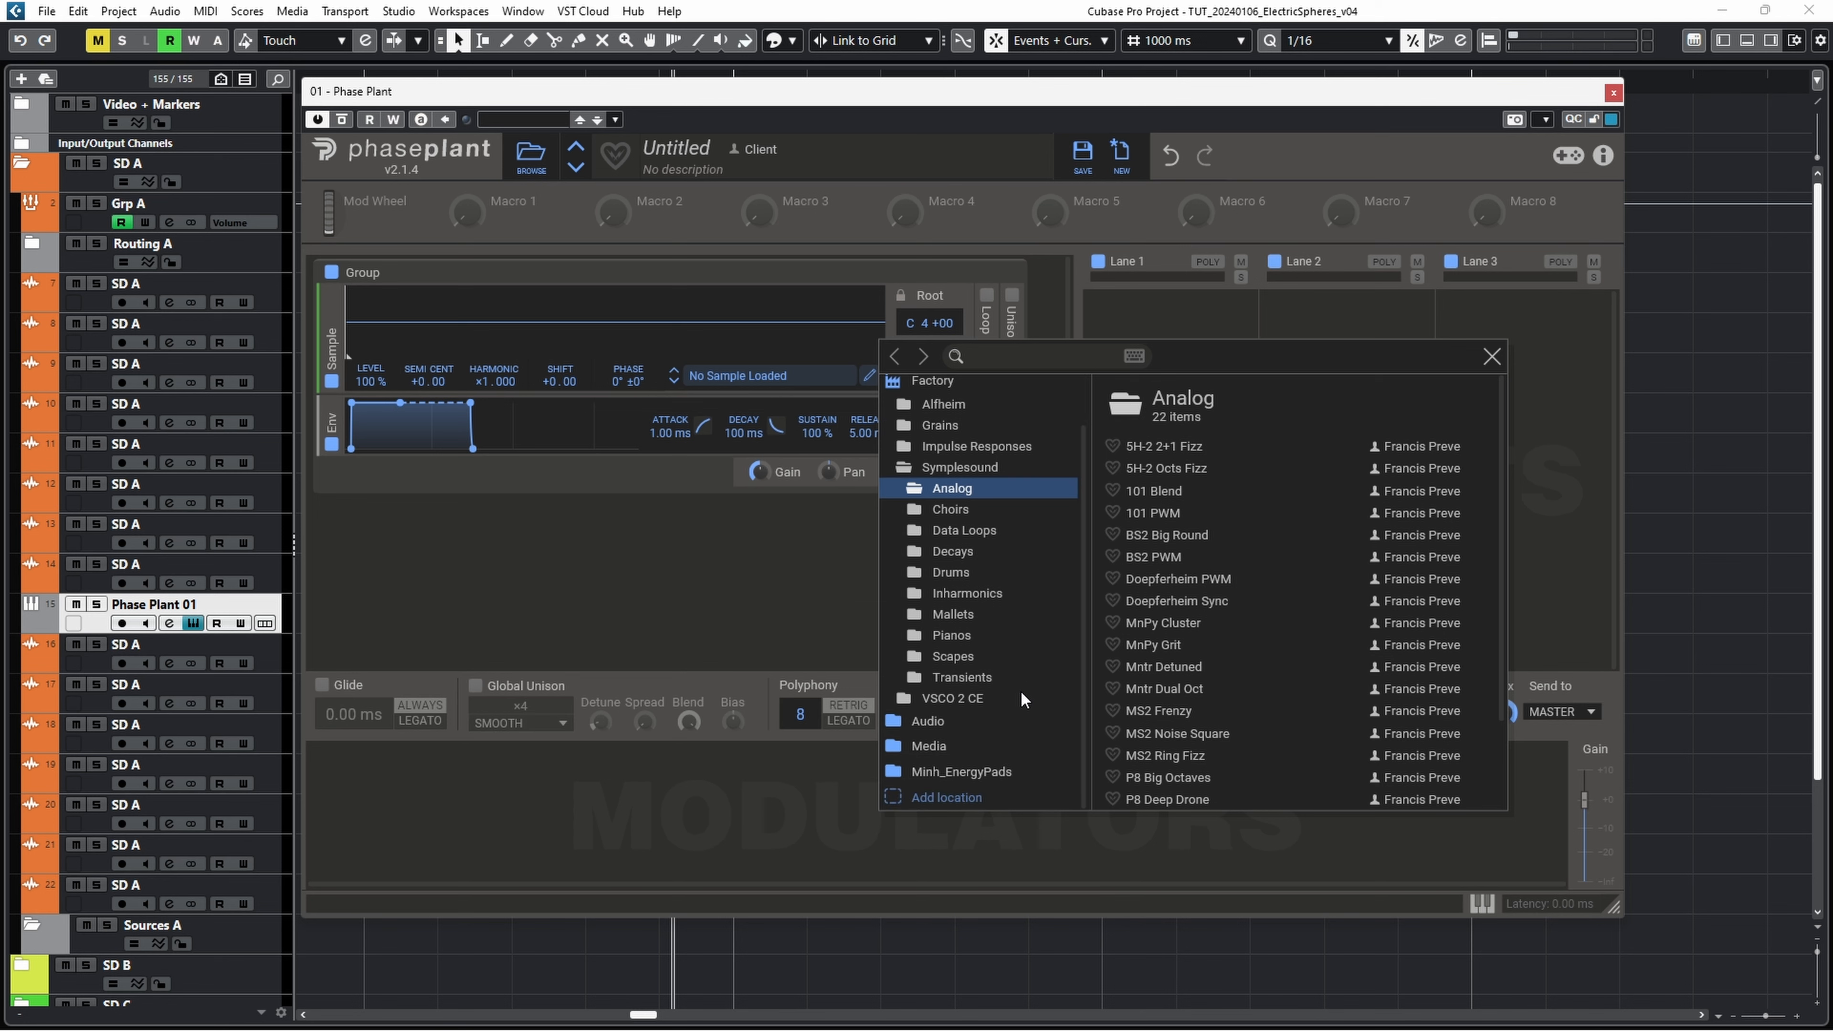
Step: Load the EnergyPad_PPlant_Buzz45Hz_01_Instable sample from the custom EnergyPads folder and close the sample browser
click(938, 769)
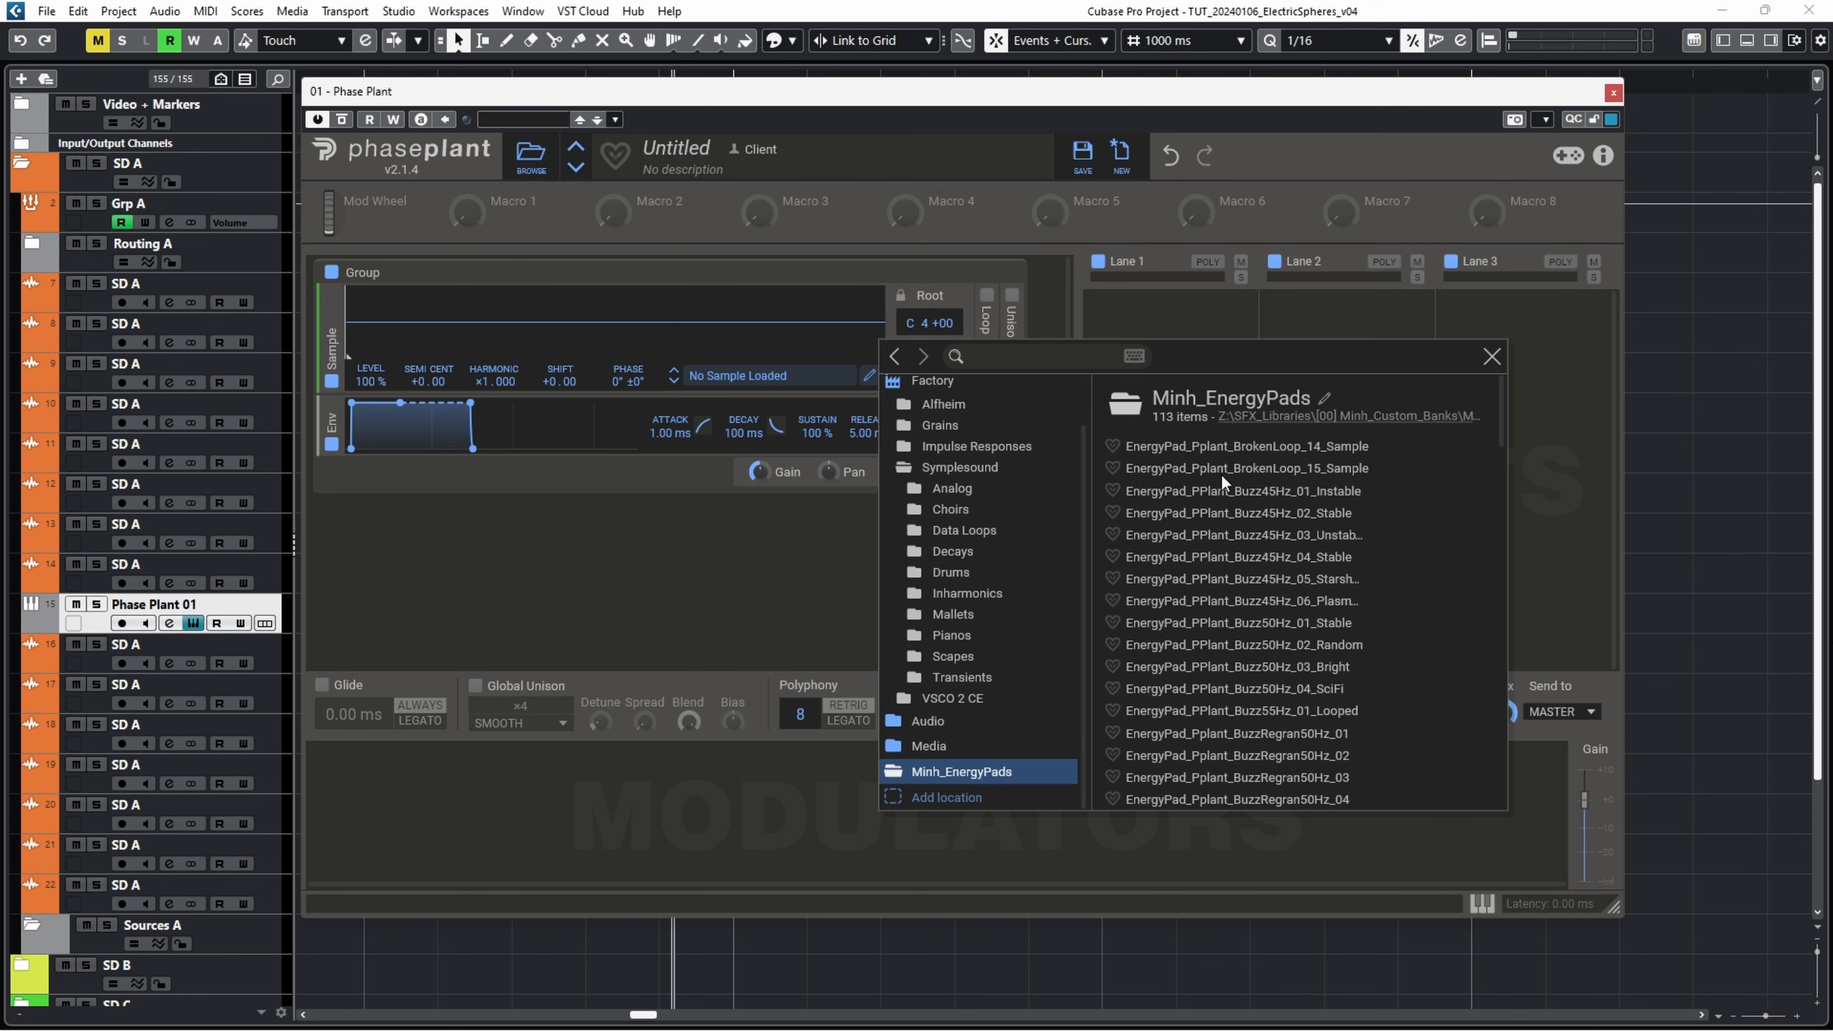
scroll(1233, 548, down, 10)
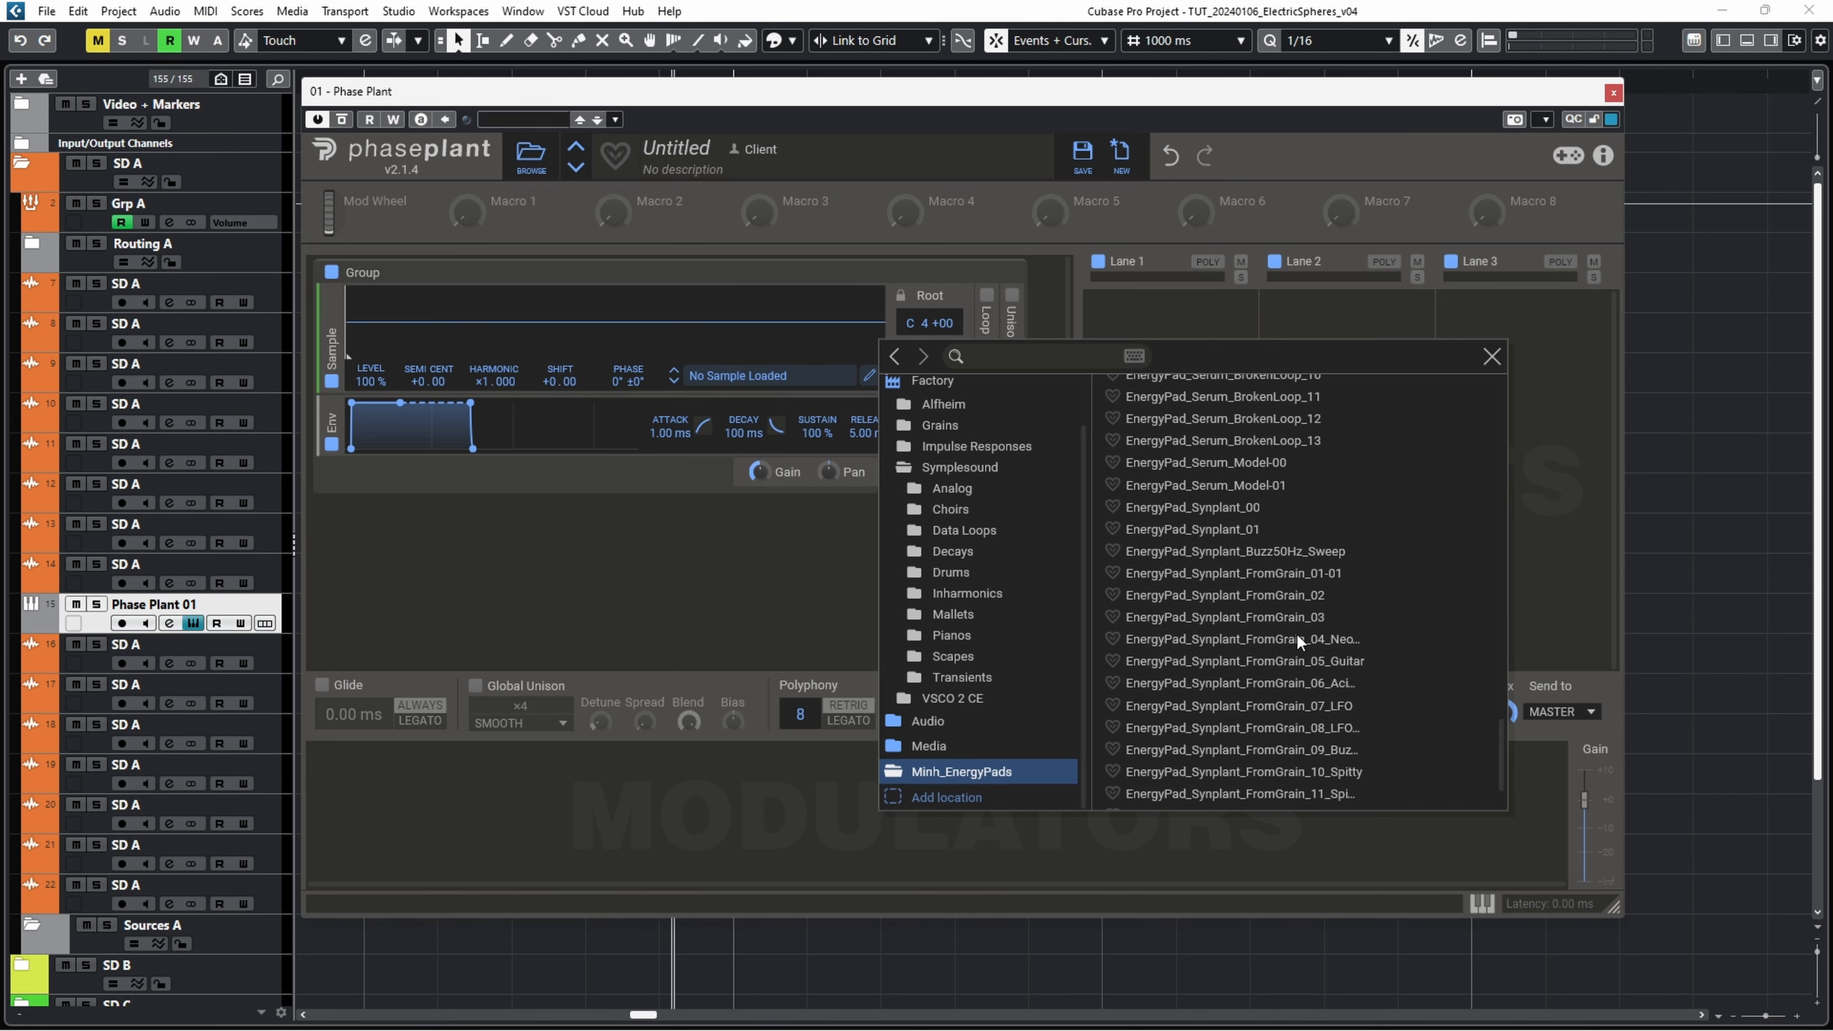
scroll(1296, 634, up, 6)
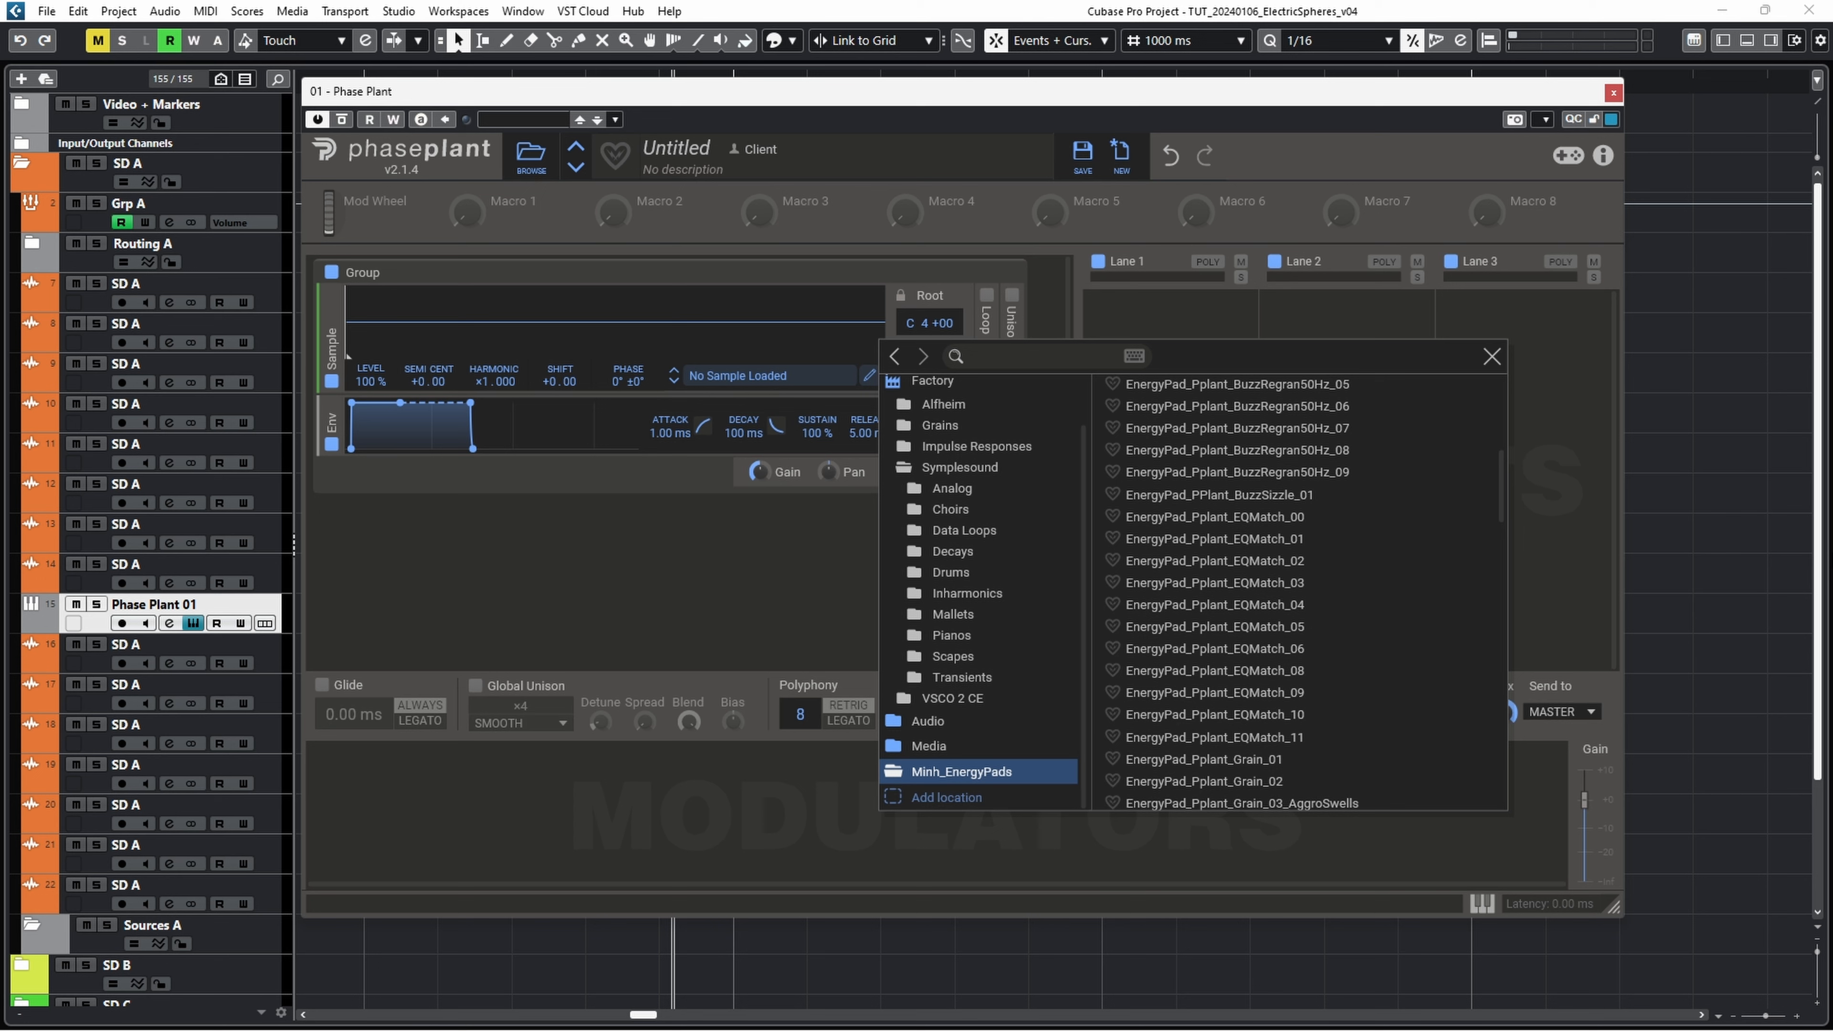
scroll(1251, 379, up, 5)
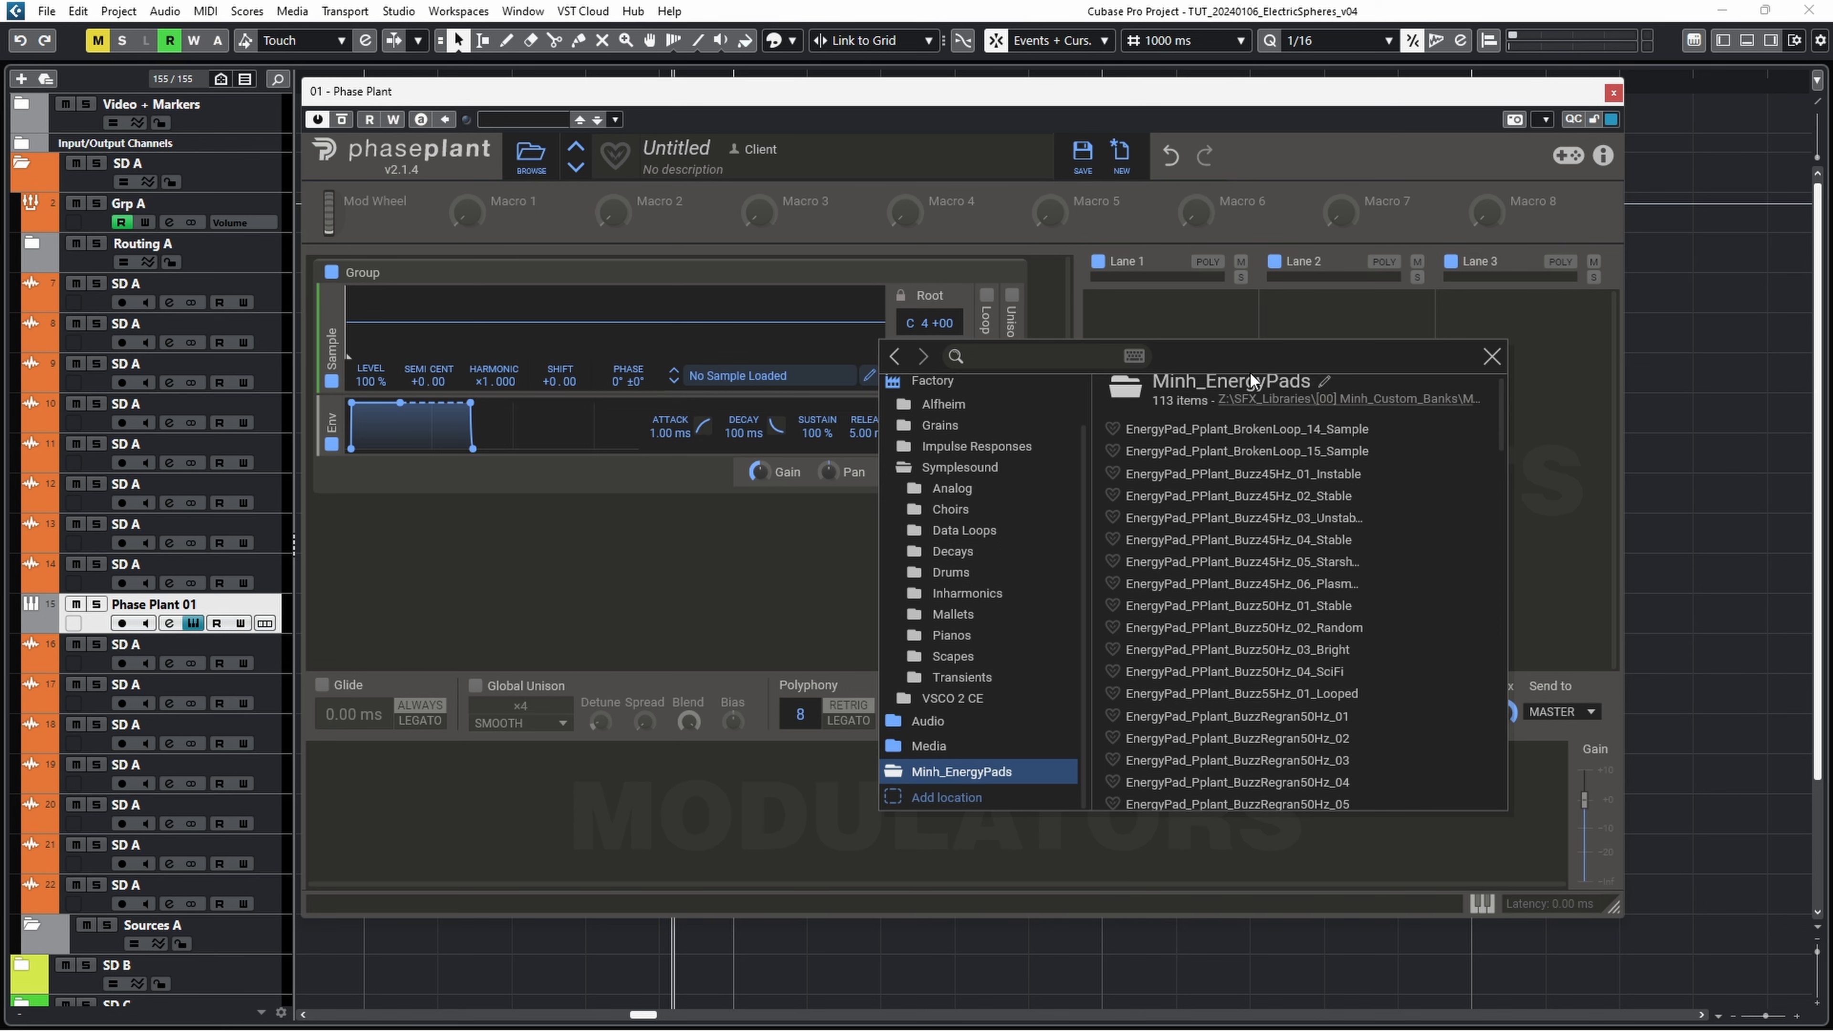
click(1301, 473)
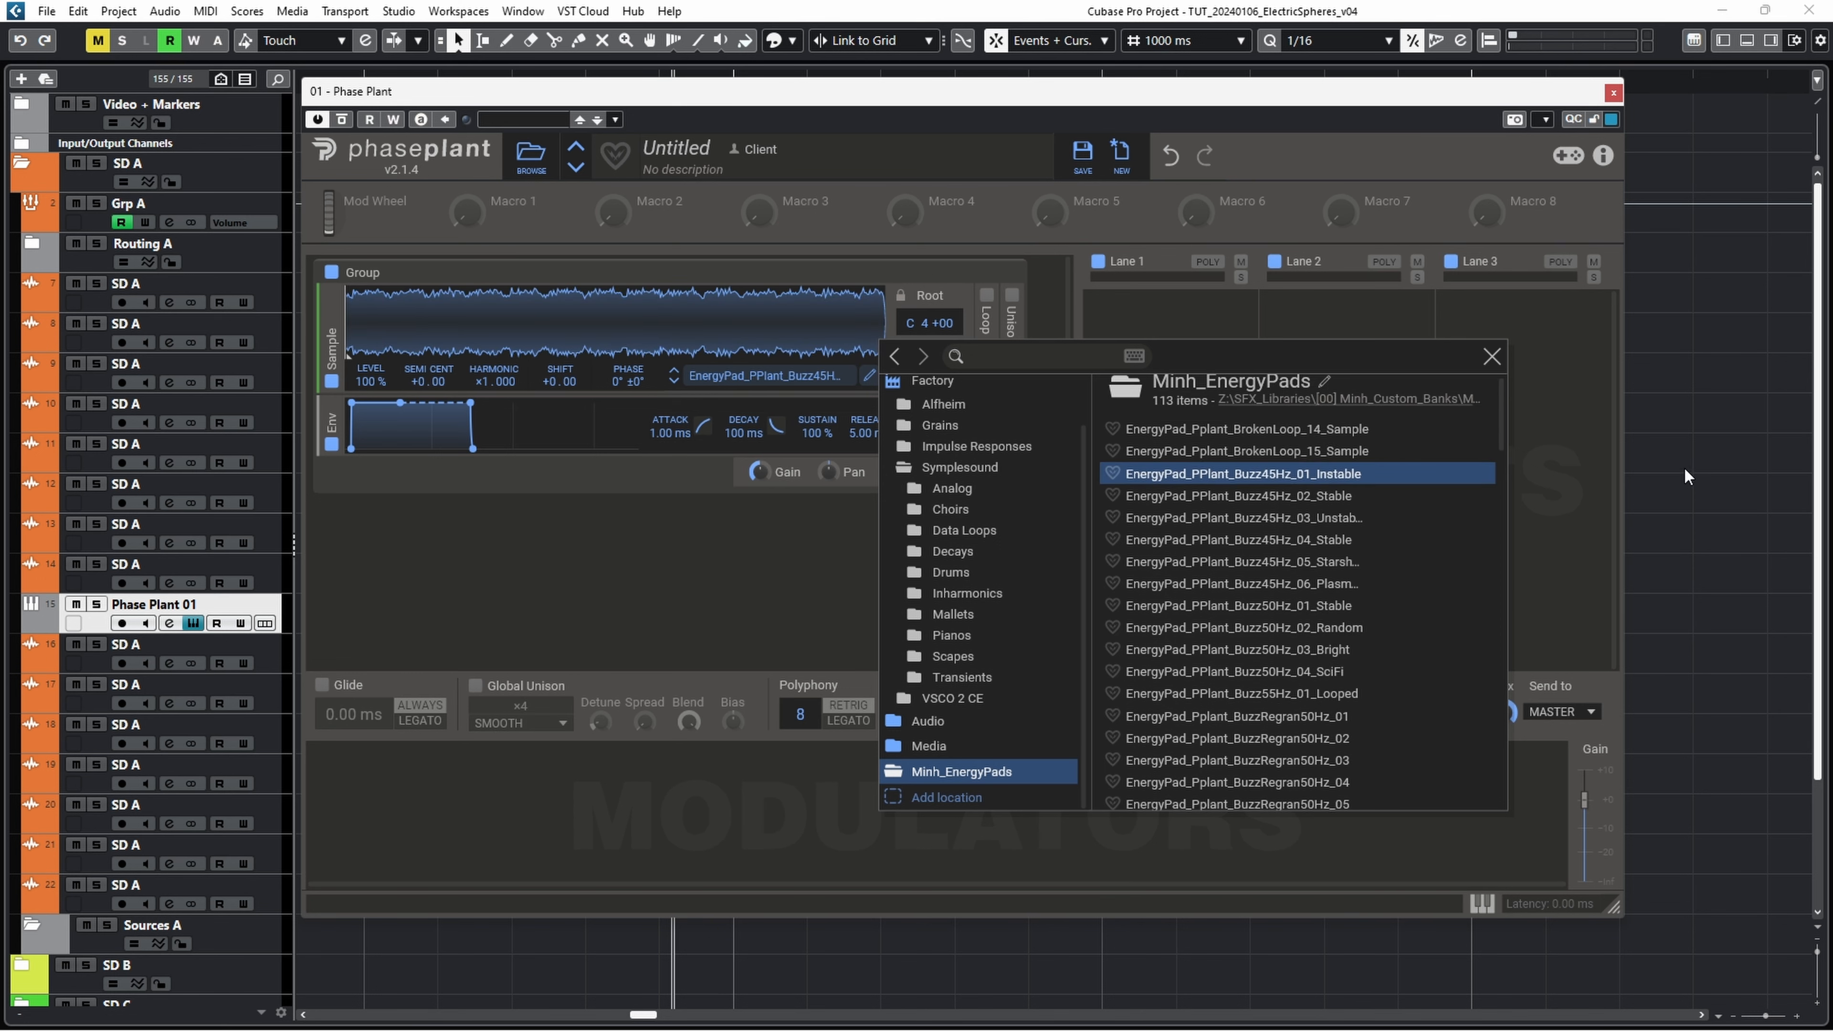
click(1484, 359)
Step: Enable the on-screen keyboard, show the synth's piano keys and audition the loaded sample at several pitches
key(alt+k)
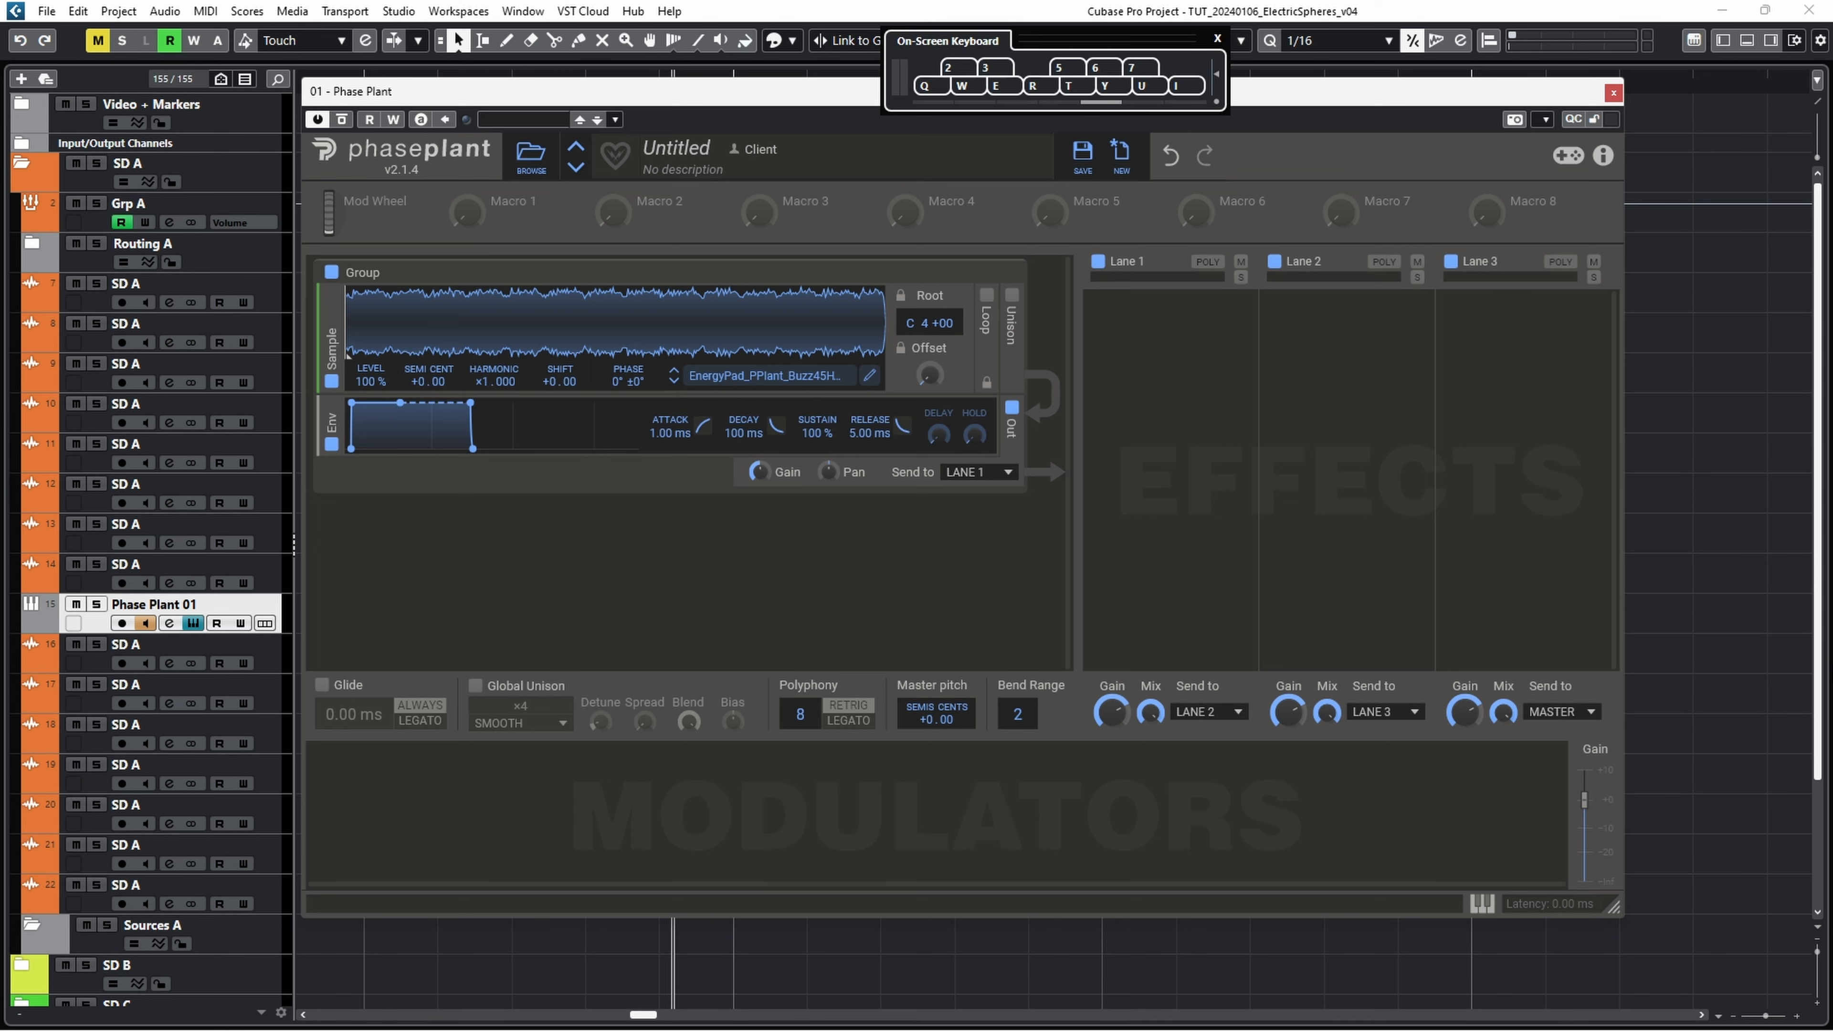
click(1482, 903)
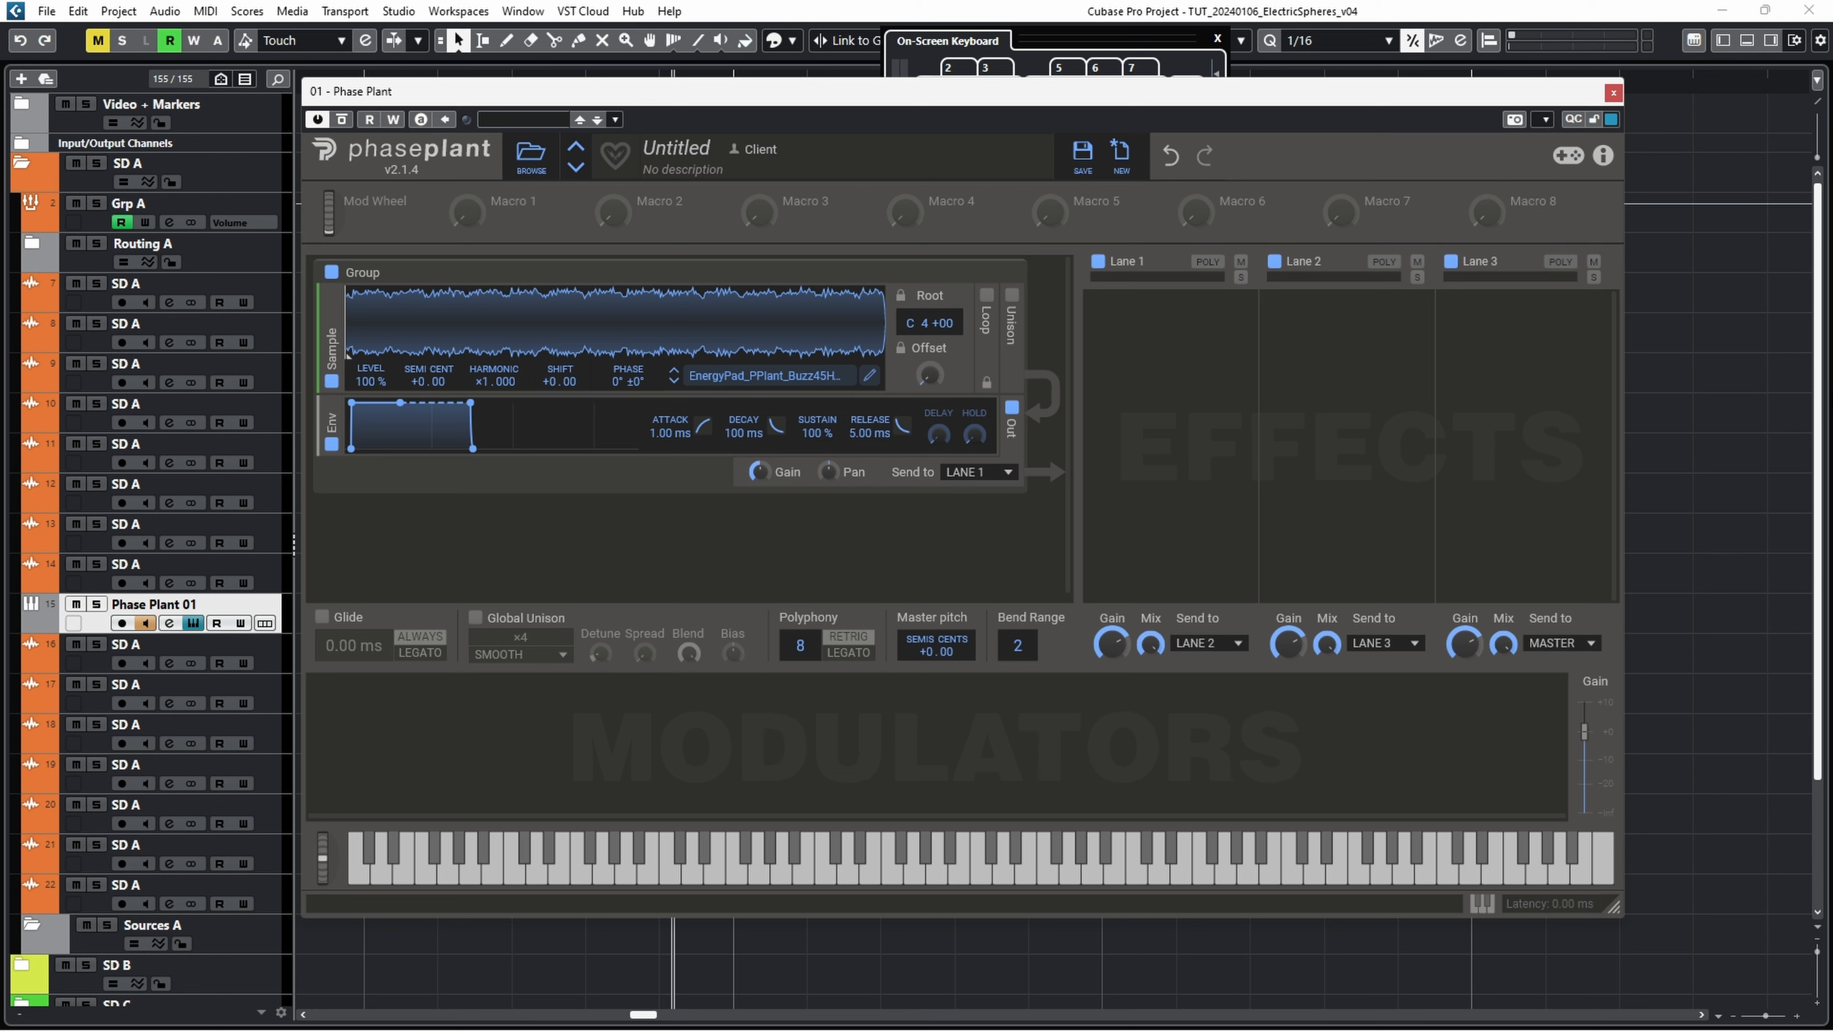
key(q)
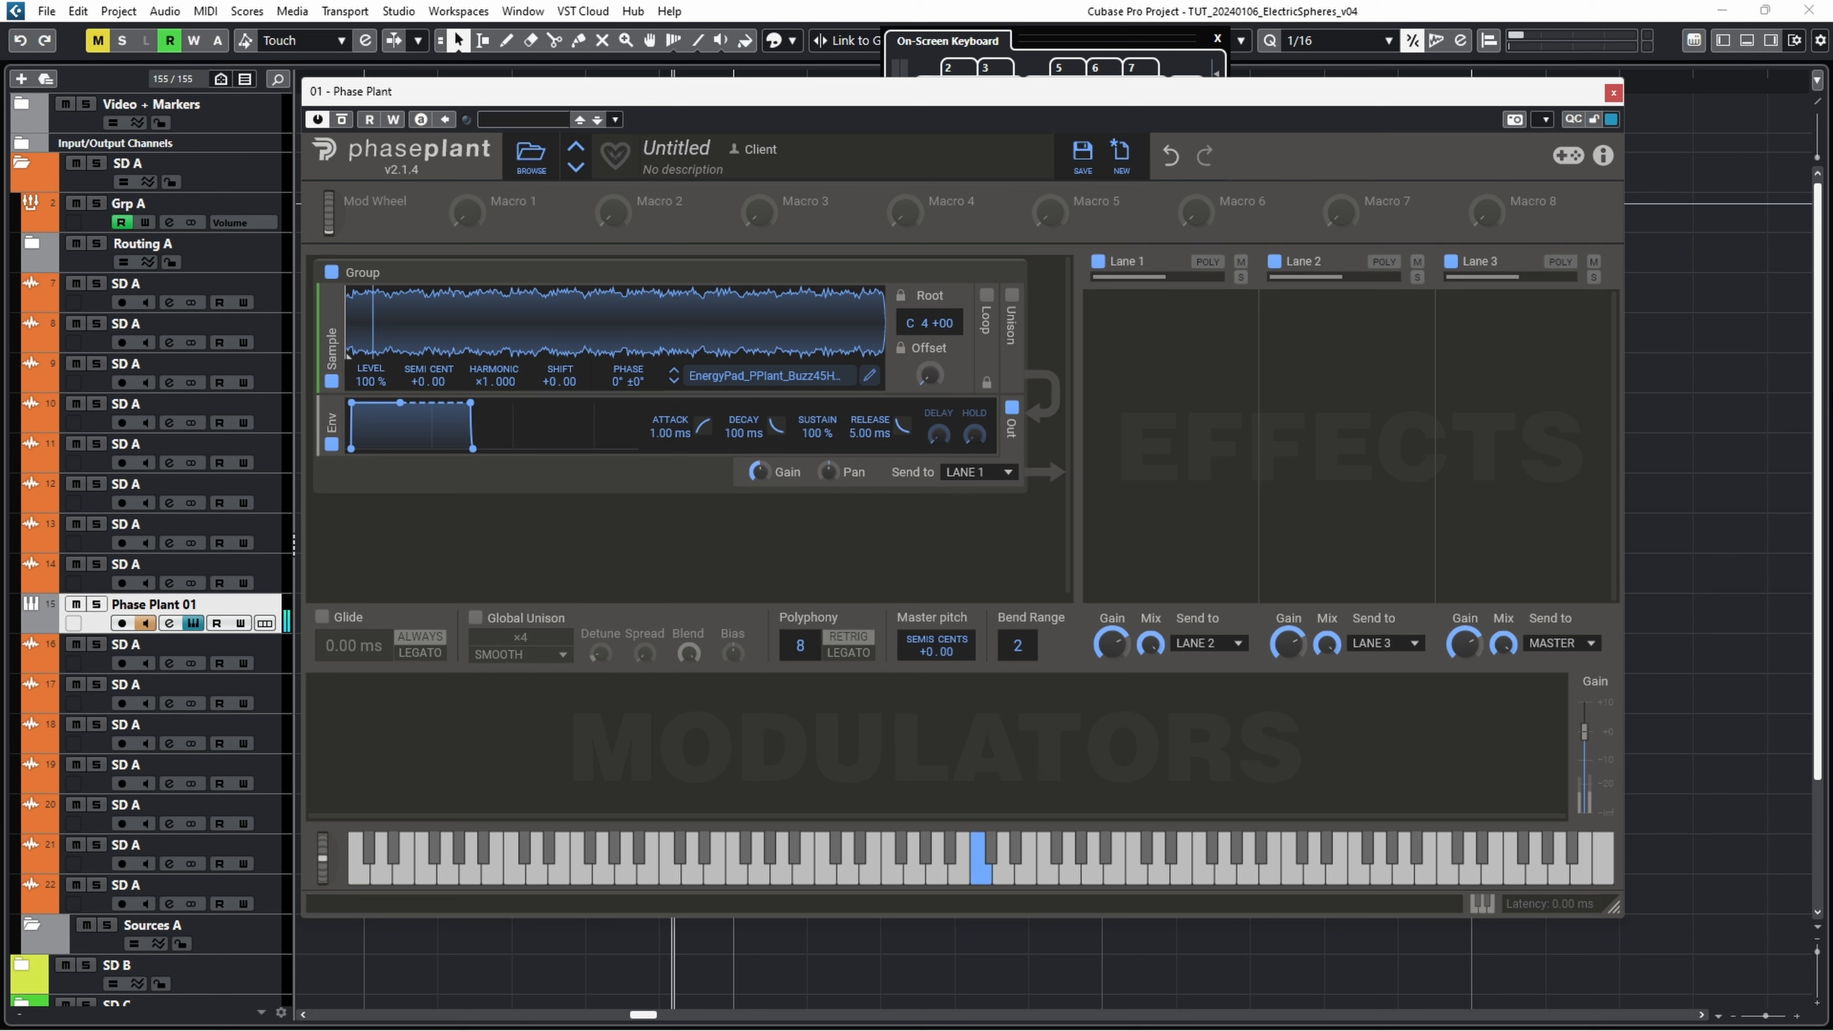
key(w)
key(e)
key(r)
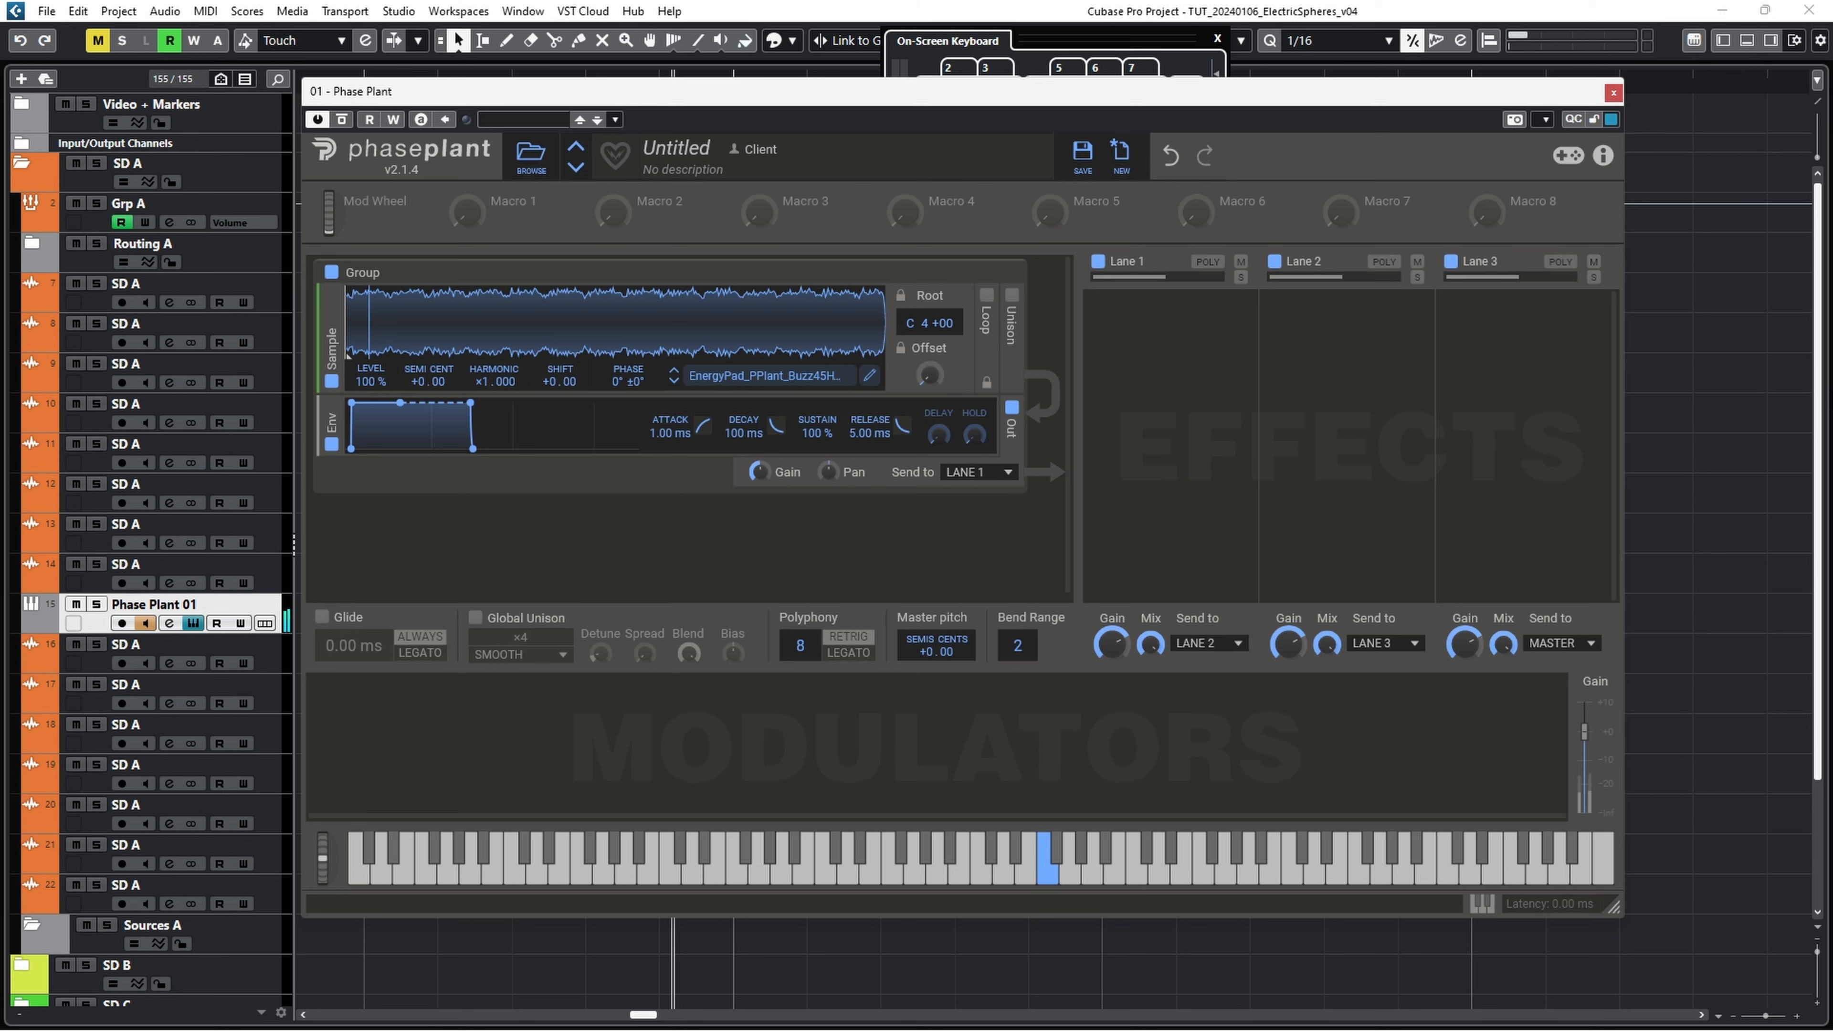
key(i)
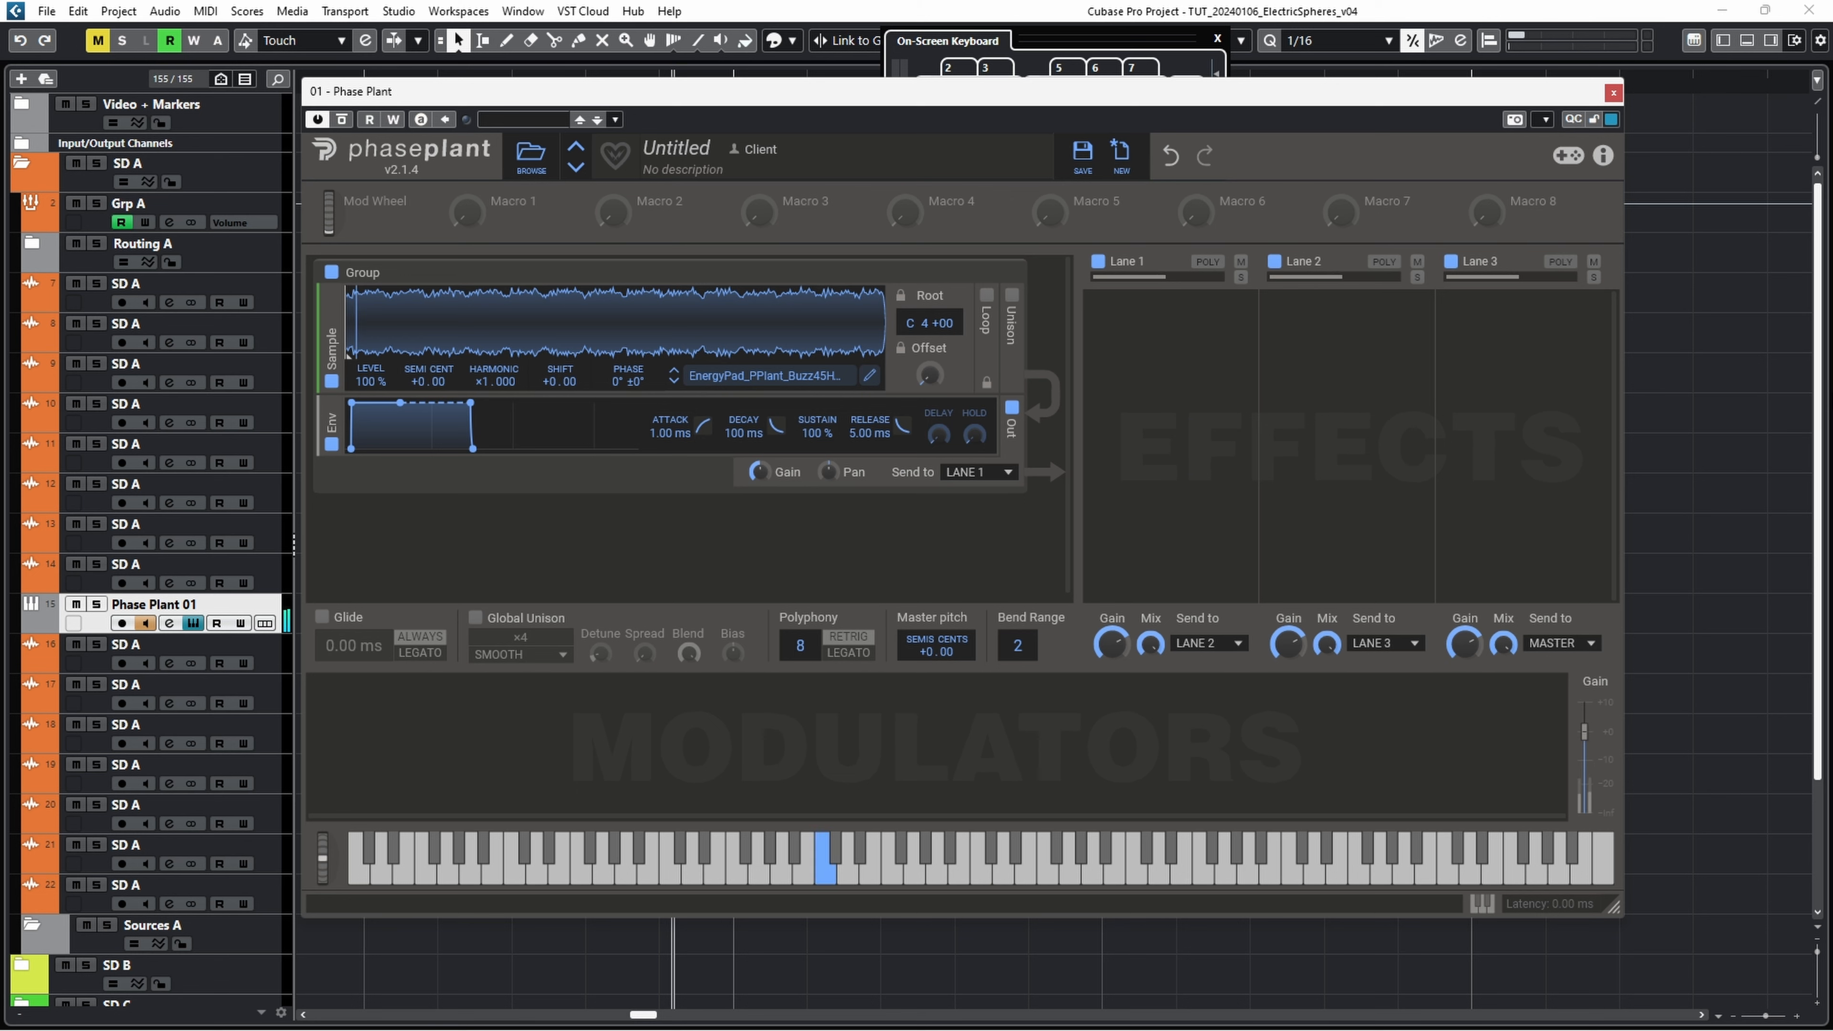
key(q)
key(i)
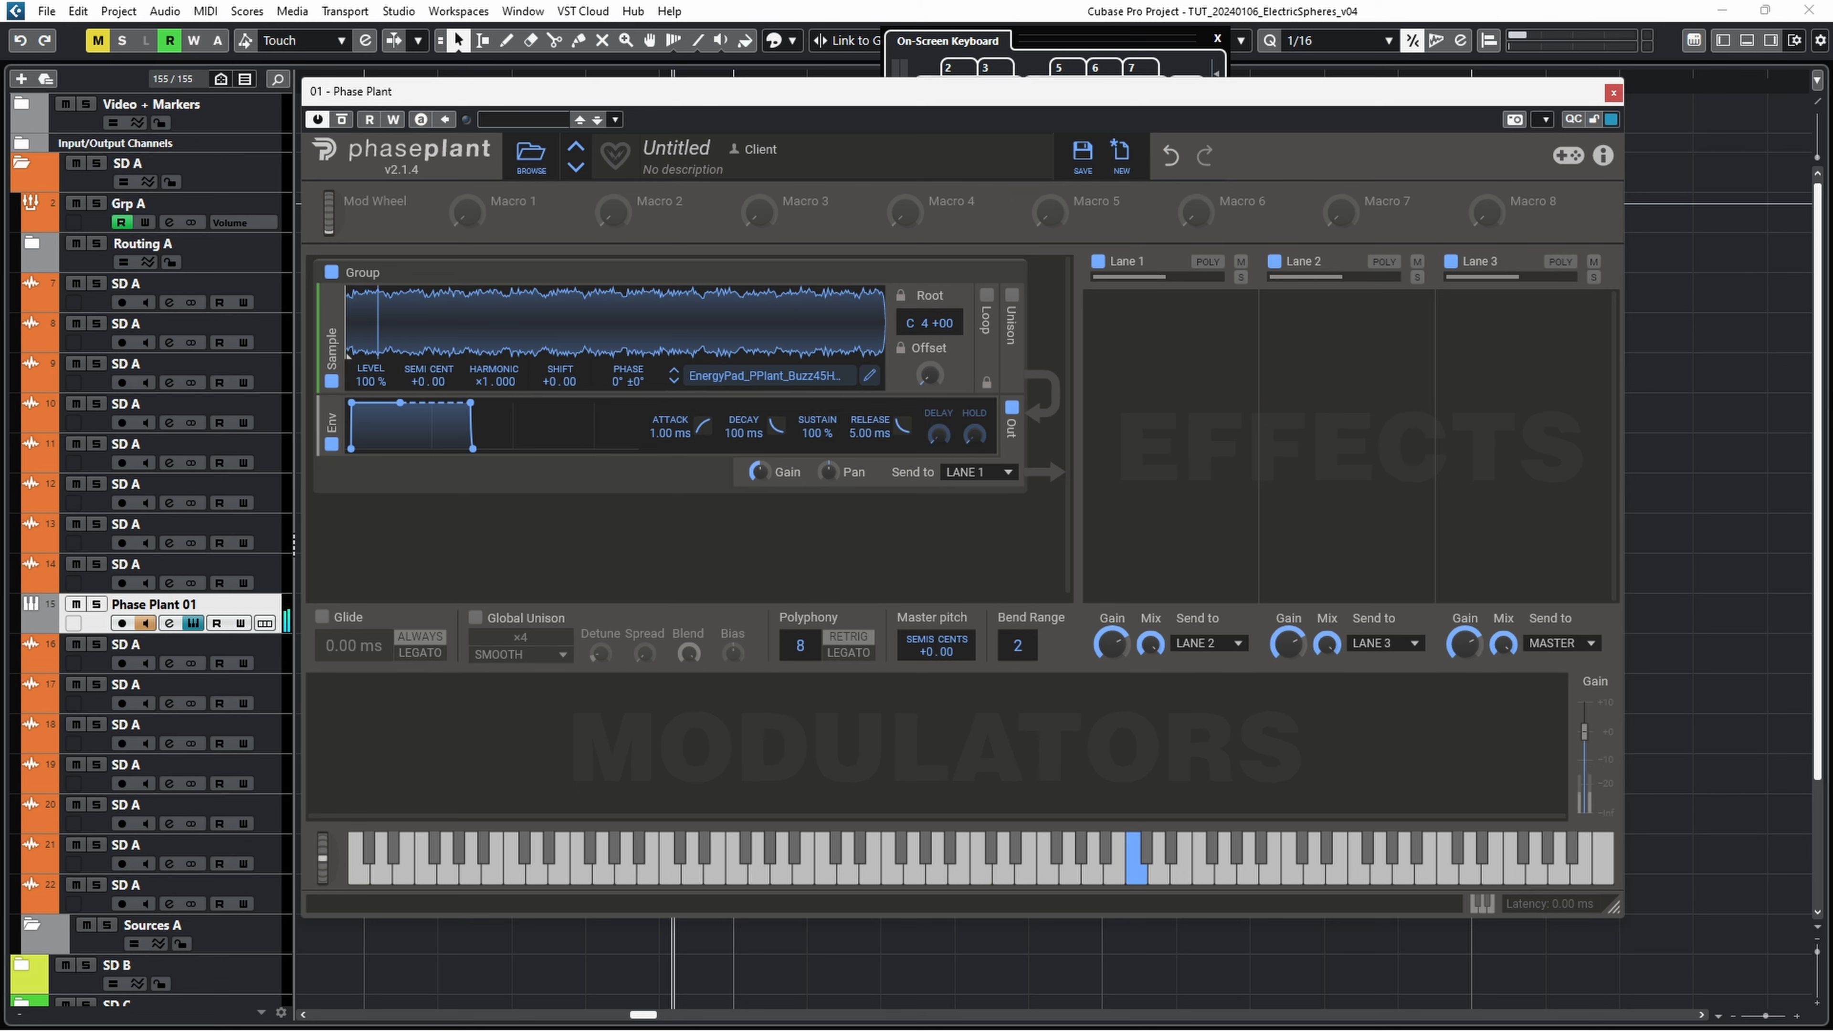
key(q)
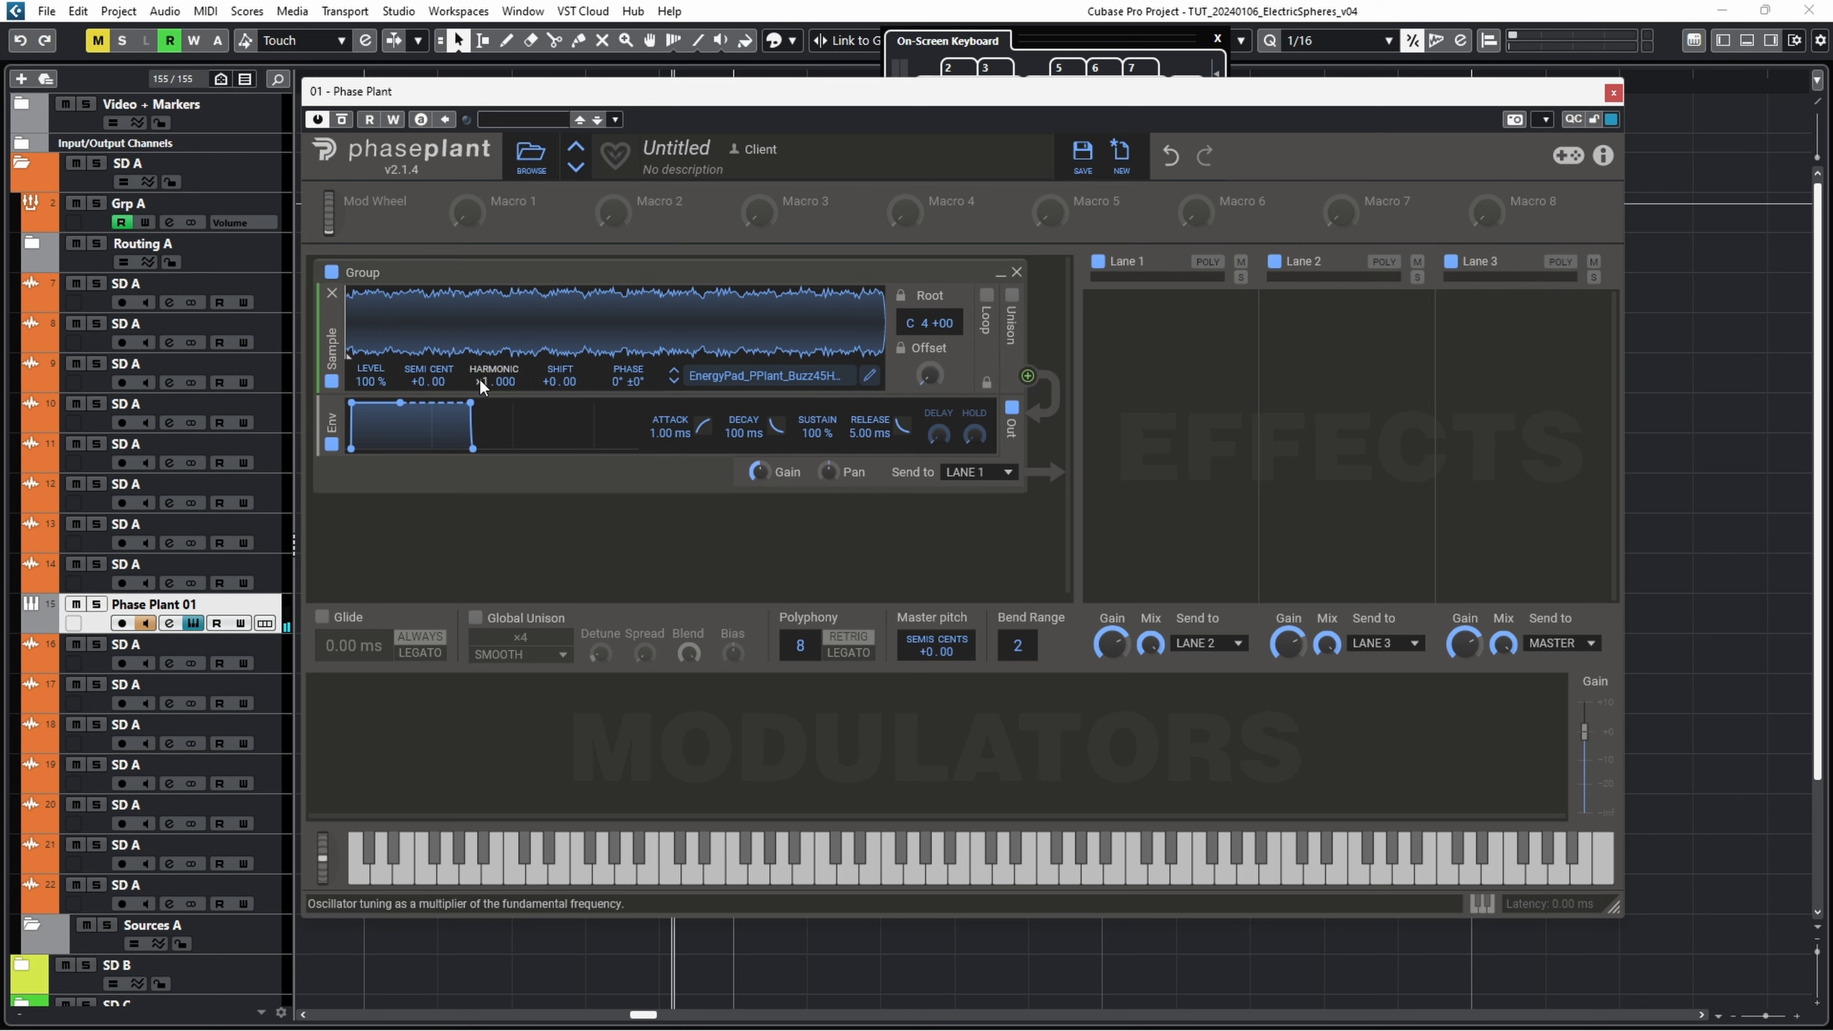
Step: Set the sample's semitone tuning to -3.00 and audition the lowered pitch
mouse_move(420, 380)
mouse_down()
mouse_move(425, 354)
mouse_move(421, 389)
mouse_up()
key(q)
key(q)
key(q)
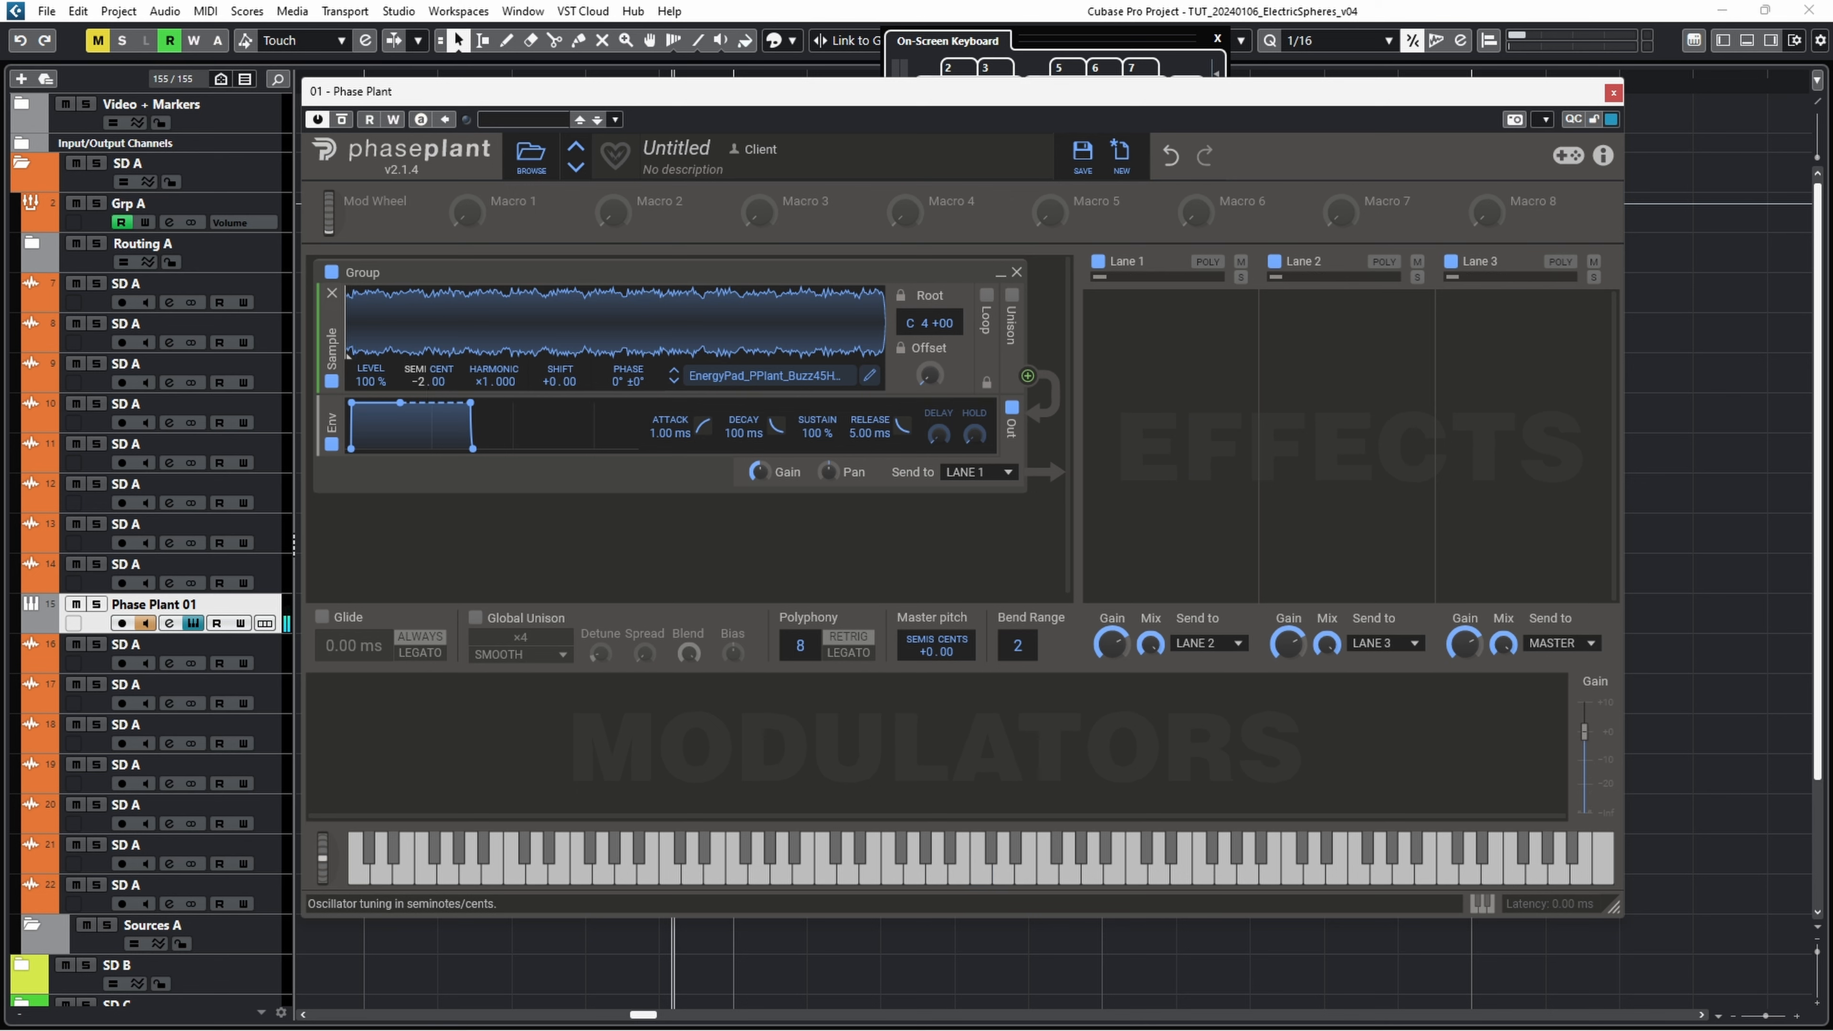
key(q)
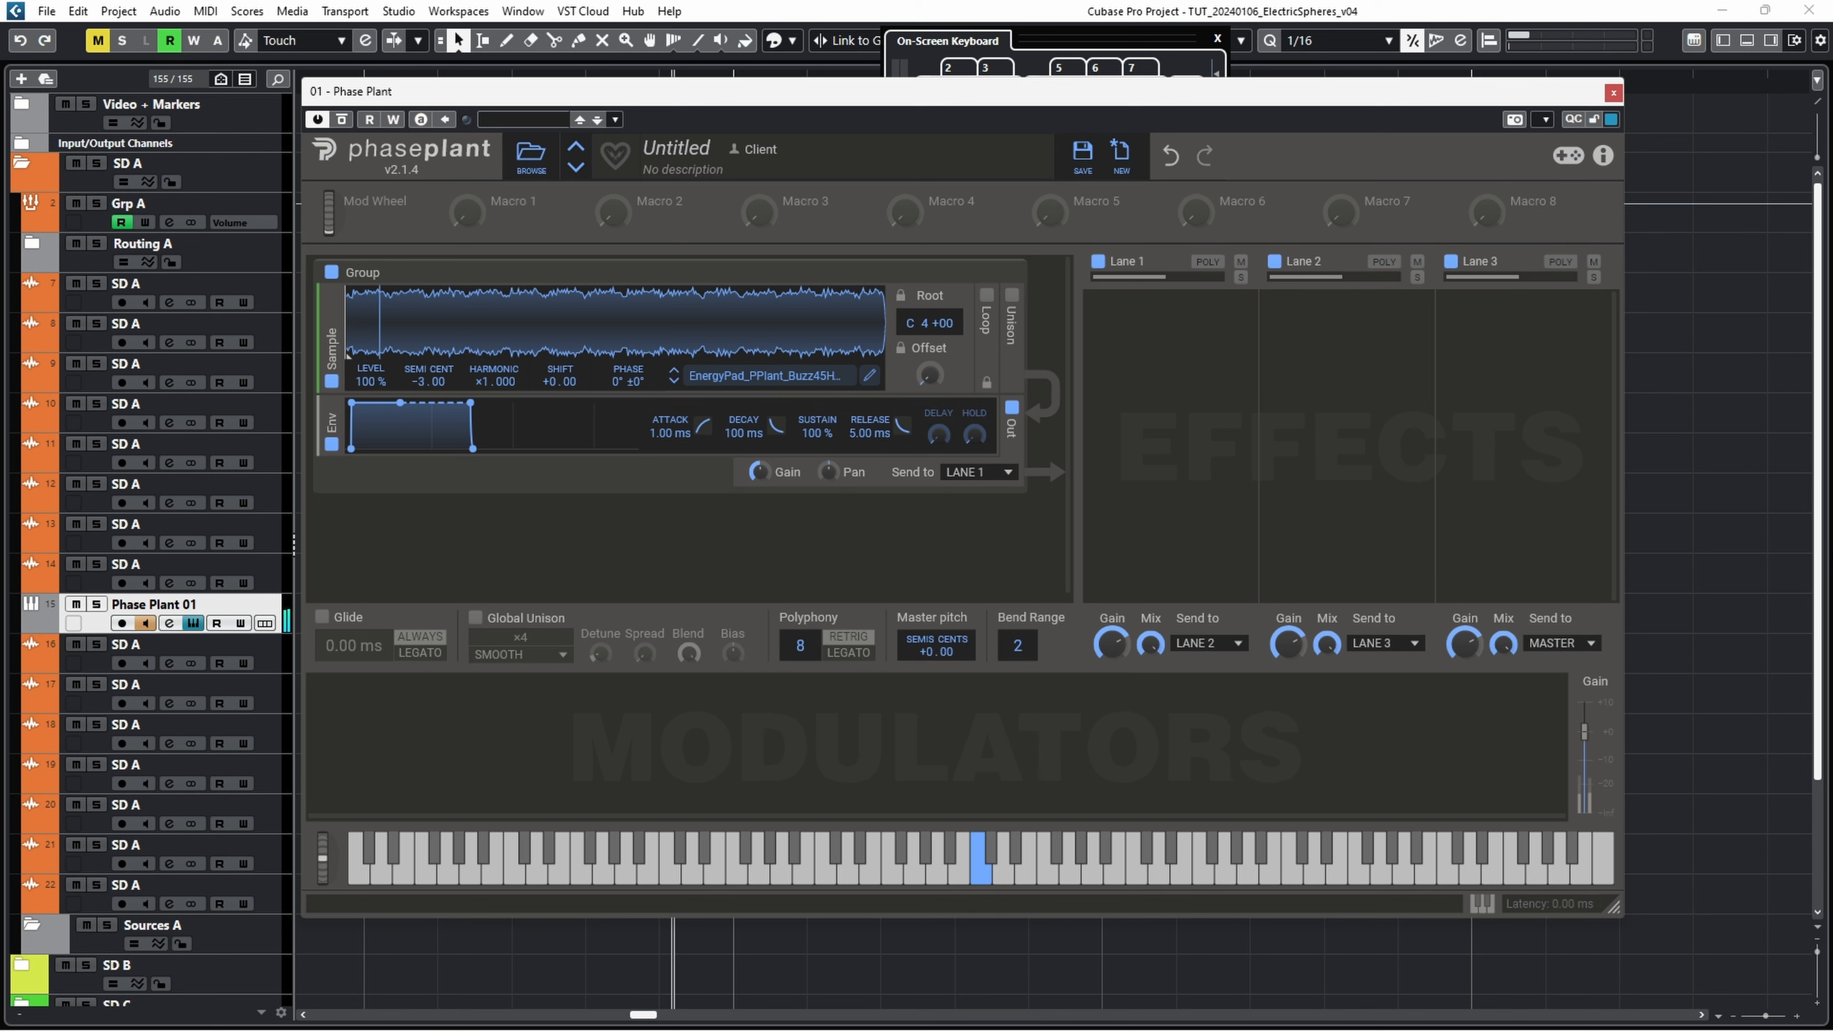
key(q)
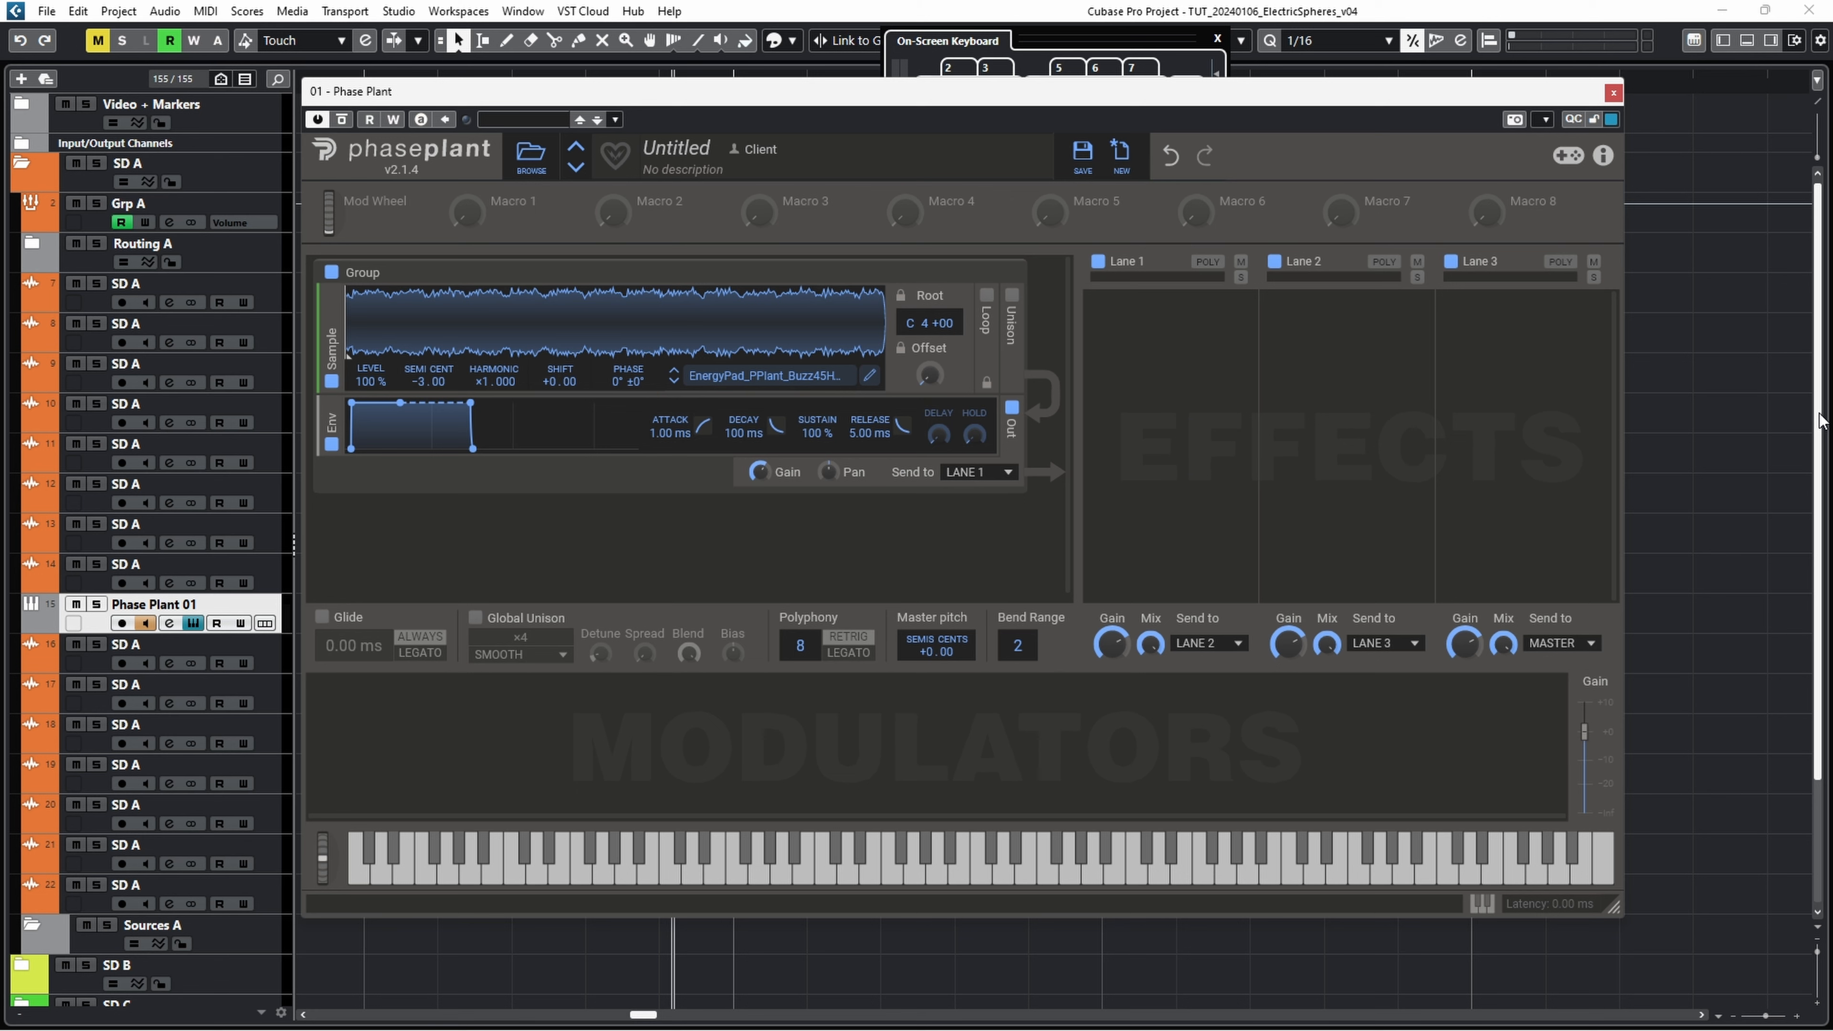
Step: Add an Envelope modulator with a longer hold and a curved attack of 1.40 s
click(467, 680)
click(494, 699)
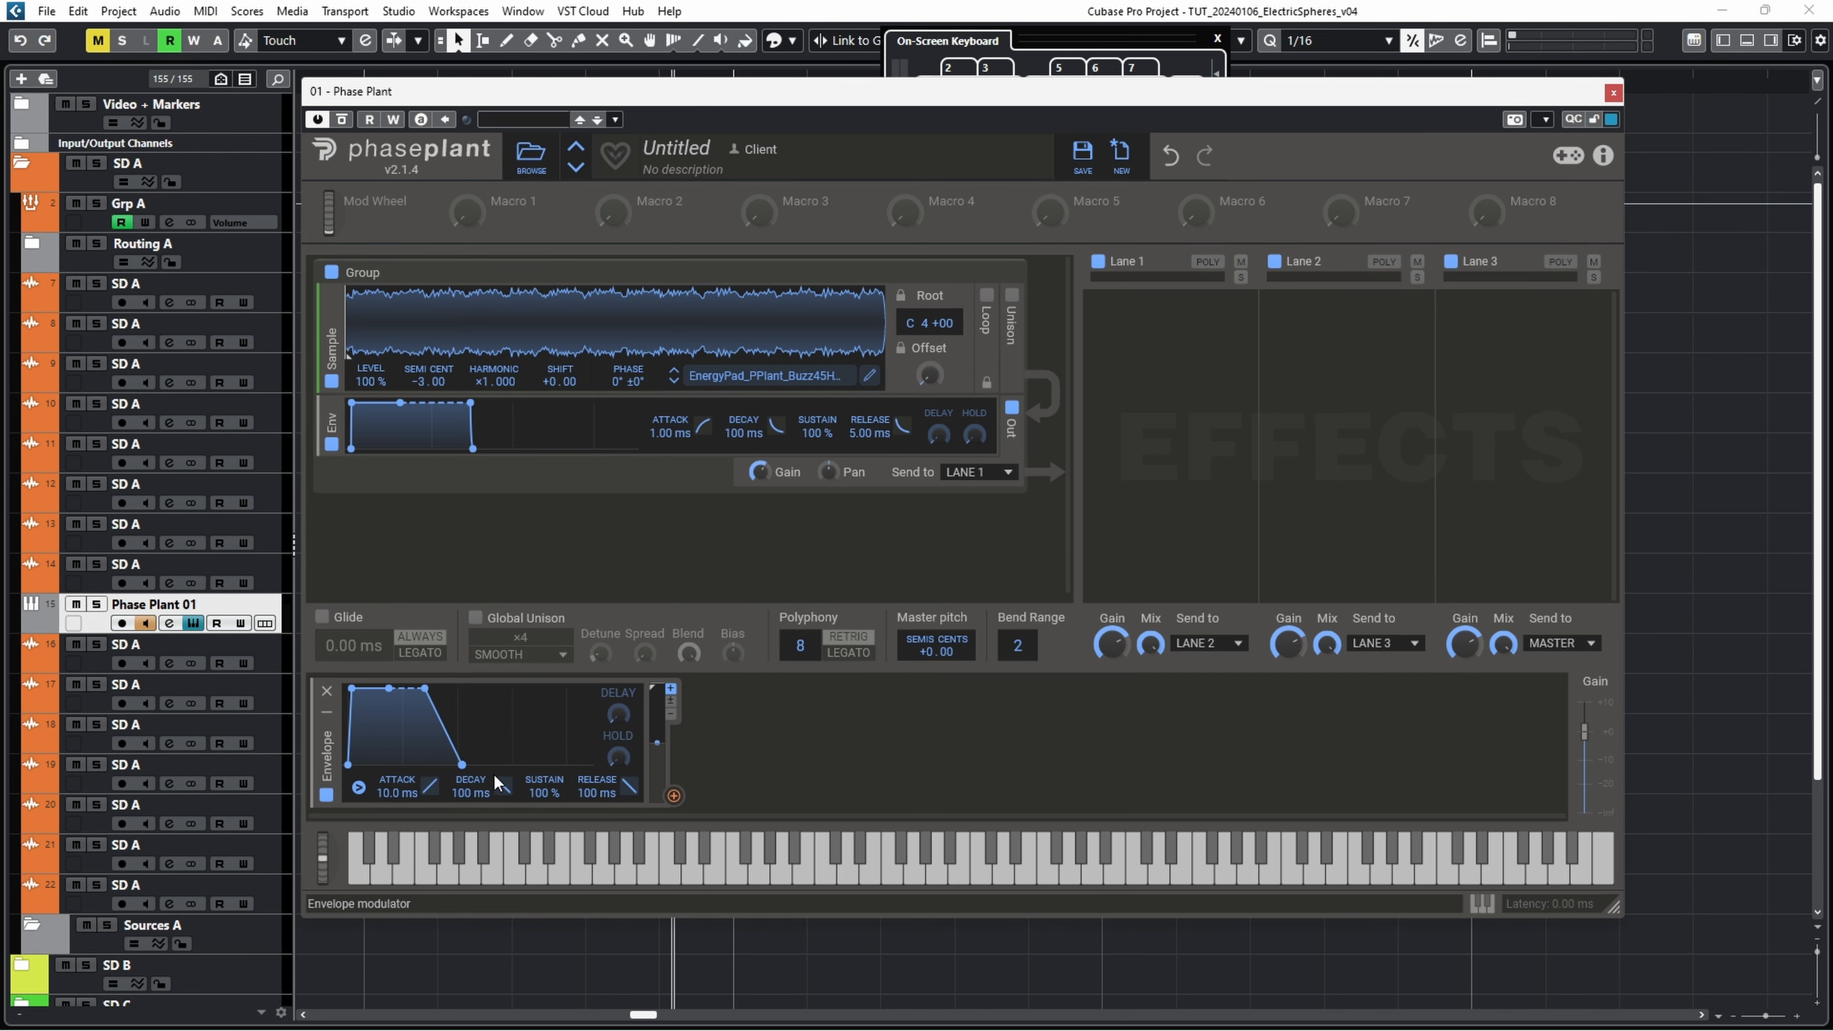
drag(618, 757, 618, 737)
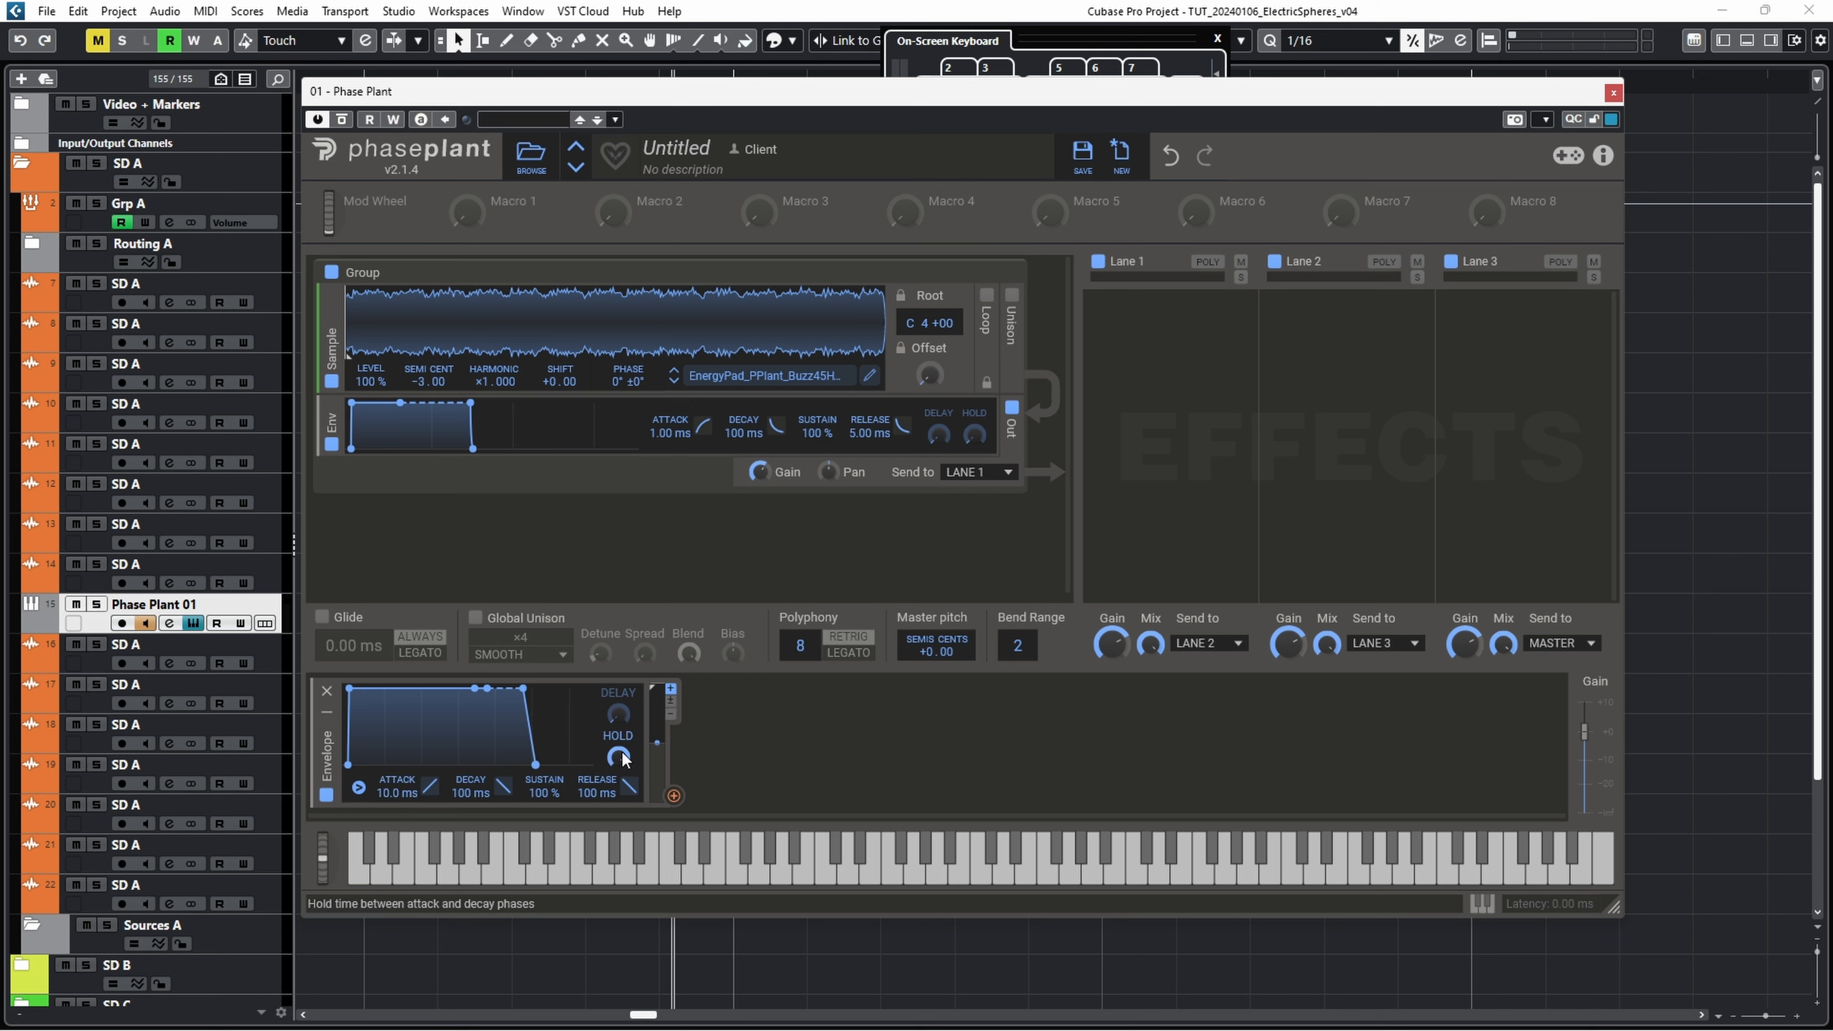
right_click(394, 793)
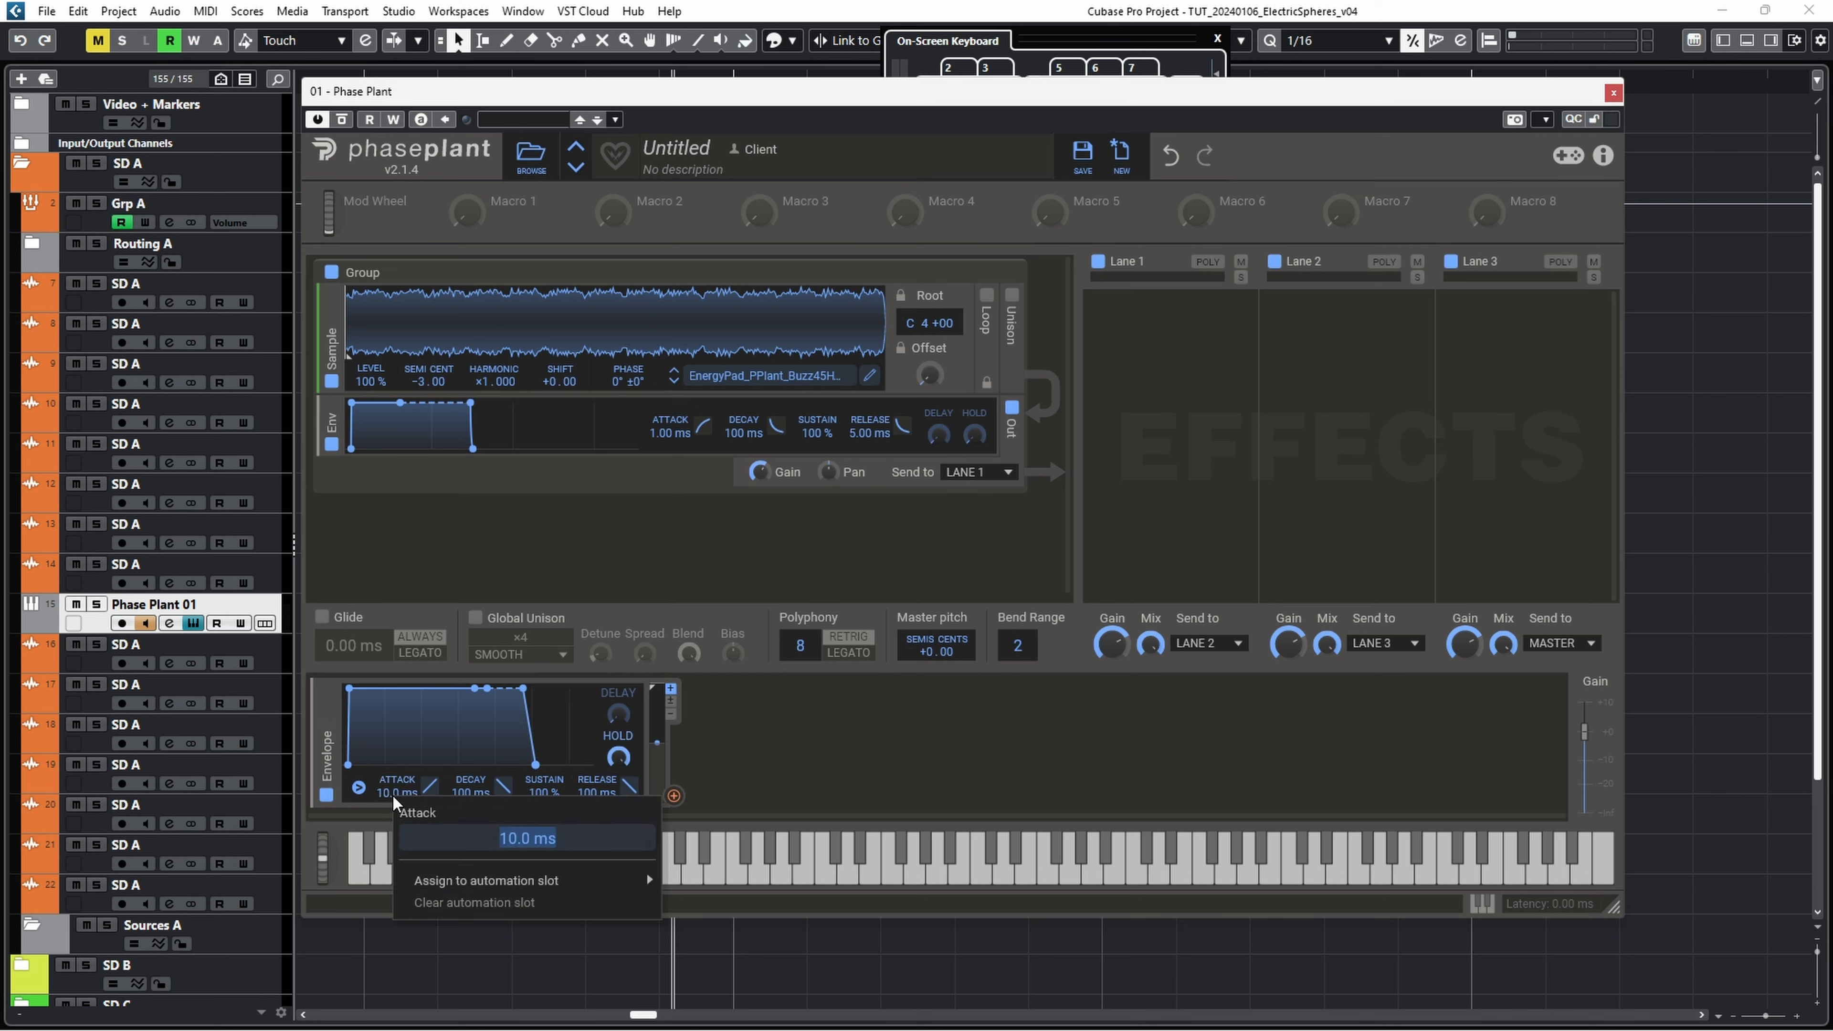
text(14000)
key(Return)
drag(400, 749, 426, 739)
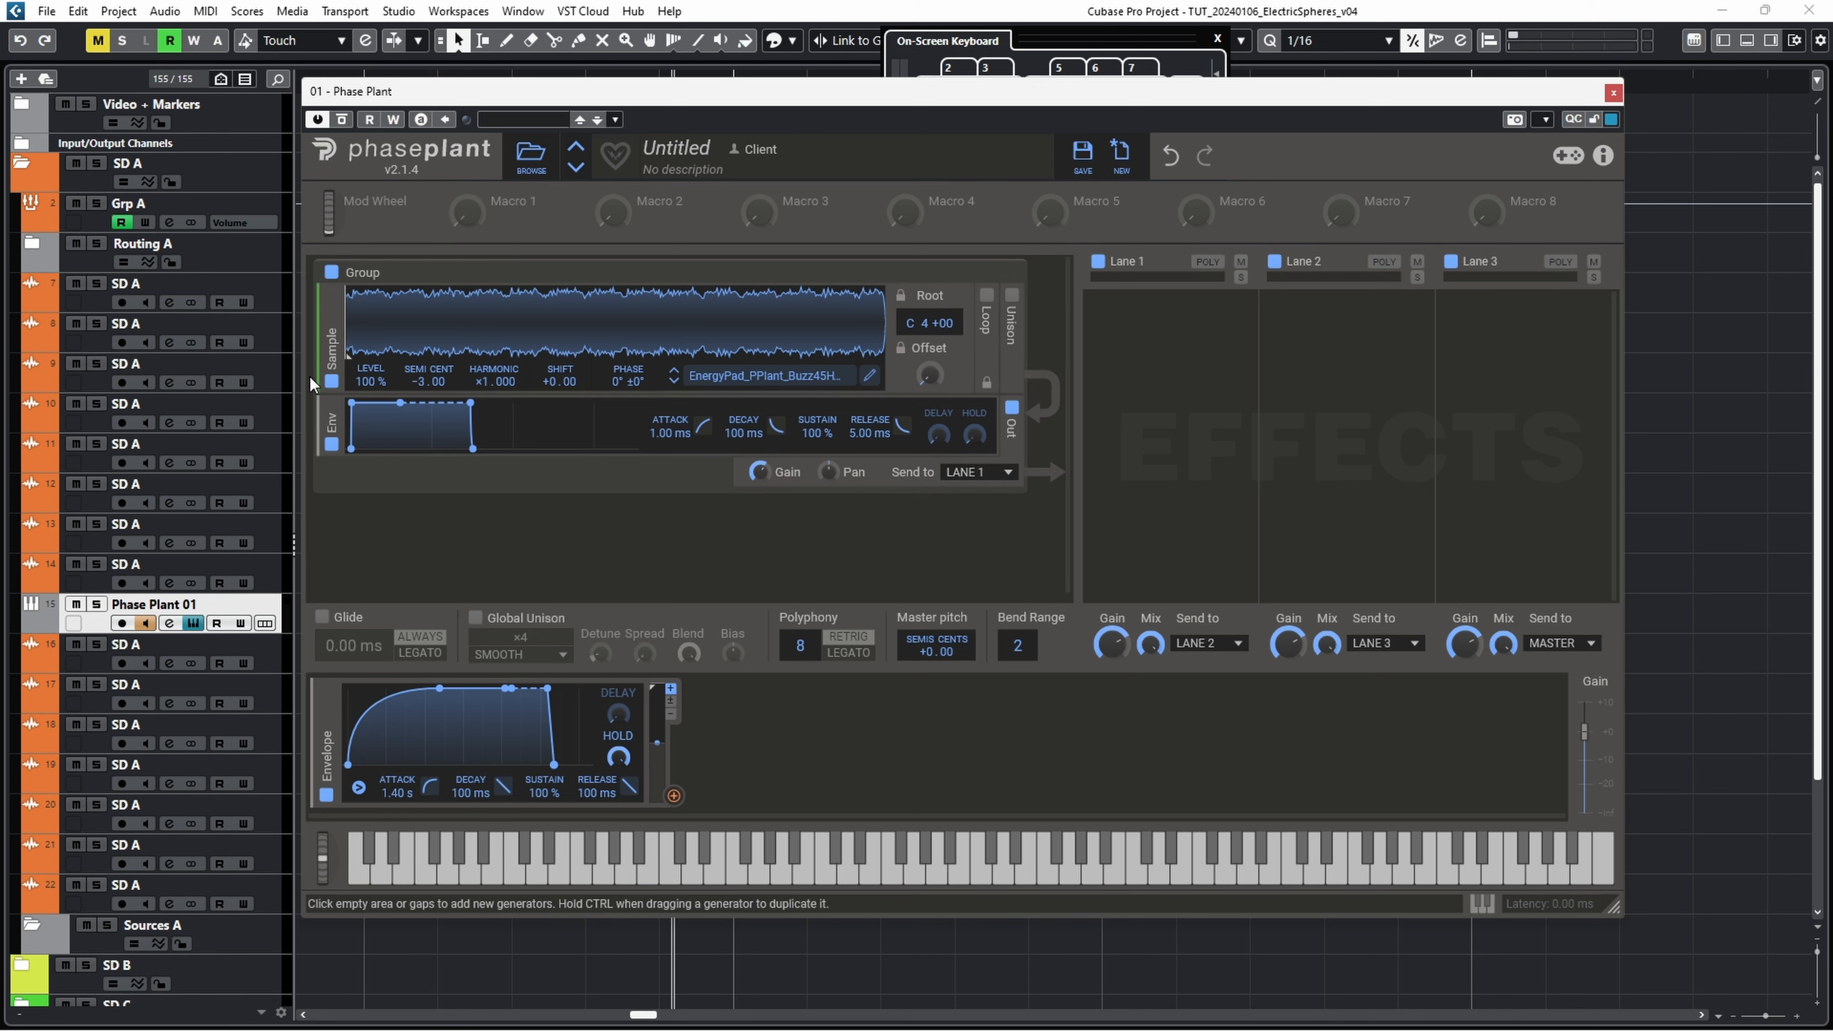
Step: Set the sample's level to 0 % and modulate it with the envelope at a depth of 100
drag(371, 381, 371, 506)
drag(678, 795, 372, 391)
right_click(372, 390)
text(100)
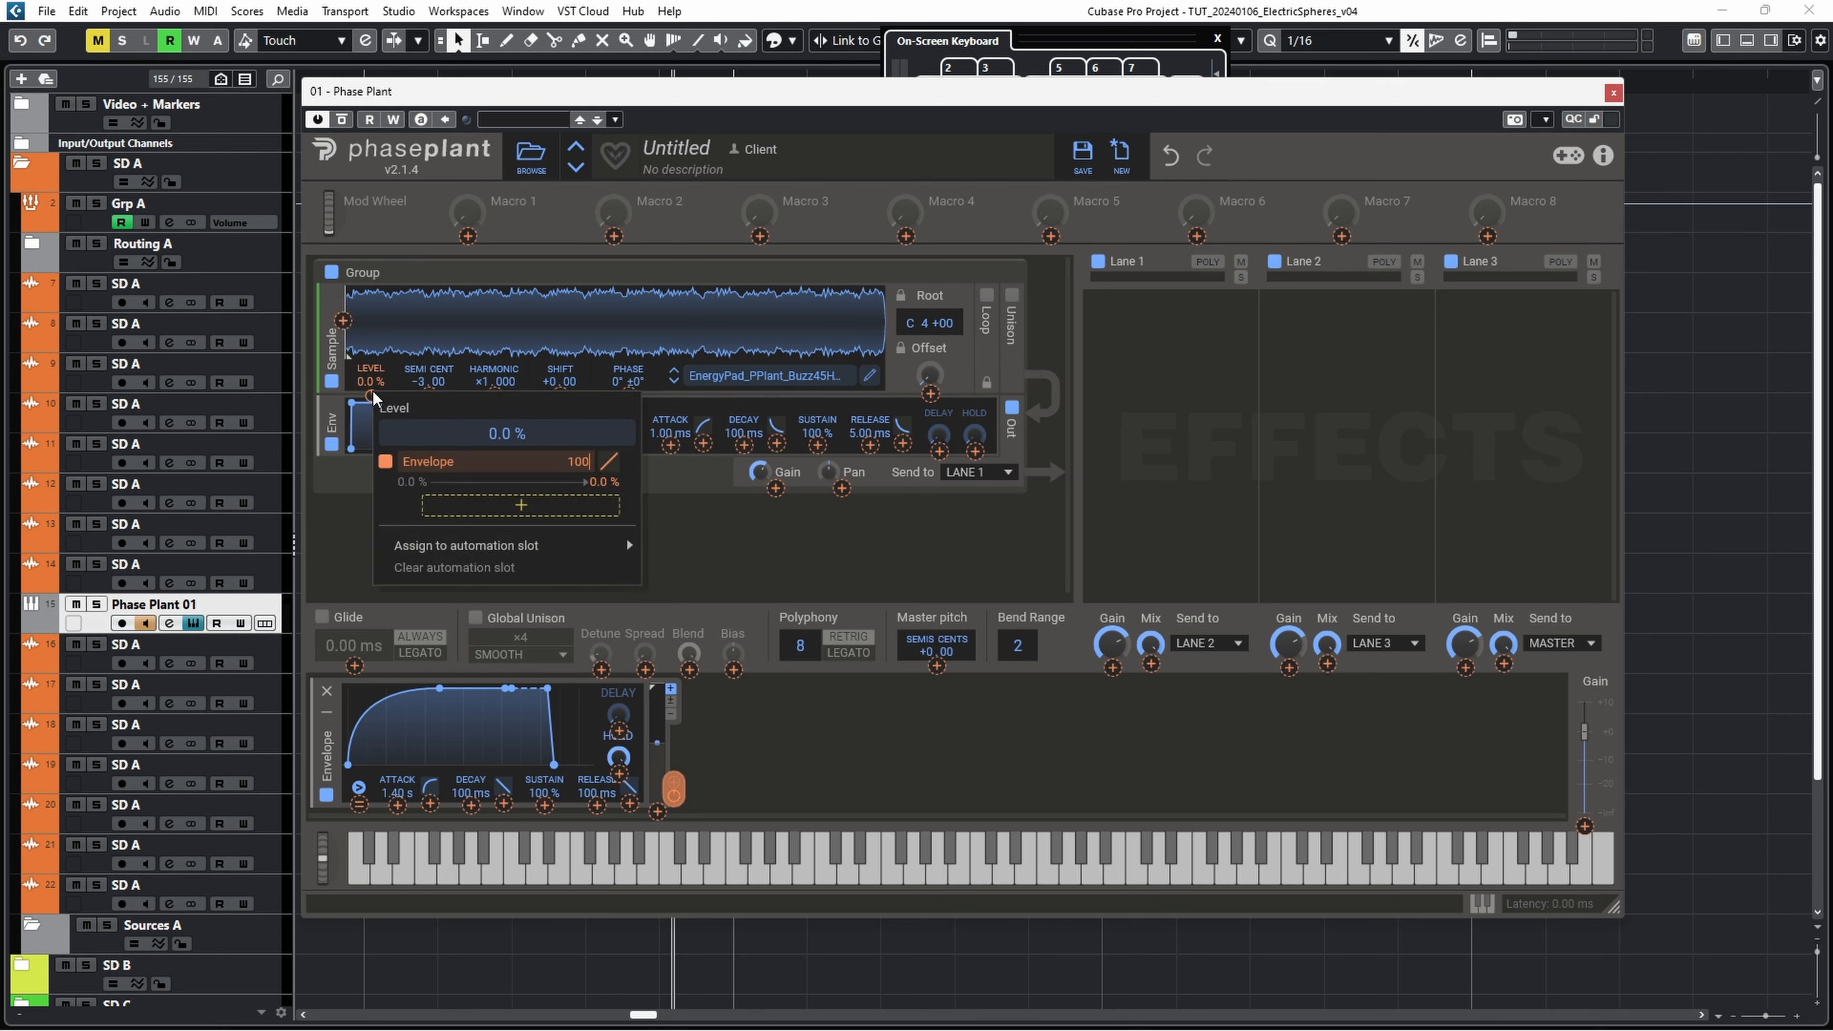
key(Return)
Step: Shape the envelope's tail with a curved decay of 748 ms and a sustain of 0 %, auditioning the note
key(q)
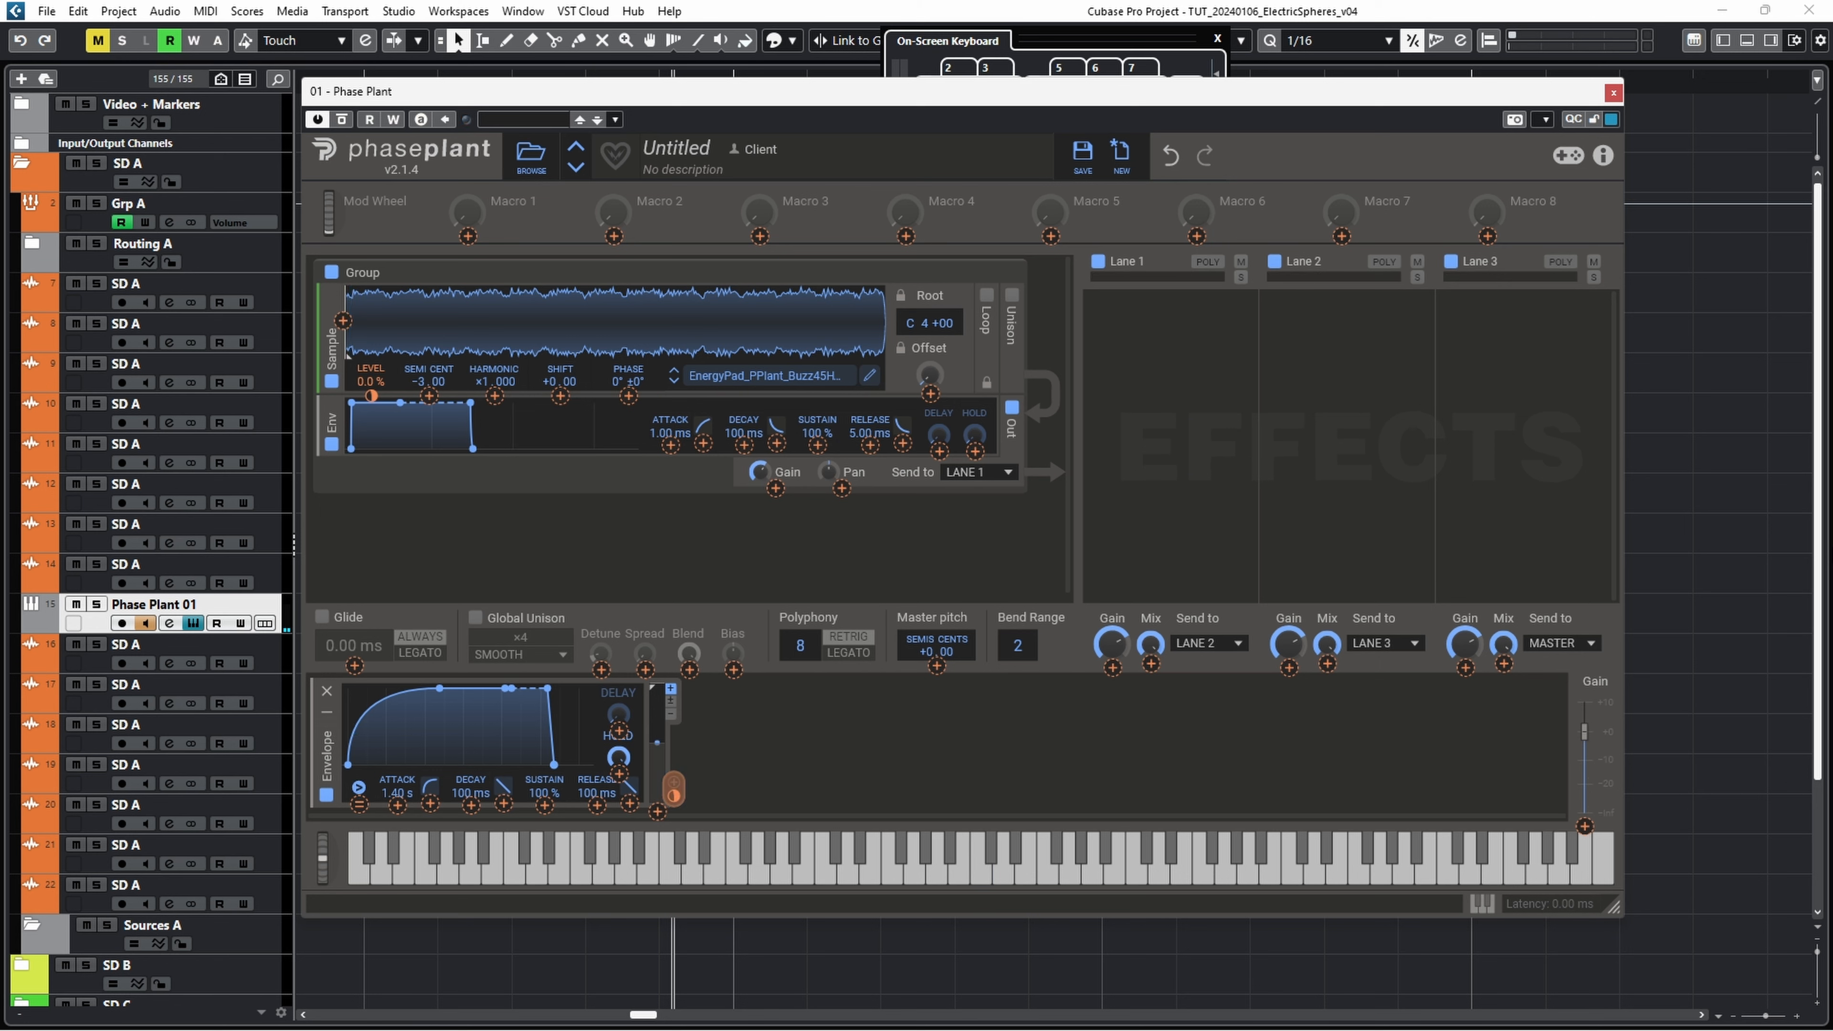
drag(532, 784, 495, 765)
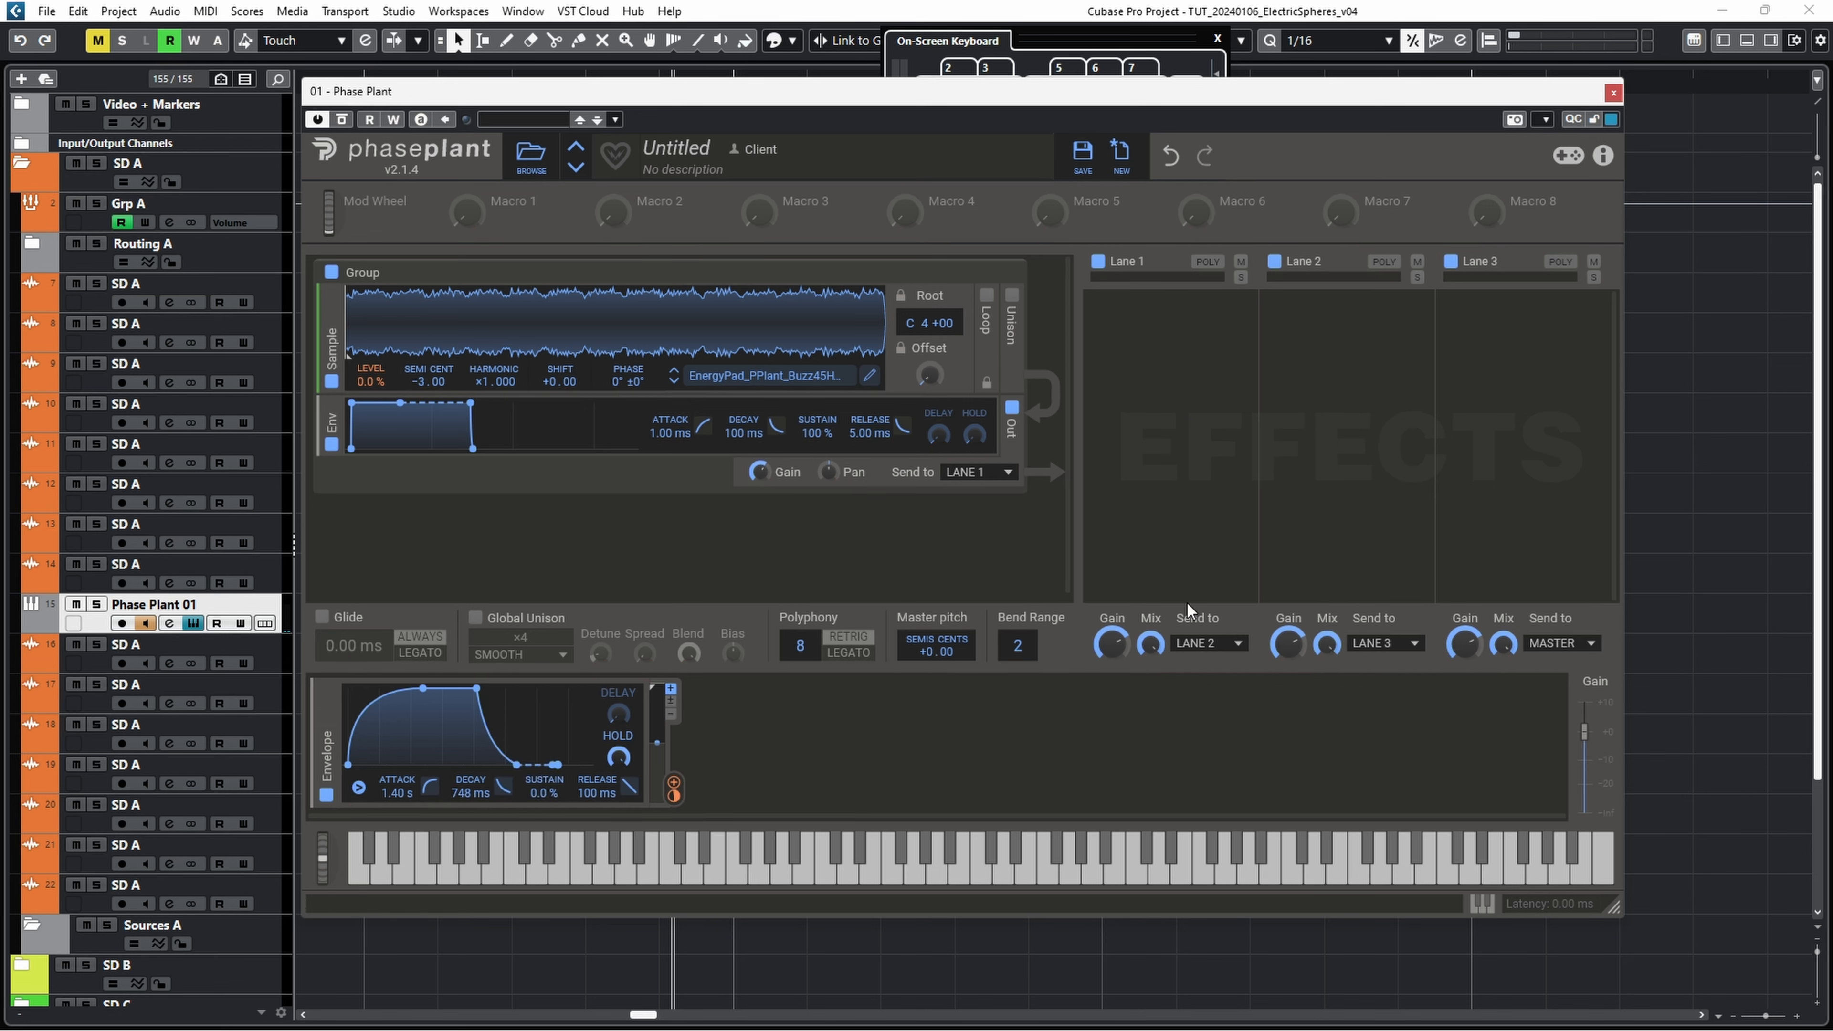
key(q)
Step: Add an LFO modulator beside the envelope and set its loop mode to Off
click(827, 722)
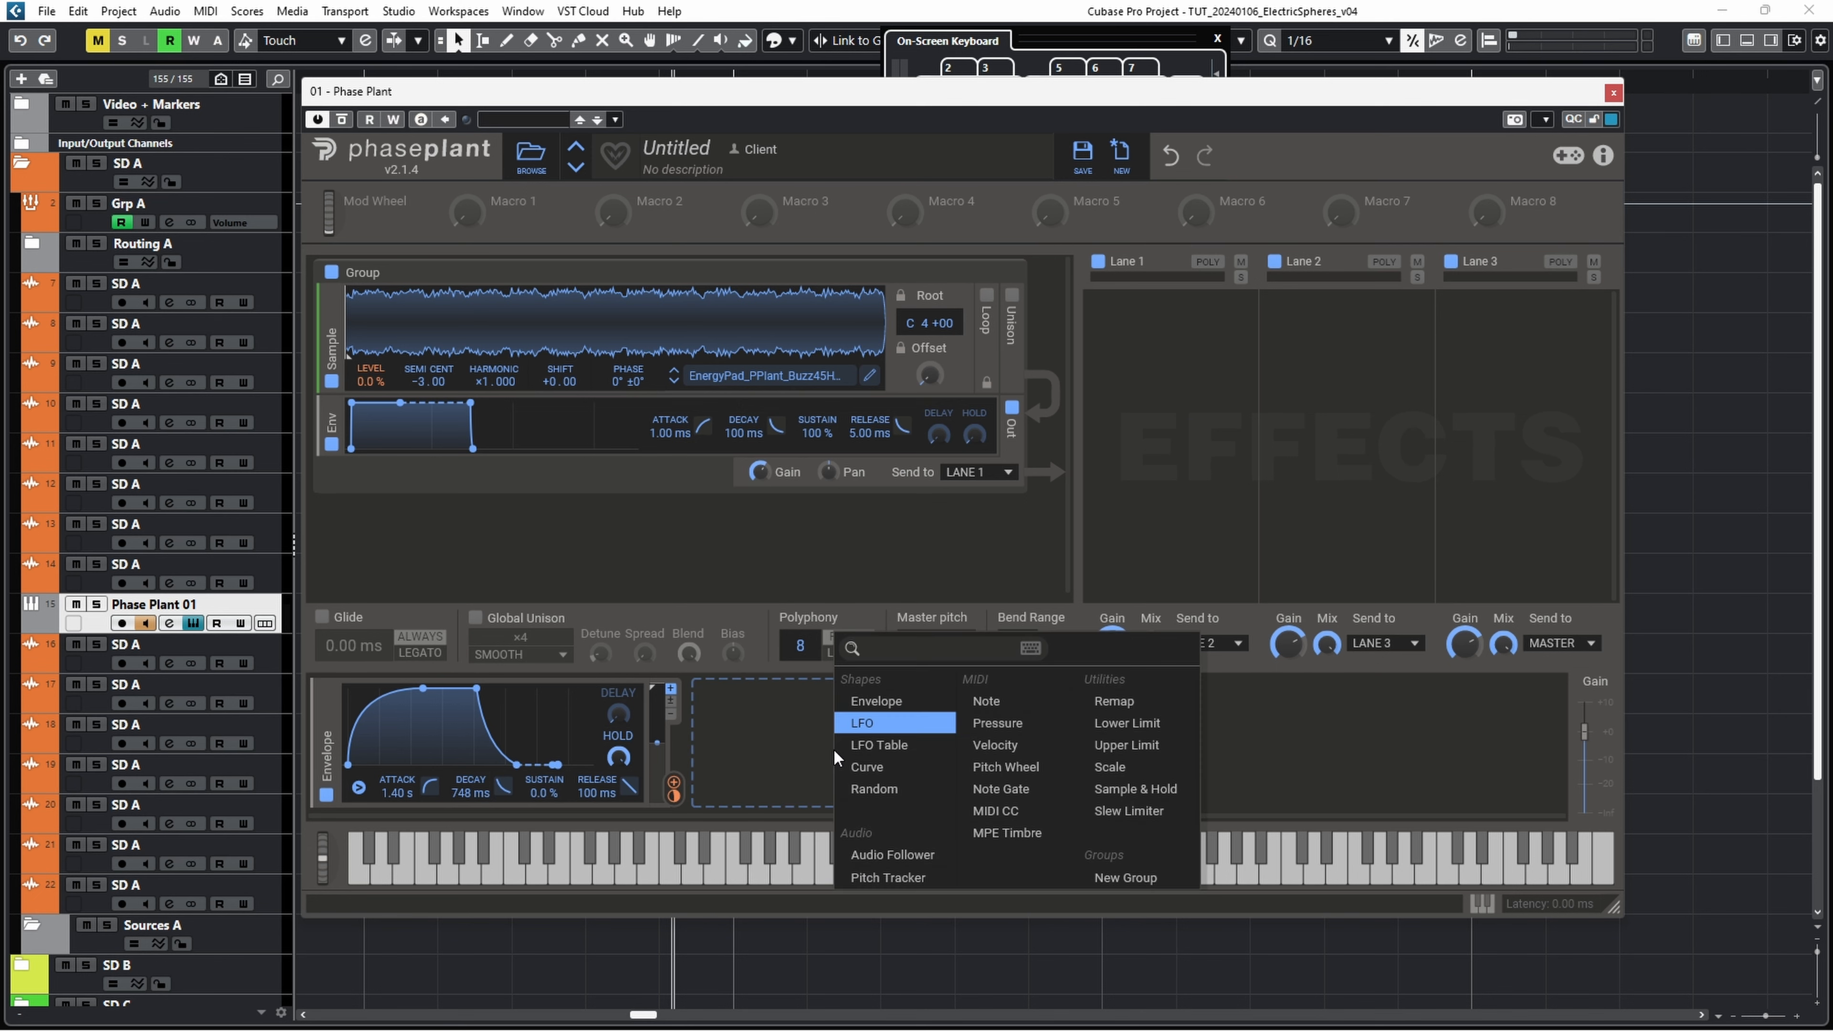
click(869, 722)
click(1010, 698)
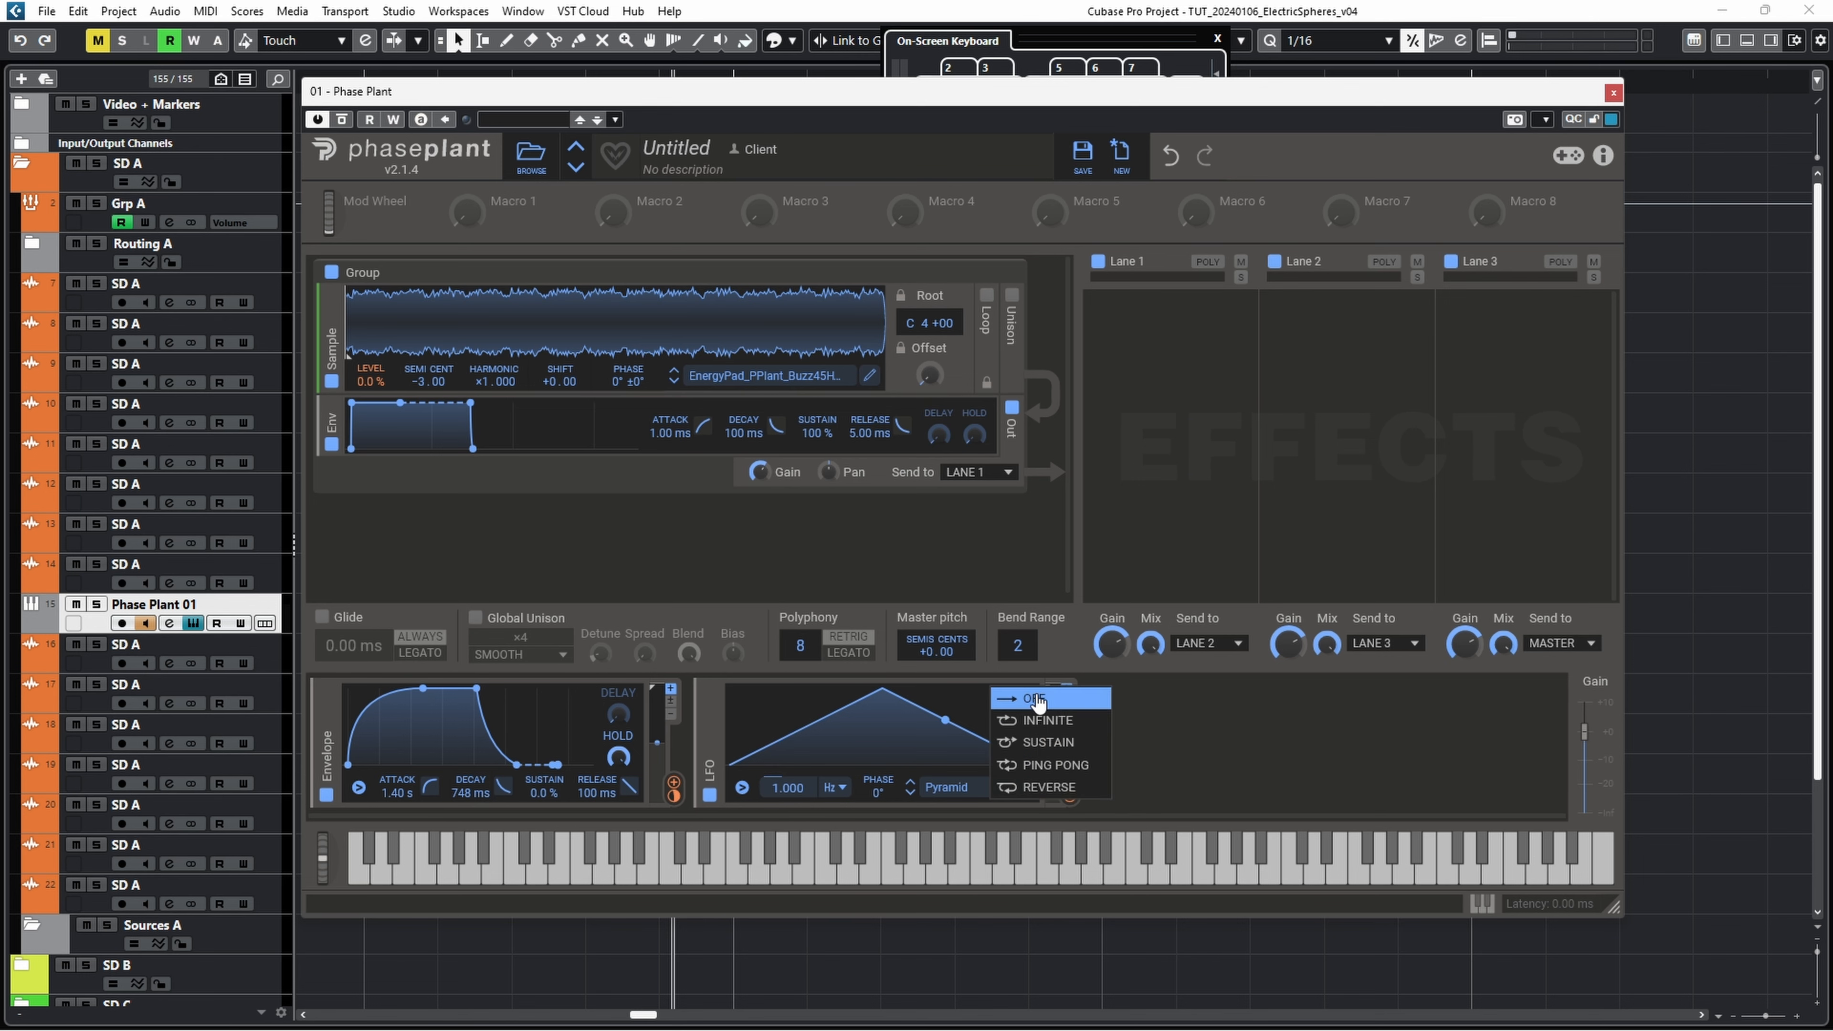
click(1075, 706)
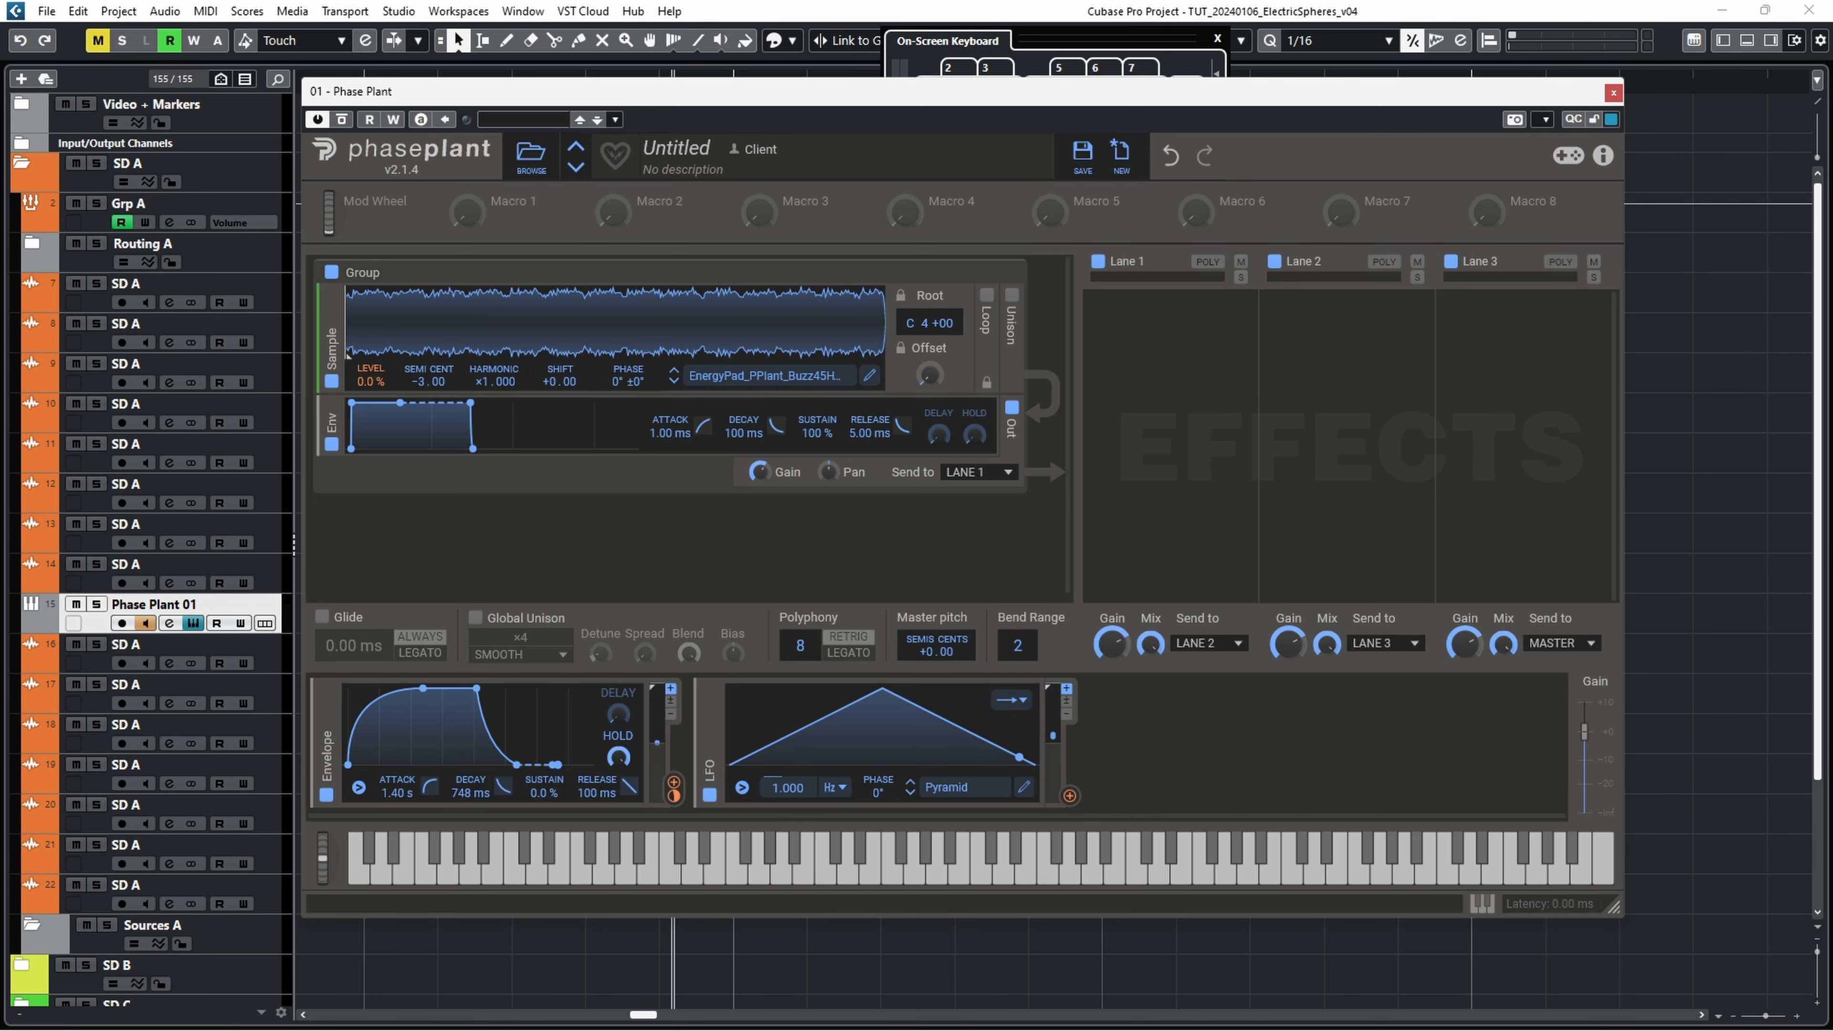
Step: Compute 1 ÷ 2.4 in Calculator and return to the synth
key(XF86Calculator)
text(1/)
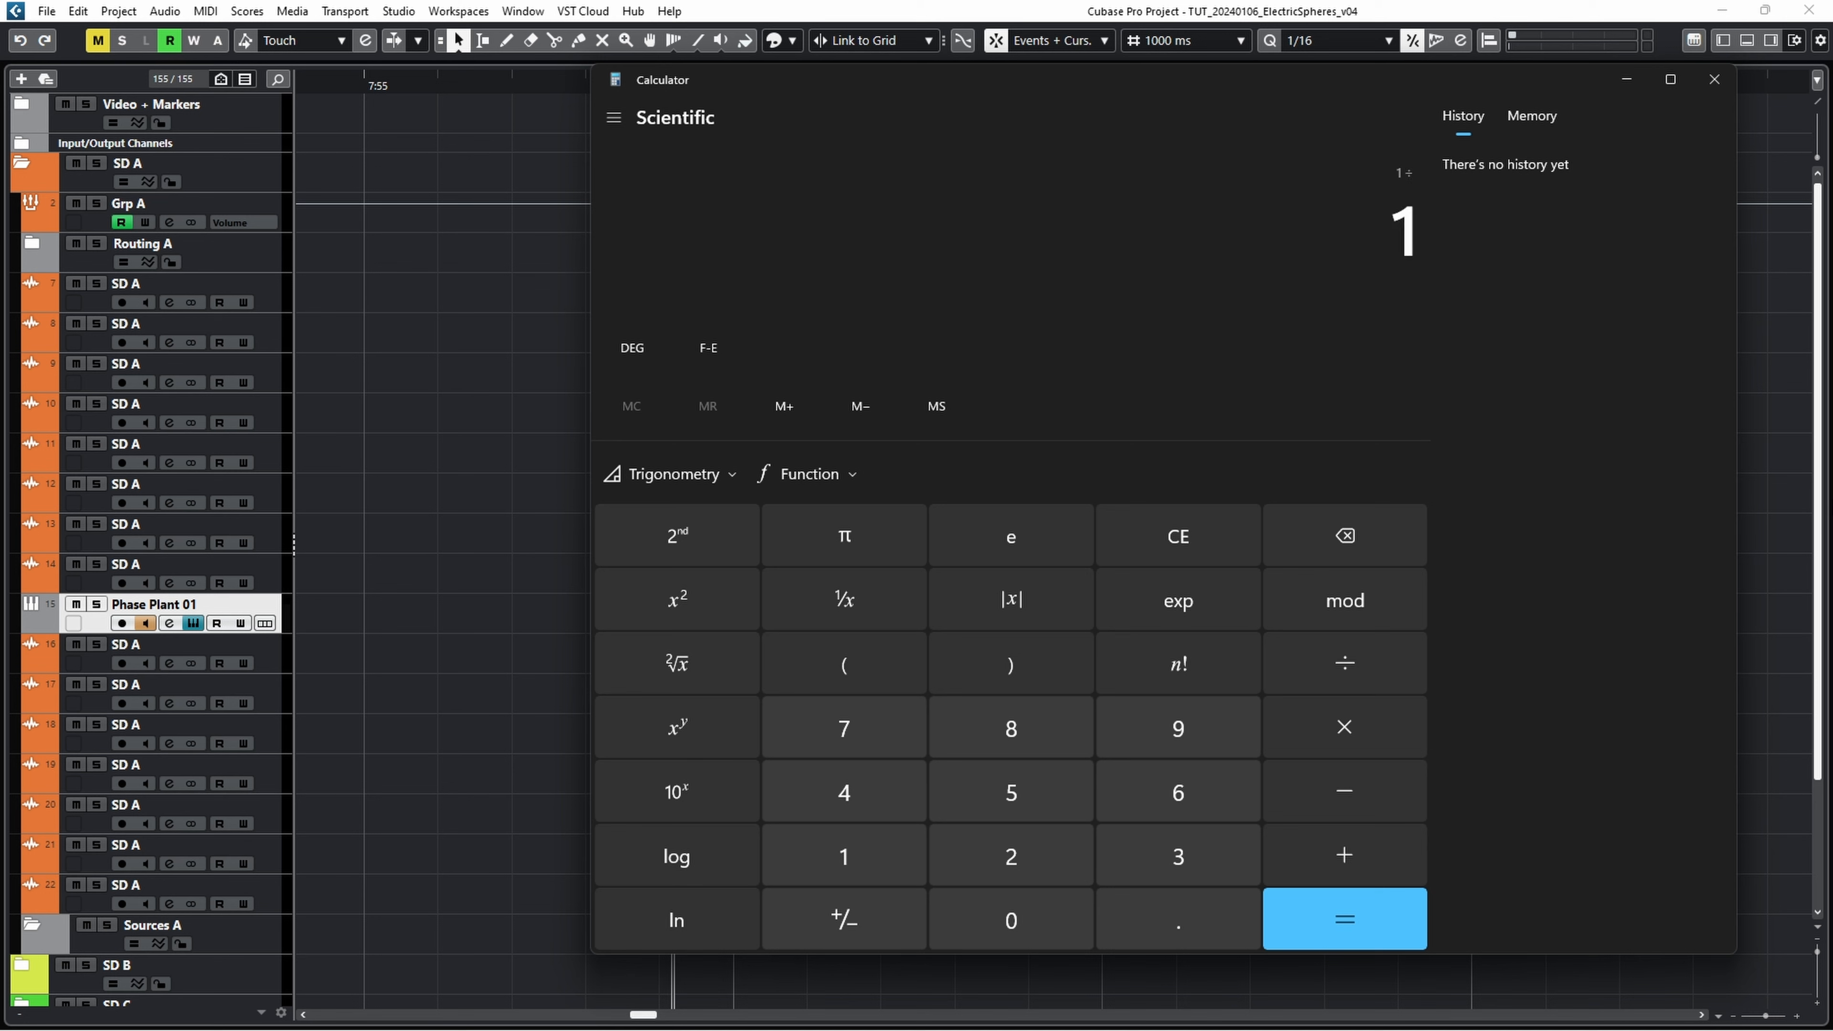
text(2.4)
key(Return)
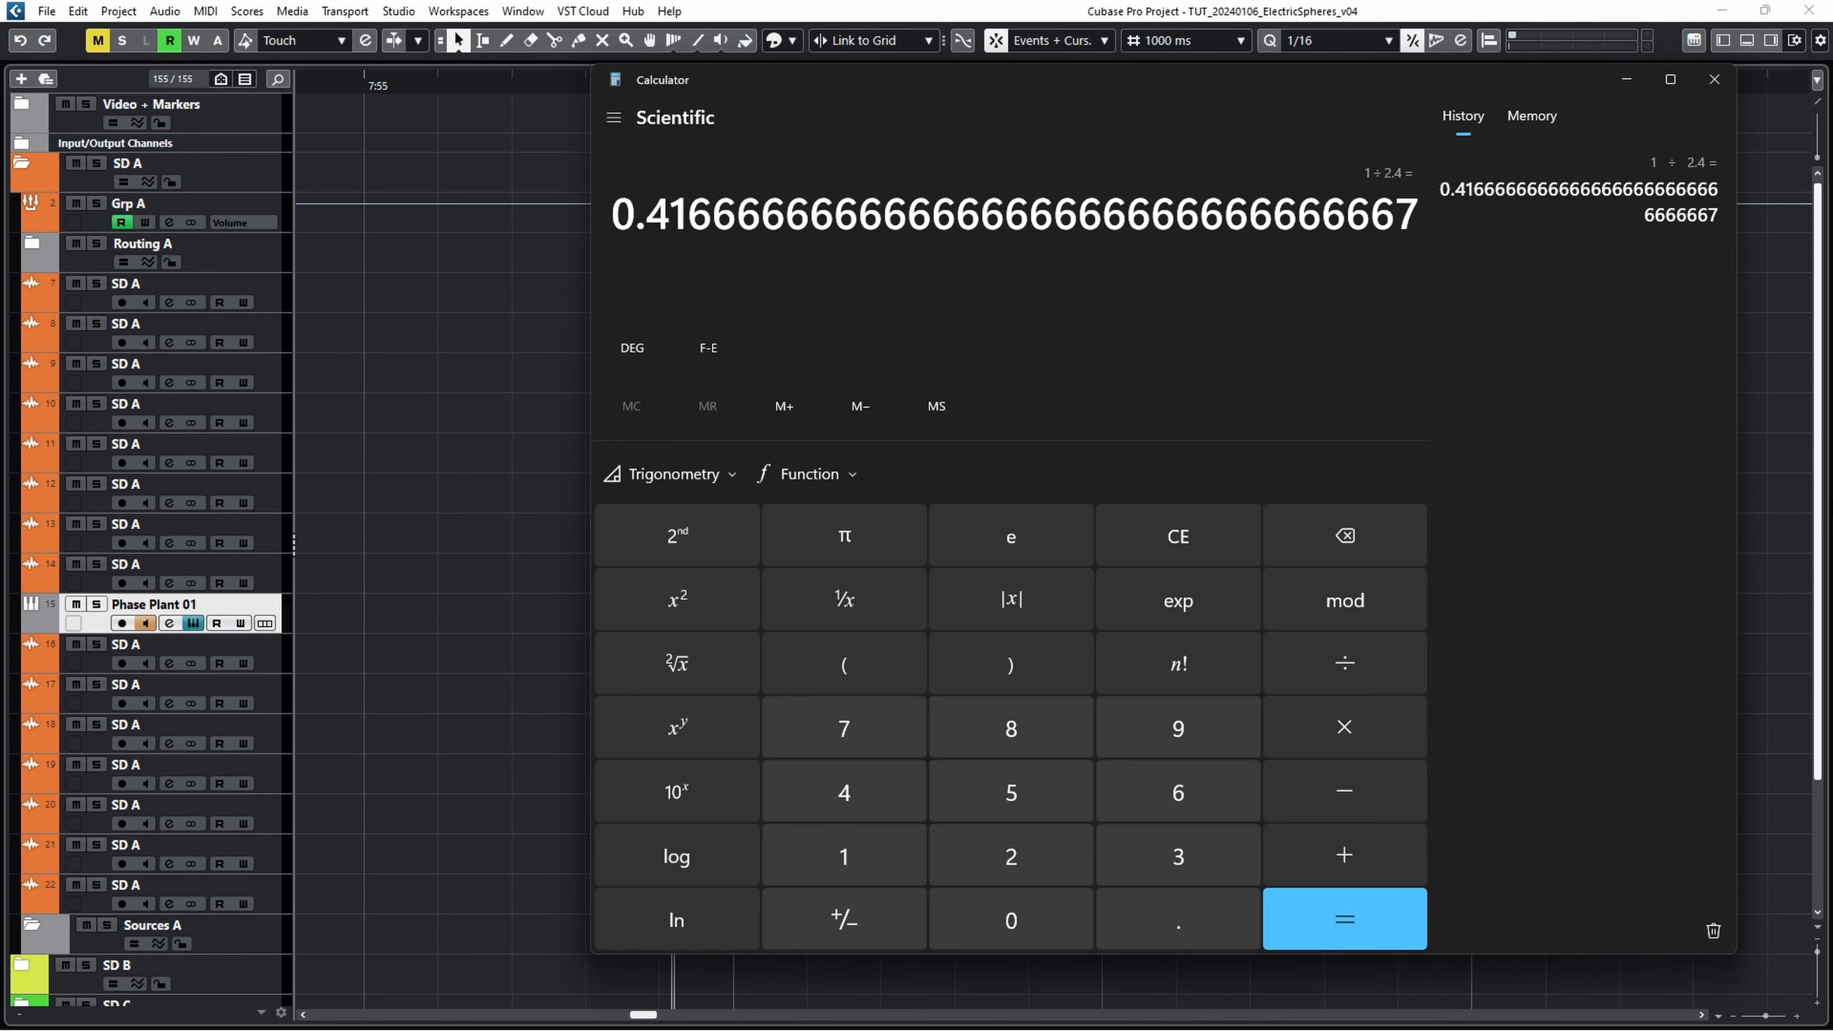
key(alt+F4)
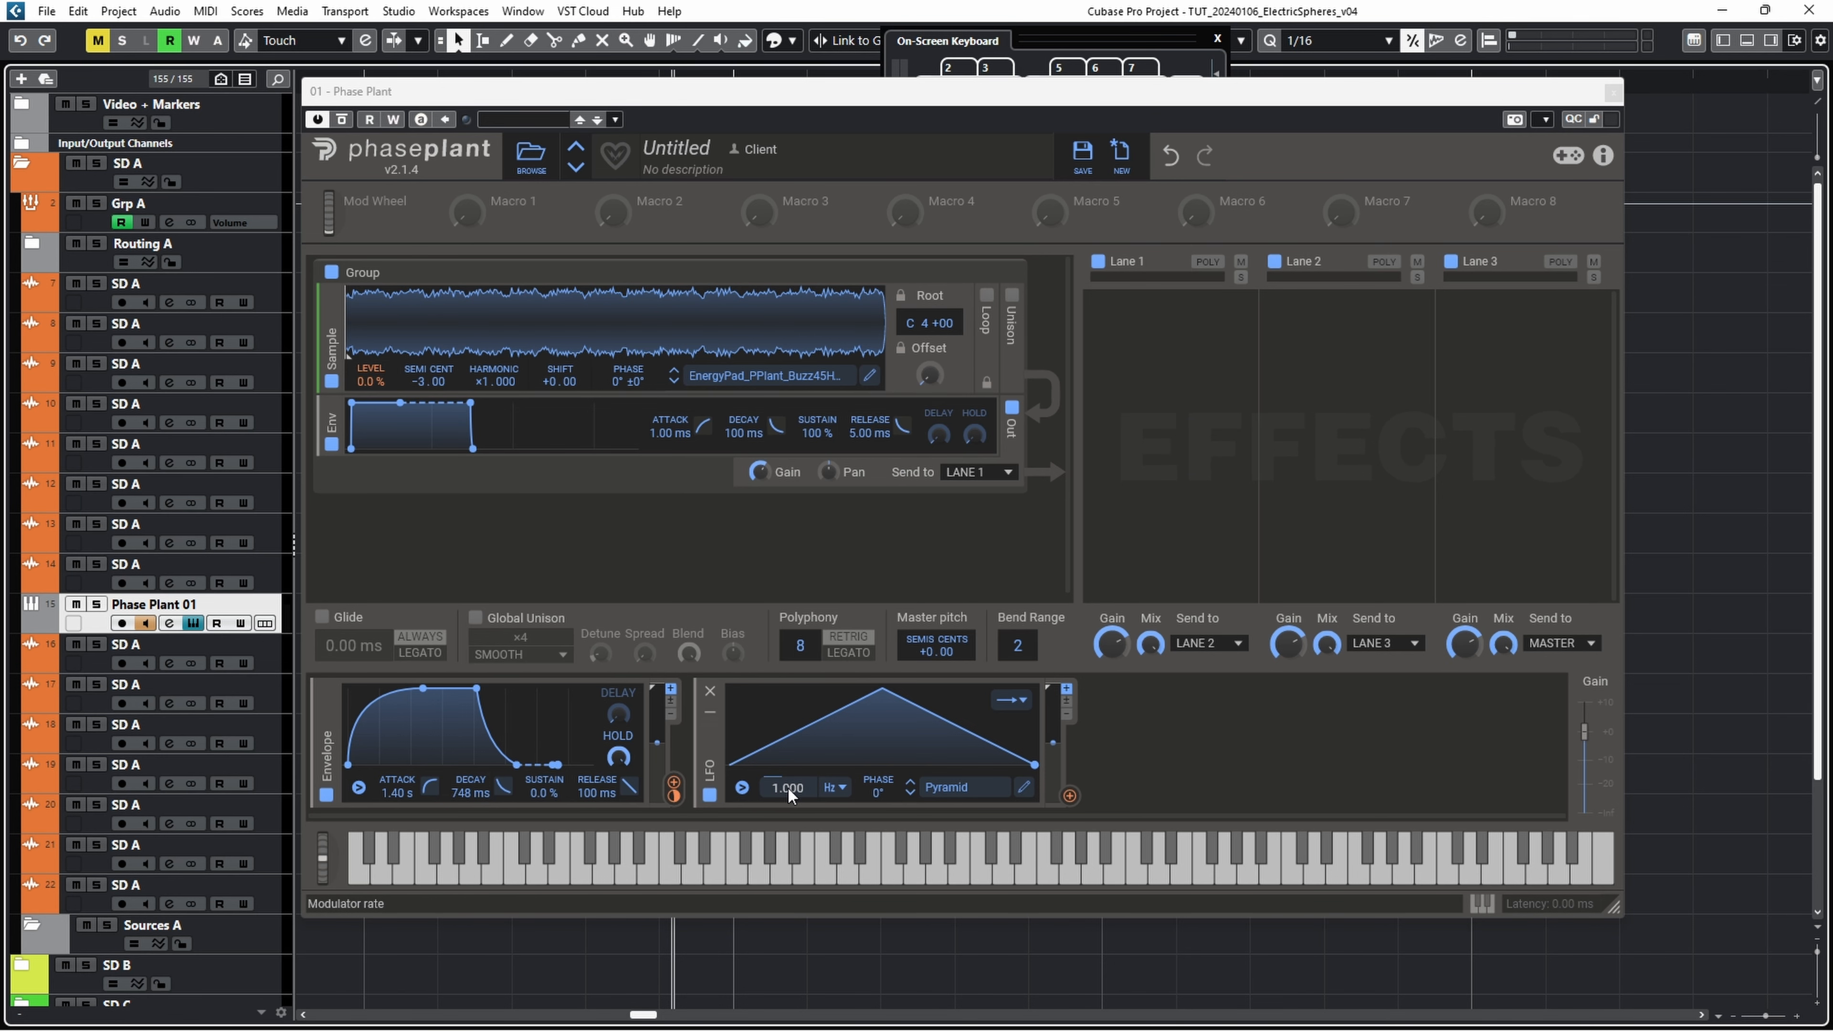
Step: Set the LFO rate to 0.410 Hz
right_click(788, 786)
text(.4)
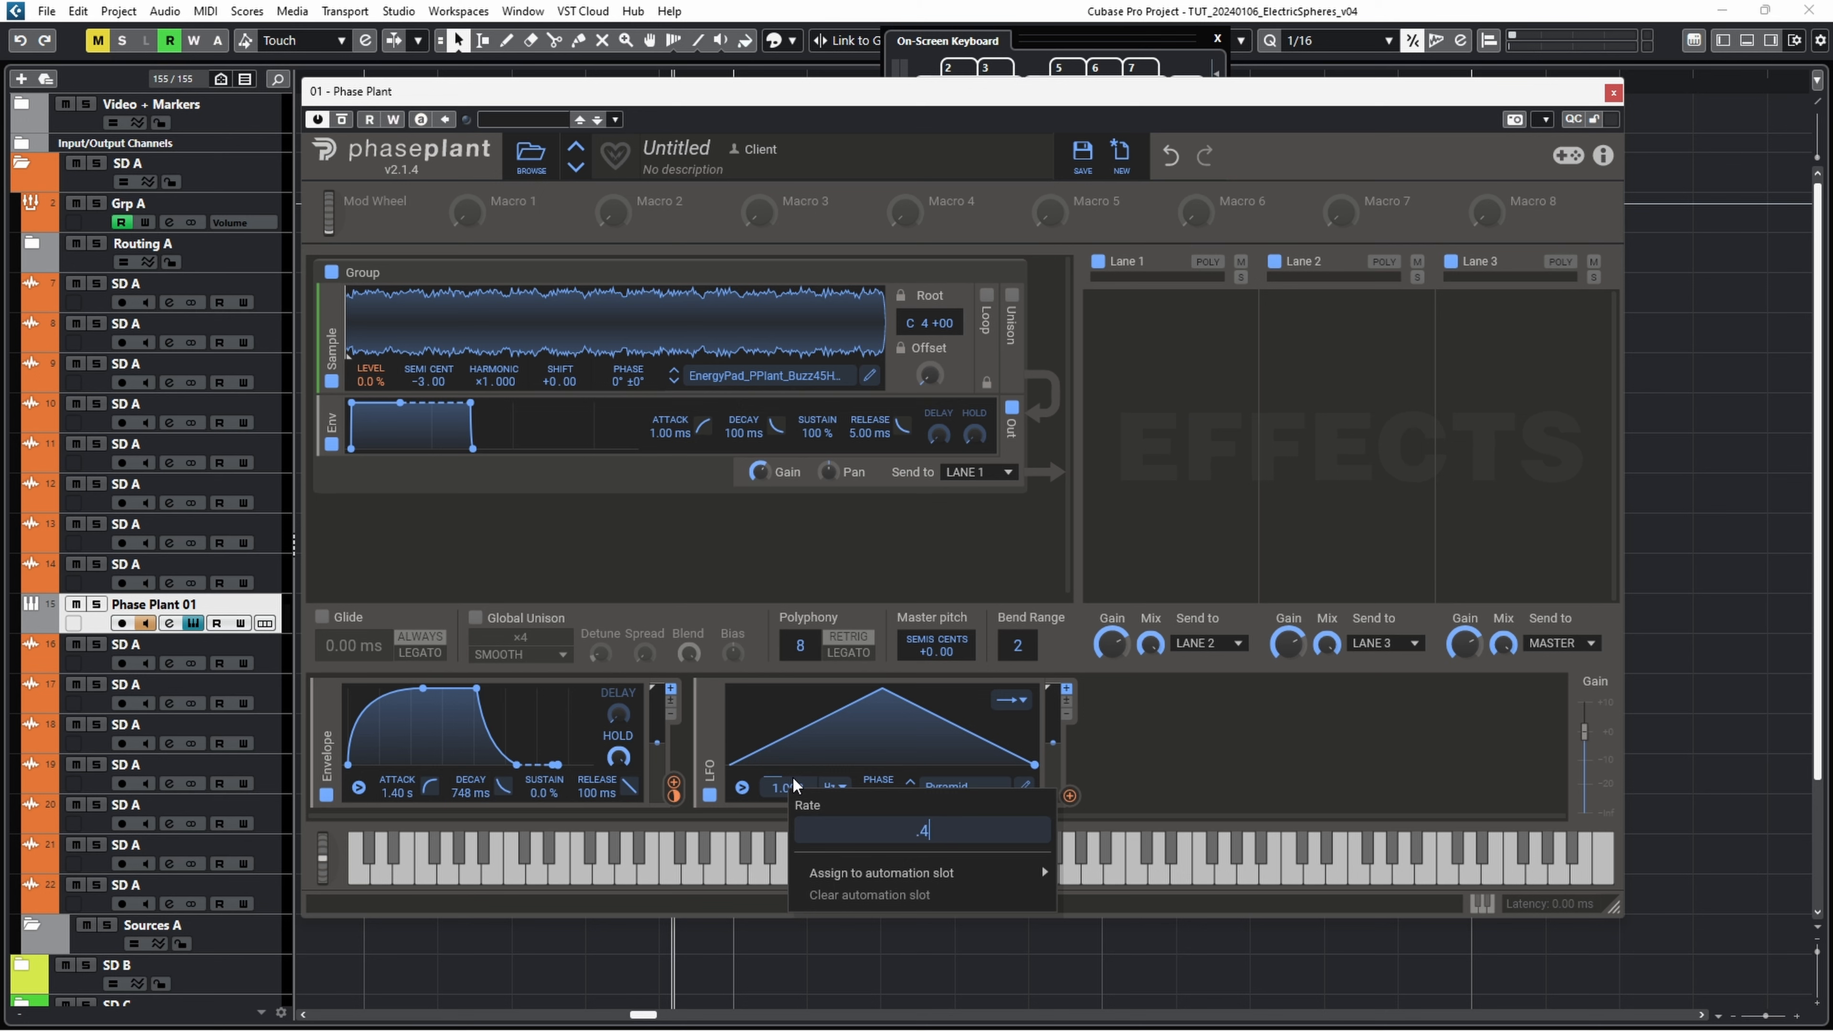
key(Return)
Step: Reshape the LFO curve into a linear ramp rising from 0 % to 100 % across the full cycle
click(1027, 786)
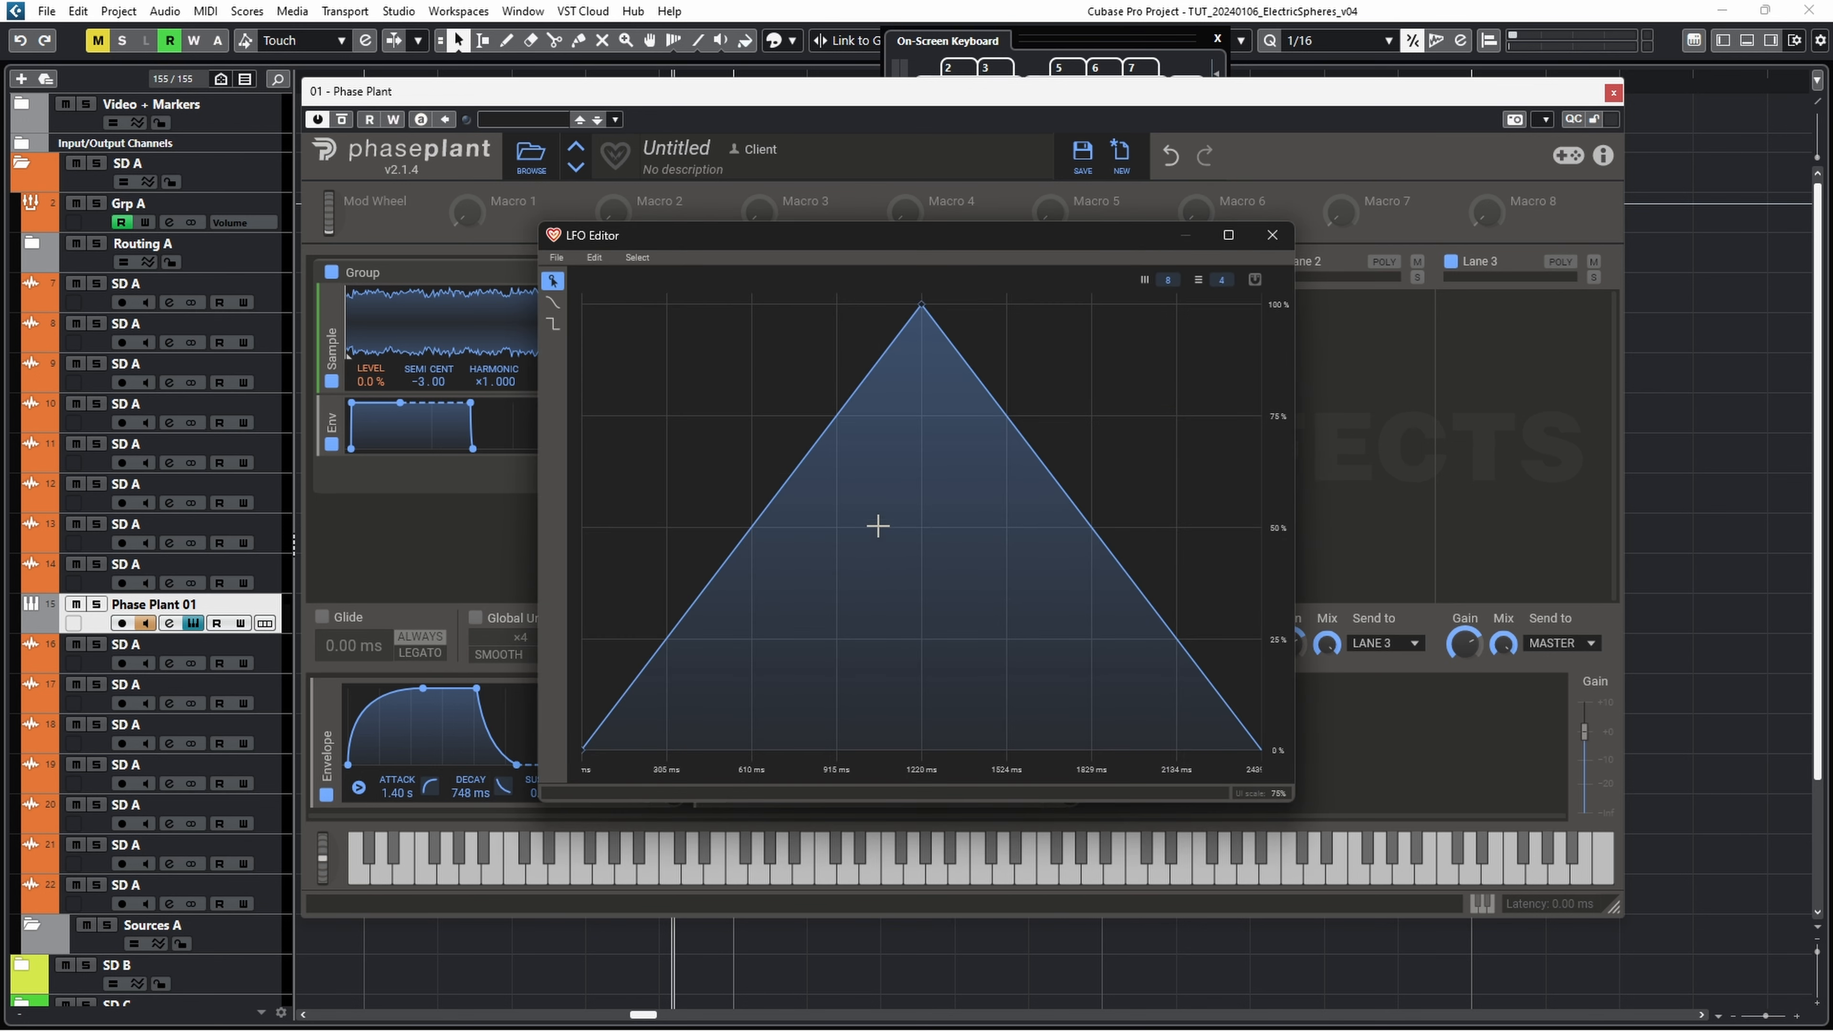
drag(922, 304, 1261, 305)
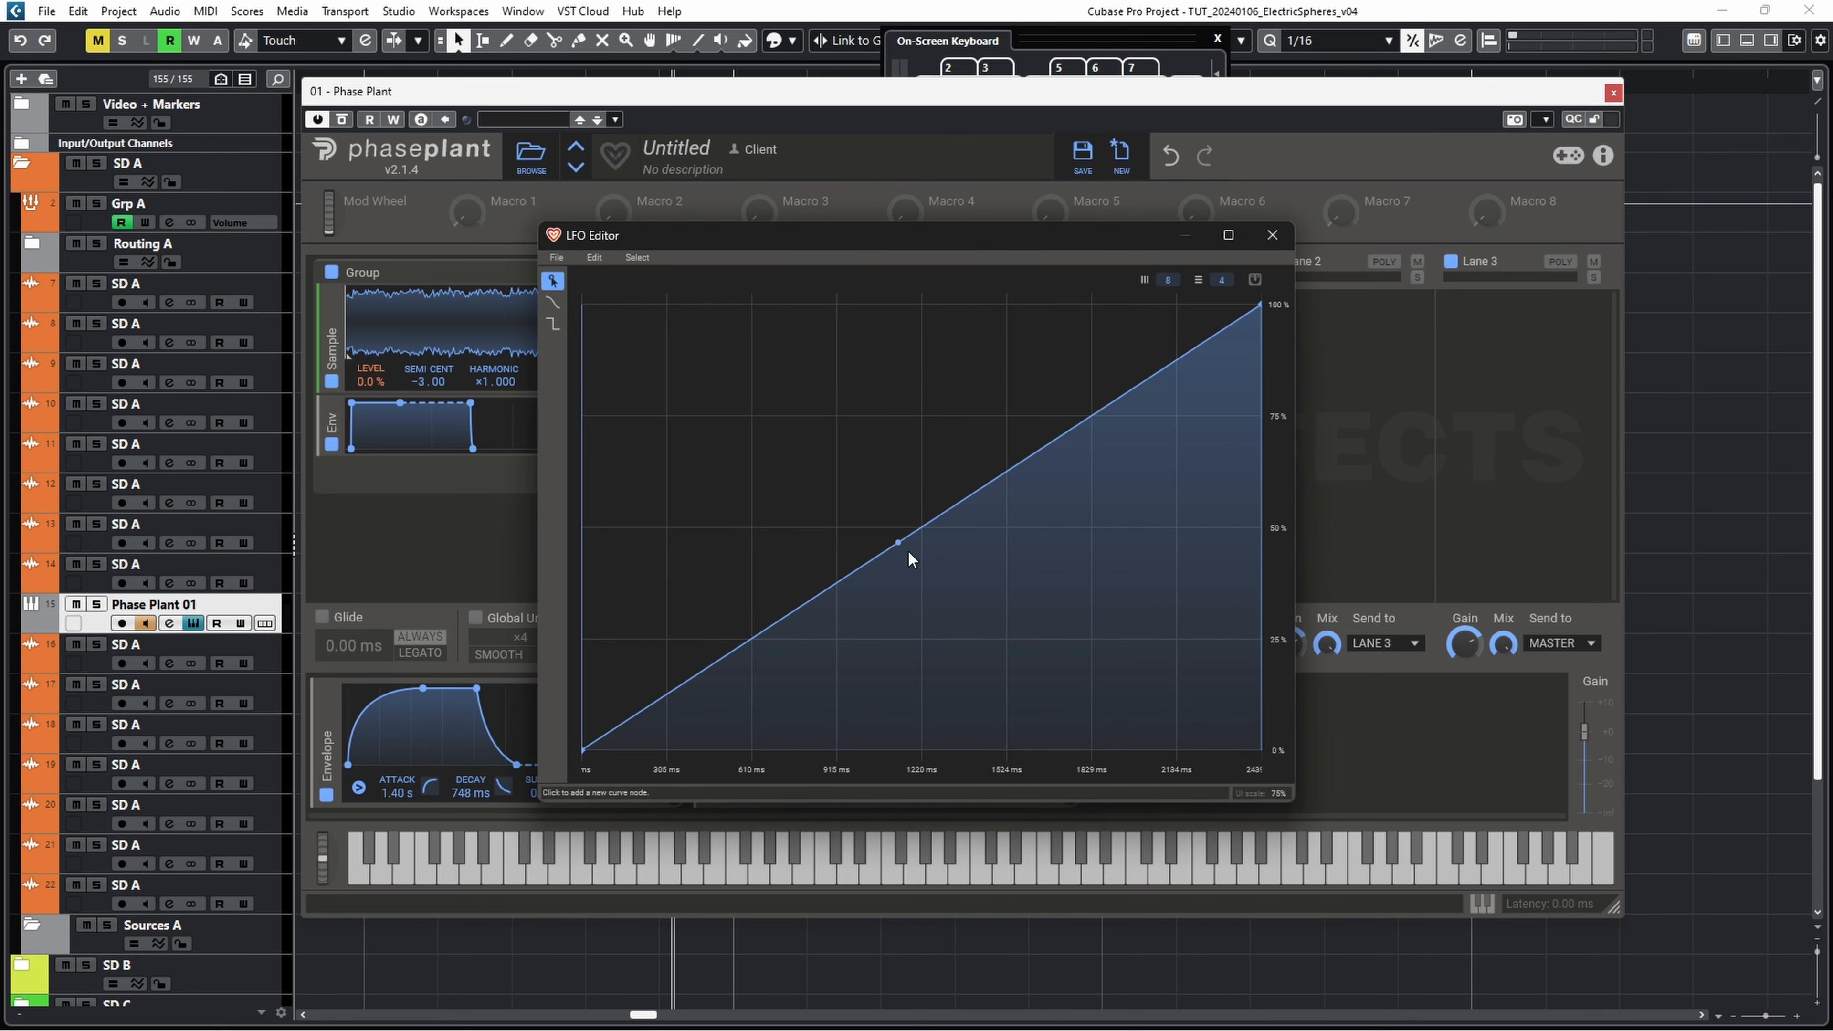
Step: Assign the LFO to the sample's semitone tuning and audition the pitch movement, keeping the LFO editor open
drag(909, 235, 1376, 186)
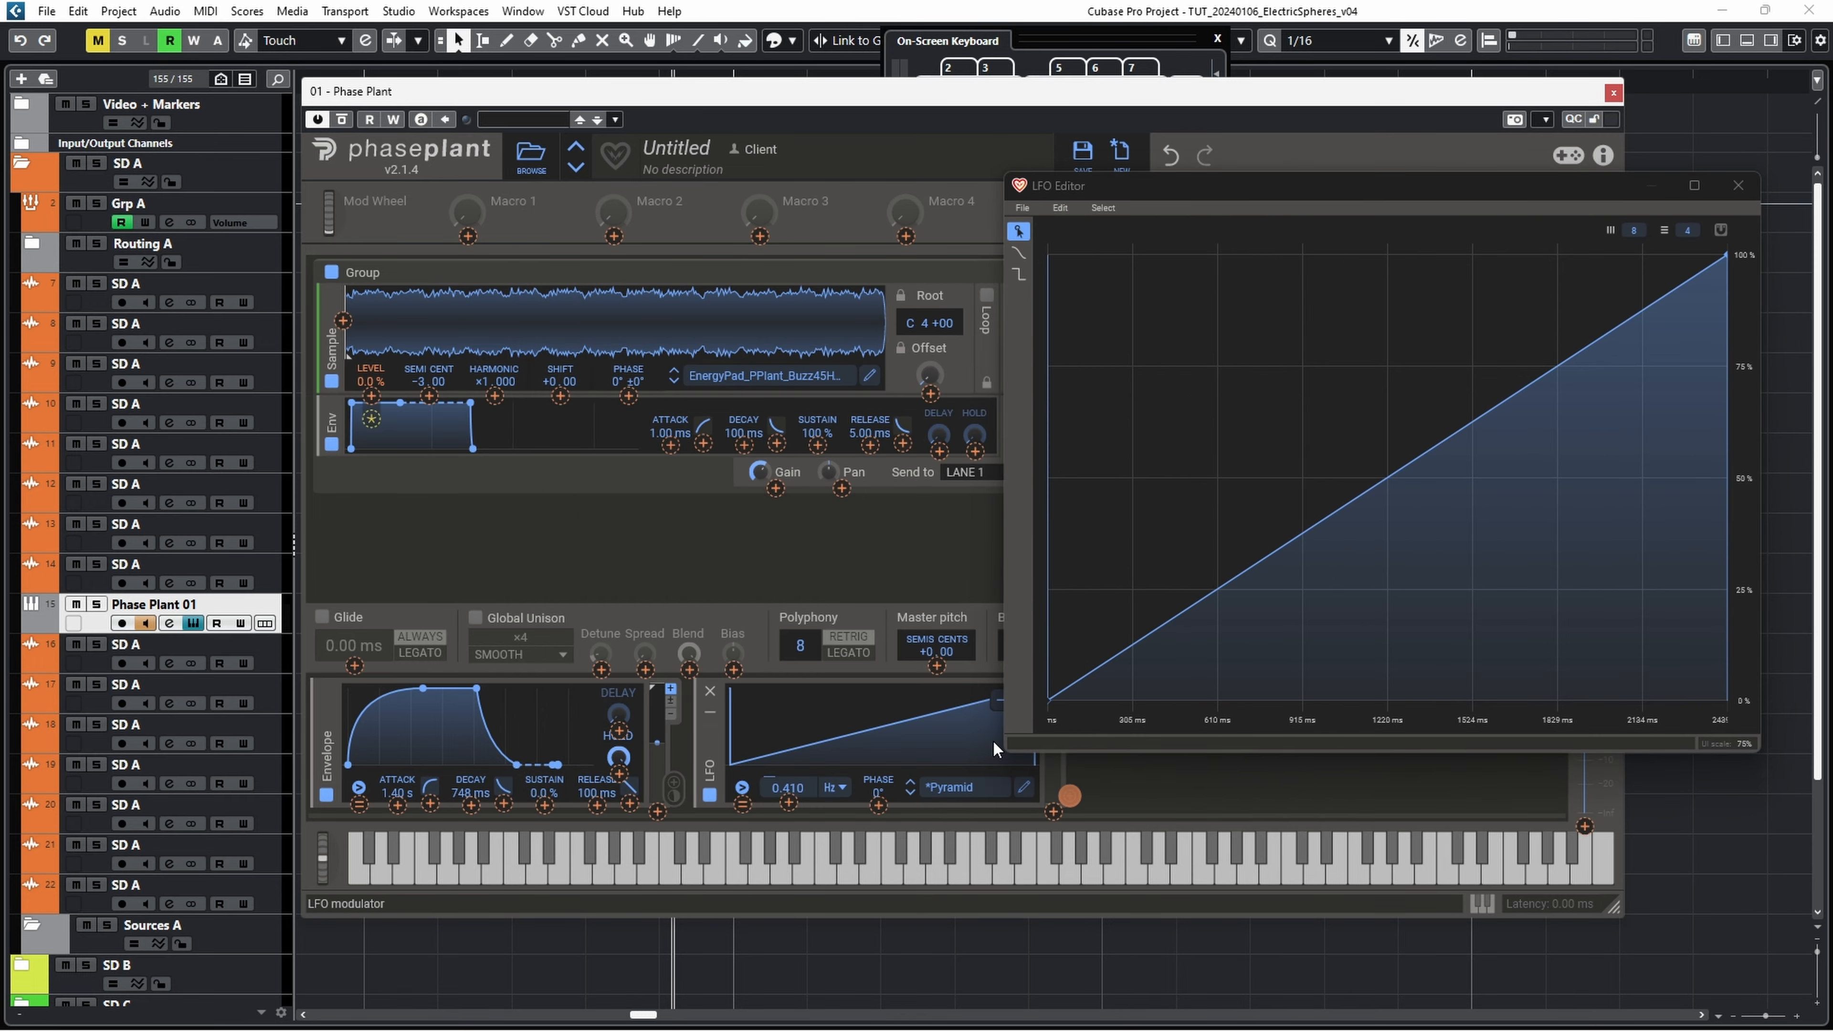
drag(1069, 796, 429, 381)
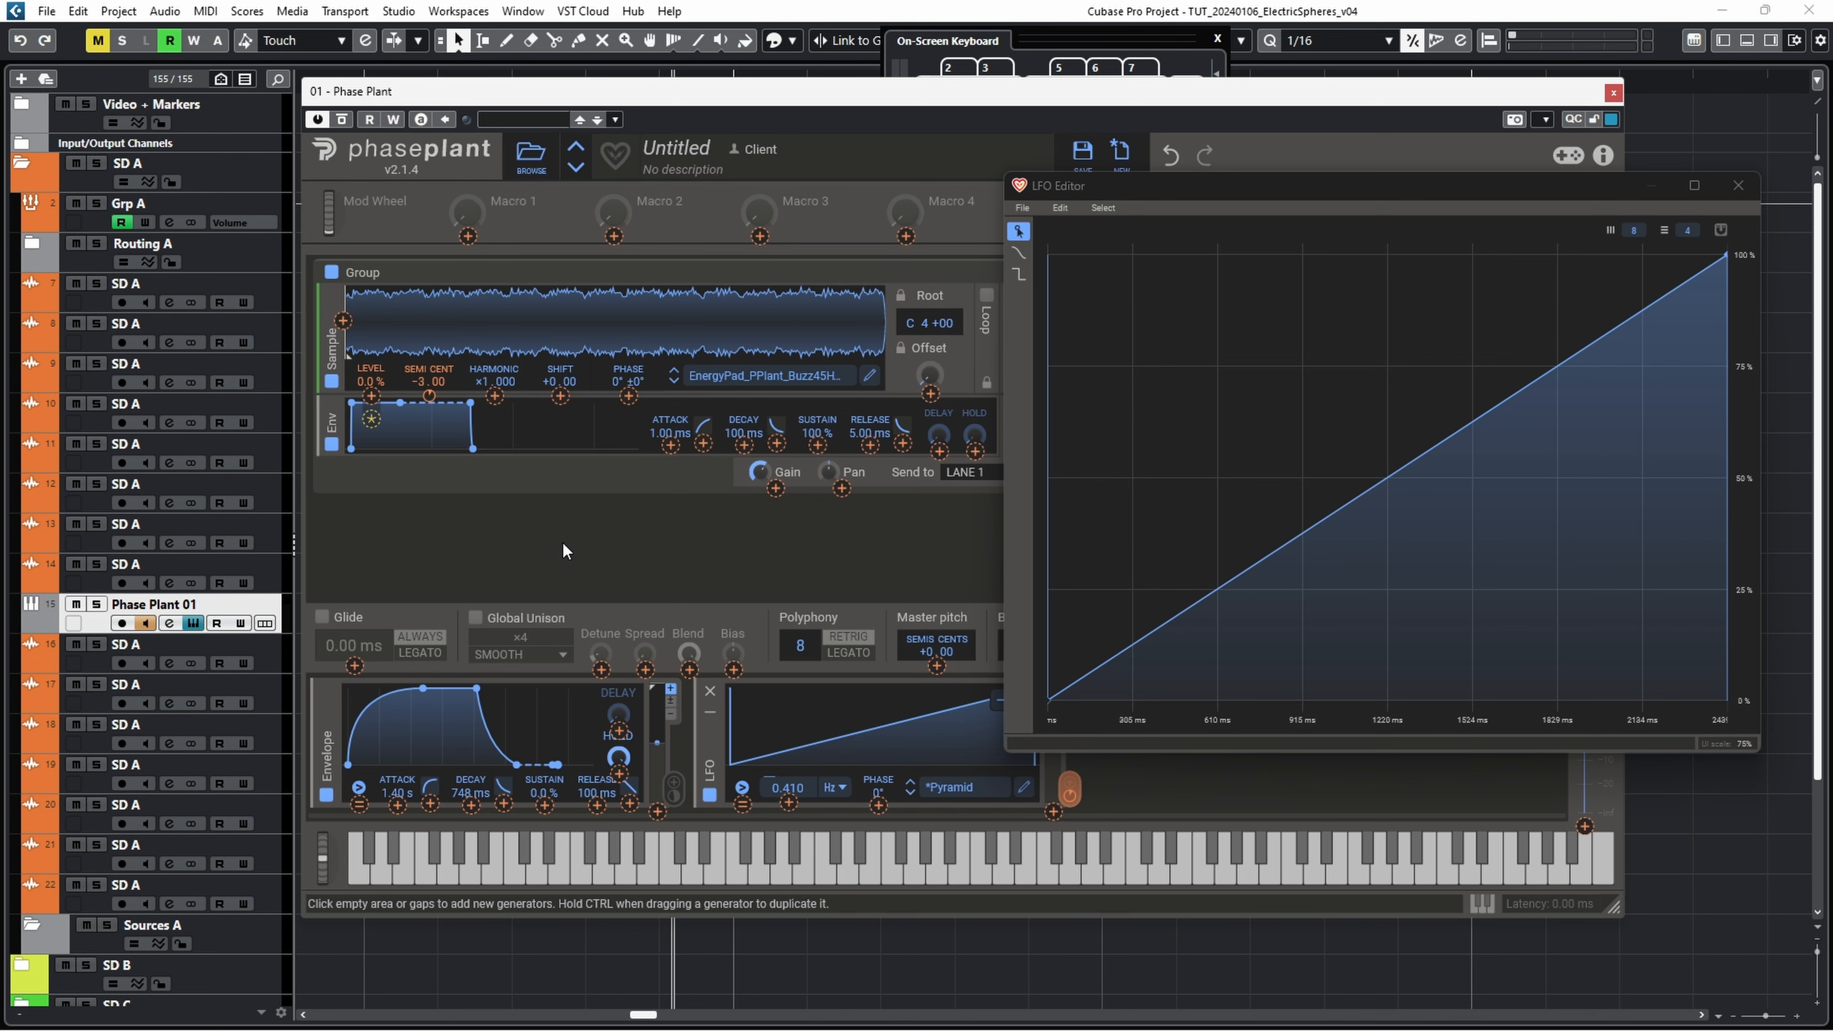
key(q)
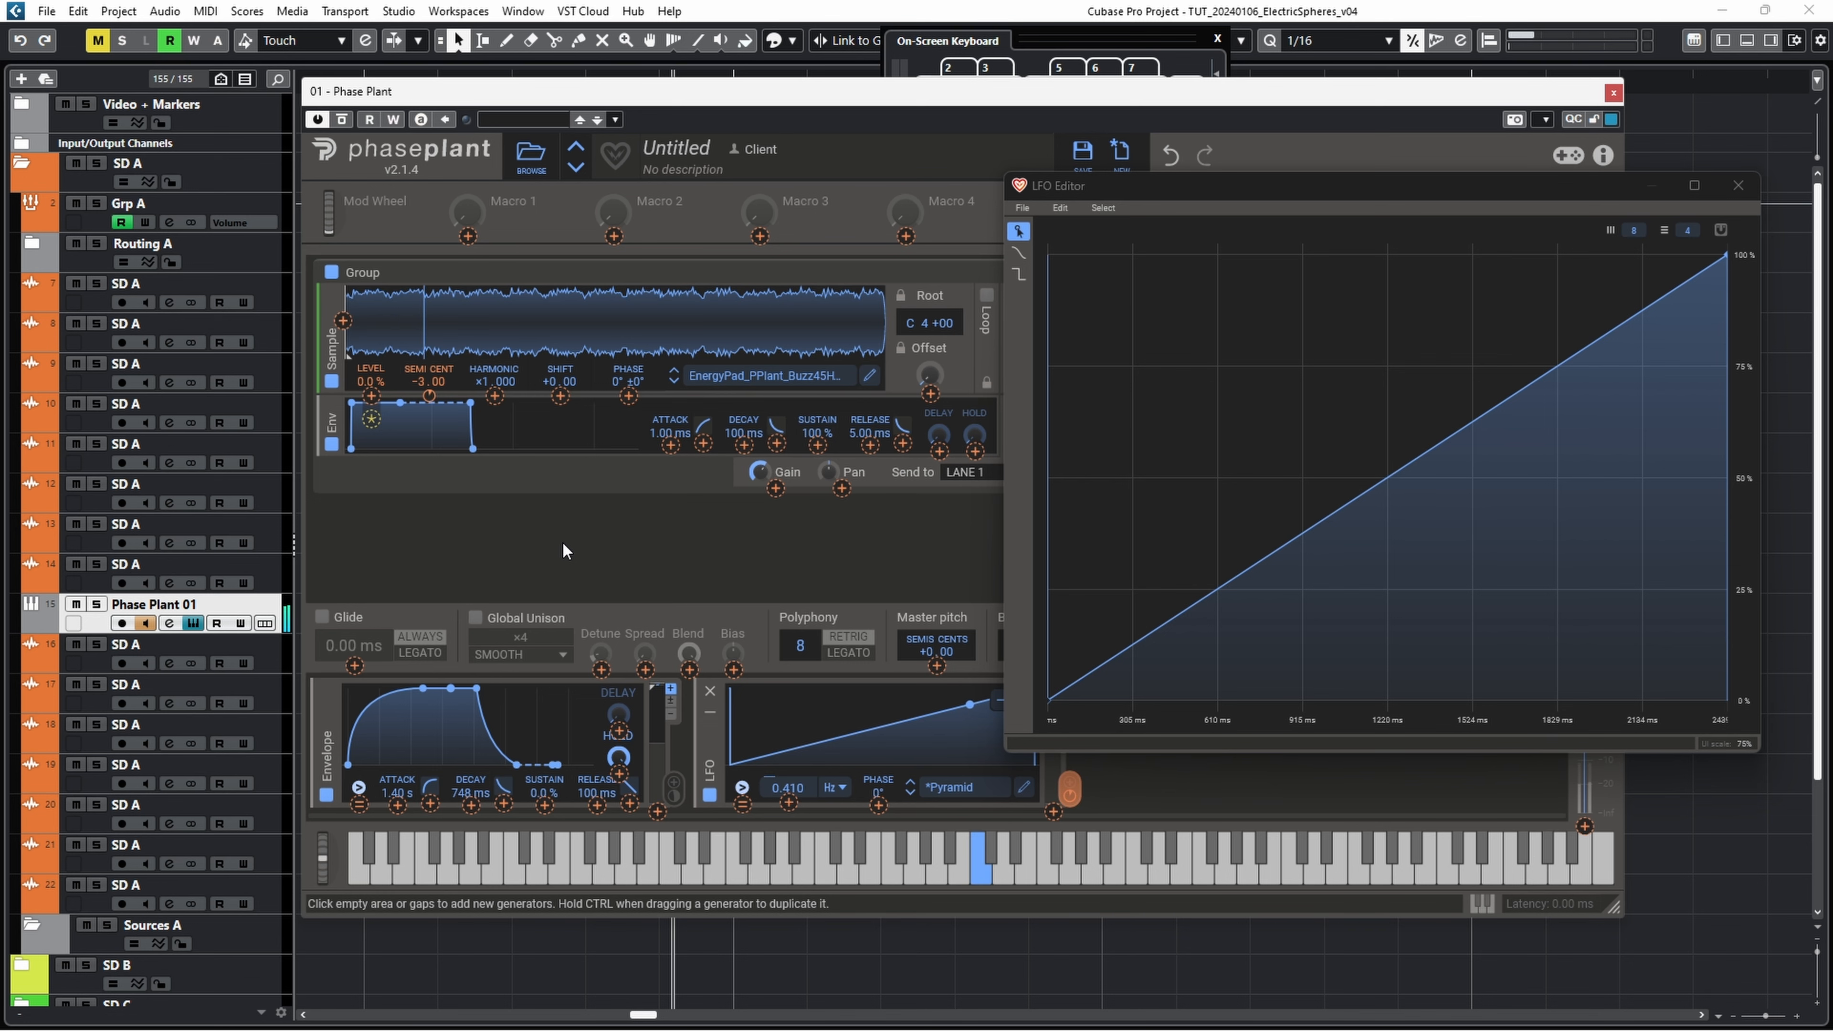
drag(1433, 187, 1010, 180)
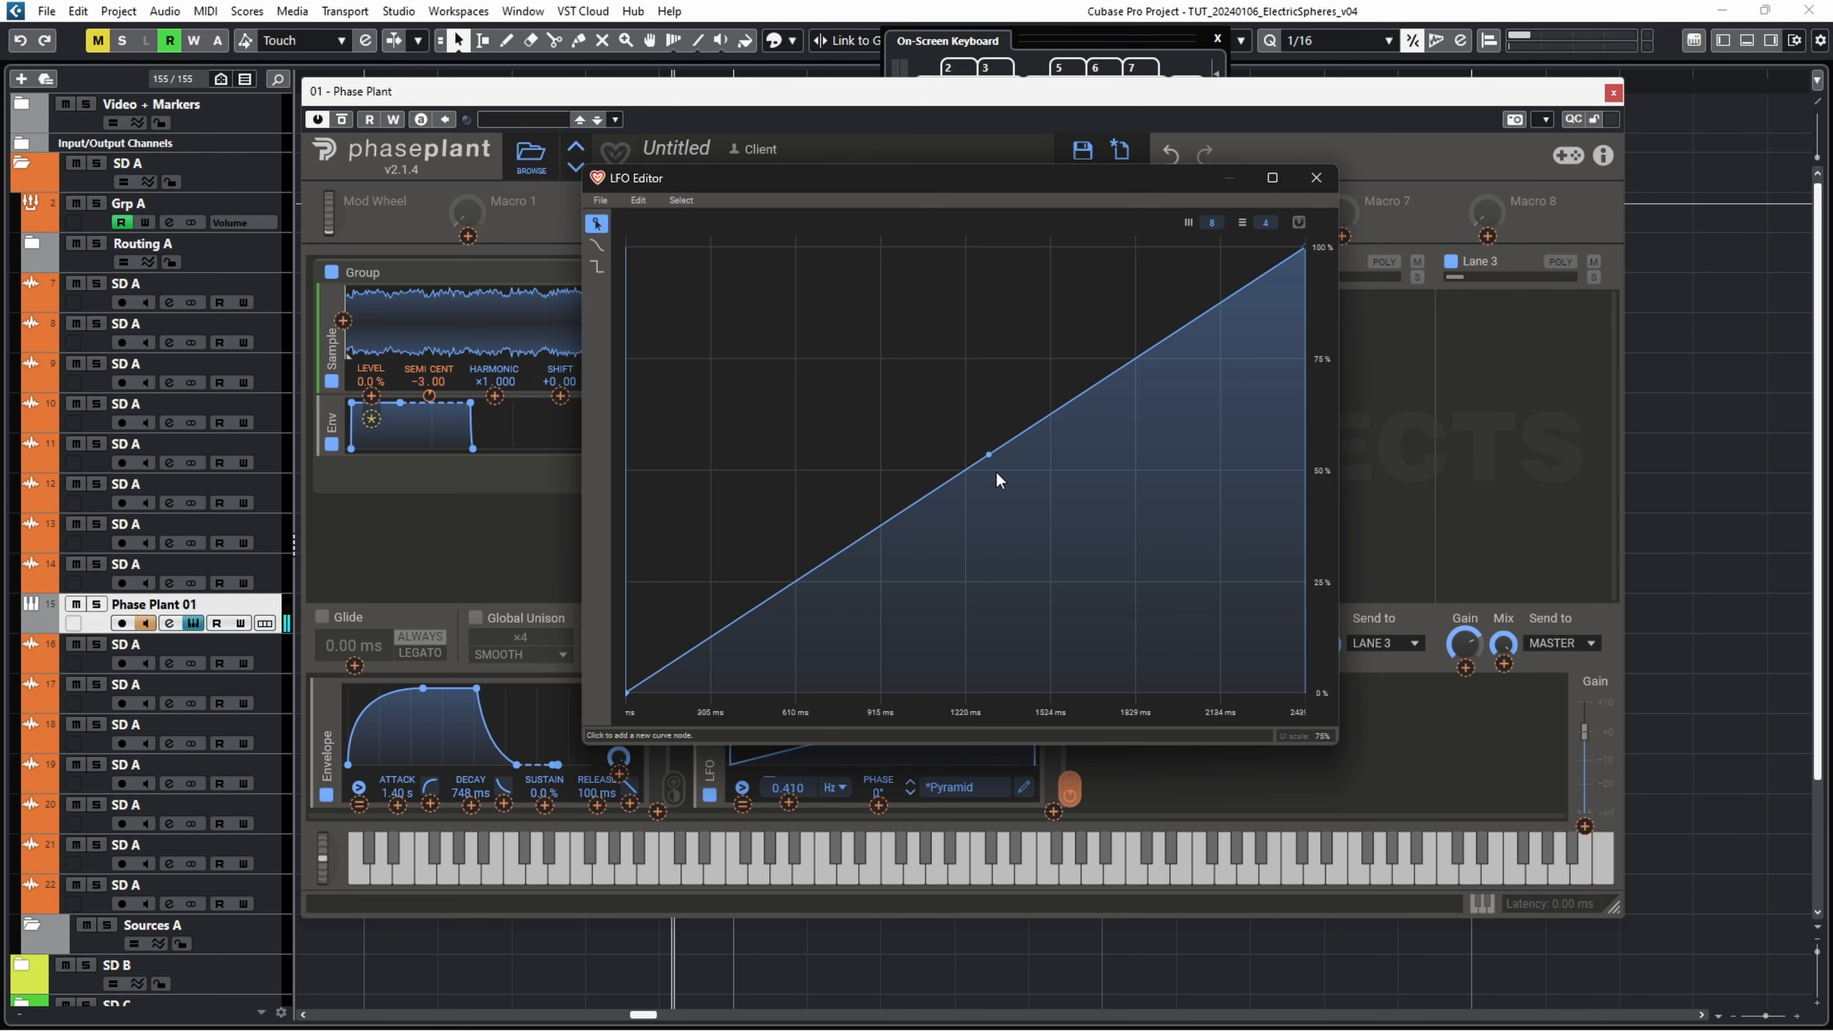
Step: Bend the LFO's linear ramp into a slow-starting, accelerating rise and set its pitch modulation depth to +3.82 semitones
key(q)
drag(994, 470, 921, 582)
drag(431, 395, 431, 410)
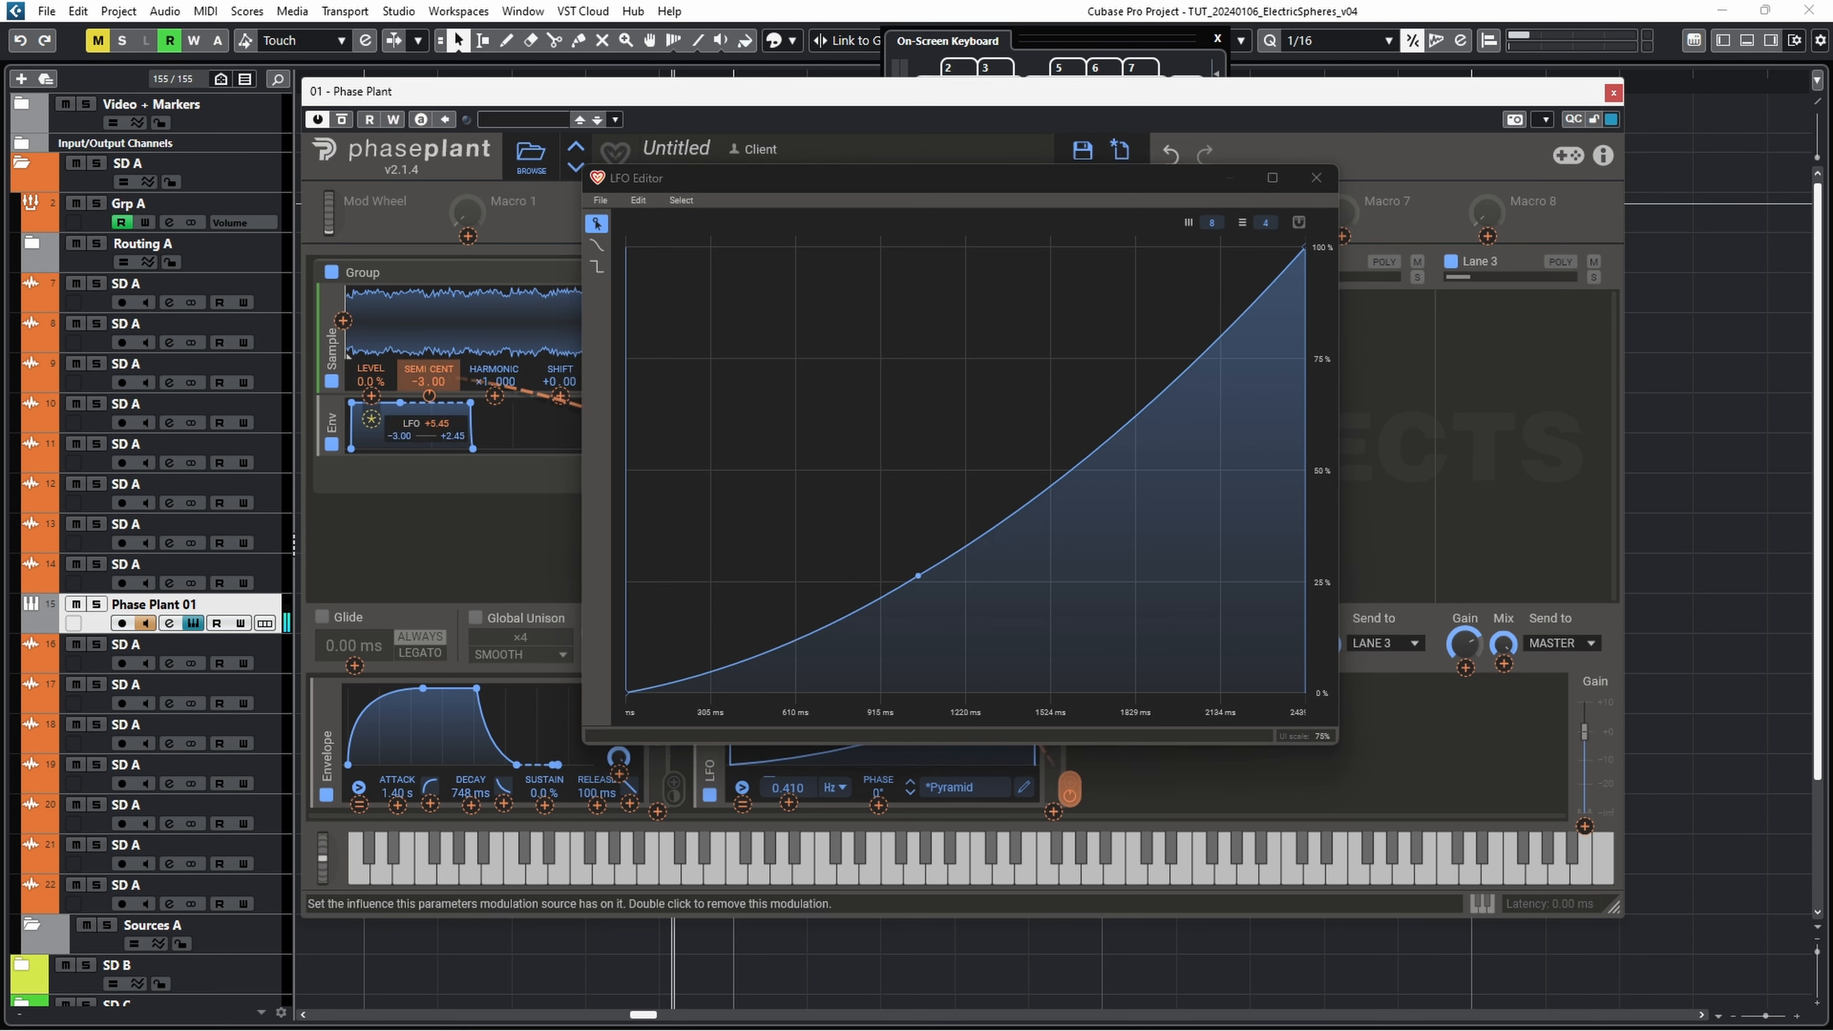
key(q)
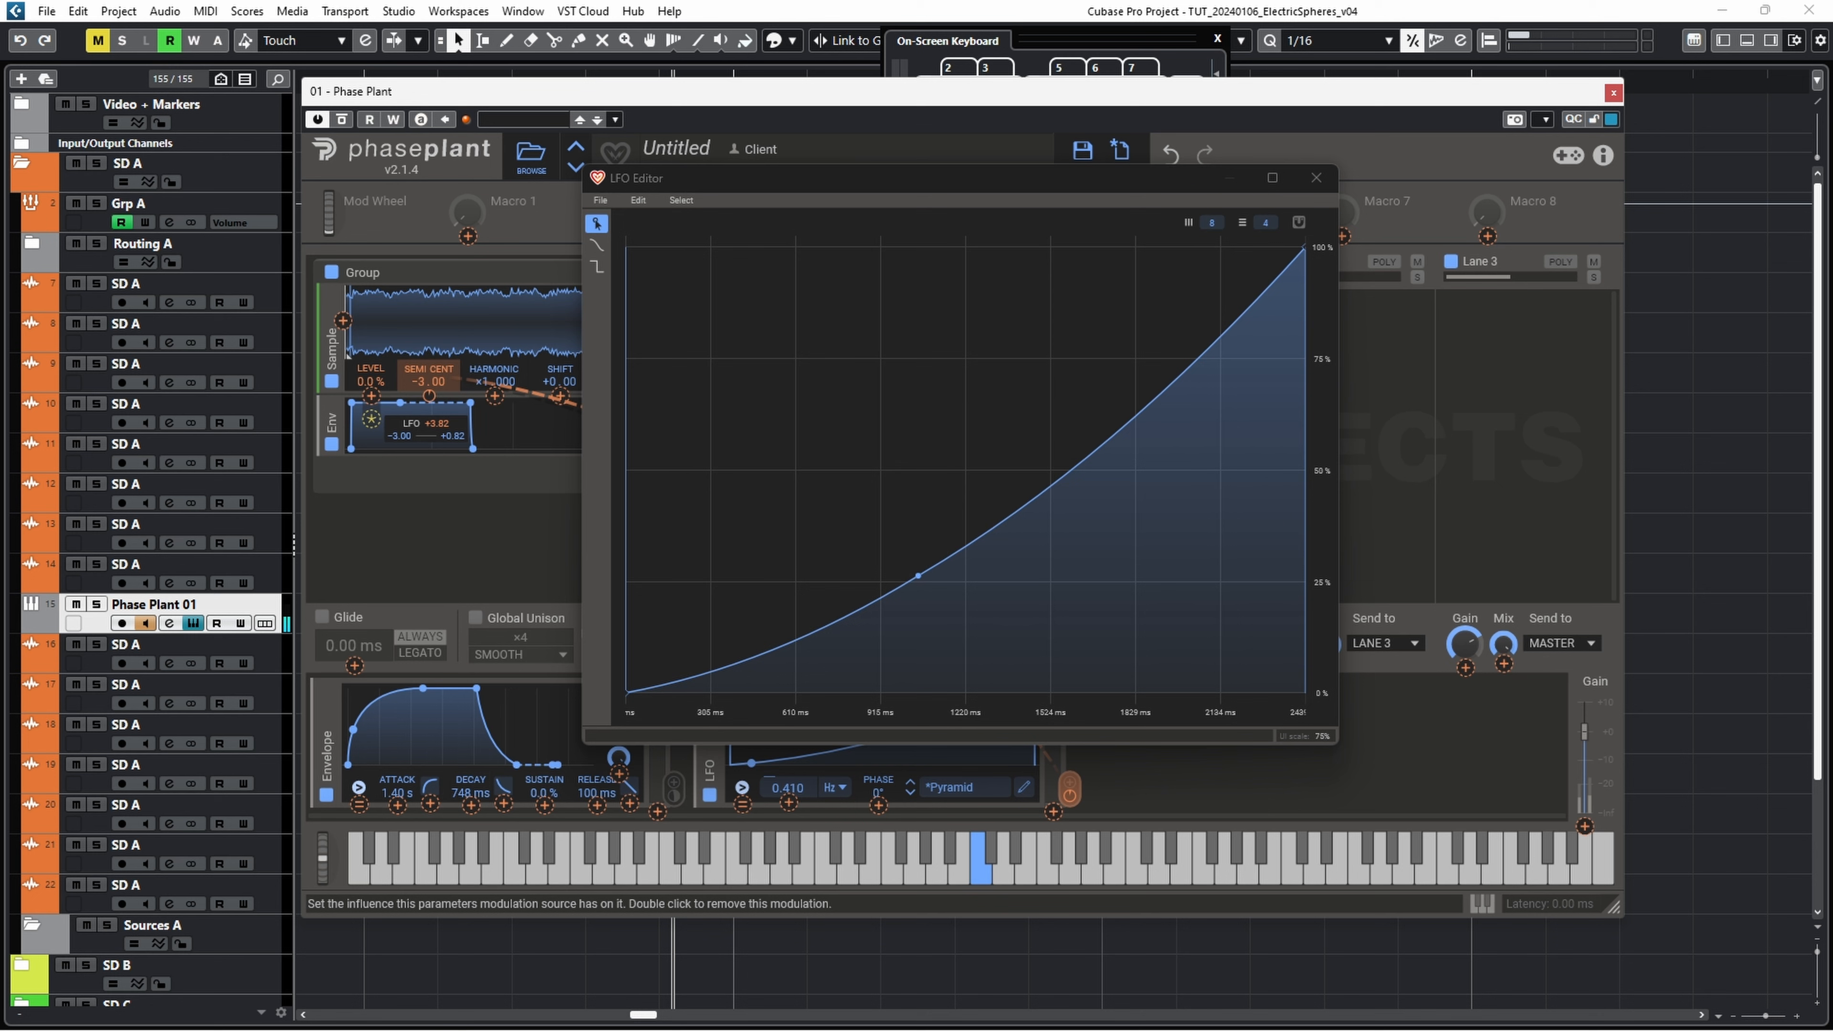
Step: Check the LFO's modulation amount on the sample pitch and close the LFO editor after auditioning the sound
right_click(430, 395)
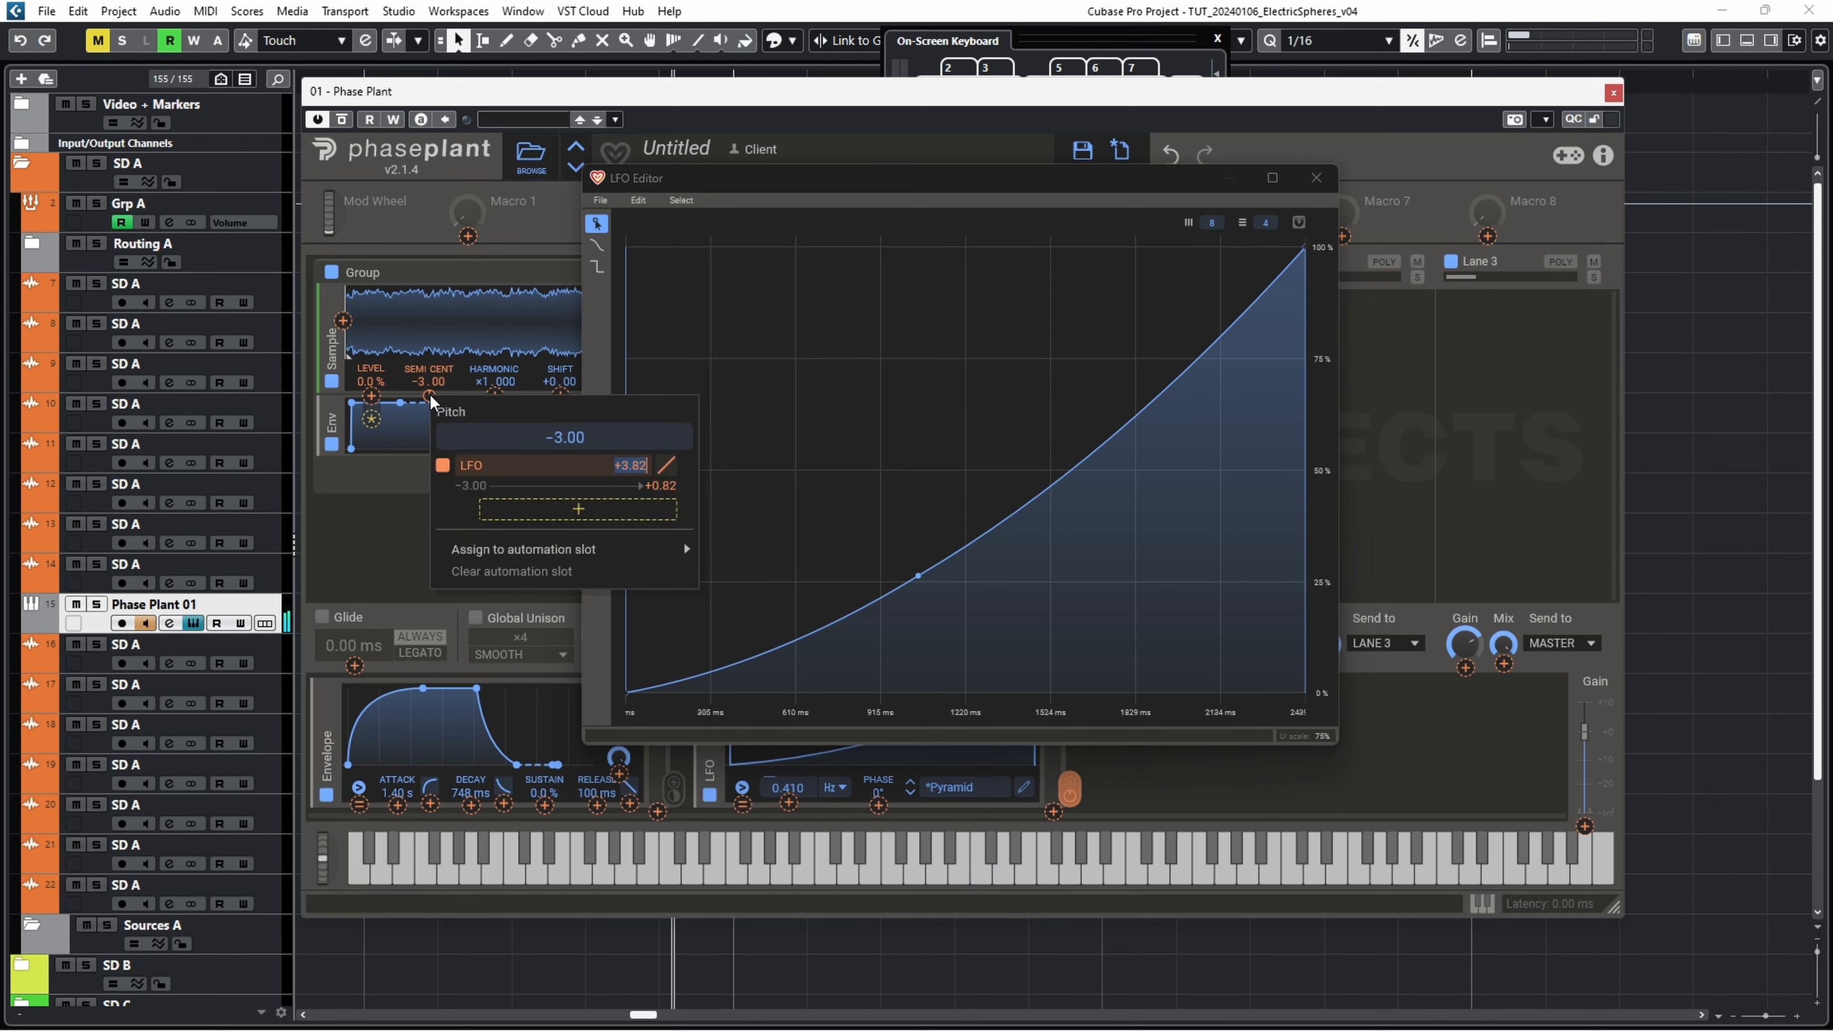
click(430, 394)
click(1767, 512)
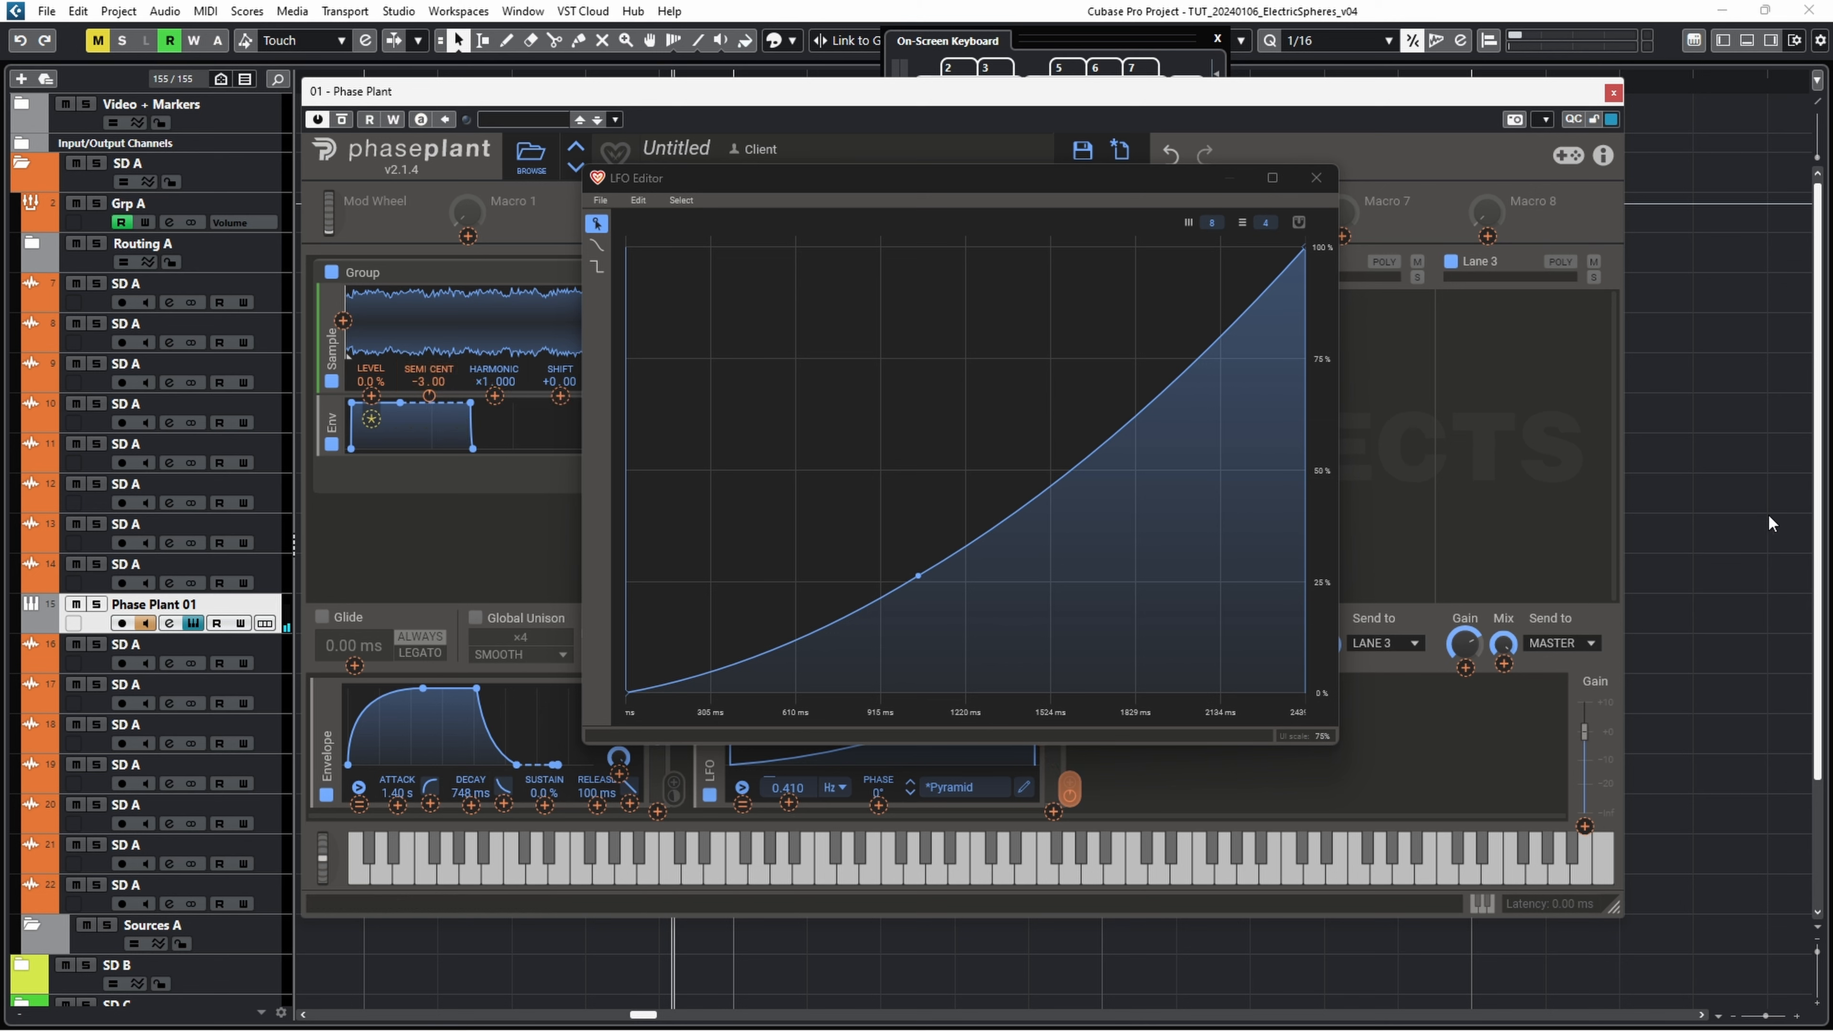
key(q)
click(1317, 177)
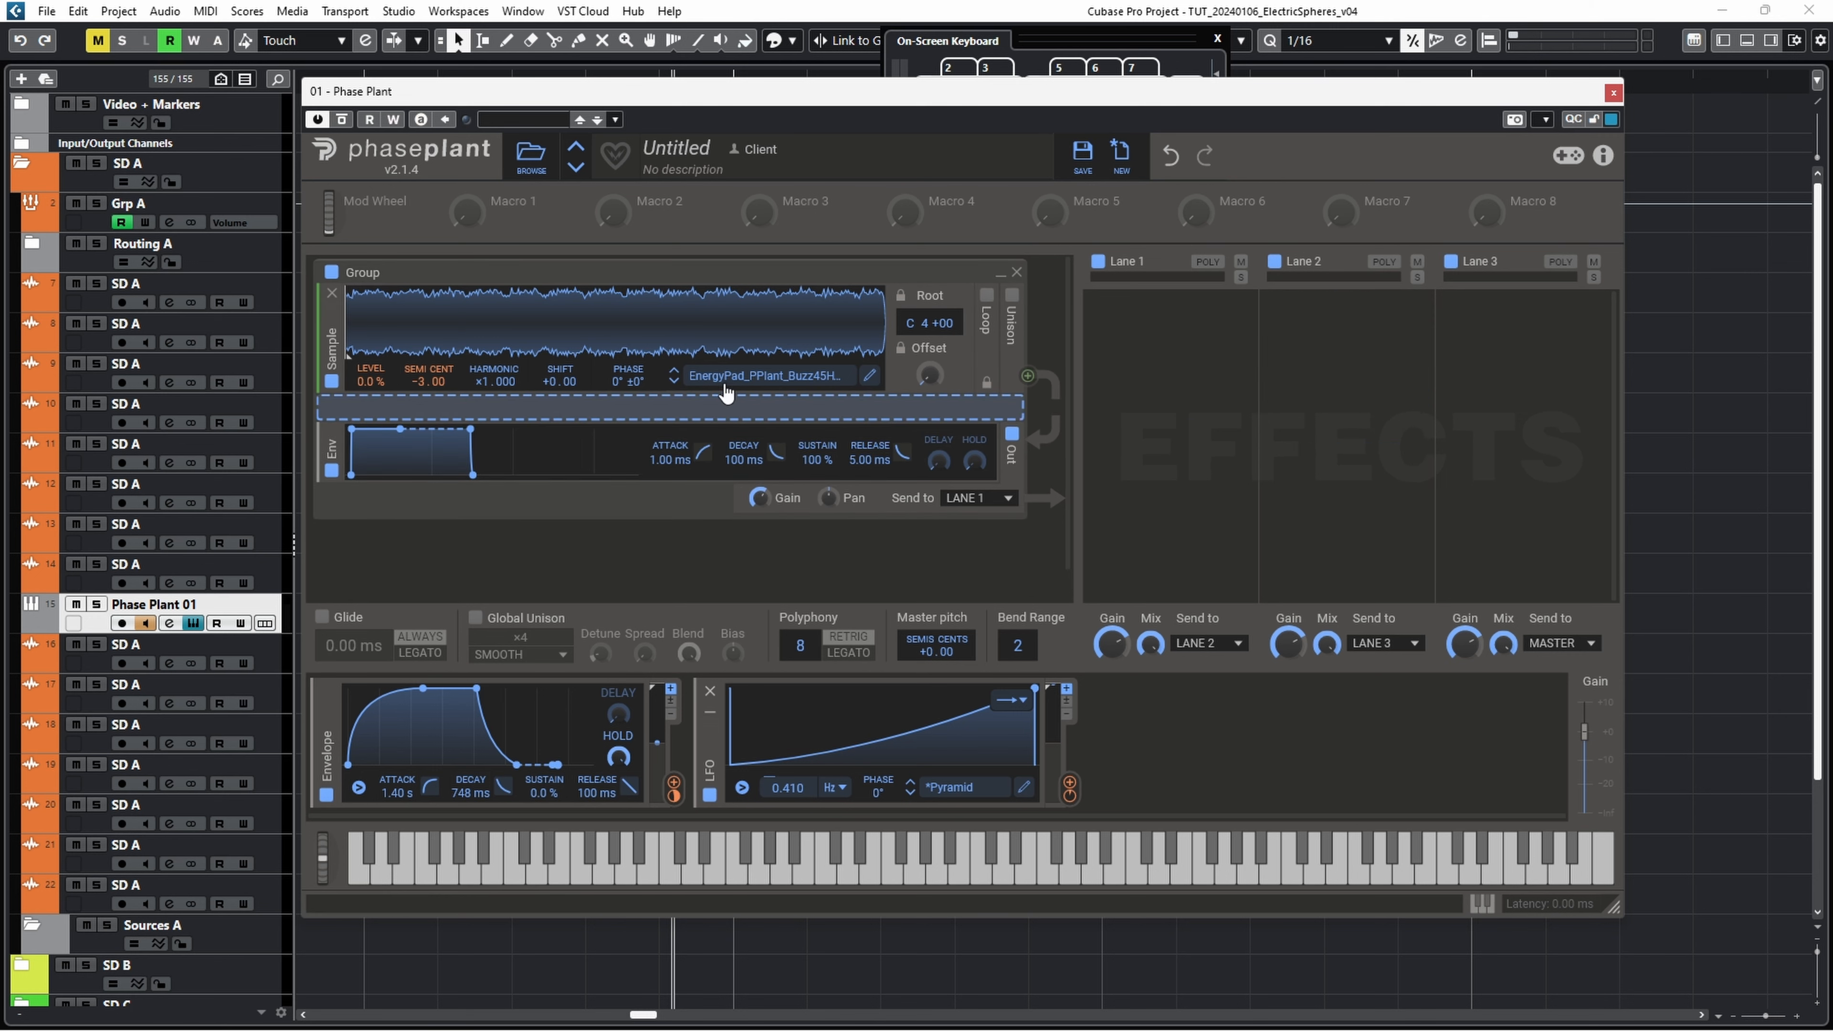
Step: Add an Overdrive distortion after the sampler and modulate its drive with the LFO
click(697, 409)
click(852, 472)
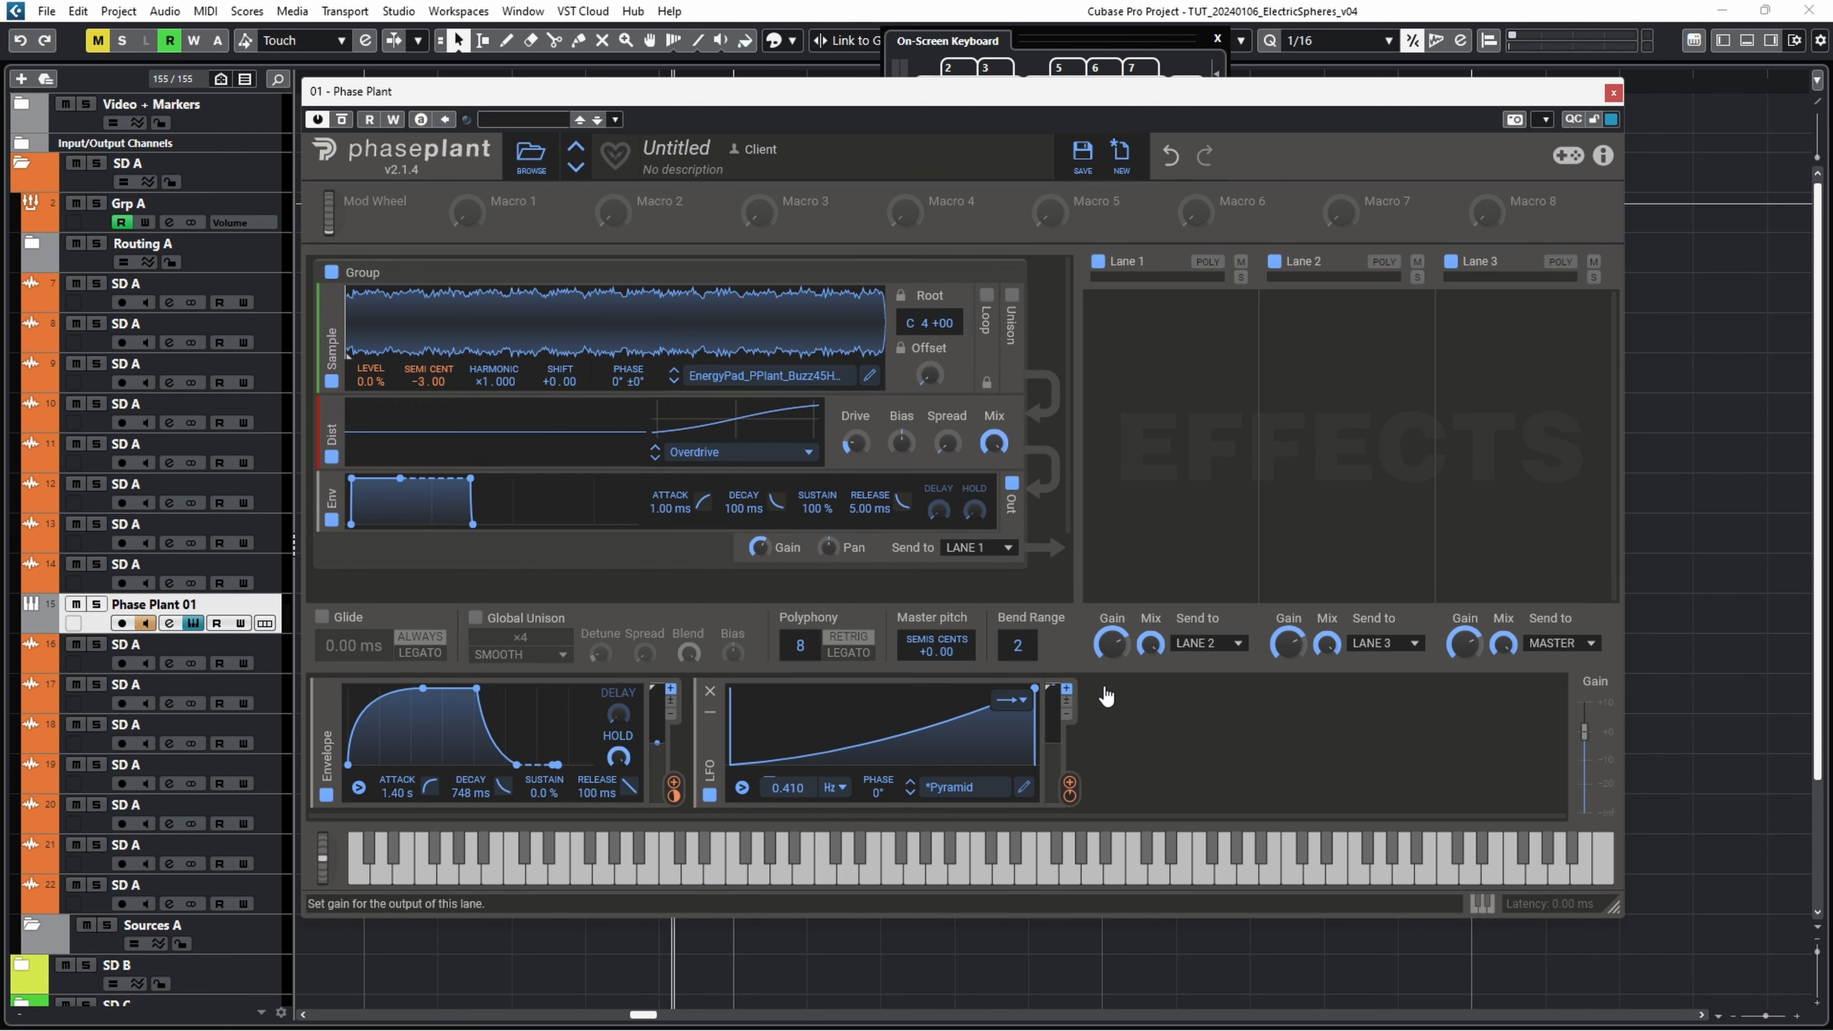
click(1072, 785)
click(857, 462)
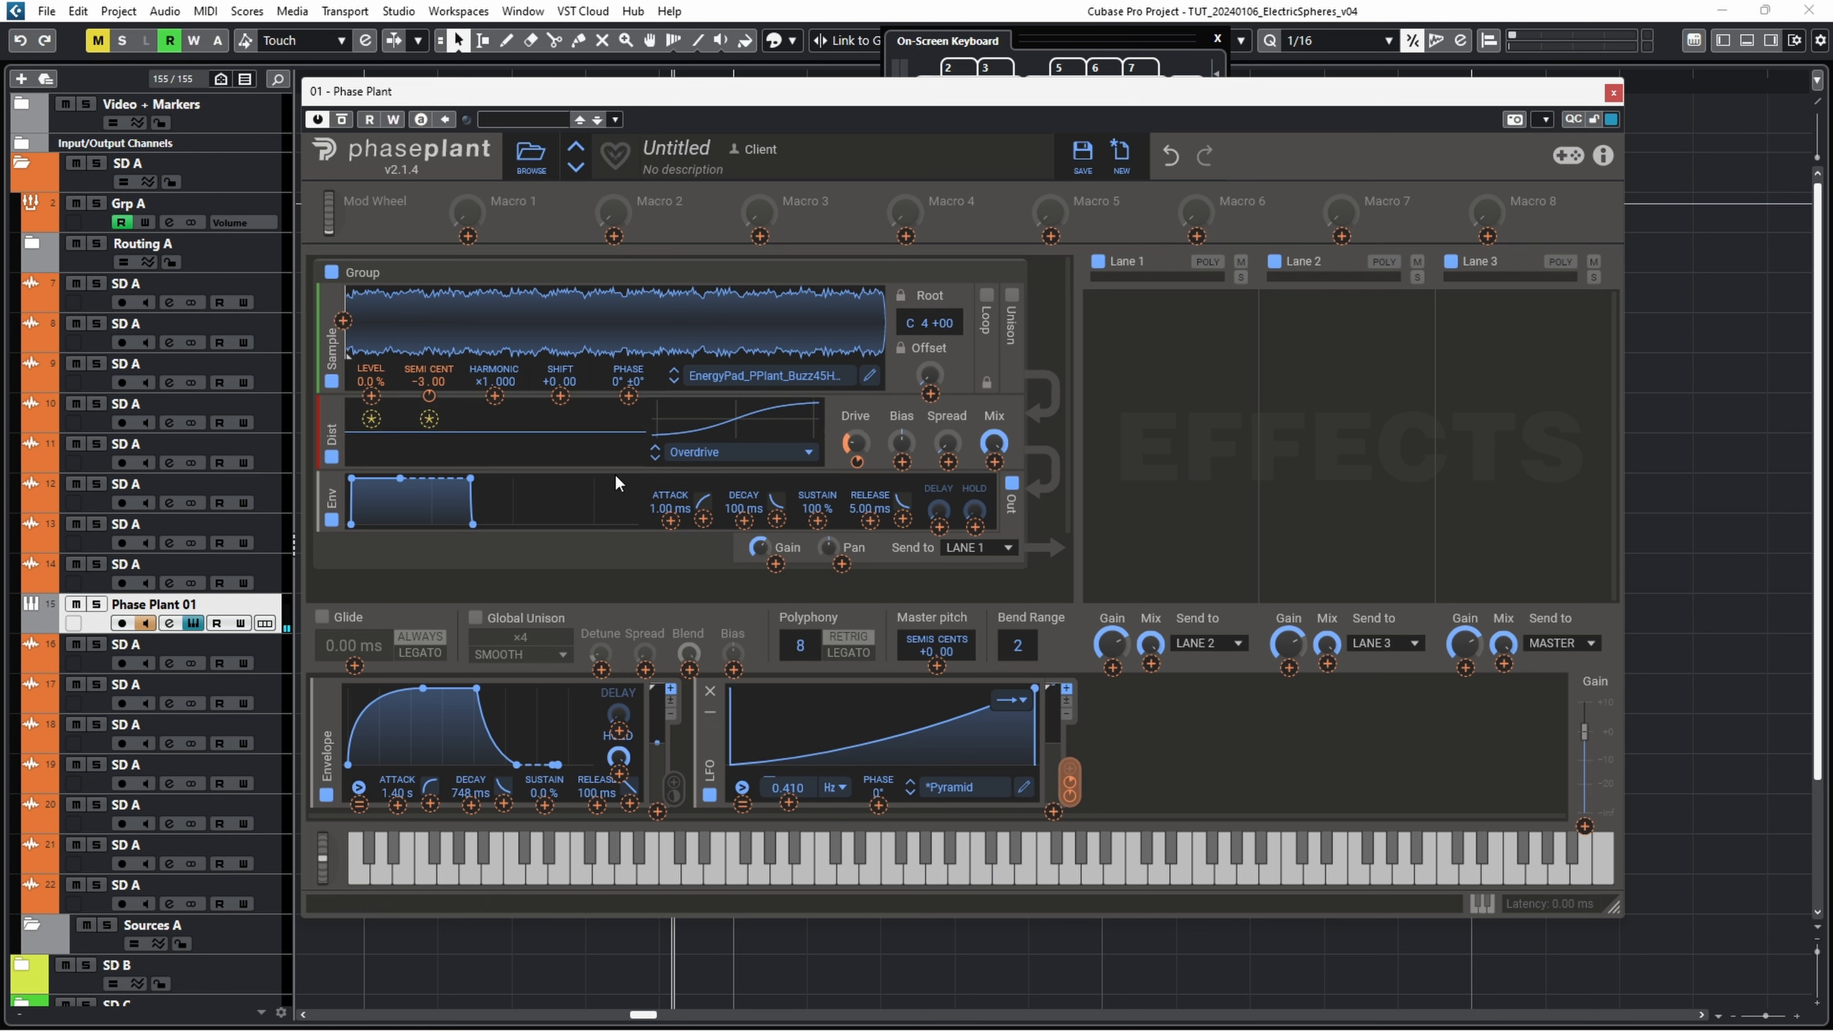
Step: Add a high-shelf filter after the distortion and modulate its gain with the LFO, auditioning and adjusting the depth
click(708, 484)
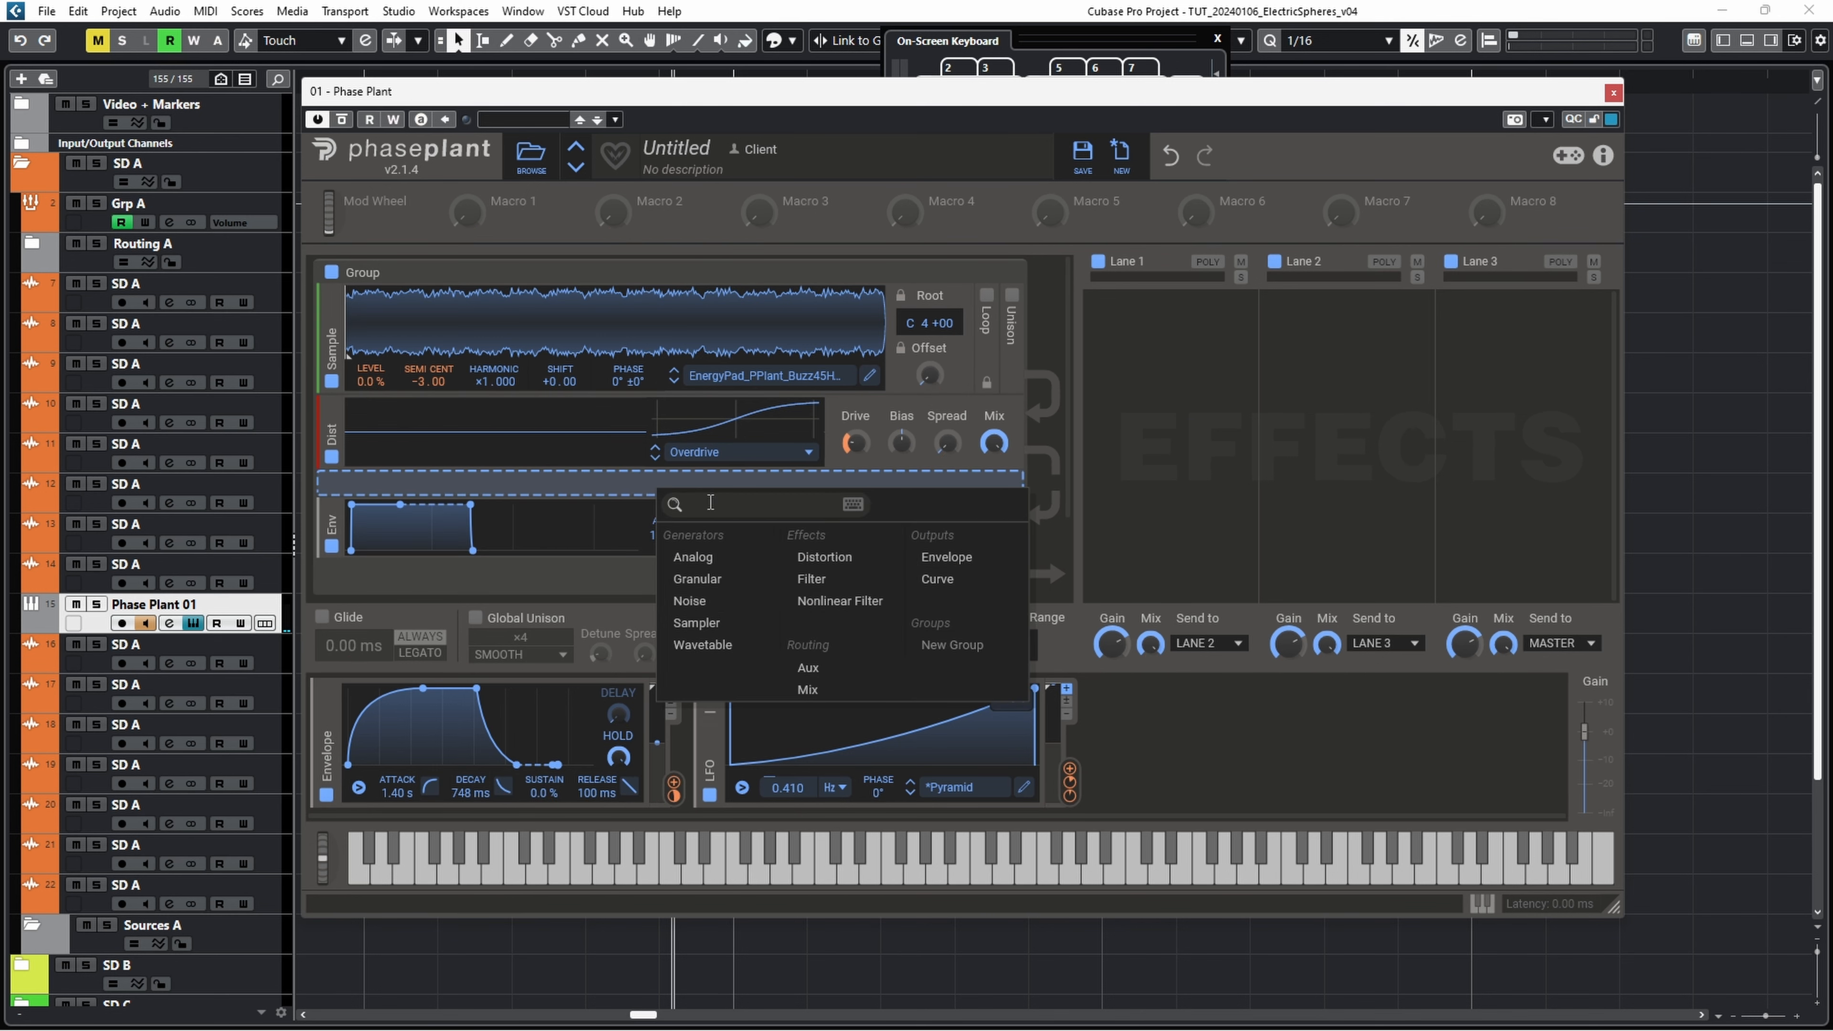
click(806, 579)
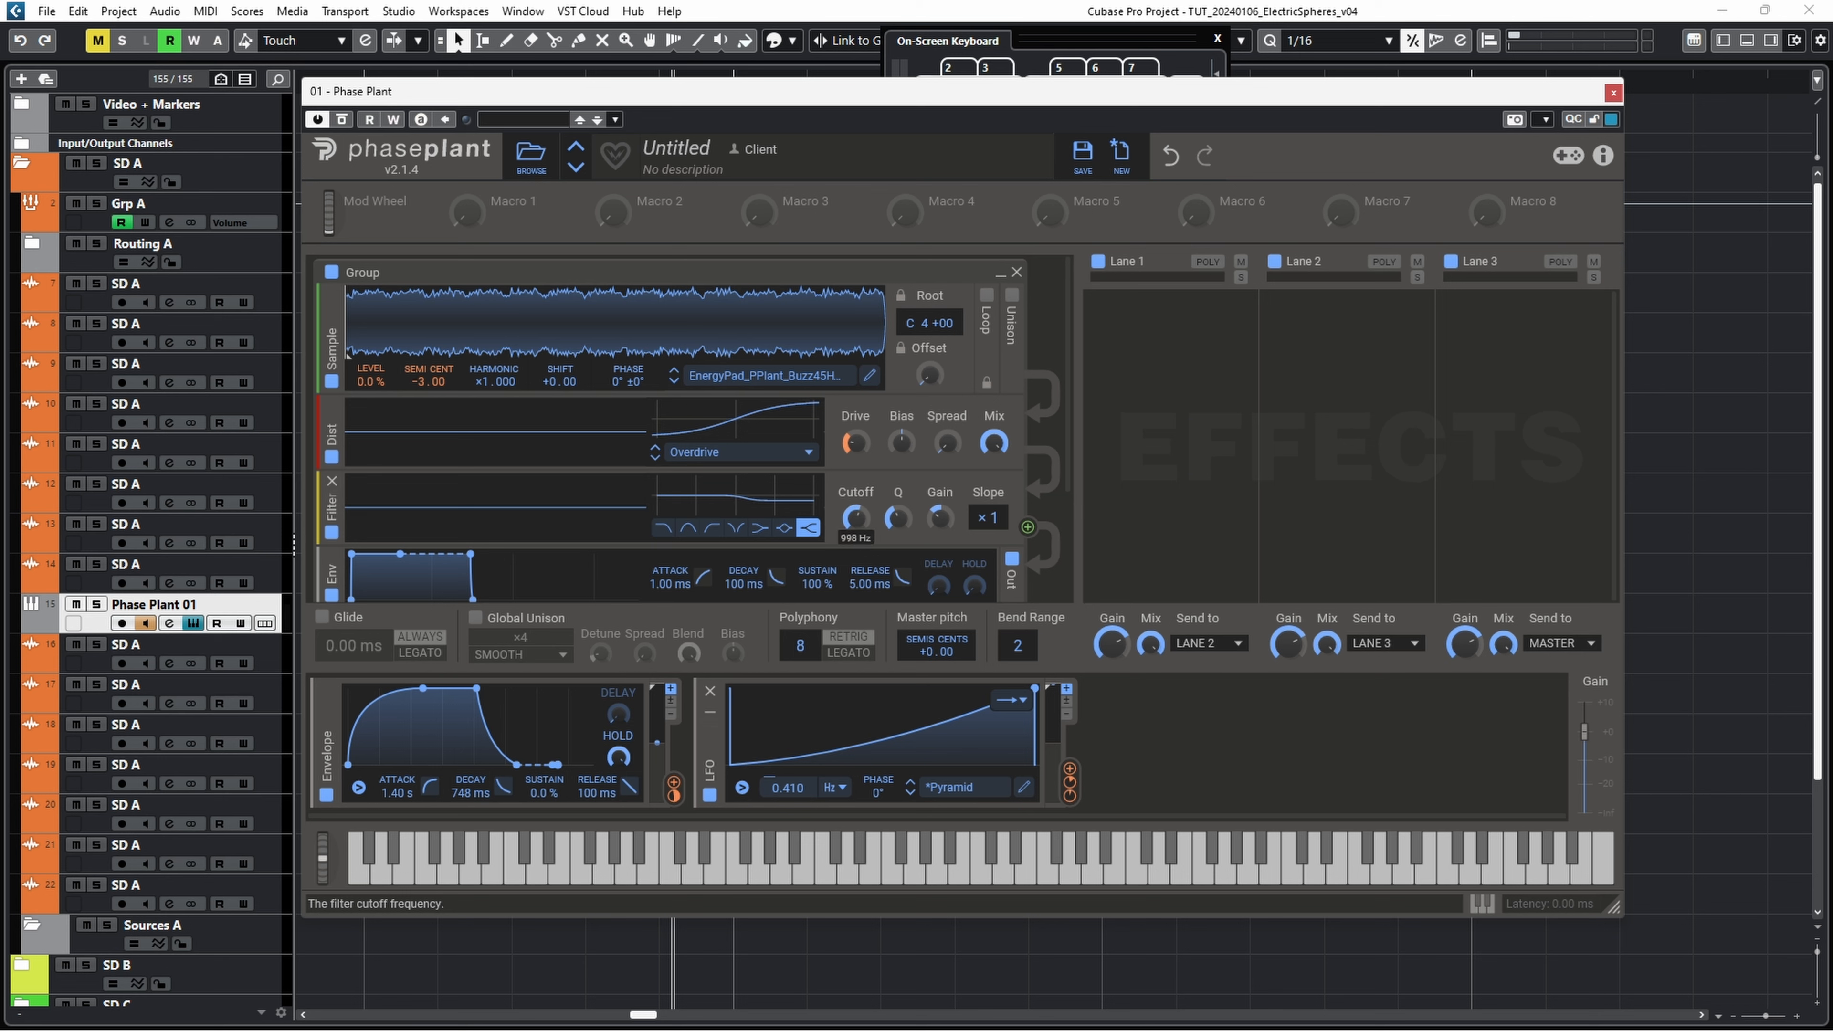
drag(1069, 768, 942, 520)
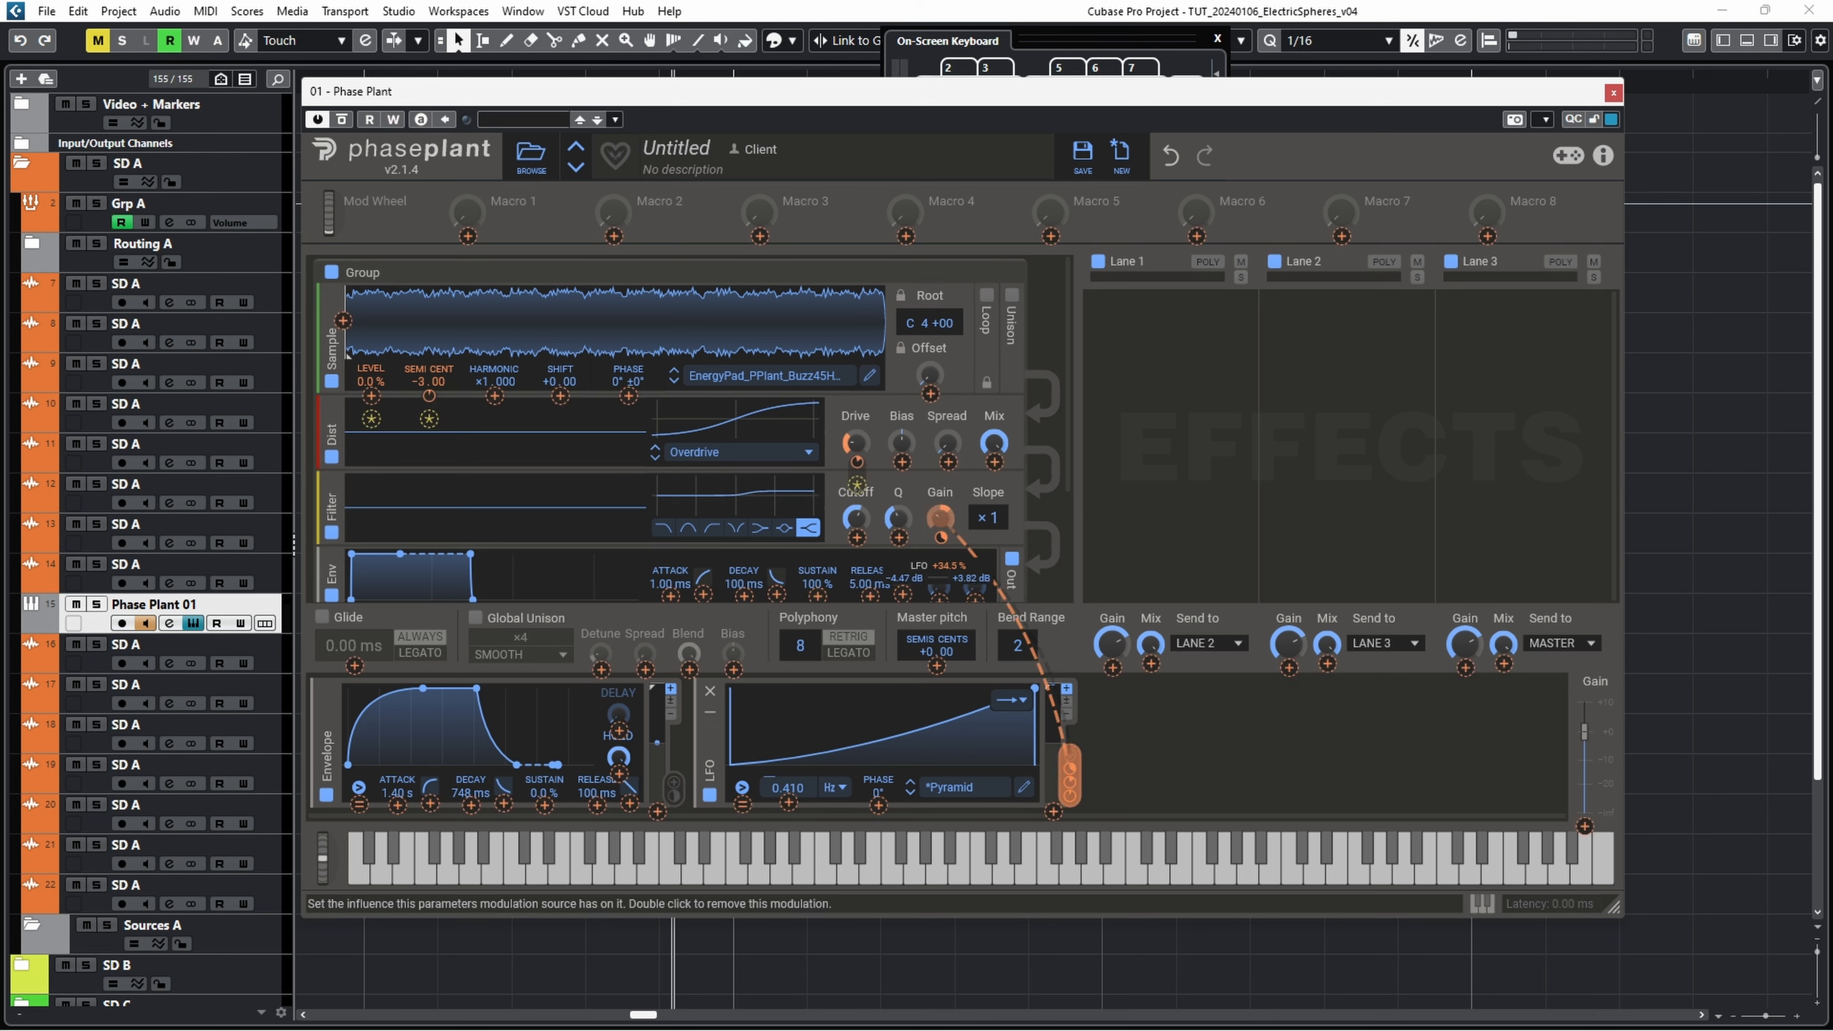
key(q)
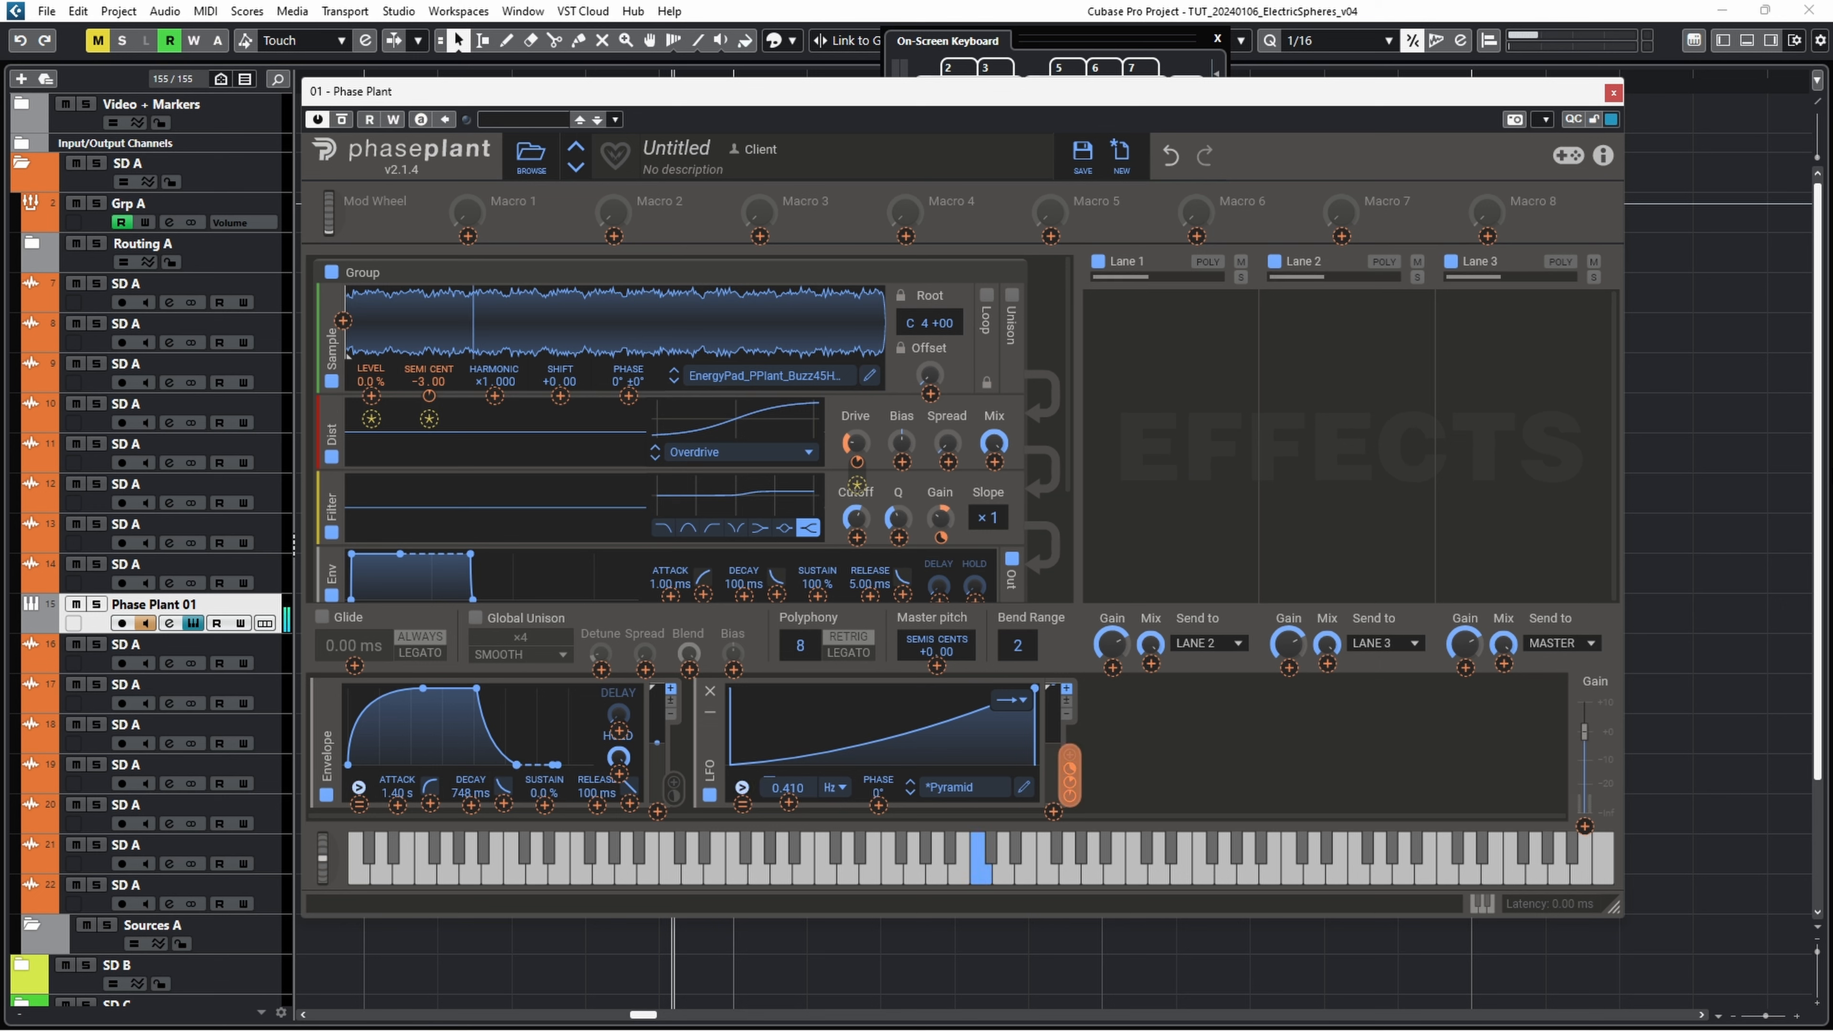
drag(941, 537, 941, 565)
key(q)
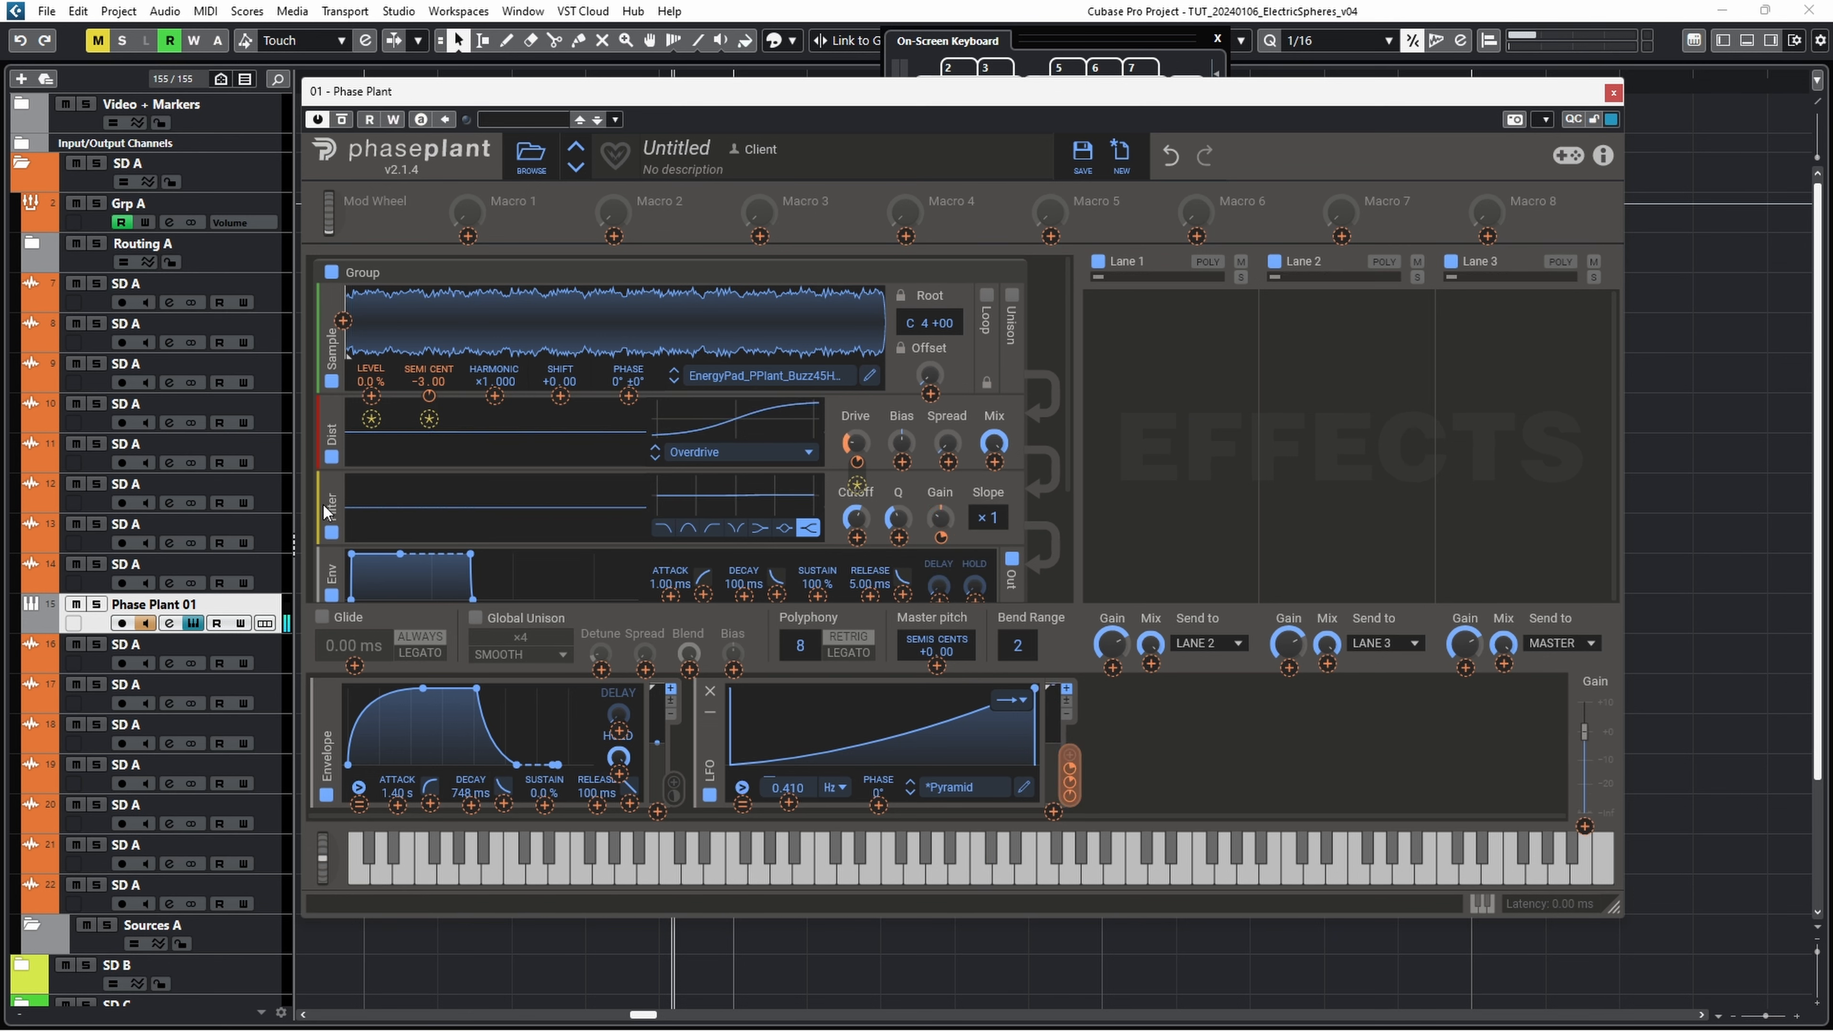
Step: Move the high-shelf filter ahead of the distortion and add a peak filter between the two
drag(329, 508, 350, 435)
key(q)
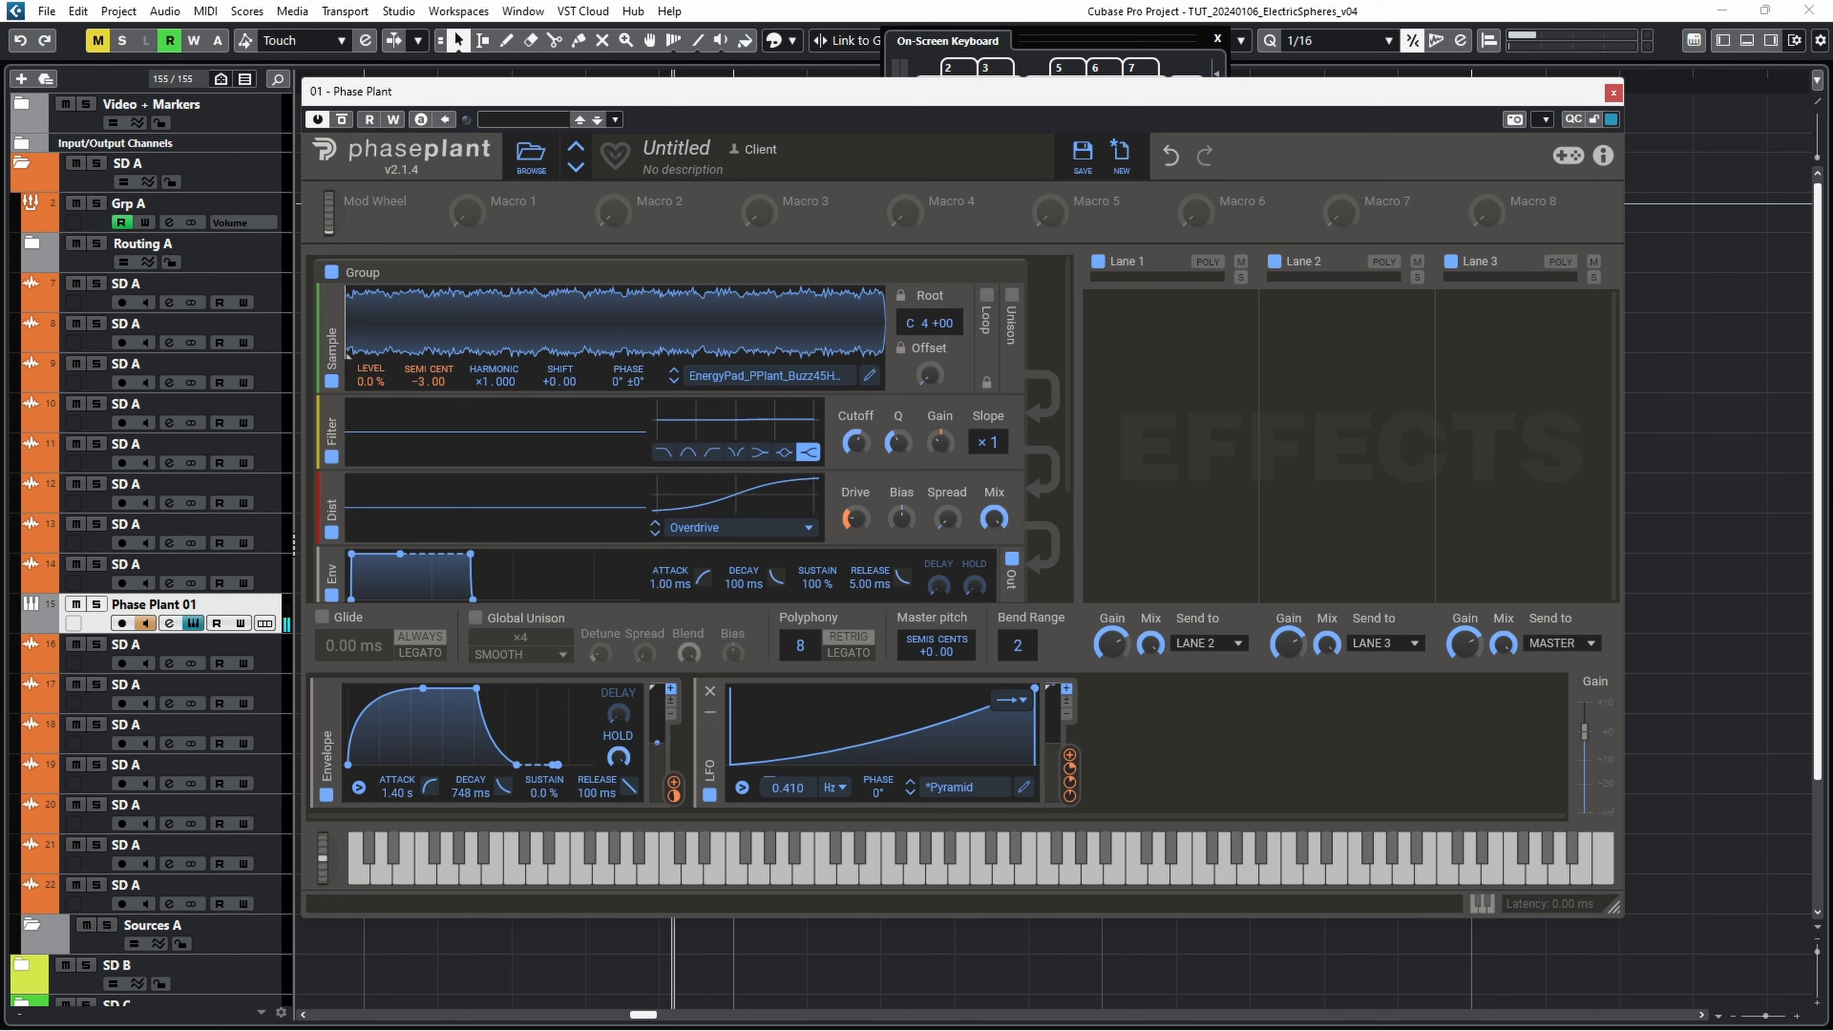
click(625, 483)
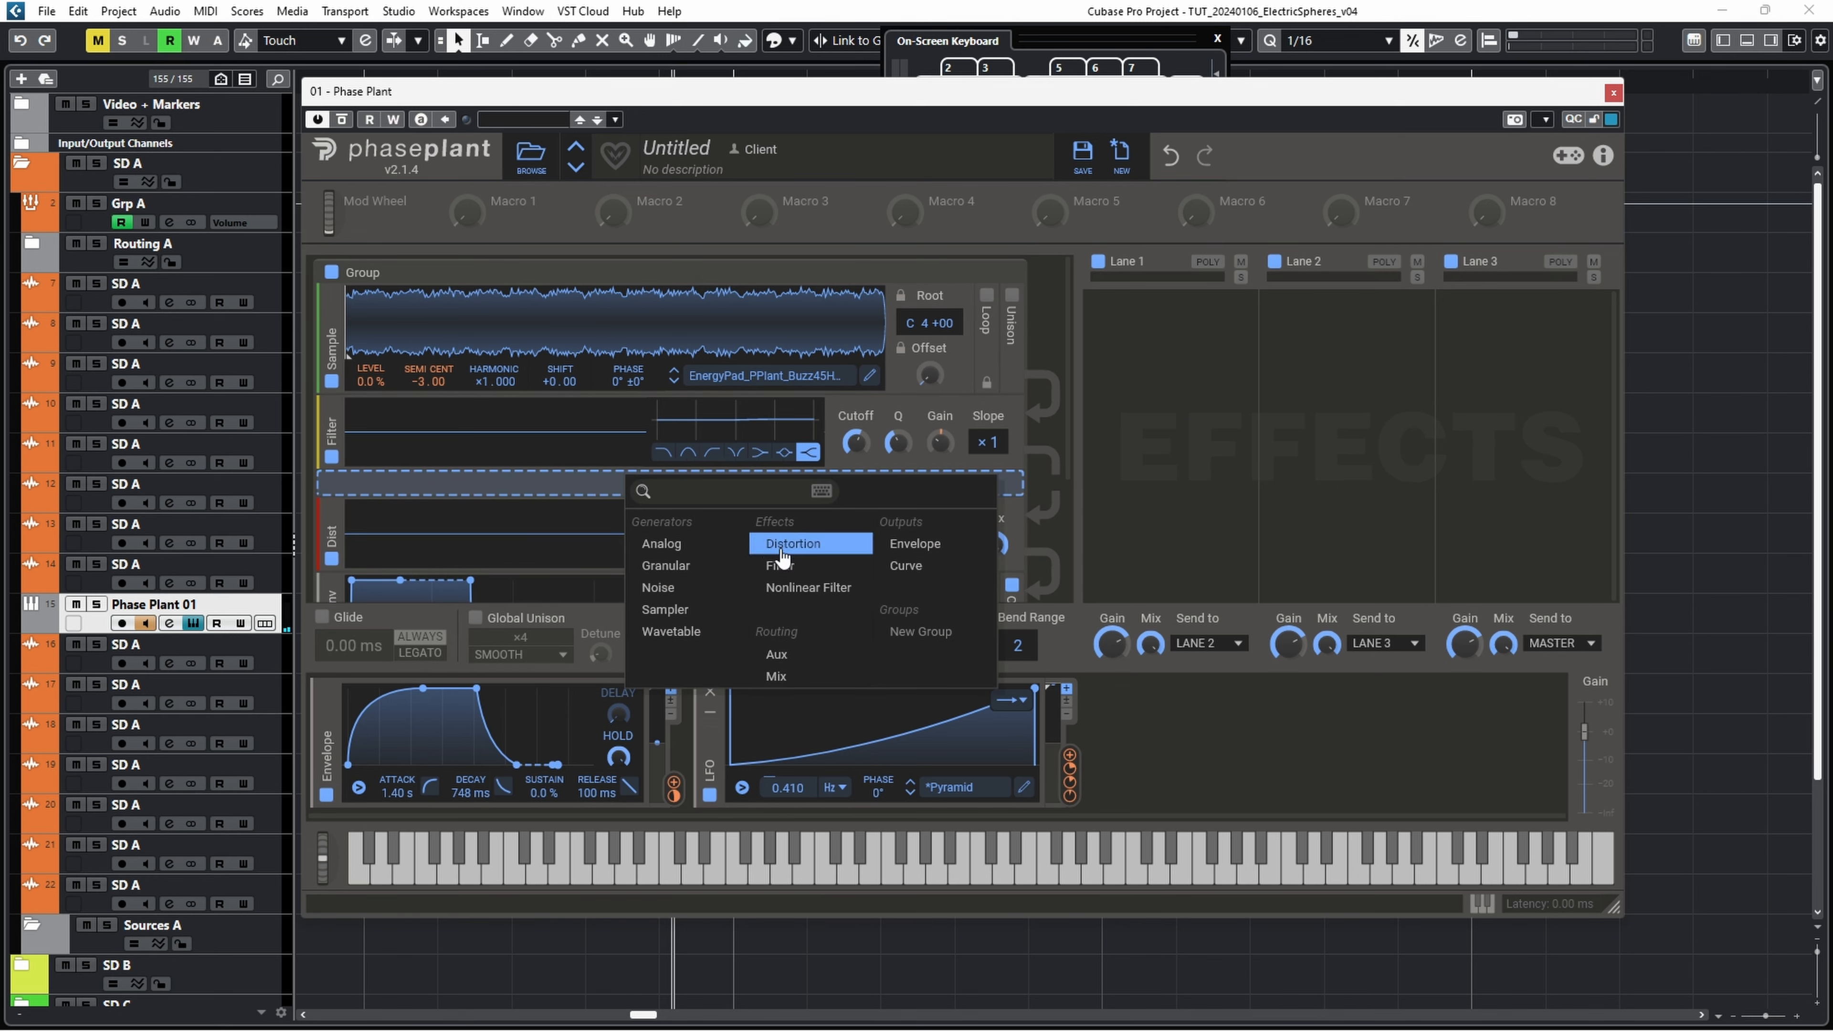
click(801, 538)
click(786, 528)
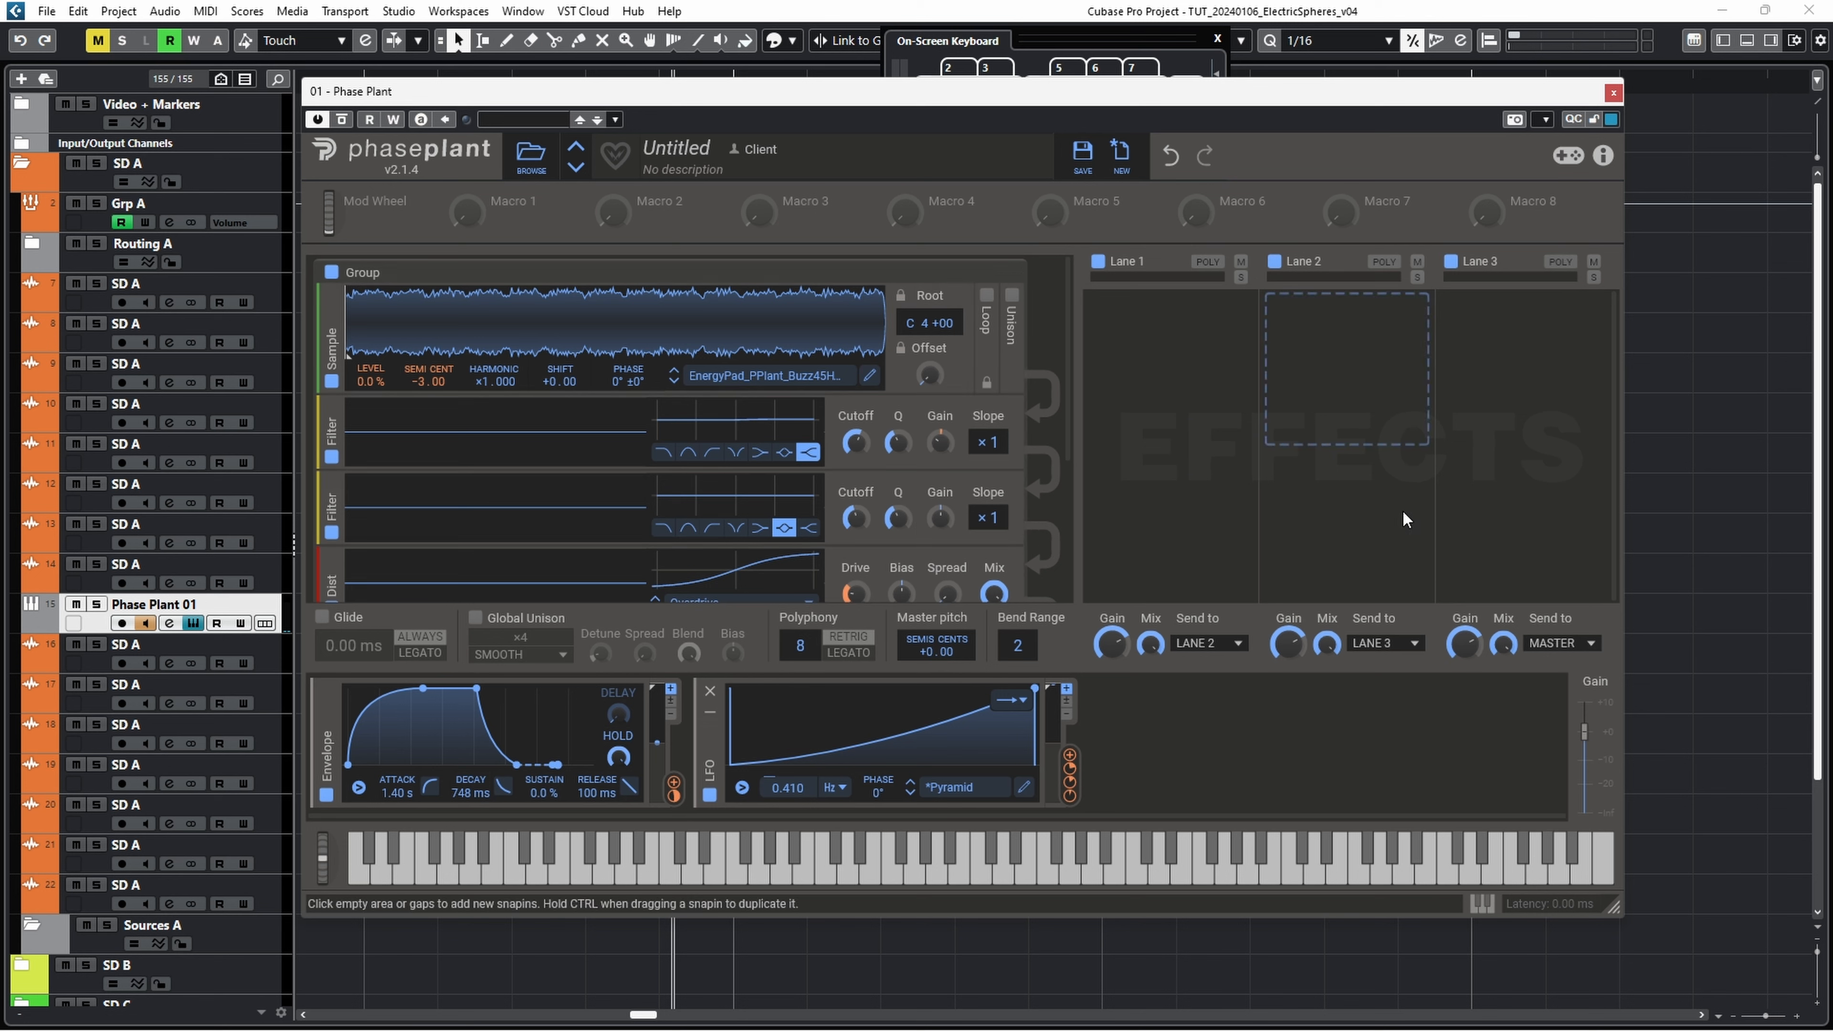
Step: Modulate the peak filter's cutoff and gain with the LFO, fine-tuning the 440 Hz cutoff and the gain depth while auditioning
drag(1070, 754, 856, 518)
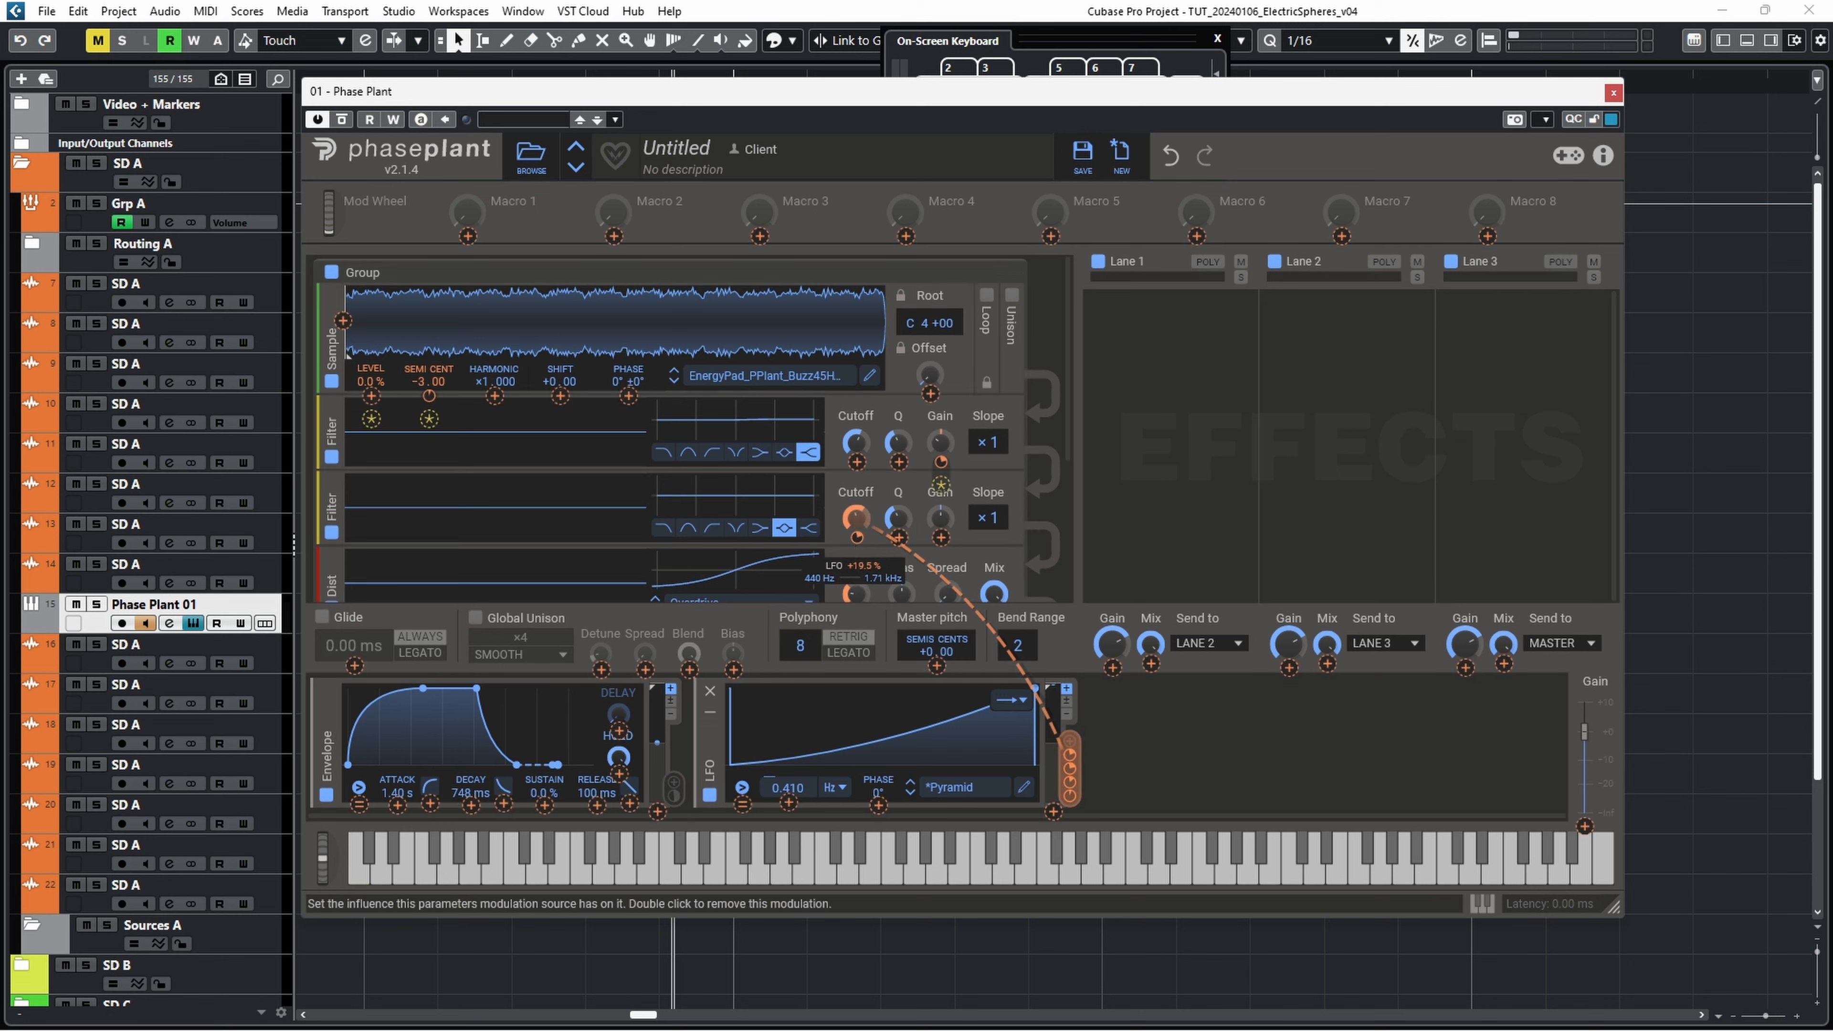
drag(1070, 754, 941, 518)
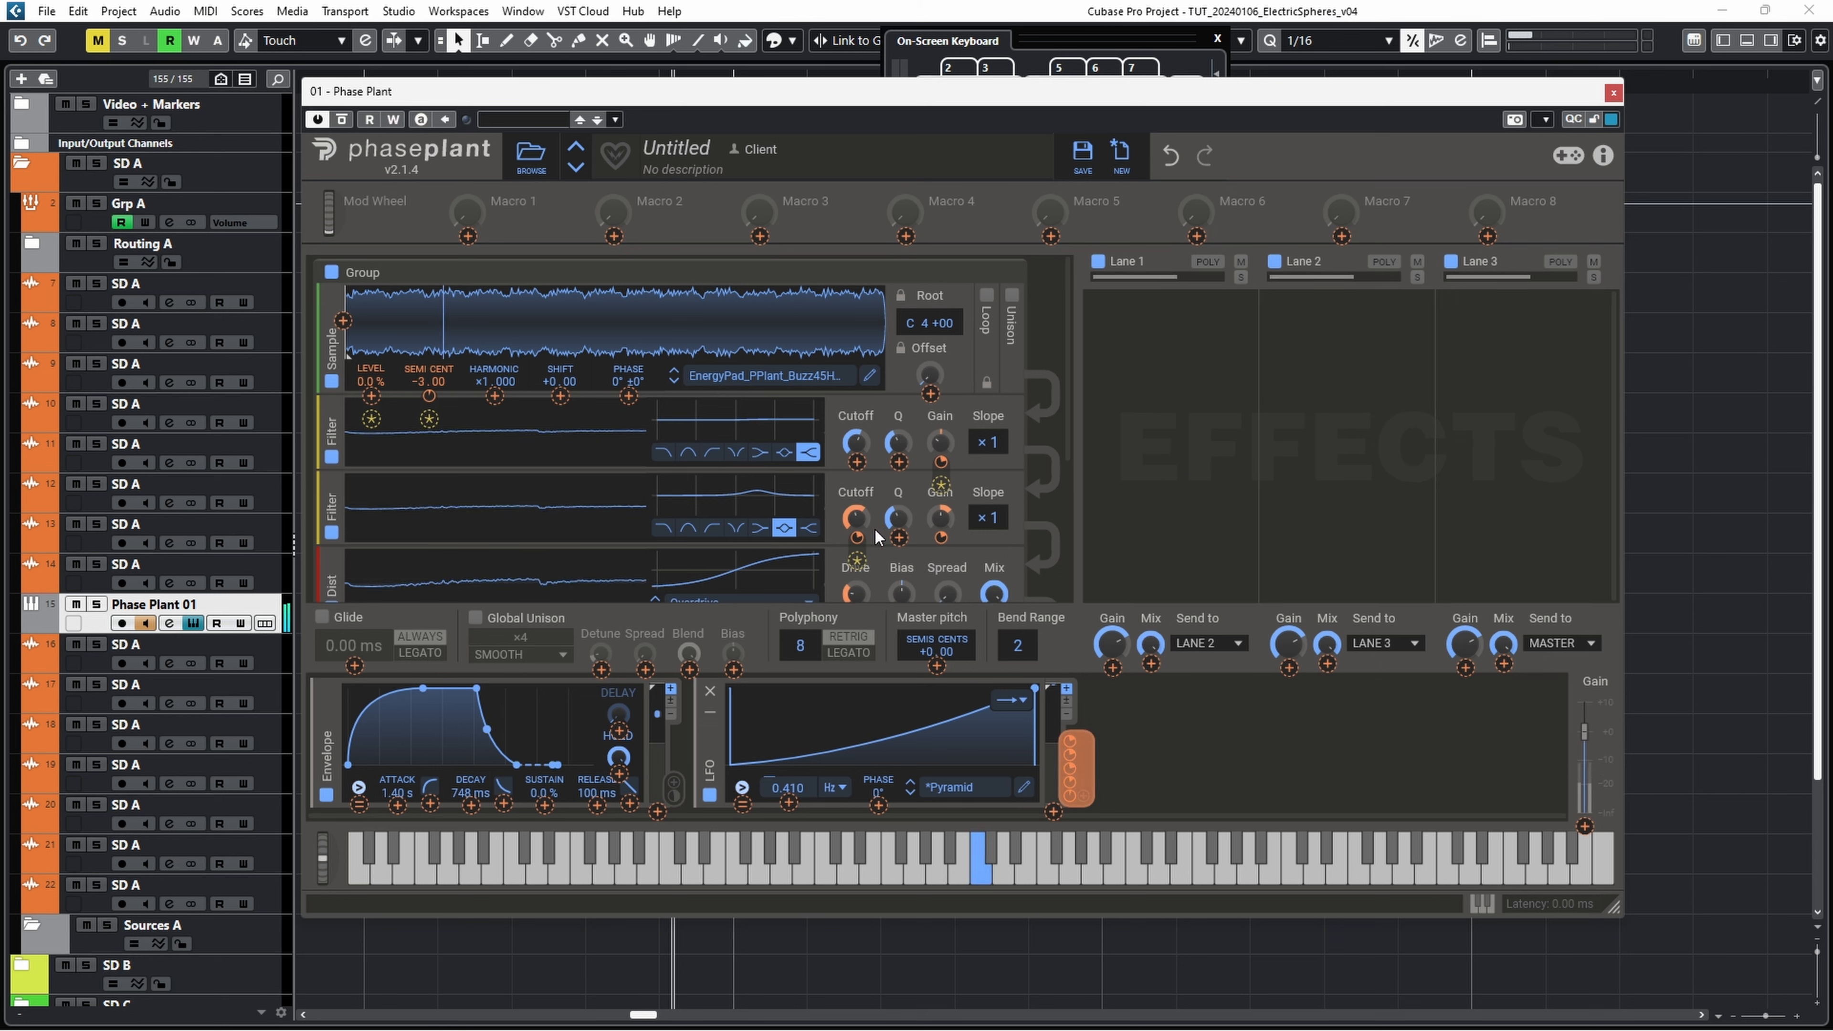
drag(877, 537, 852, 520)
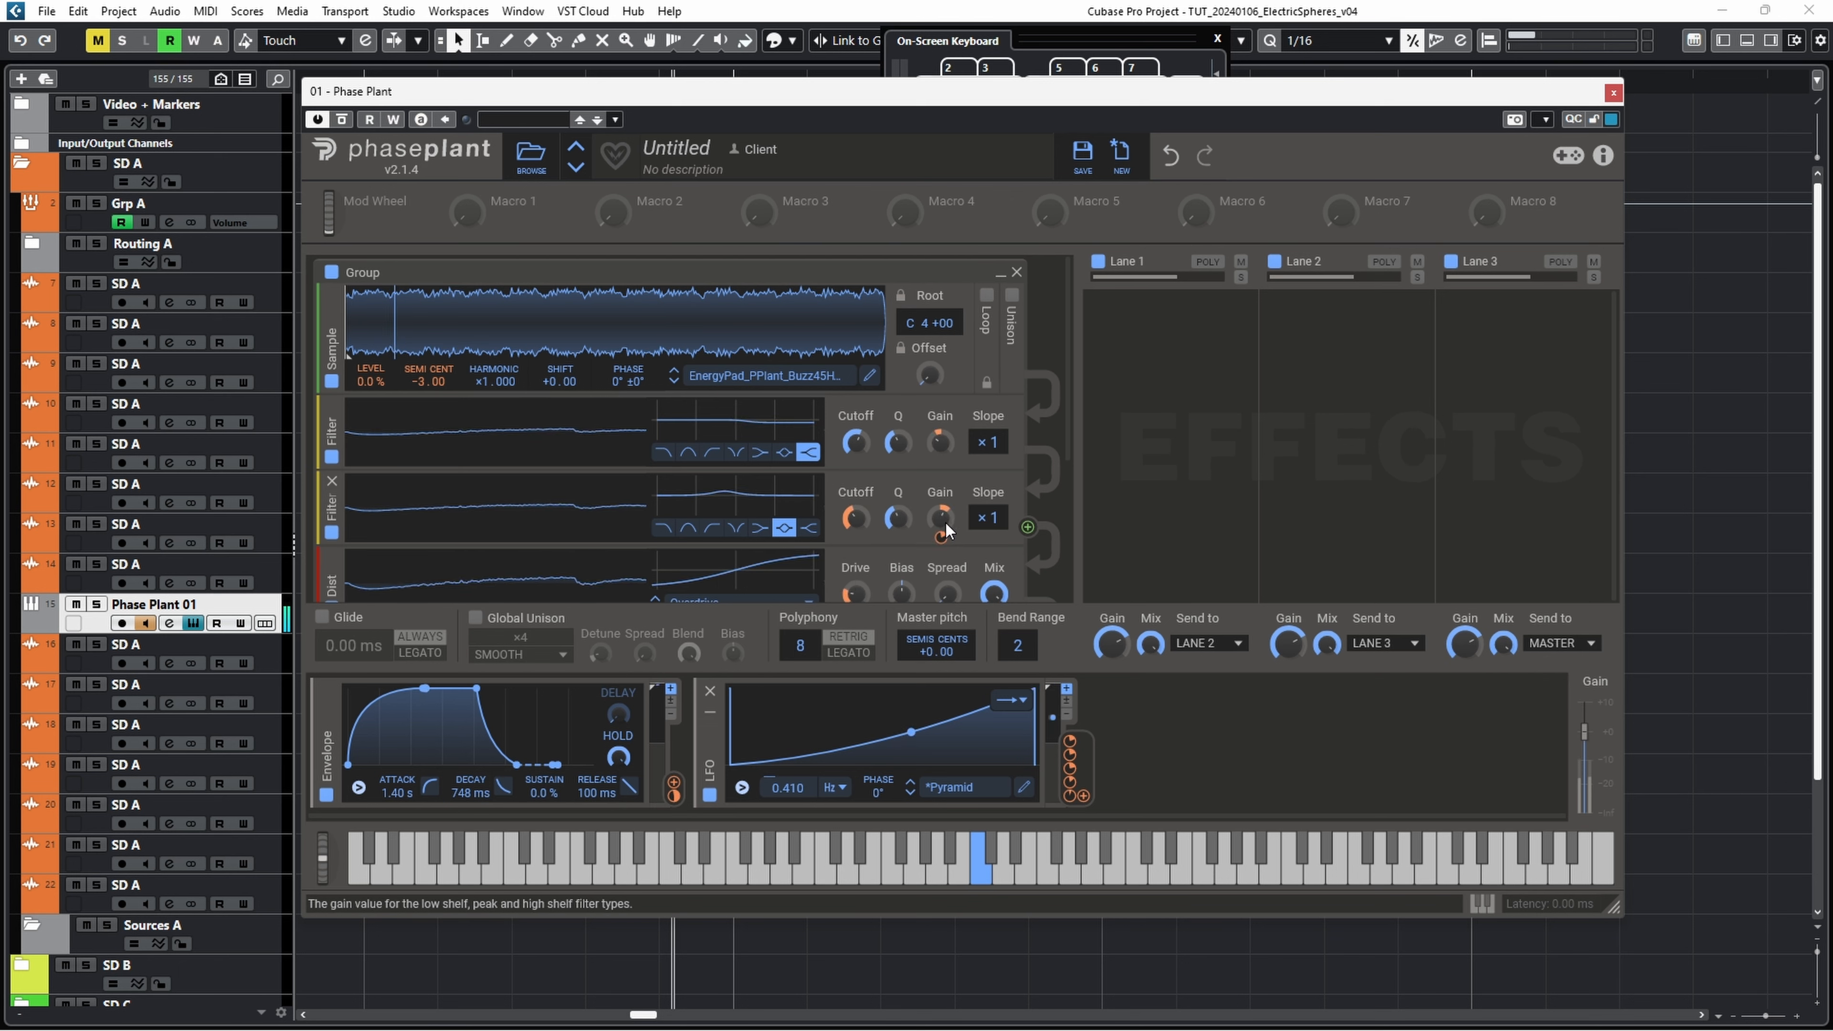
drag(856, 520, 856, 520)
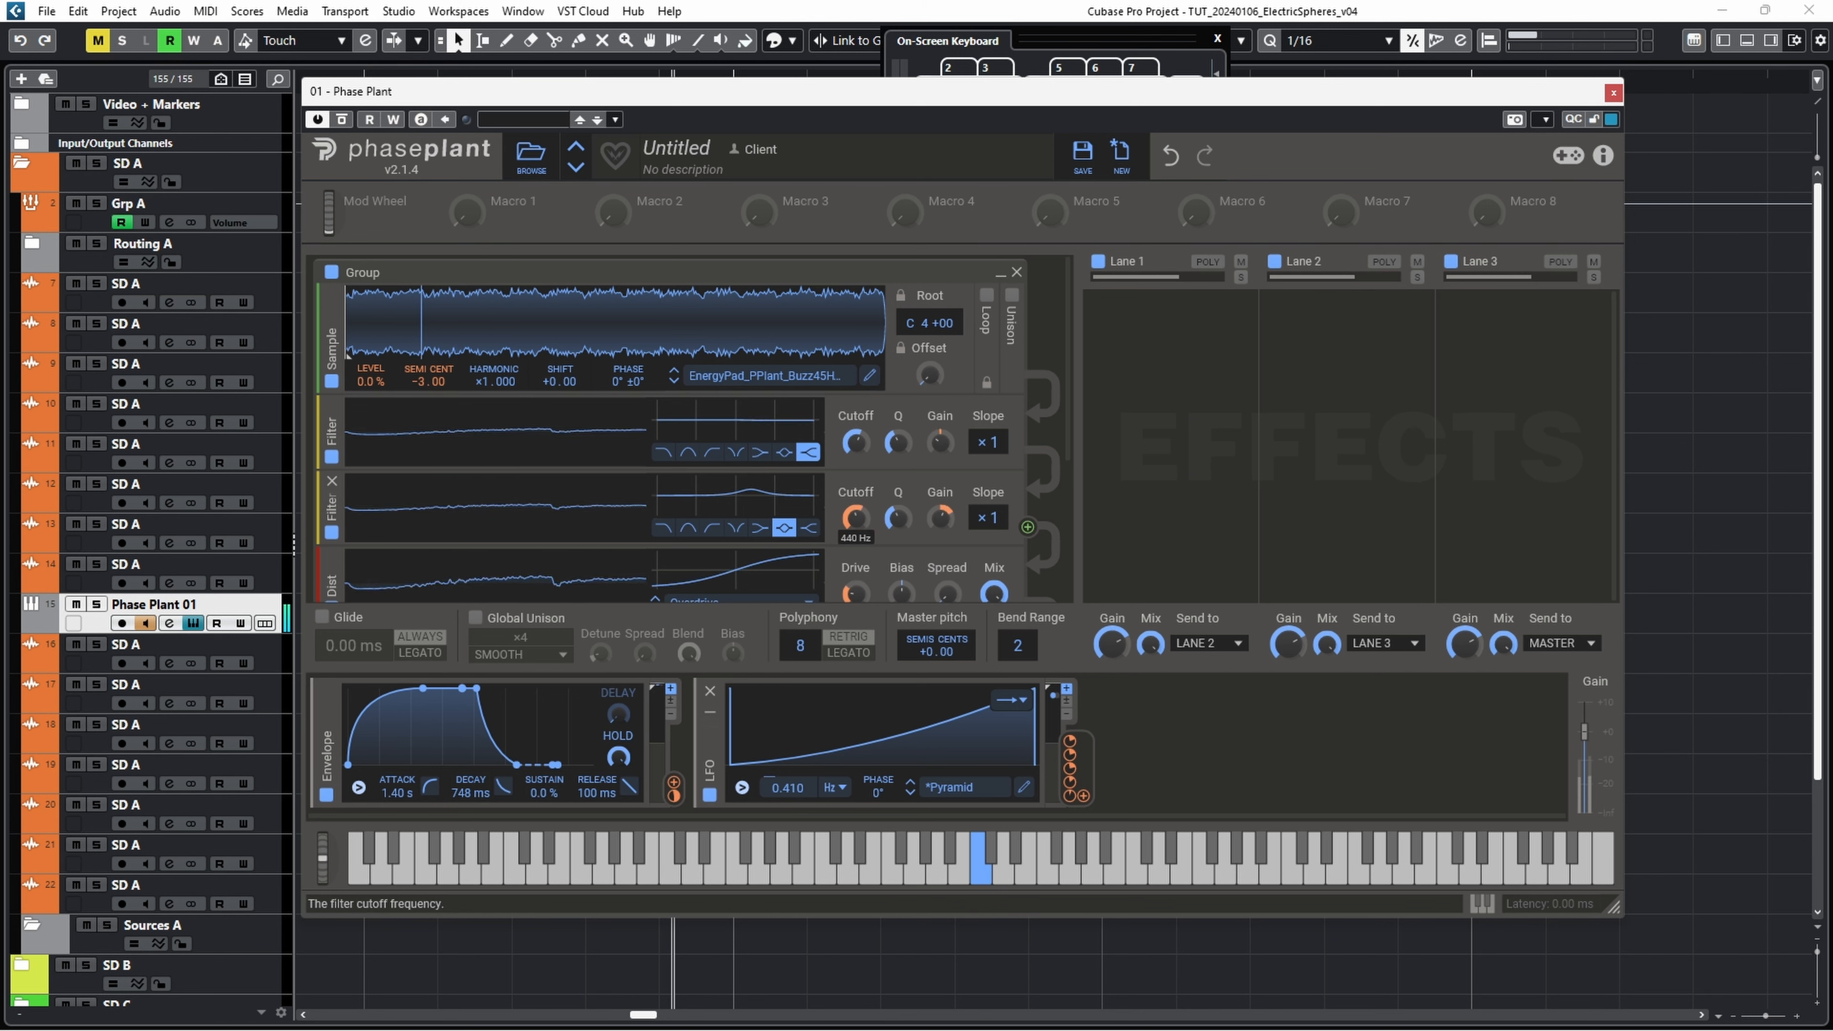
drag(856, 520, 856, 520)
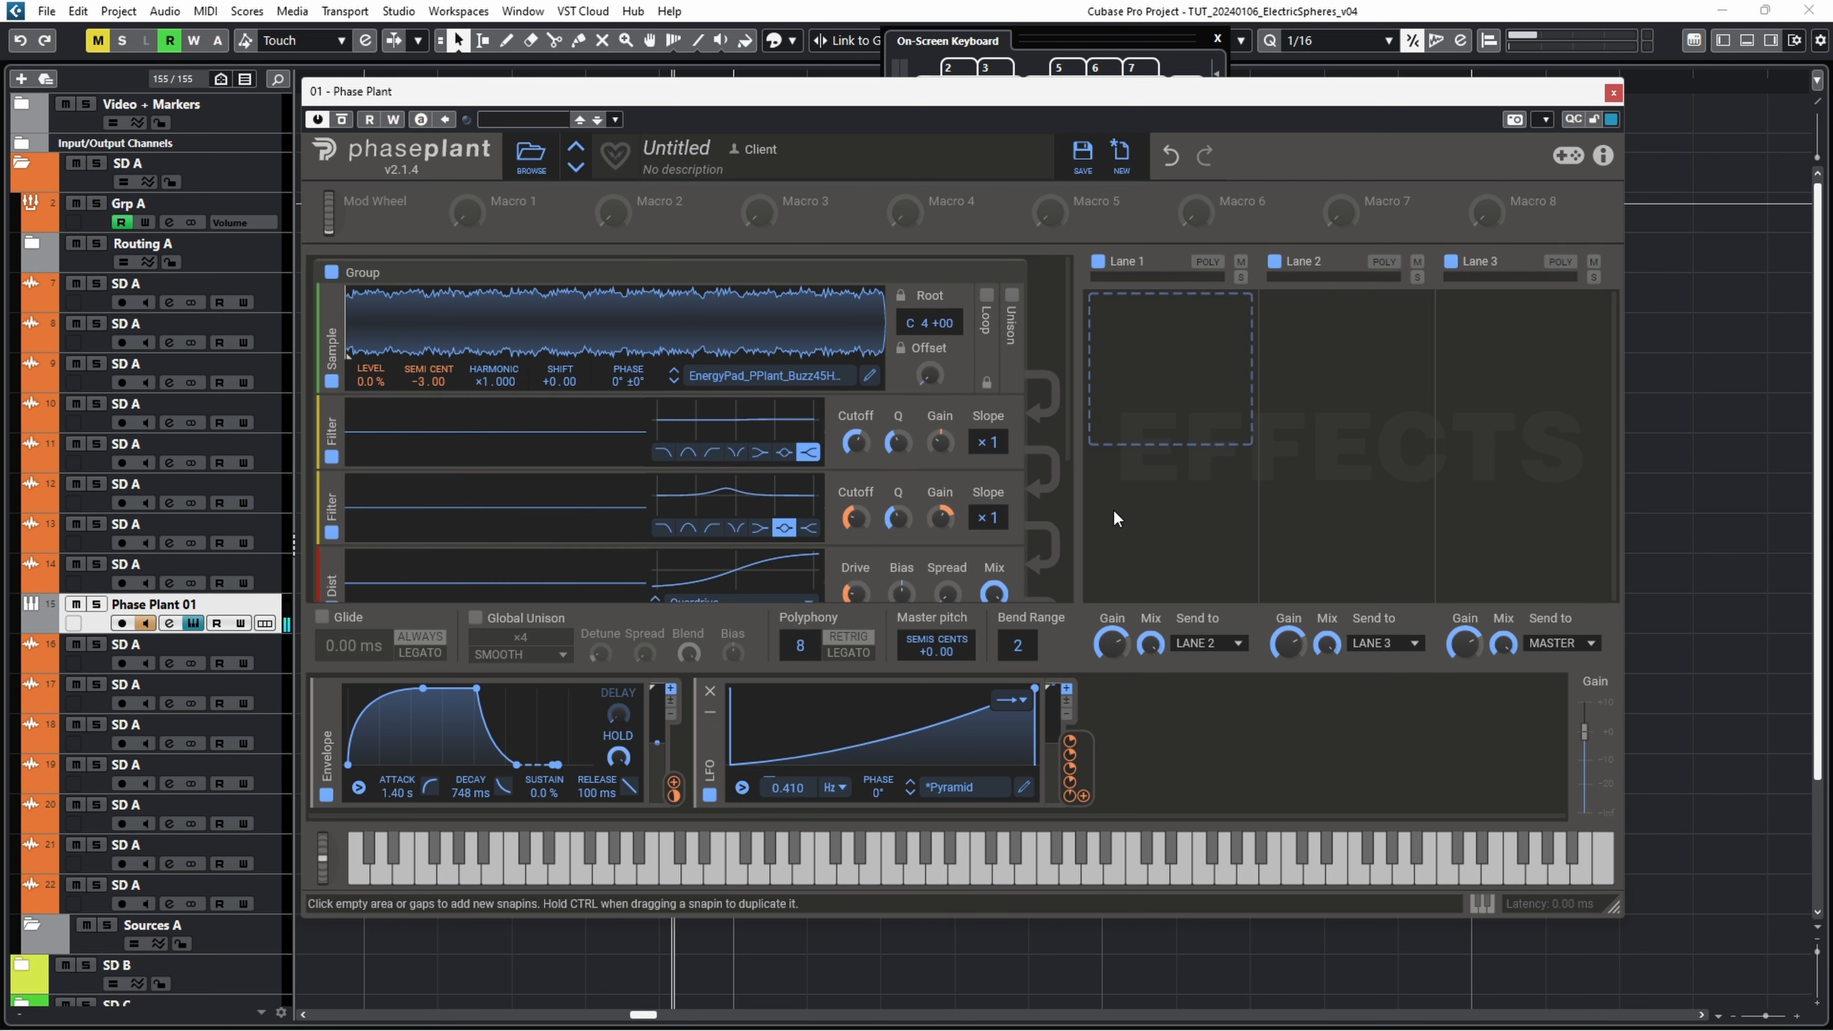
drag(940, 538, 940, 547)
key(q)
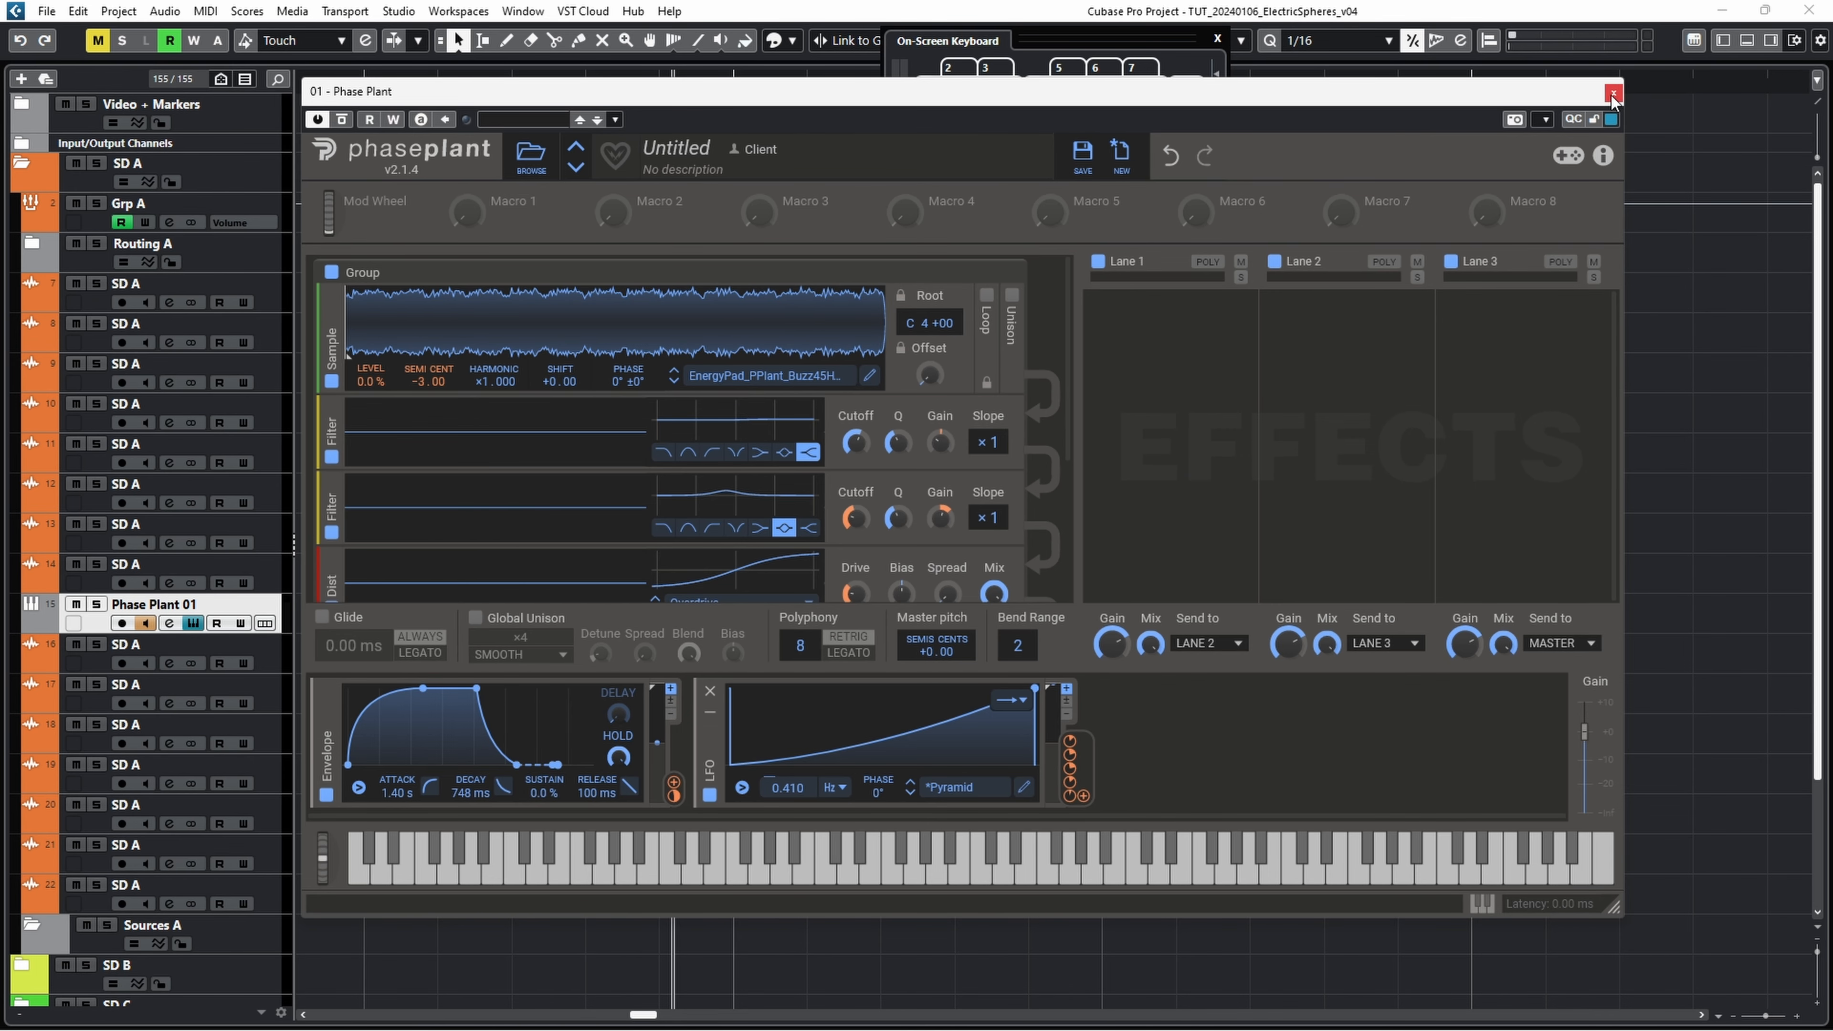
Step: Rename the audio track directly below Phase Plant 01 as print_pplant_riser
double_click(165, 641)
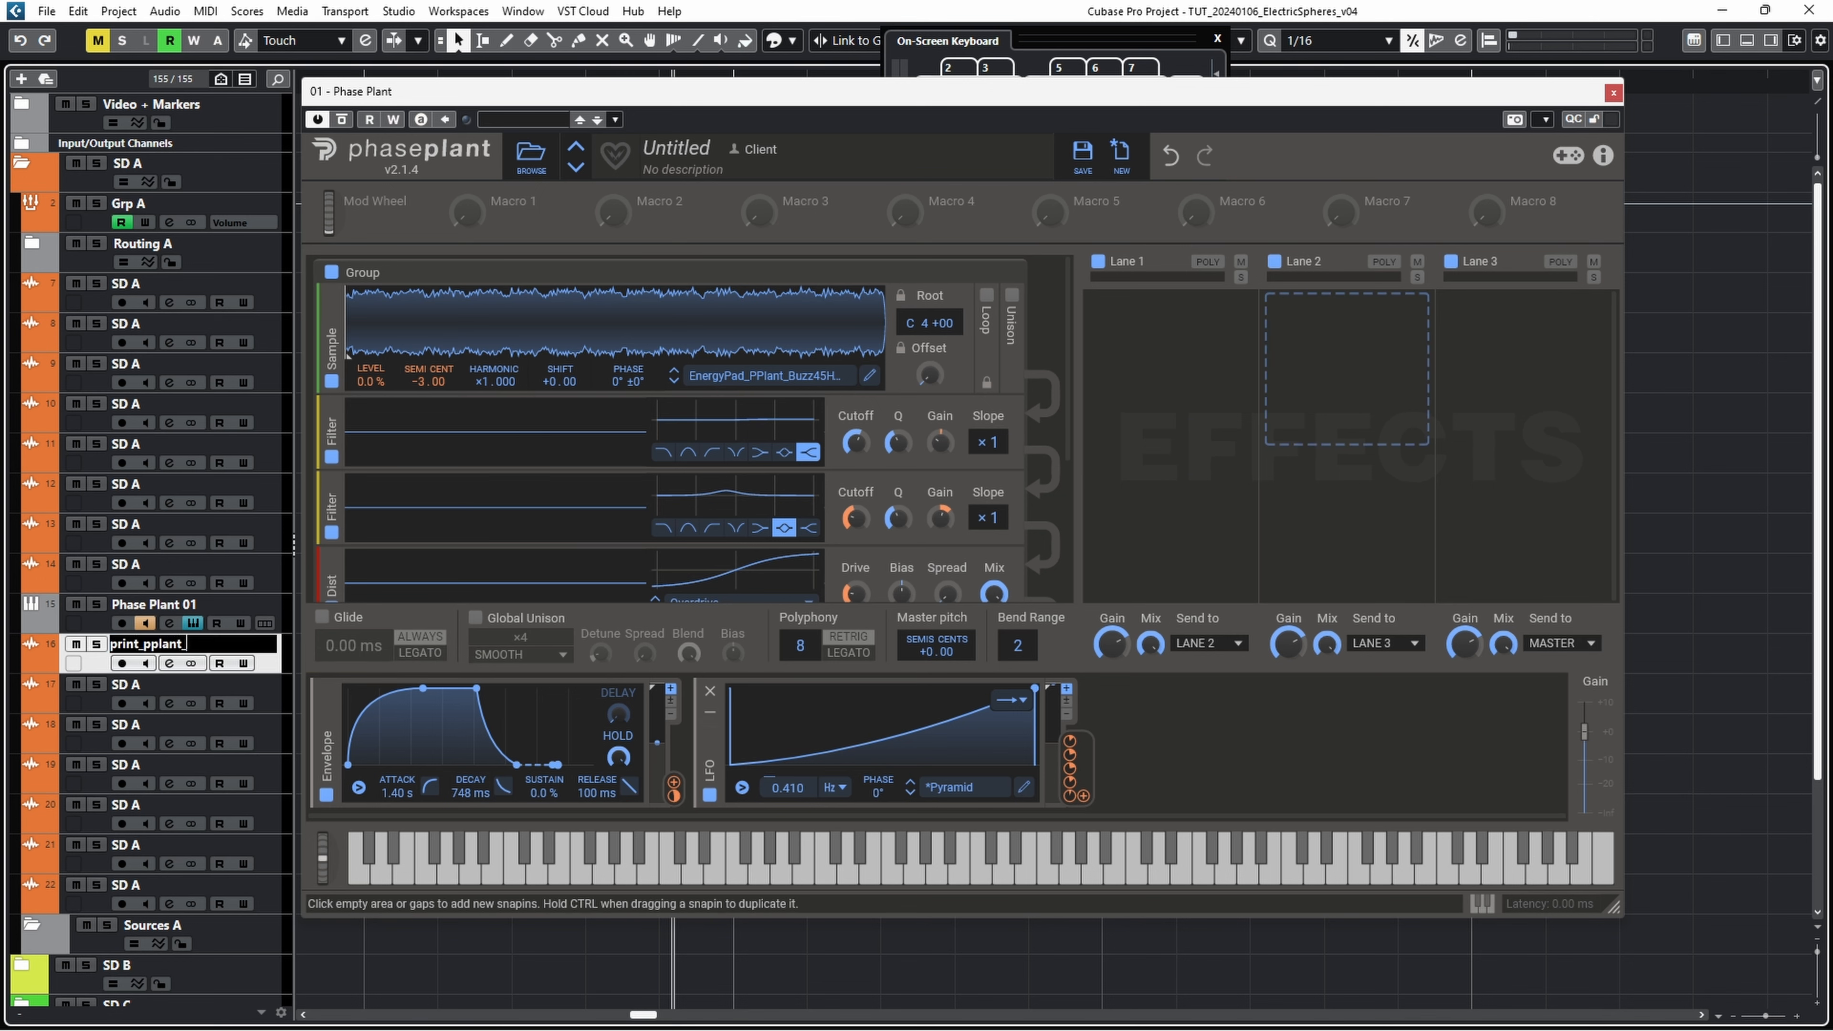
text(print_pplant_riser)
key(Return)
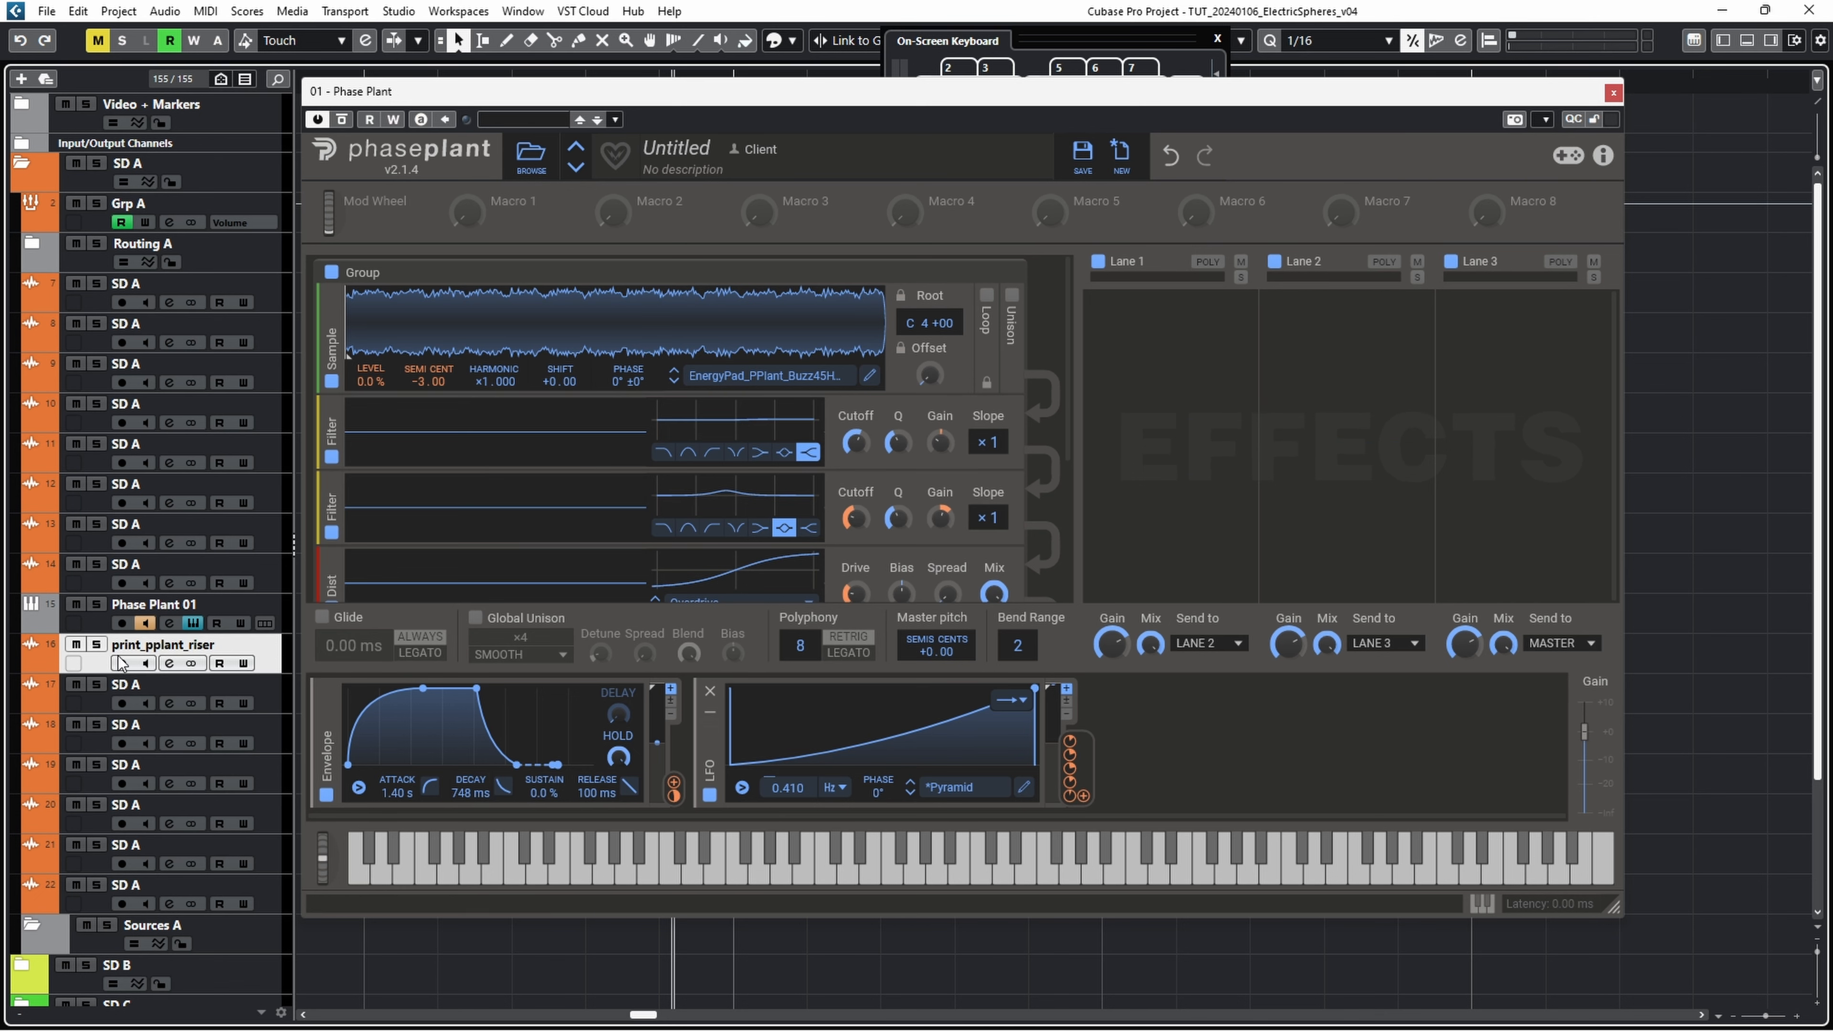
Step: Shrink the synth window, move it clear of the print track, and record a played riser onto print_pplant_riser
drag(485, 94, 638, 91)
drag(1770, 910, 1350, 583)
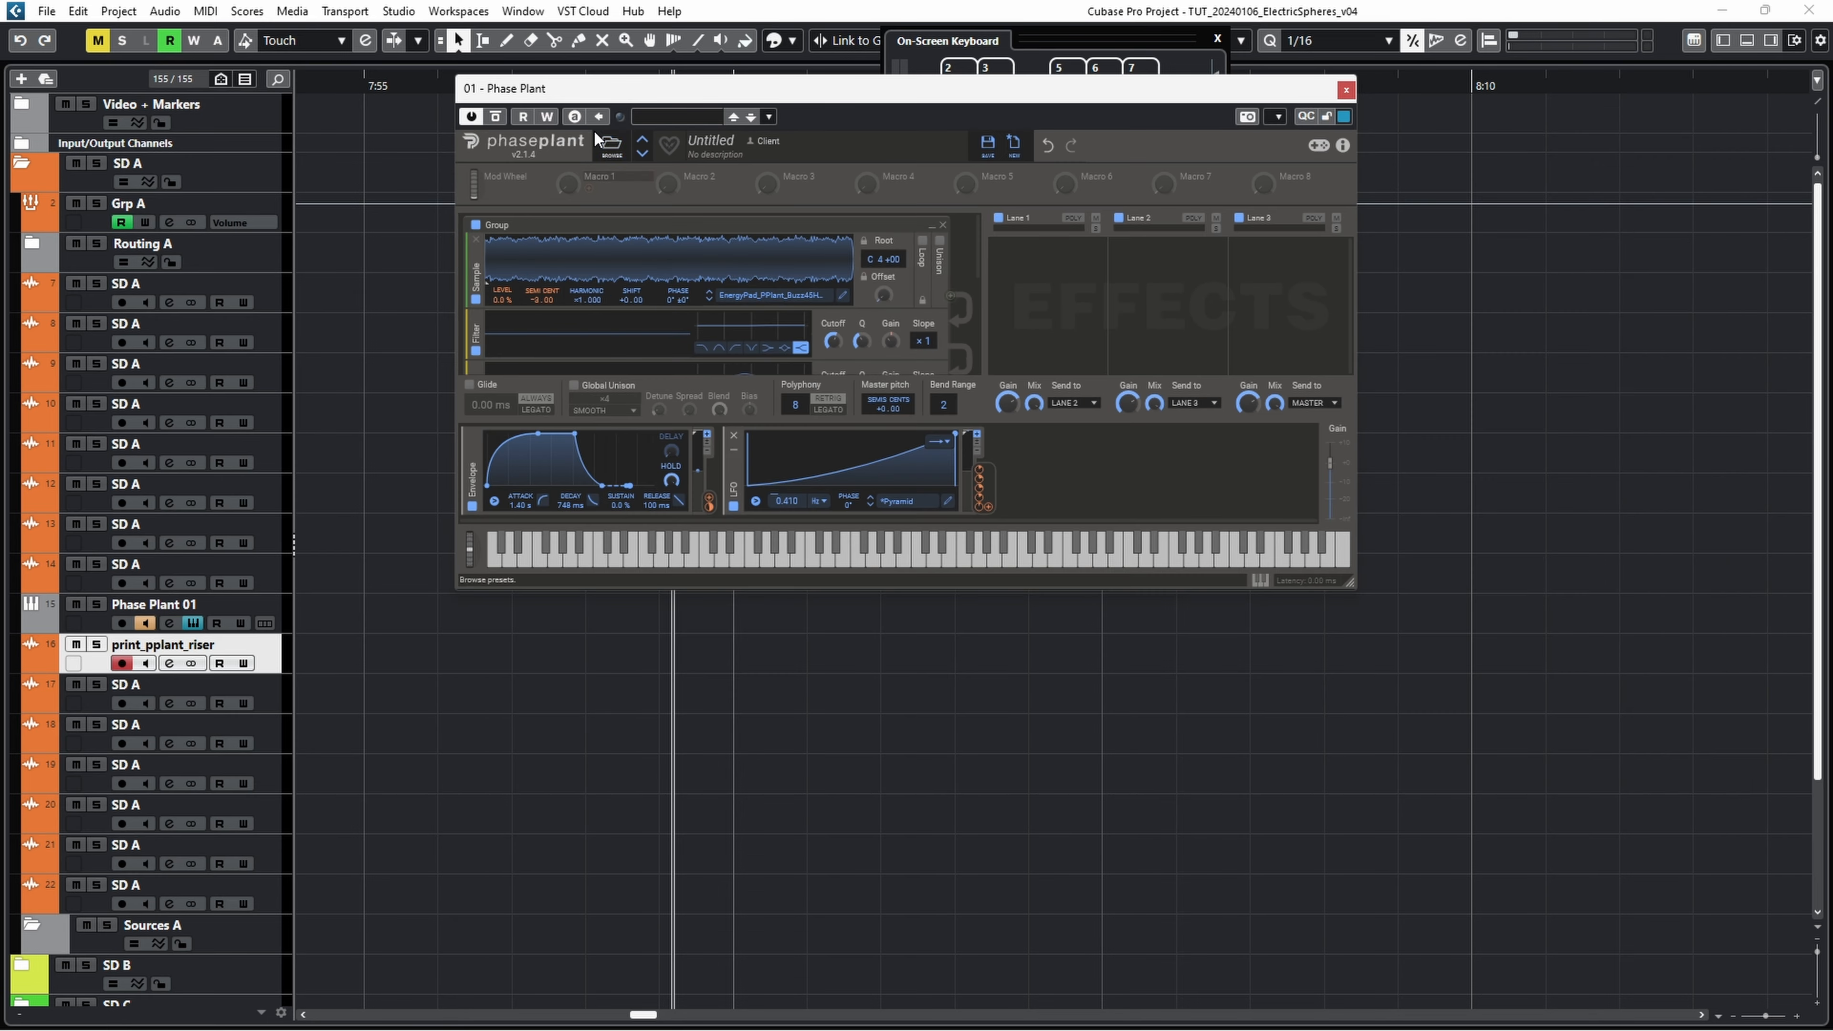
drag(646, 84, 315, 35)
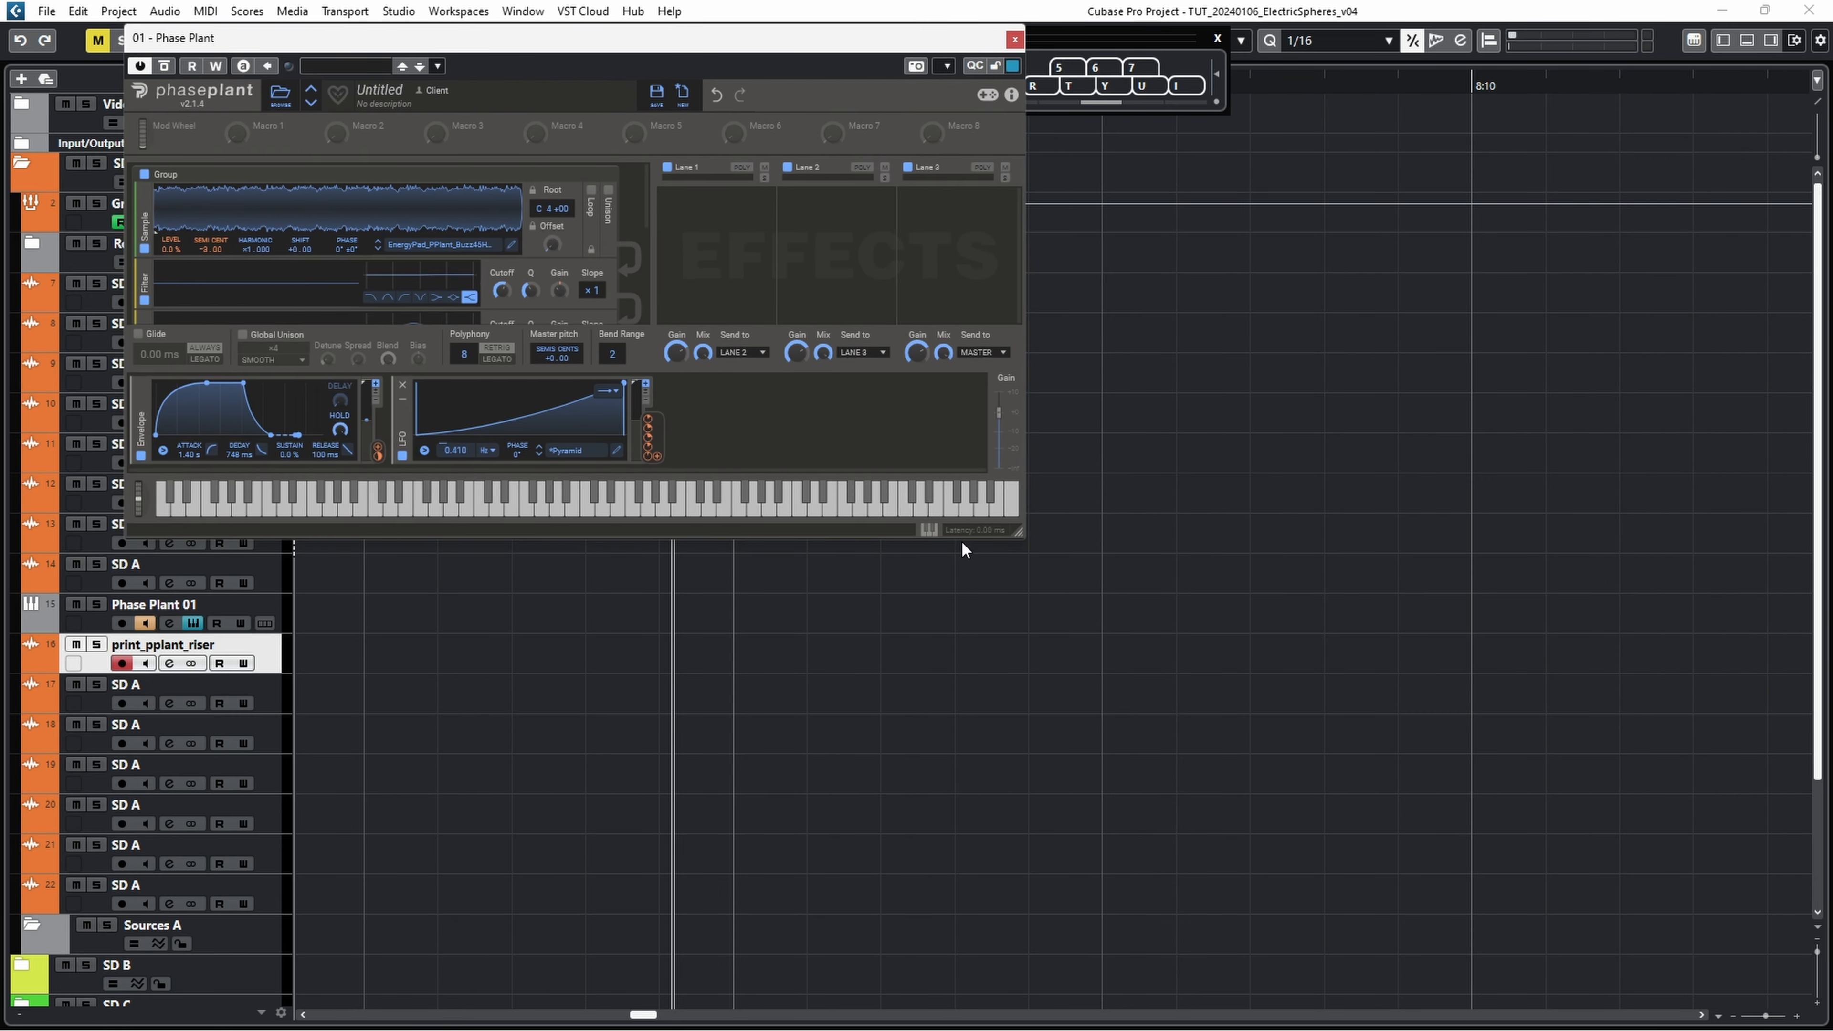
key(KP_Multiply)
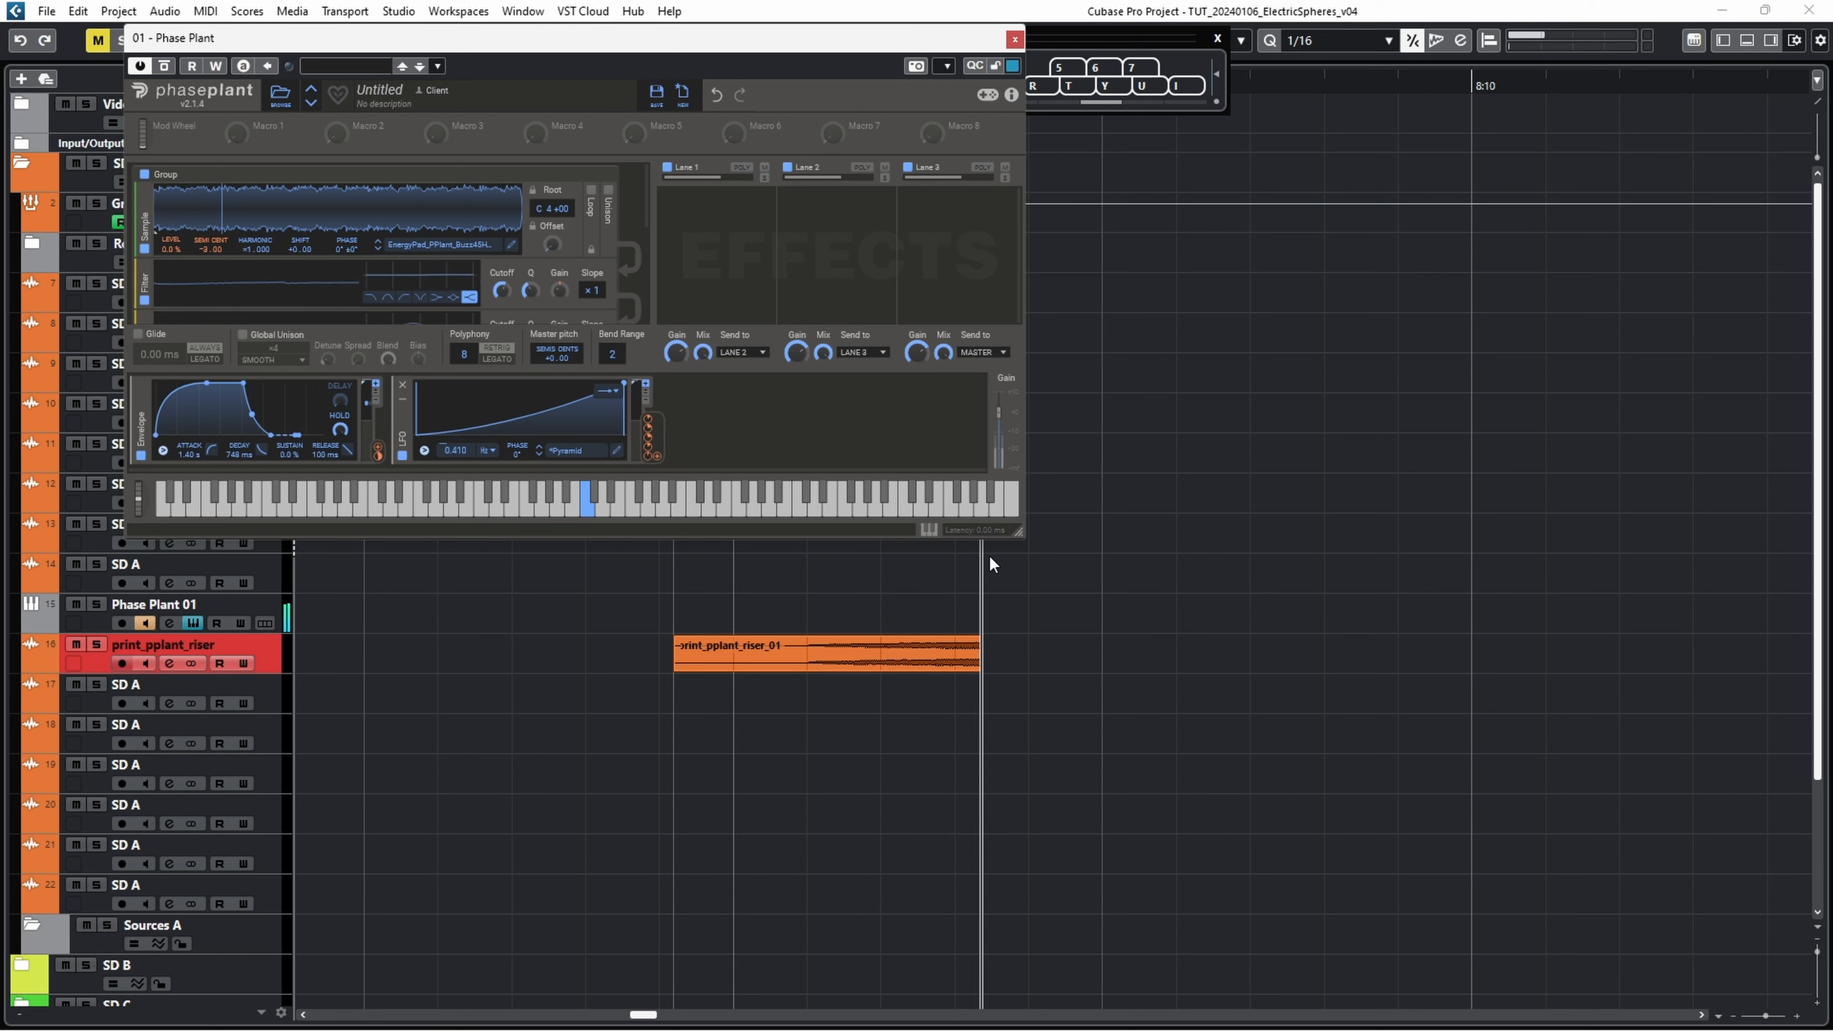
key(space)
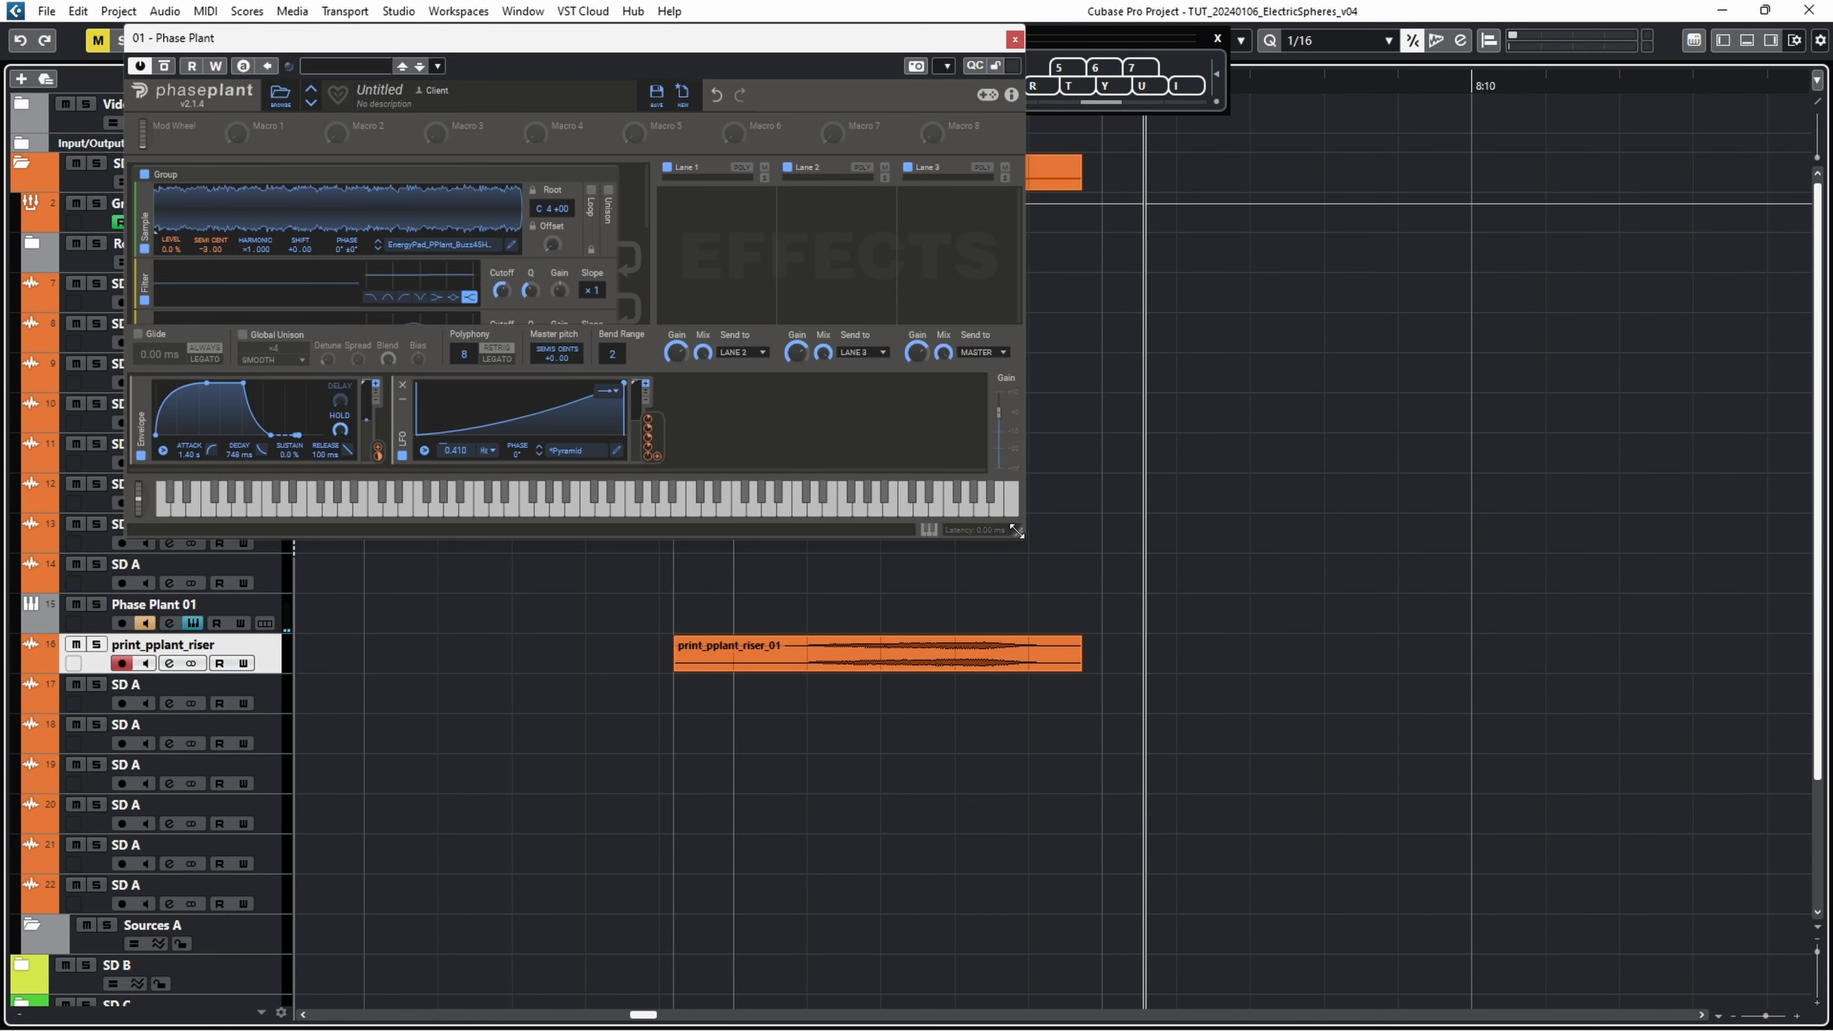
Step: Enlarge the synth window, use three-voice Smooth unison on the sample, and modulate its adjusted Blend with the LFO
drag(1019, 532, 1398, 880)
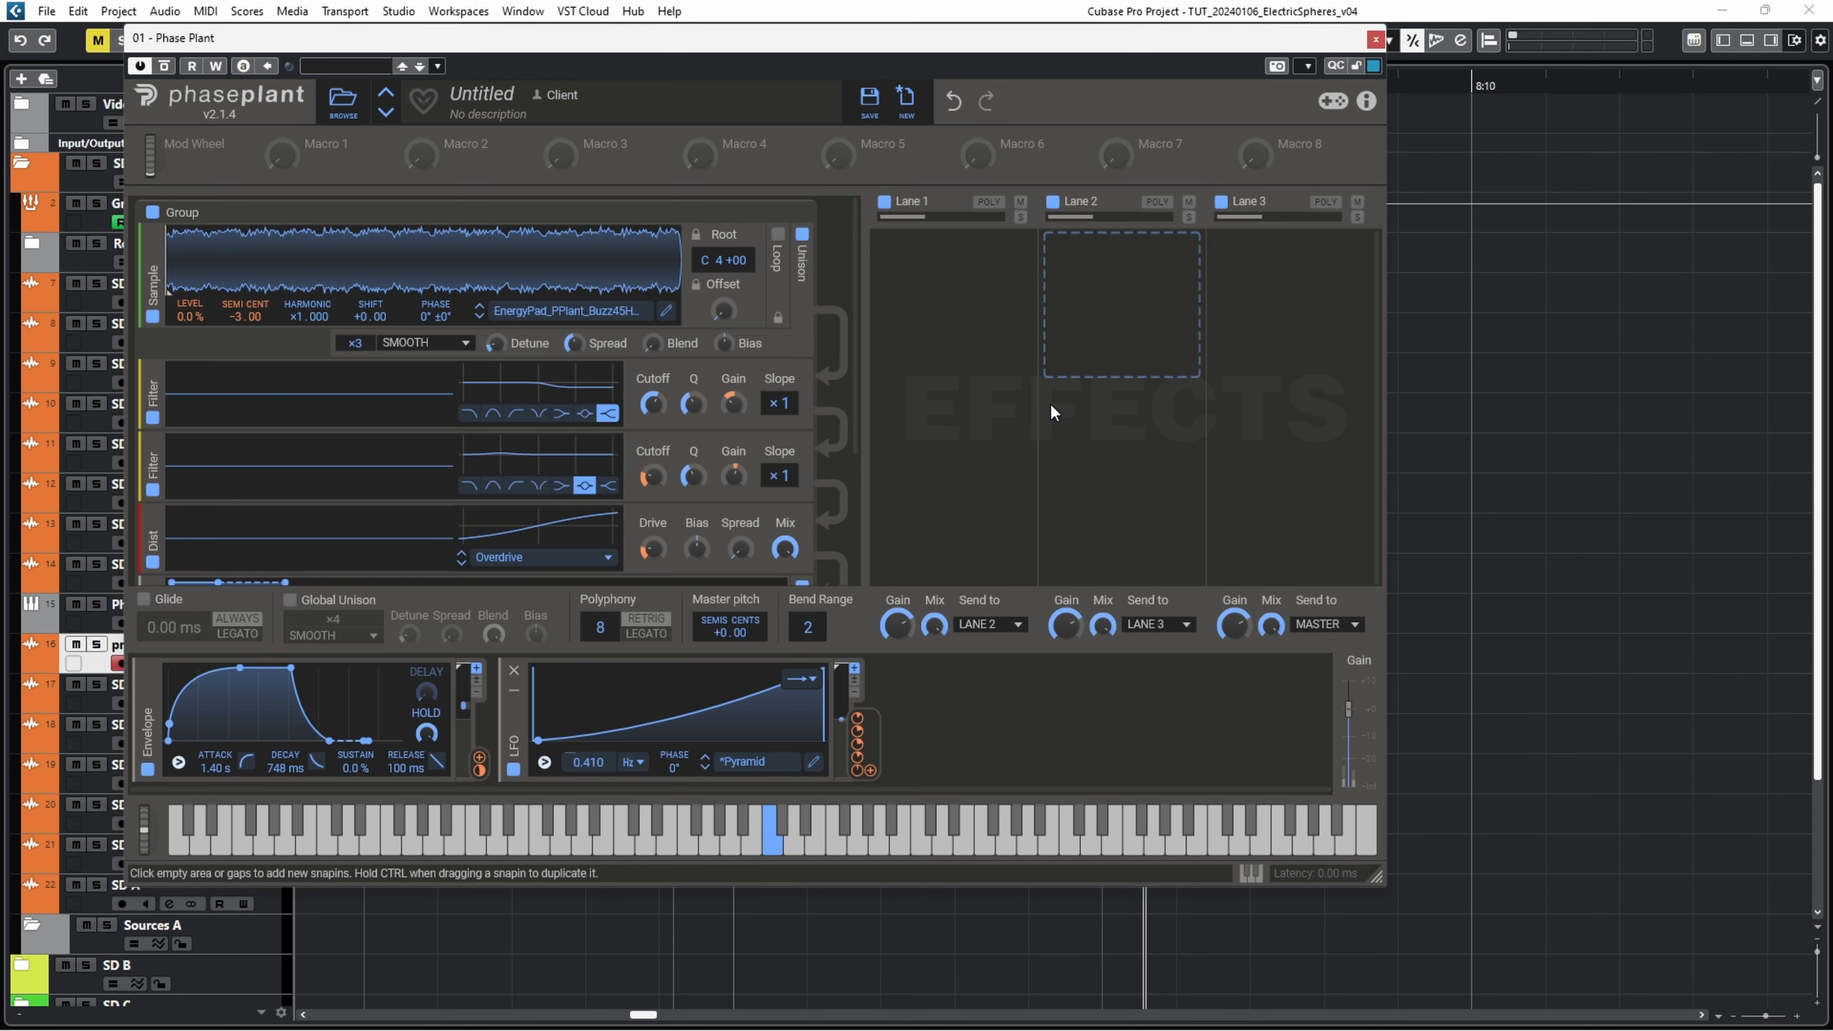
drag(652, 341, 653, 268)
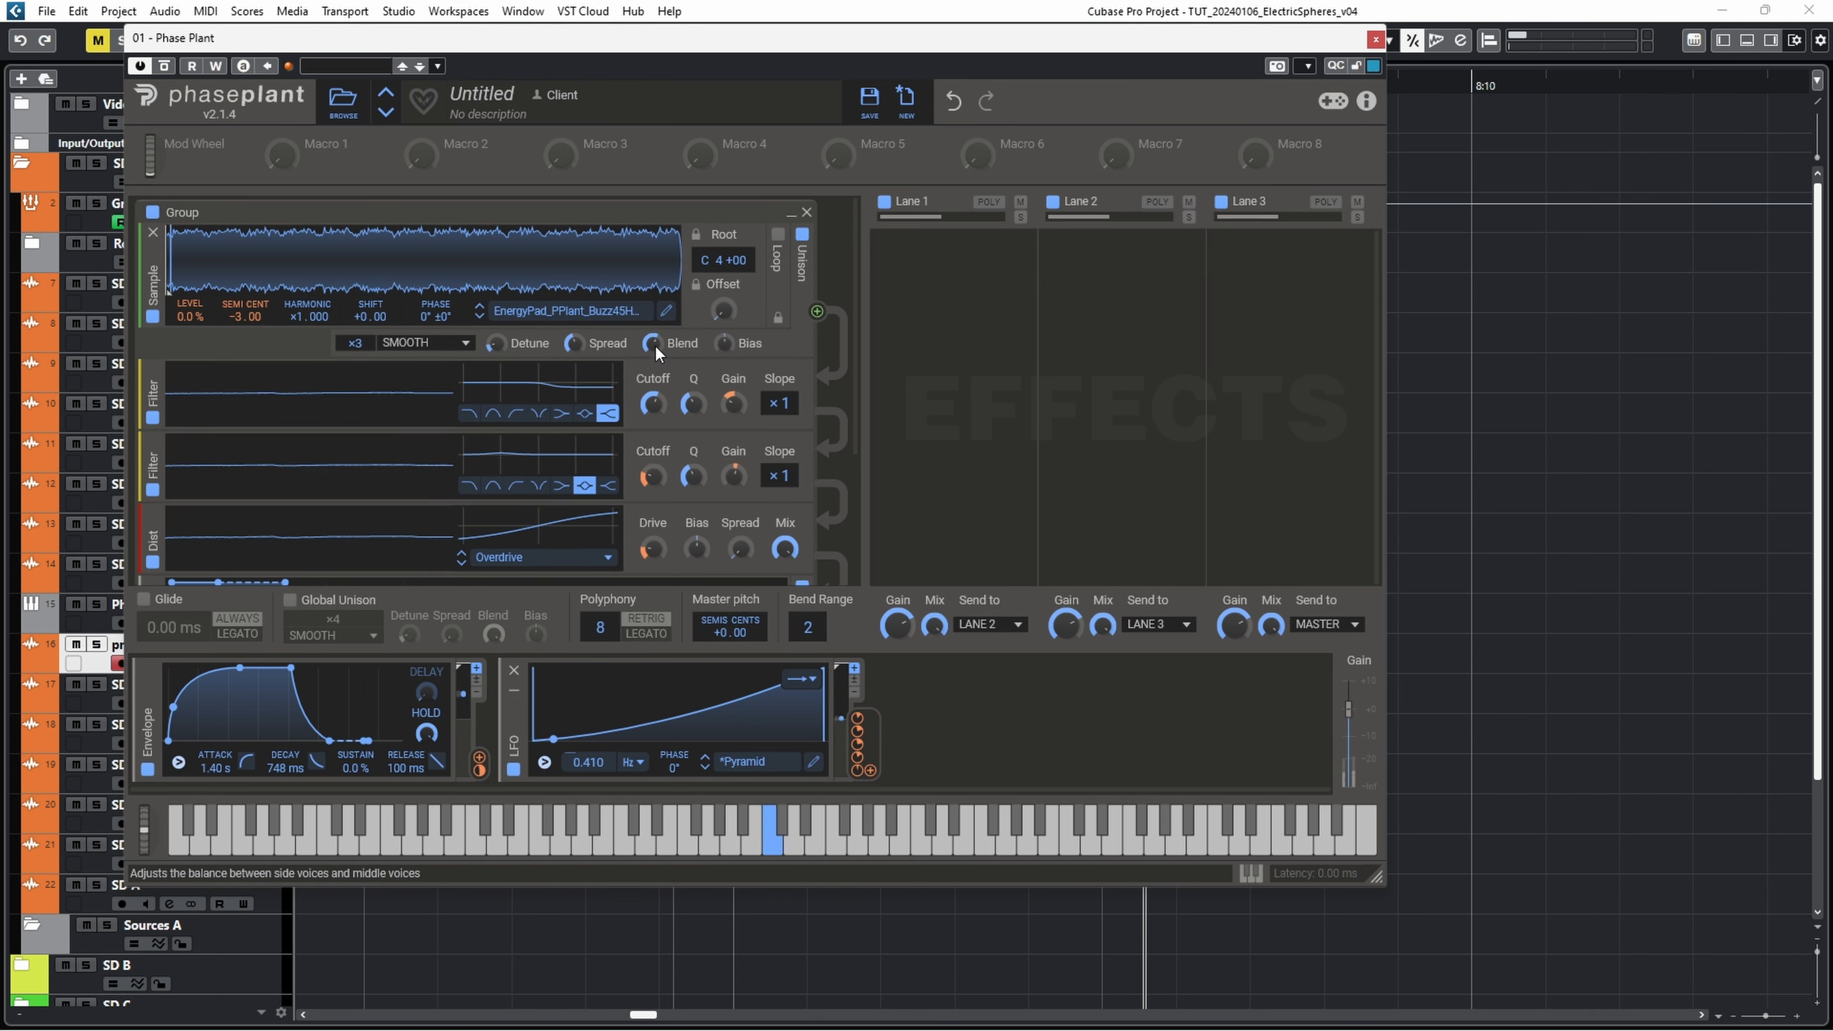
drag(653, 344, 653, 299)
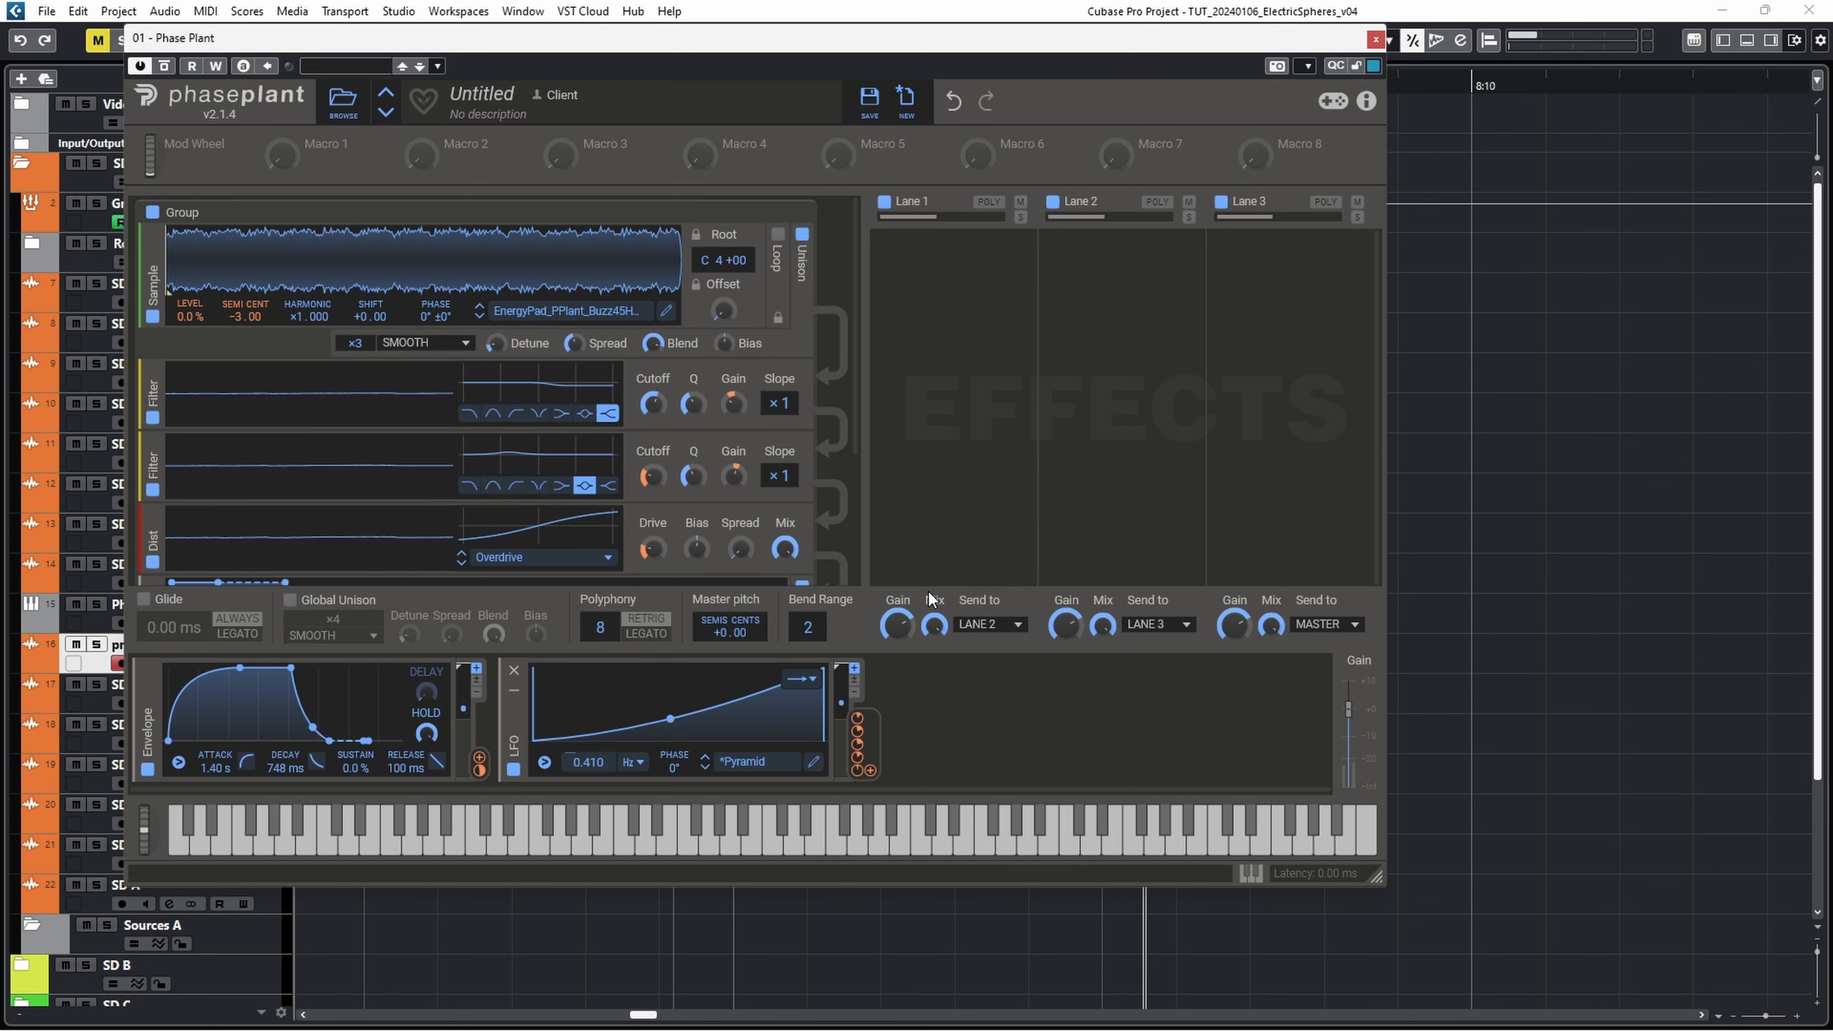
drag(864, 771, 670, 358)
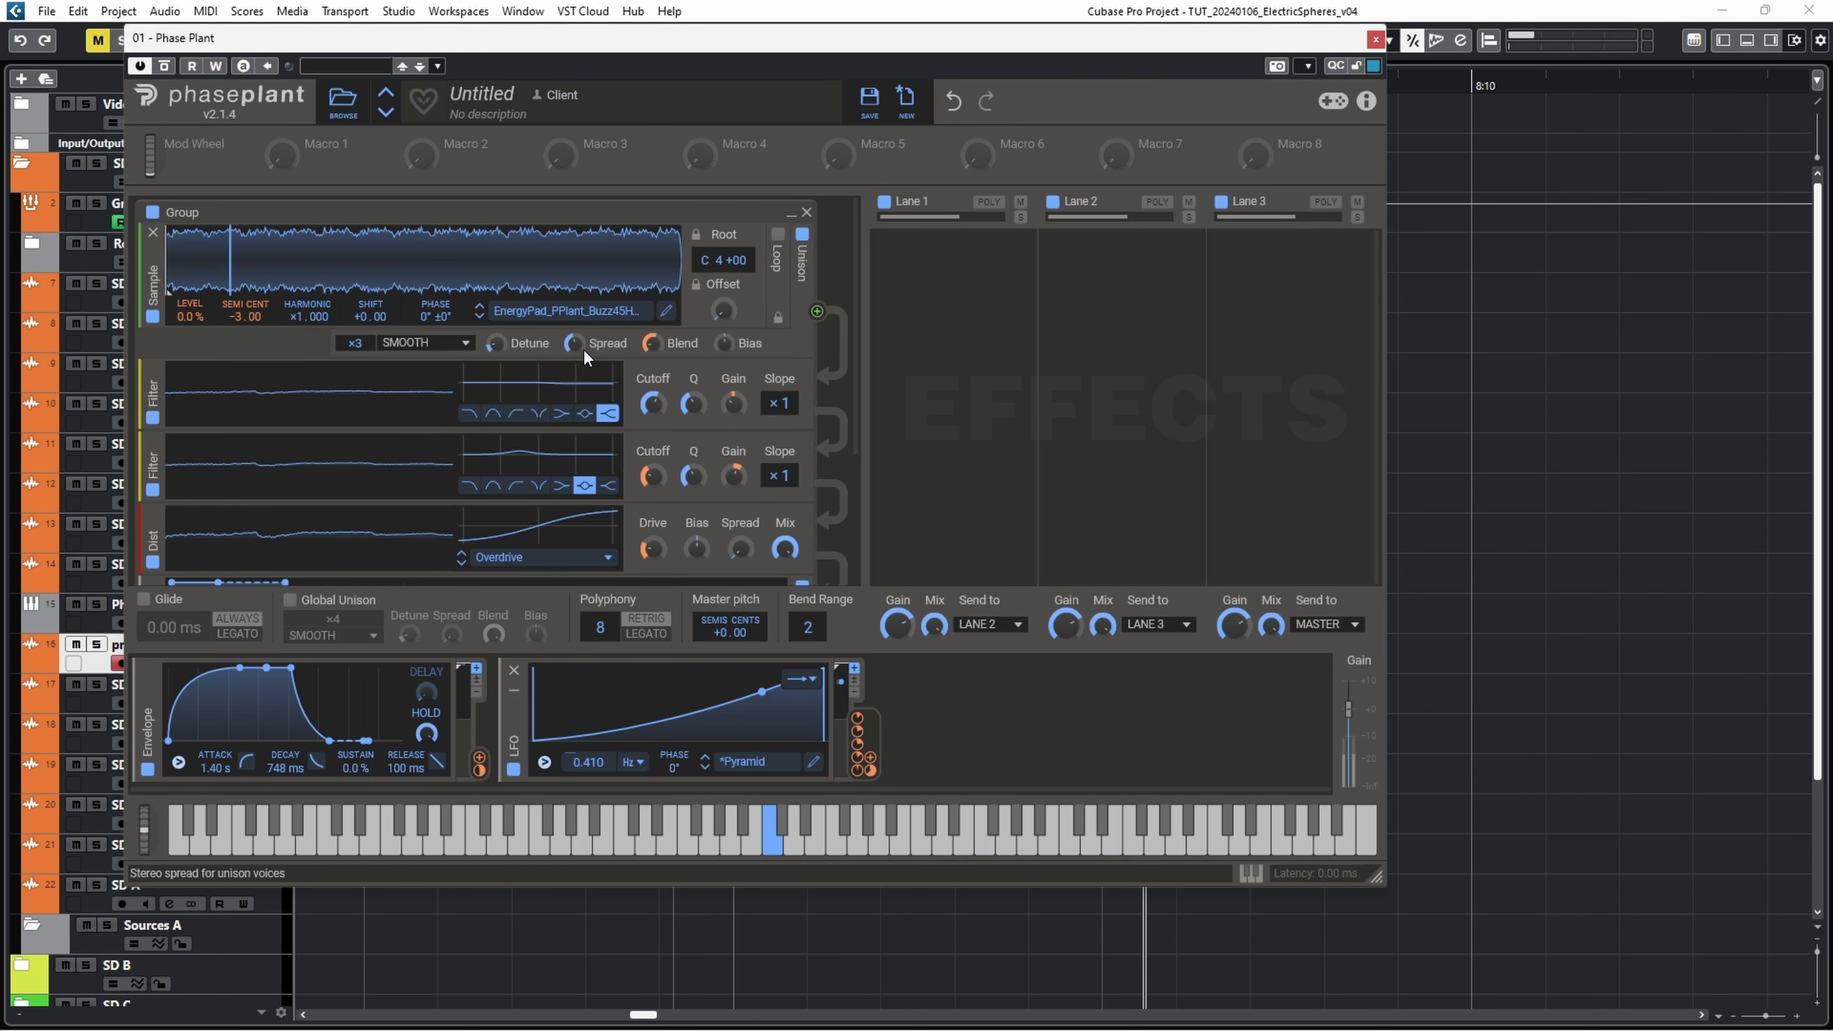
drag(655, 348, 656, 344)
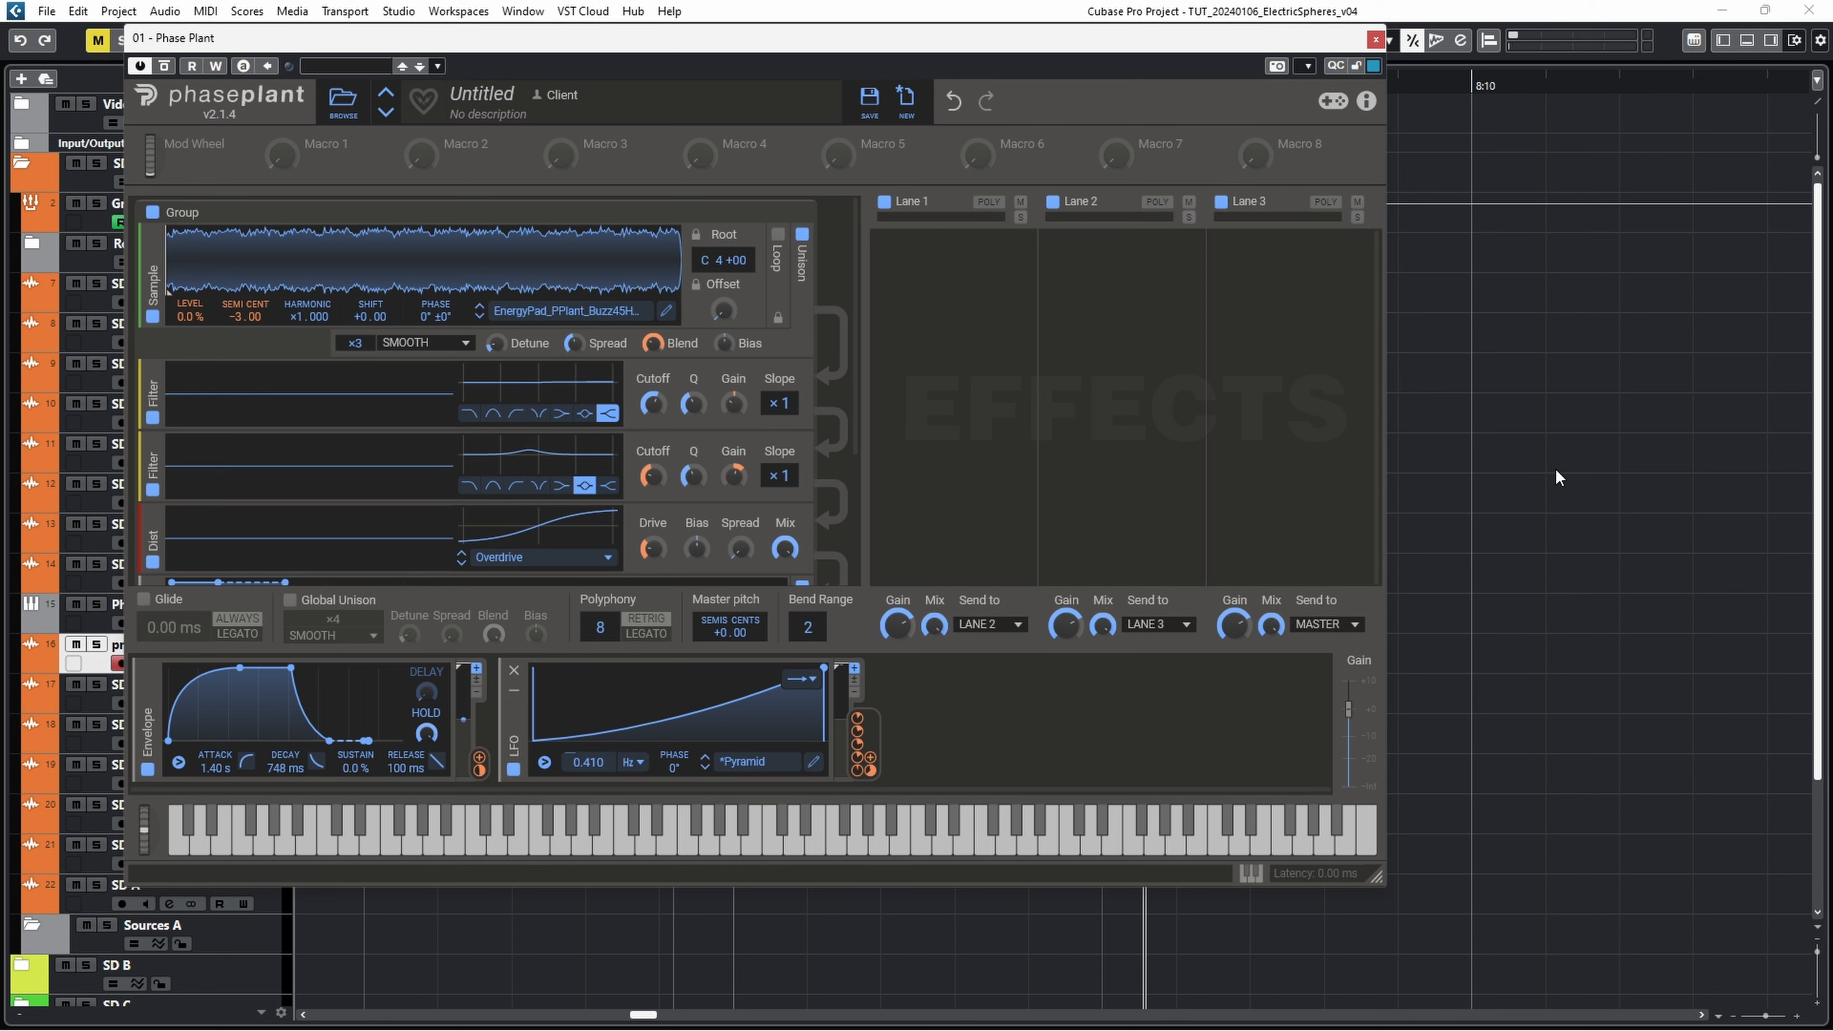
Step: Record a second riser take onto print_pplant_riser with the synth window shrunk, and enlarge the window again
drag(1377, 877, 776, 478)
key(KP_Multiply)
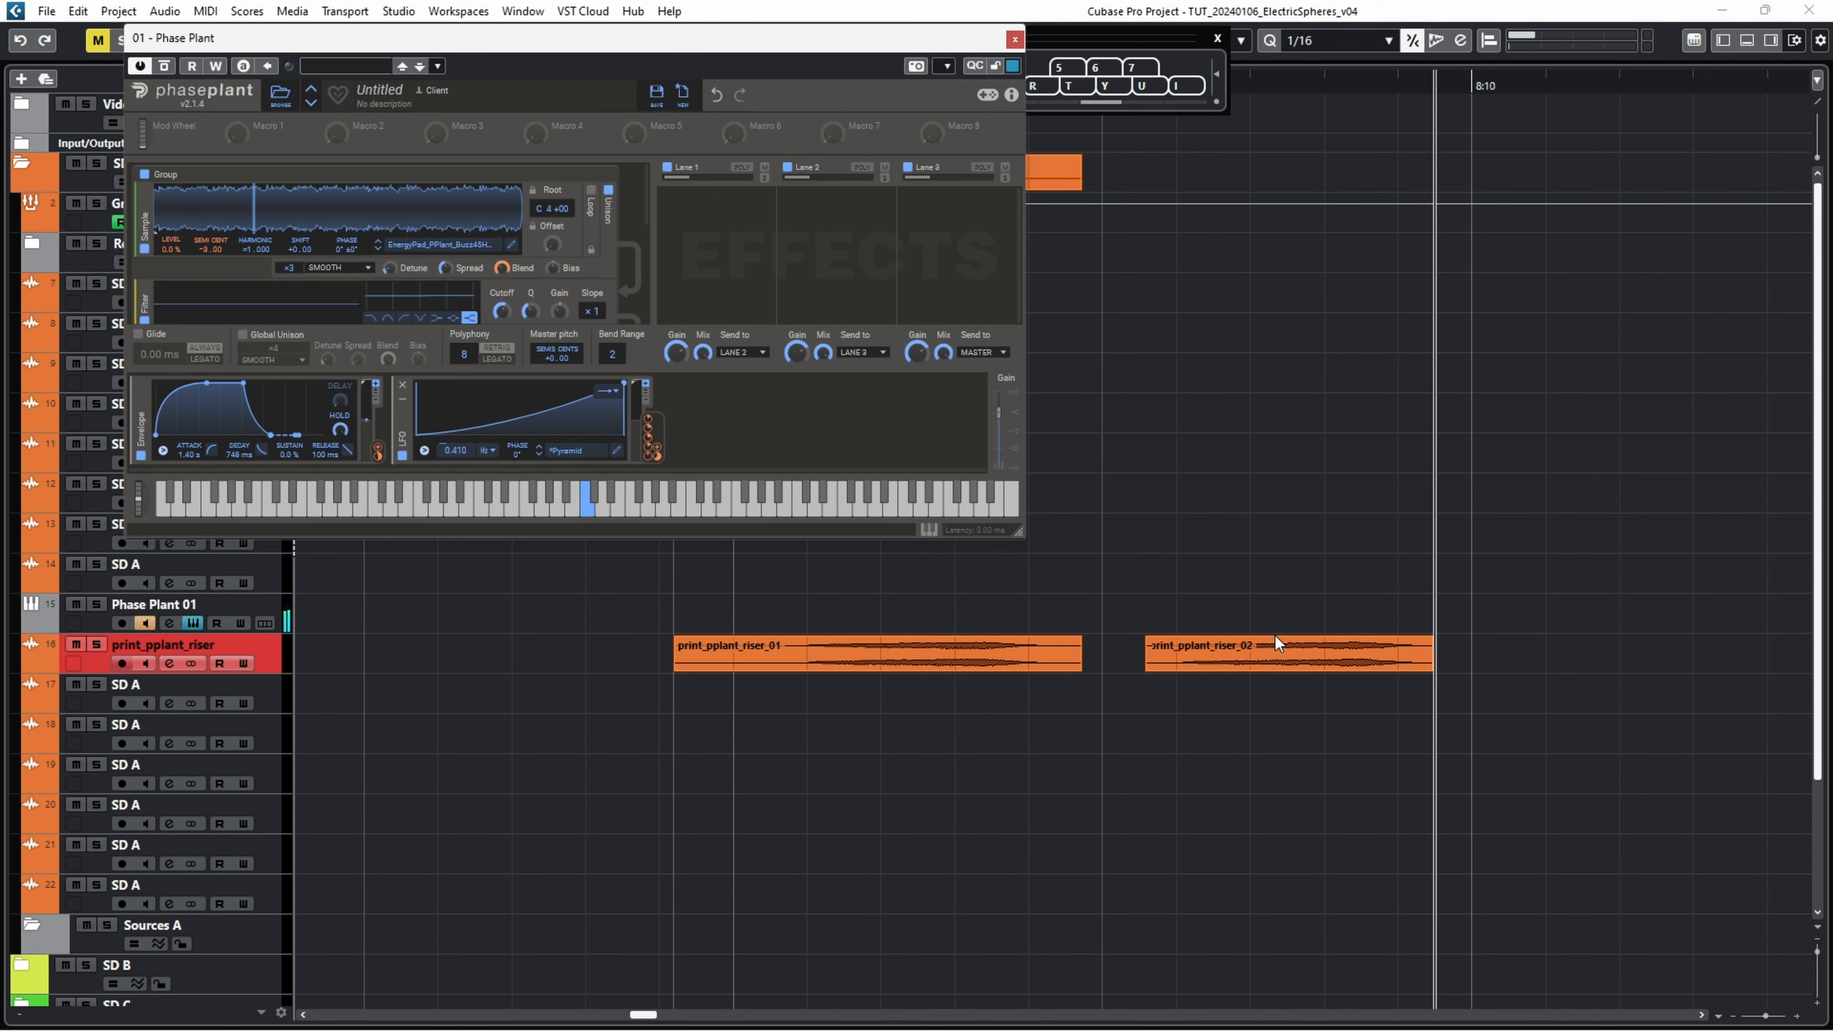
key(KP_0)
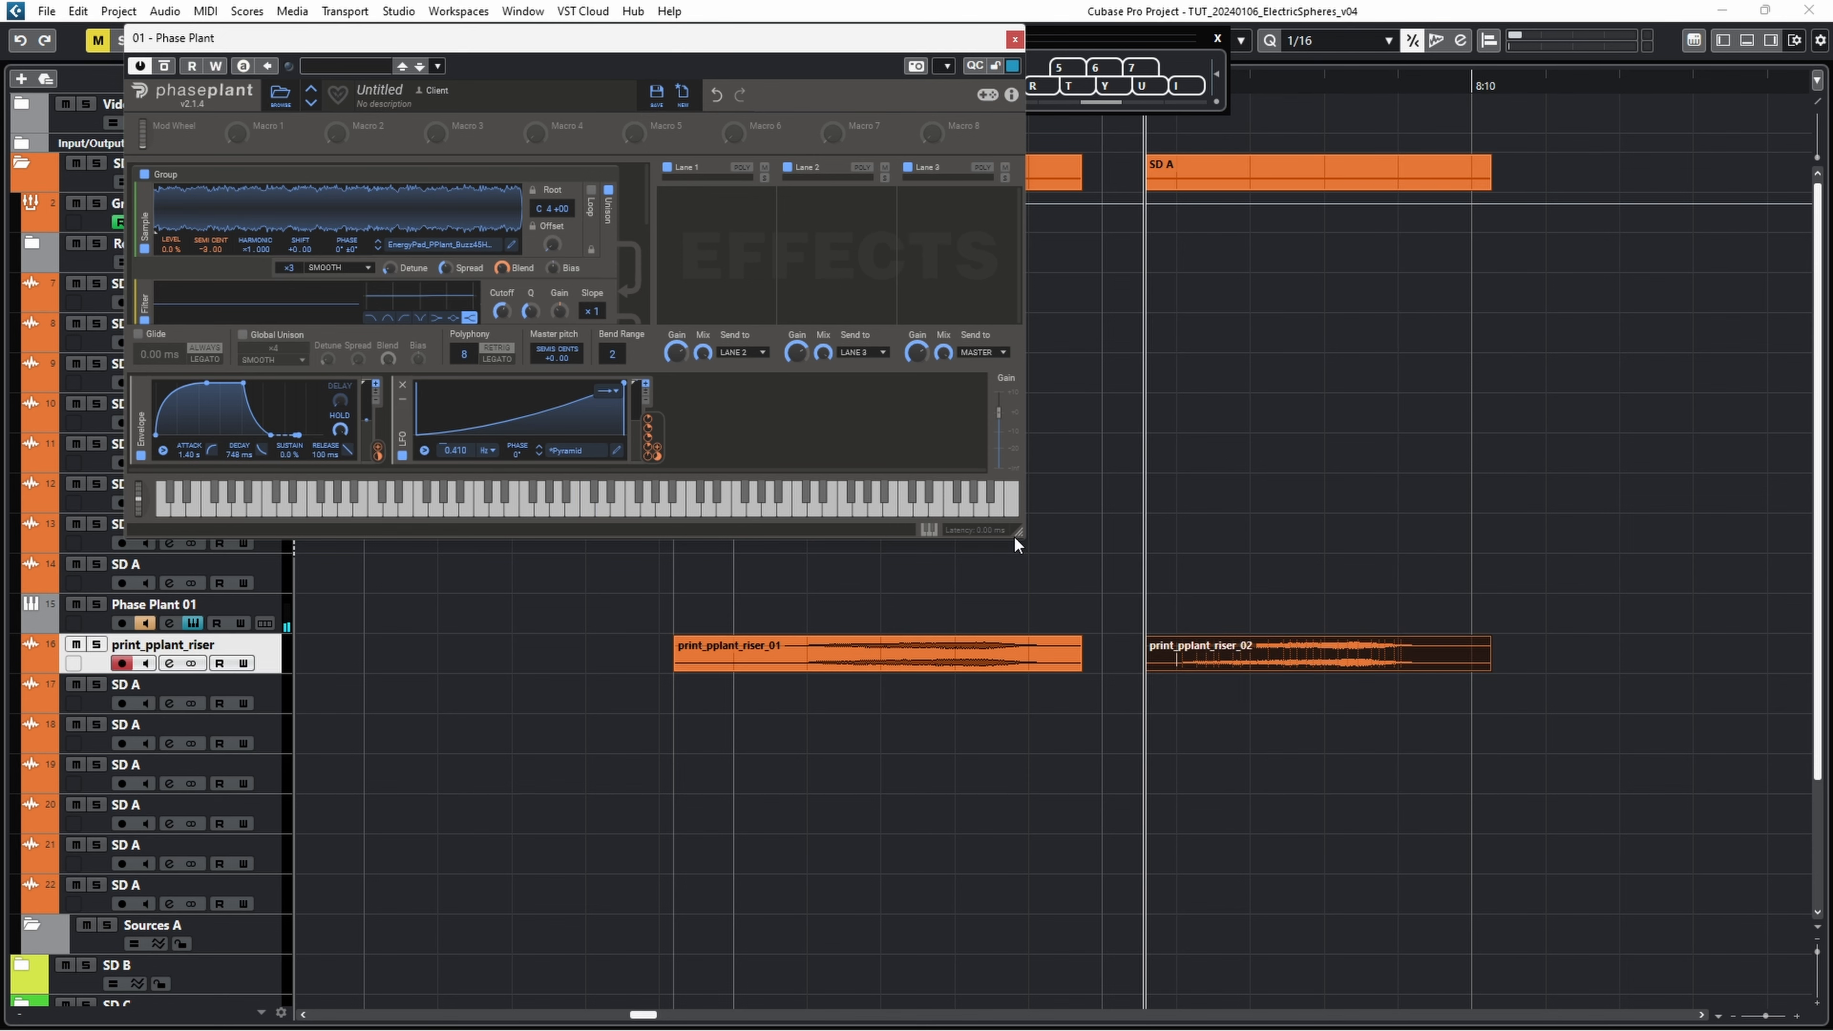
drag(1014, 536, 1475, 882)
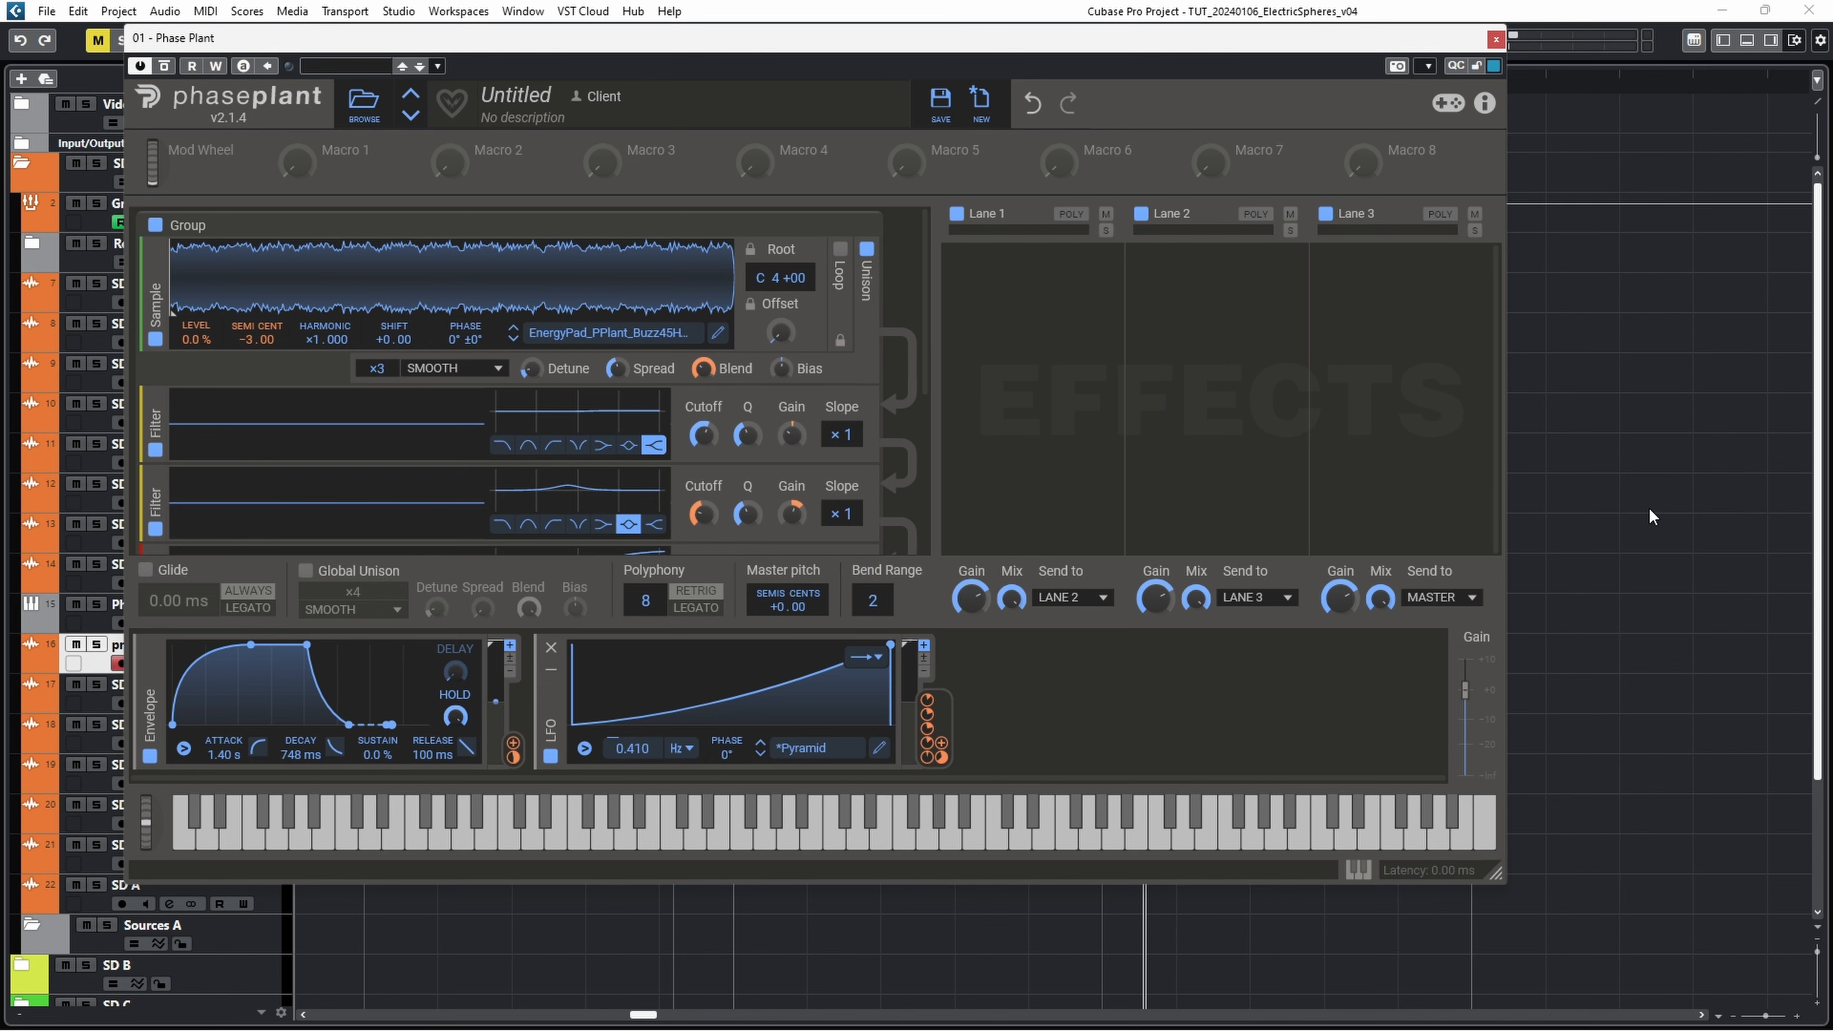
Step: Close the riser synth, load Vox_02 into an empty Phase Plant sampler, and loop it from the first vocal burst to past the last one
click(1496, 40)
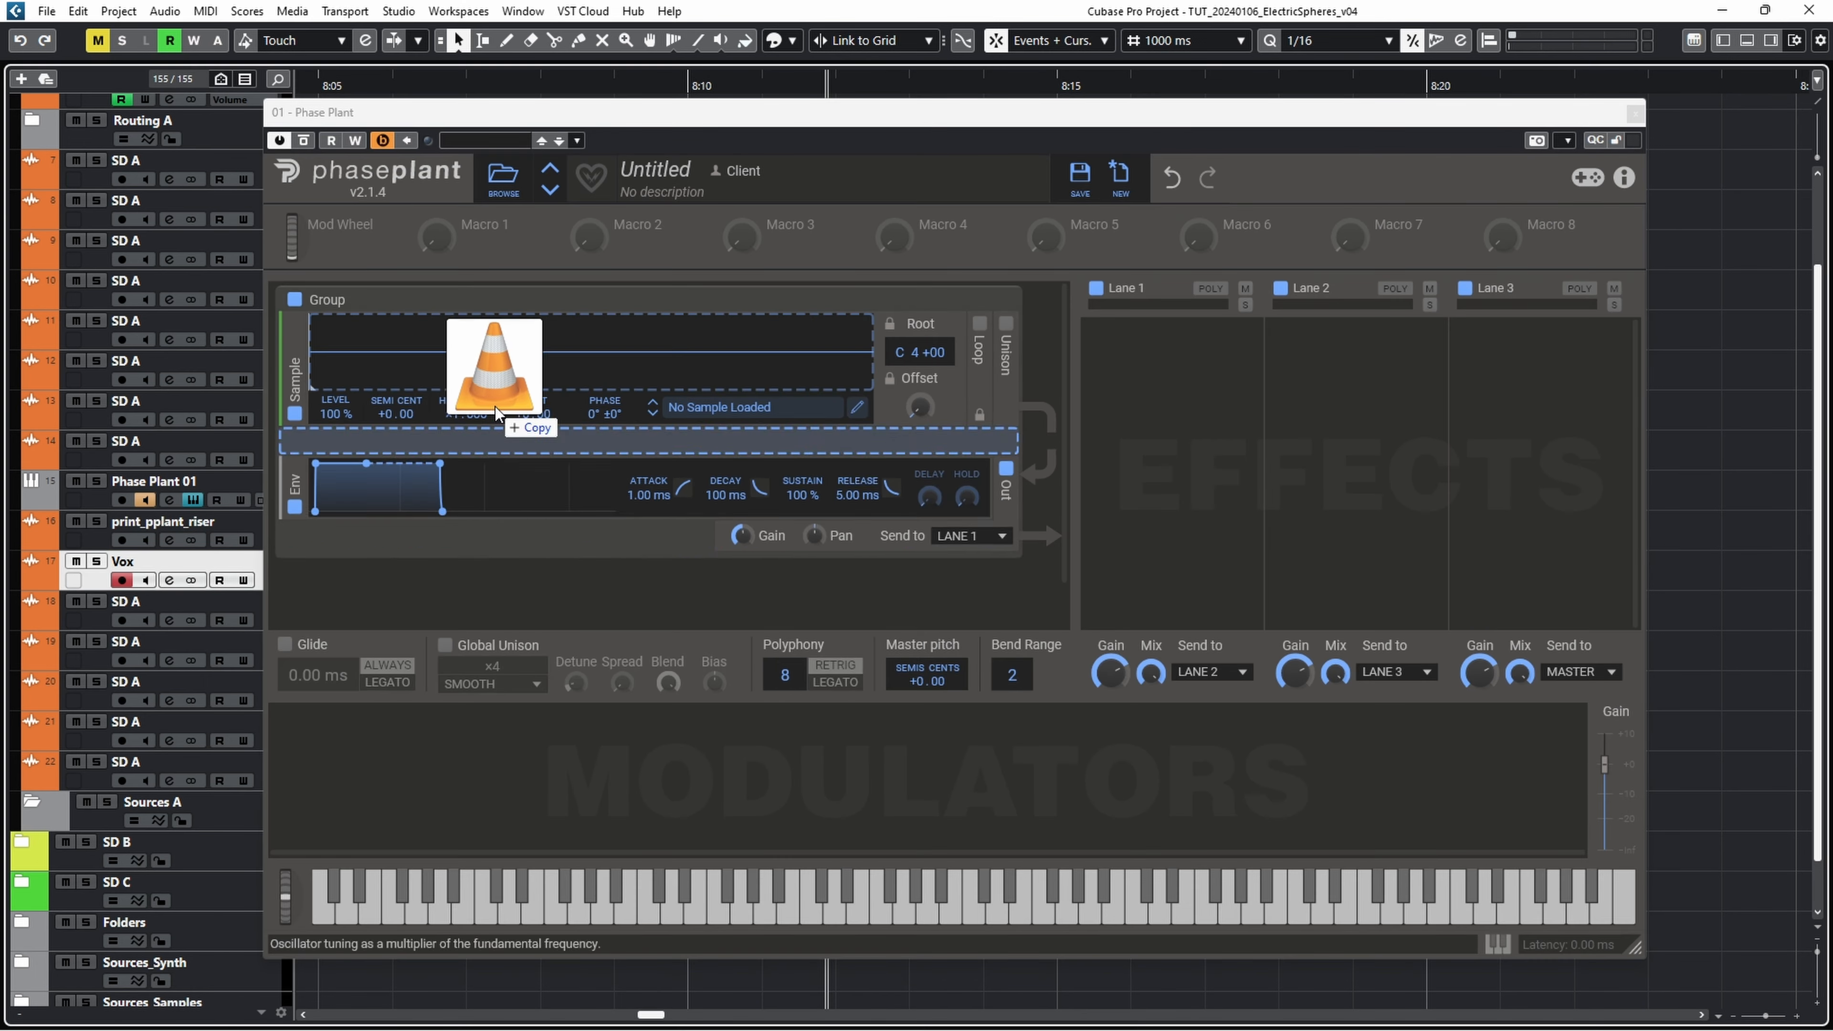
drag(491, 364, 485, 353)
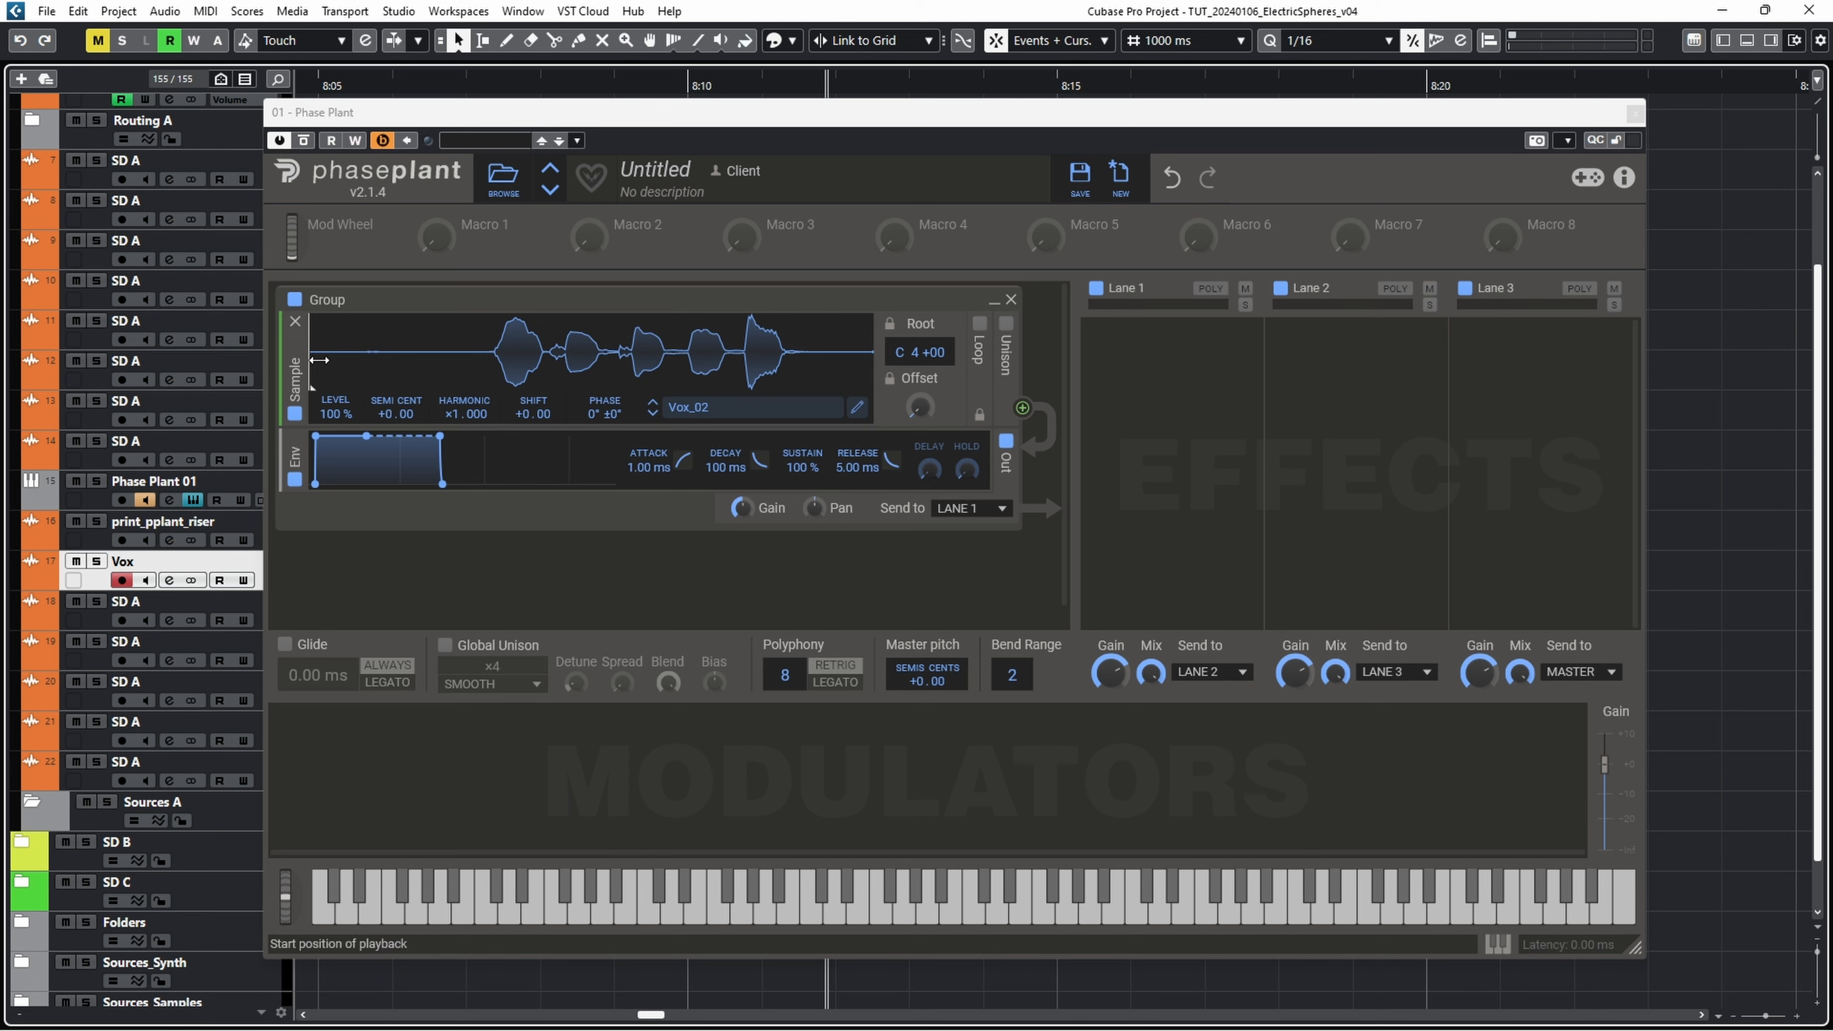
click(980, 323)
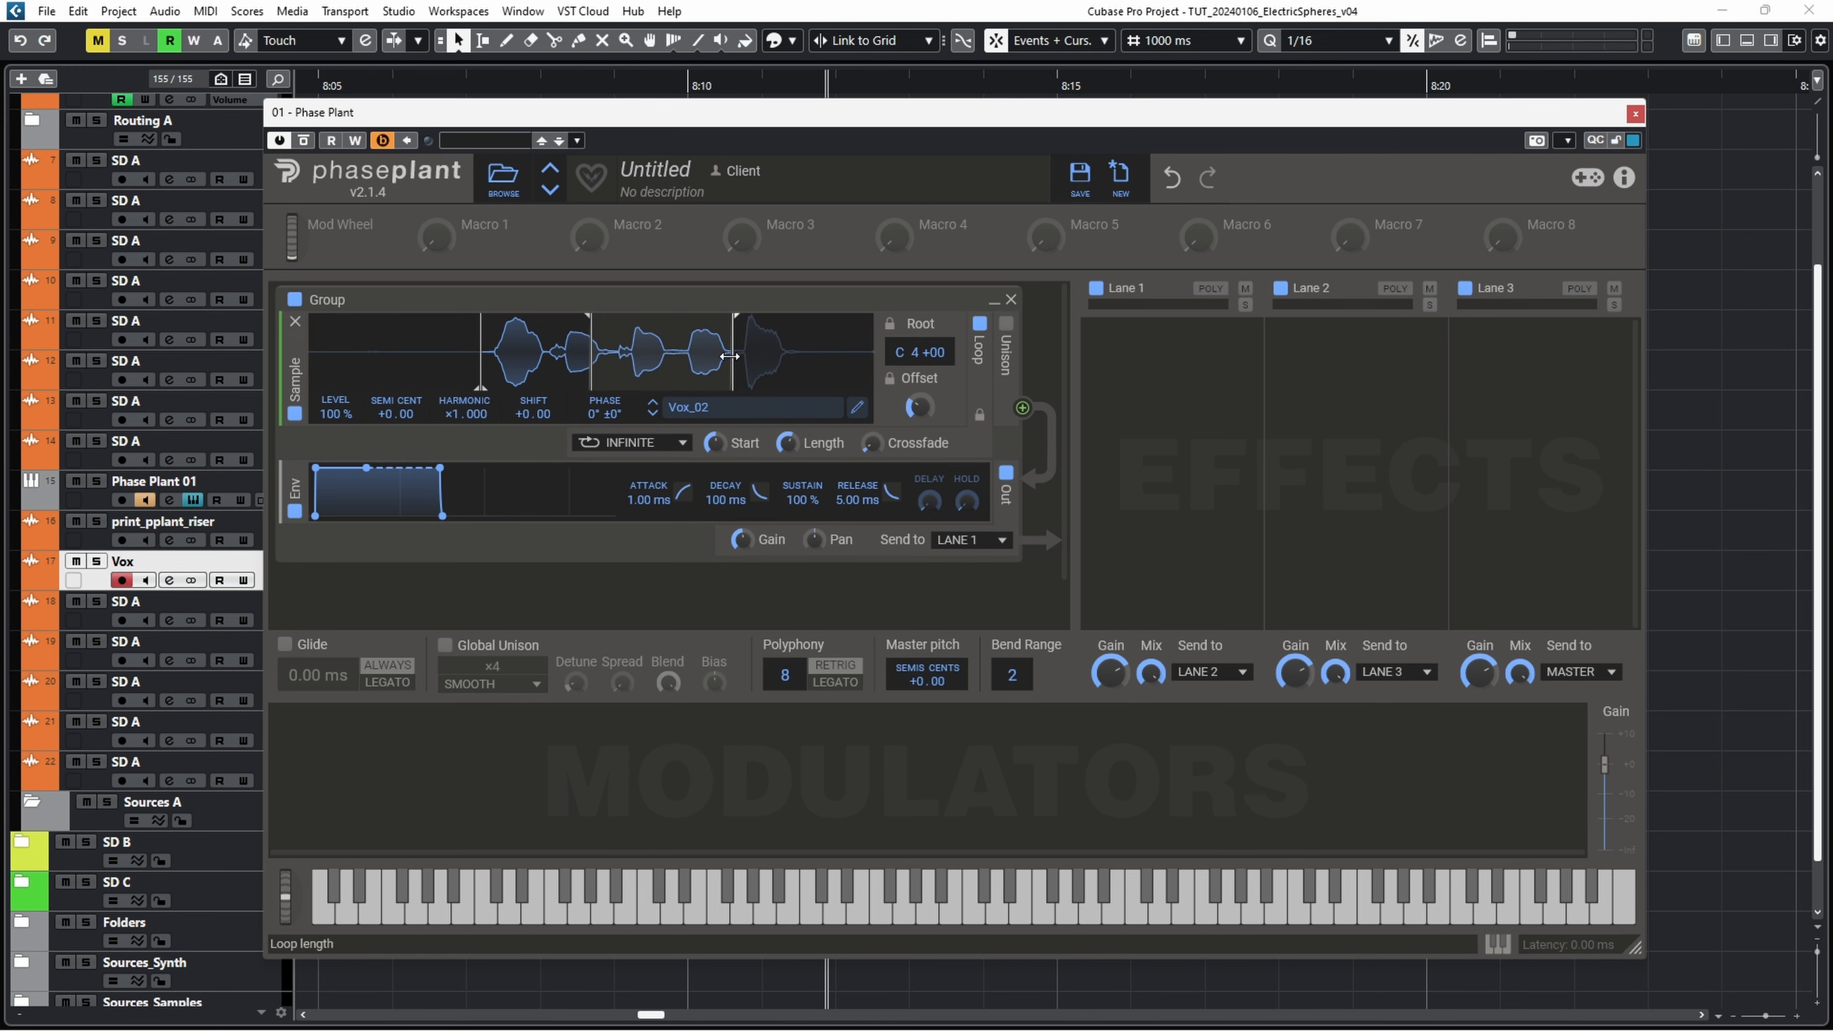
drag(731, 355, 806, 355)
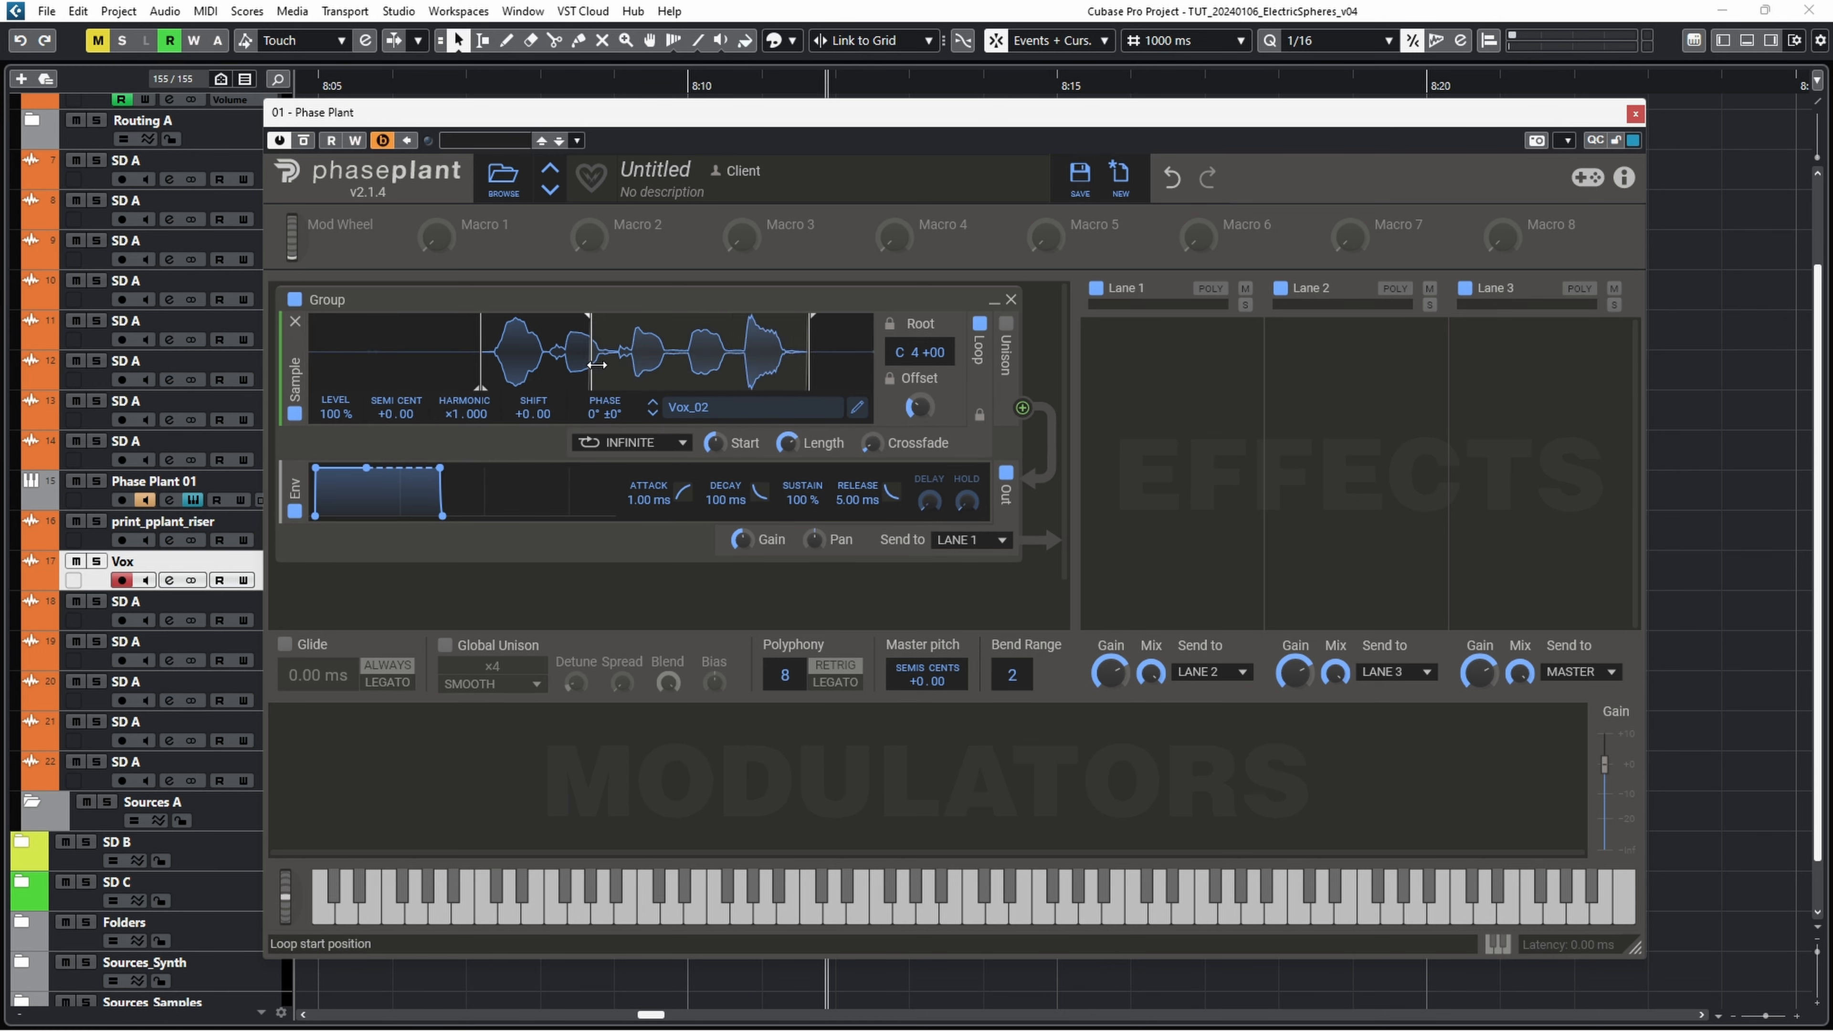
drag(596, 365, 484, 365)
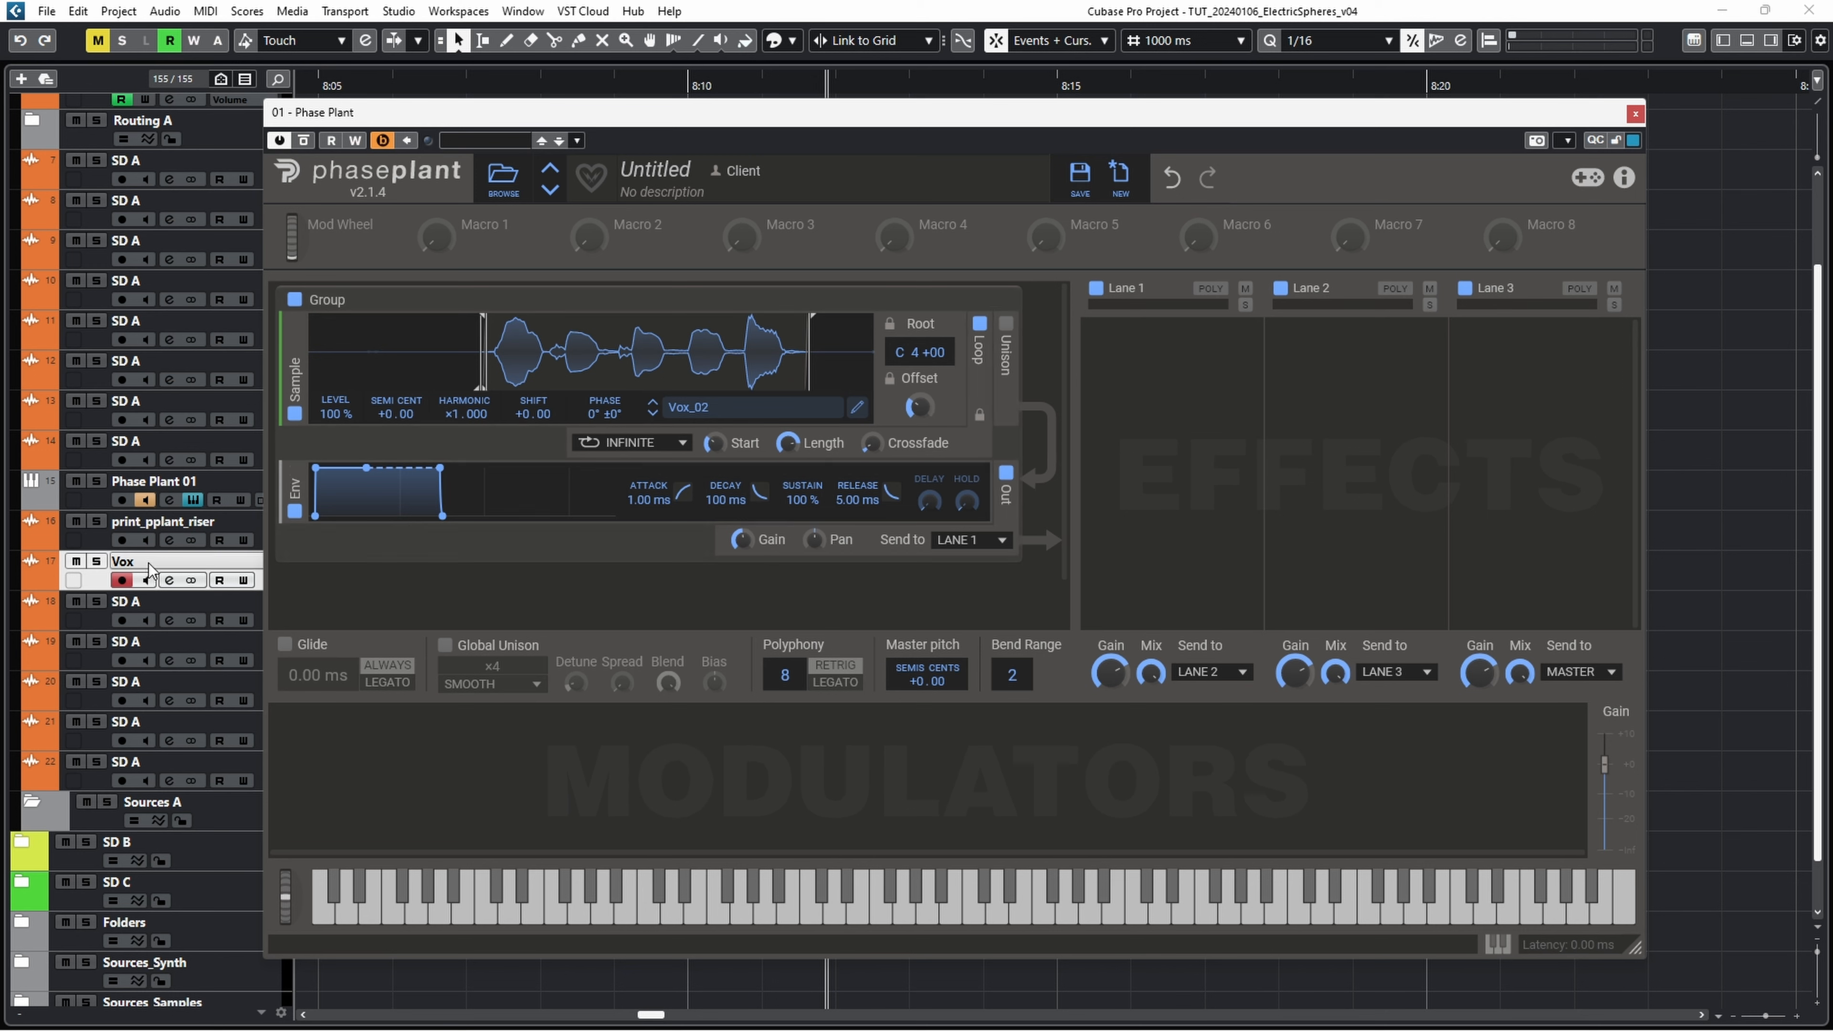
Step: Play the Vox_02 sample from the on-screen keyboard, raising the output Gain and enabling four-voice Smooth unison with 200-cent Detune
key(alt+k)
key(q)
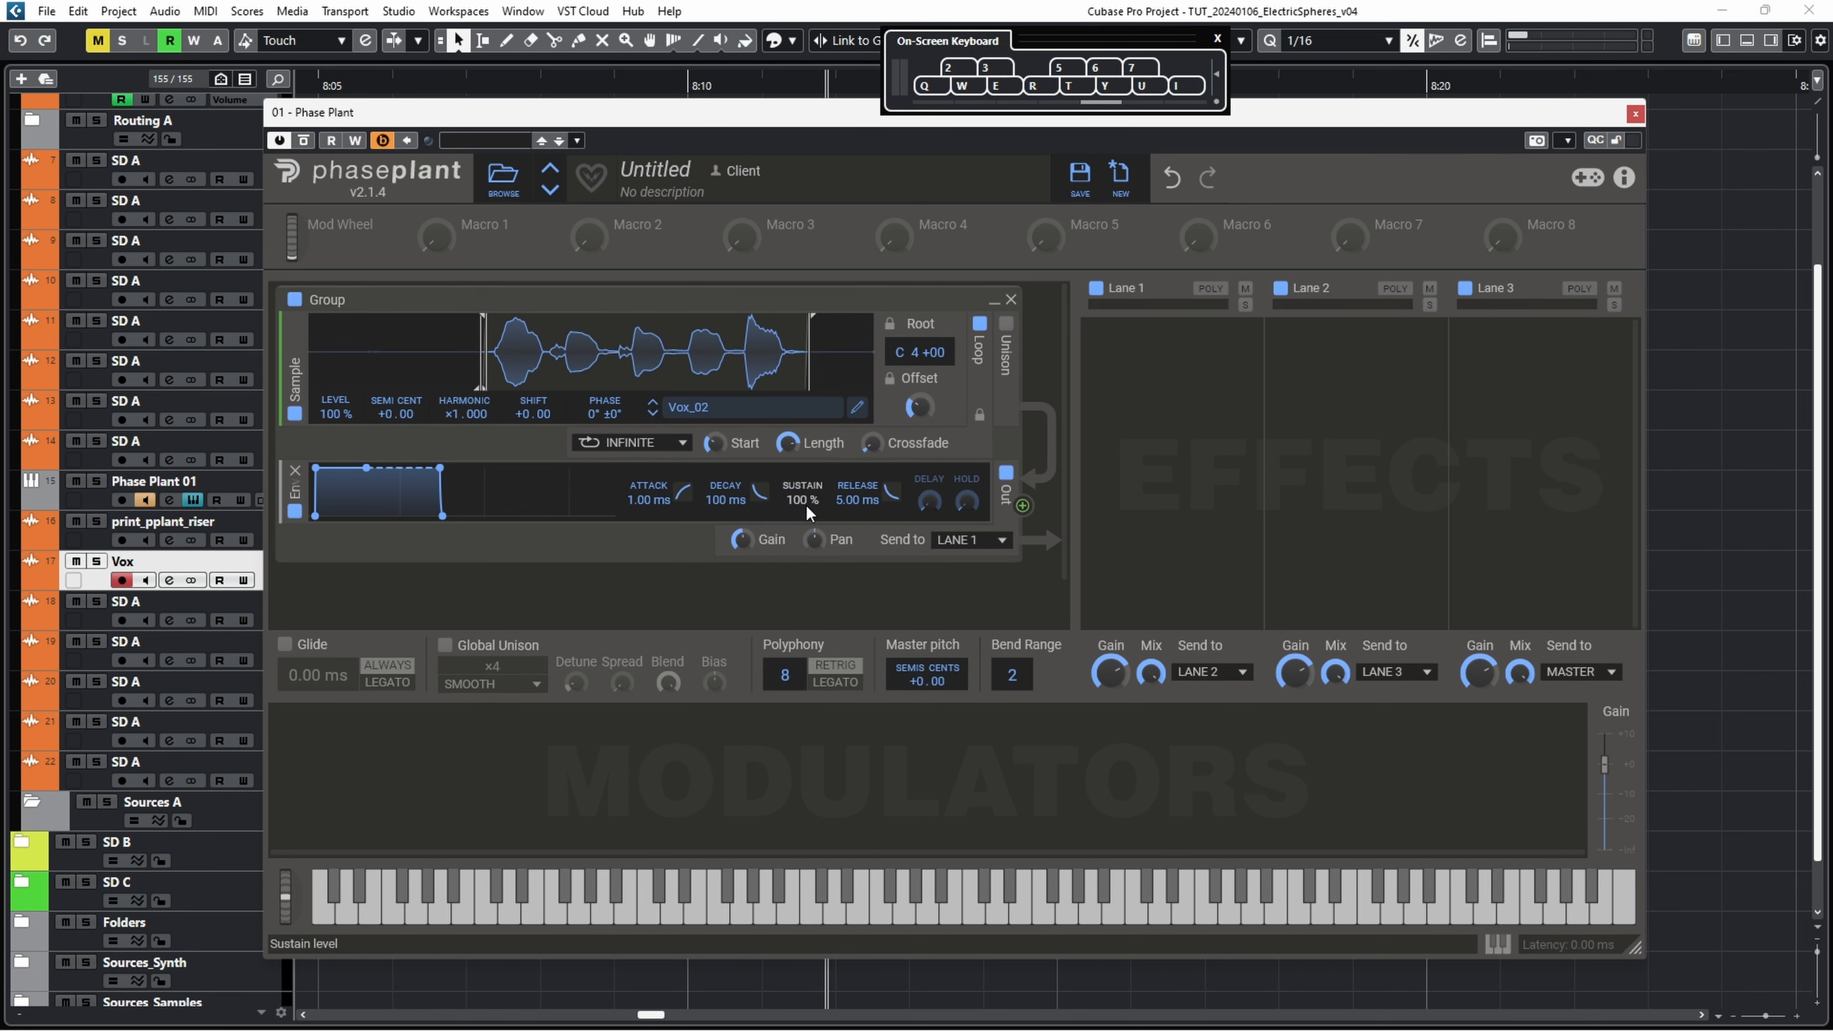
drag(742, 540, 742, 502)
click(1008, 325)
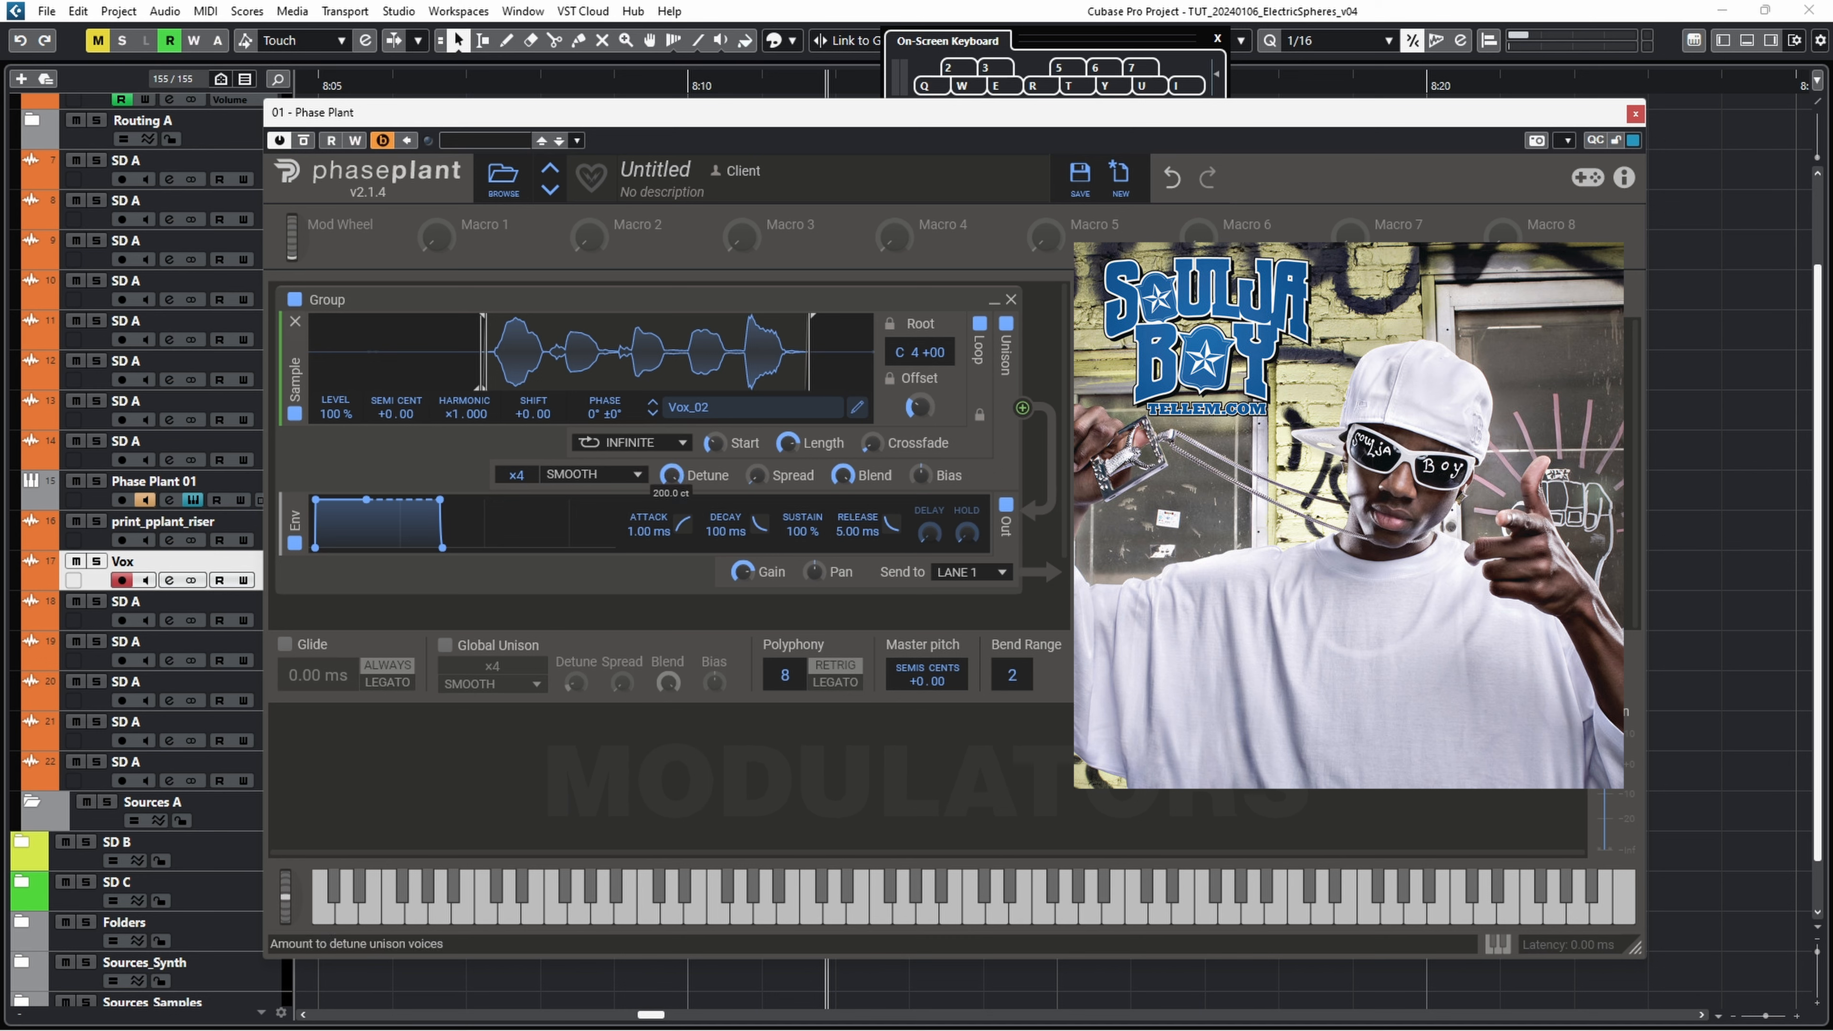
key(q)
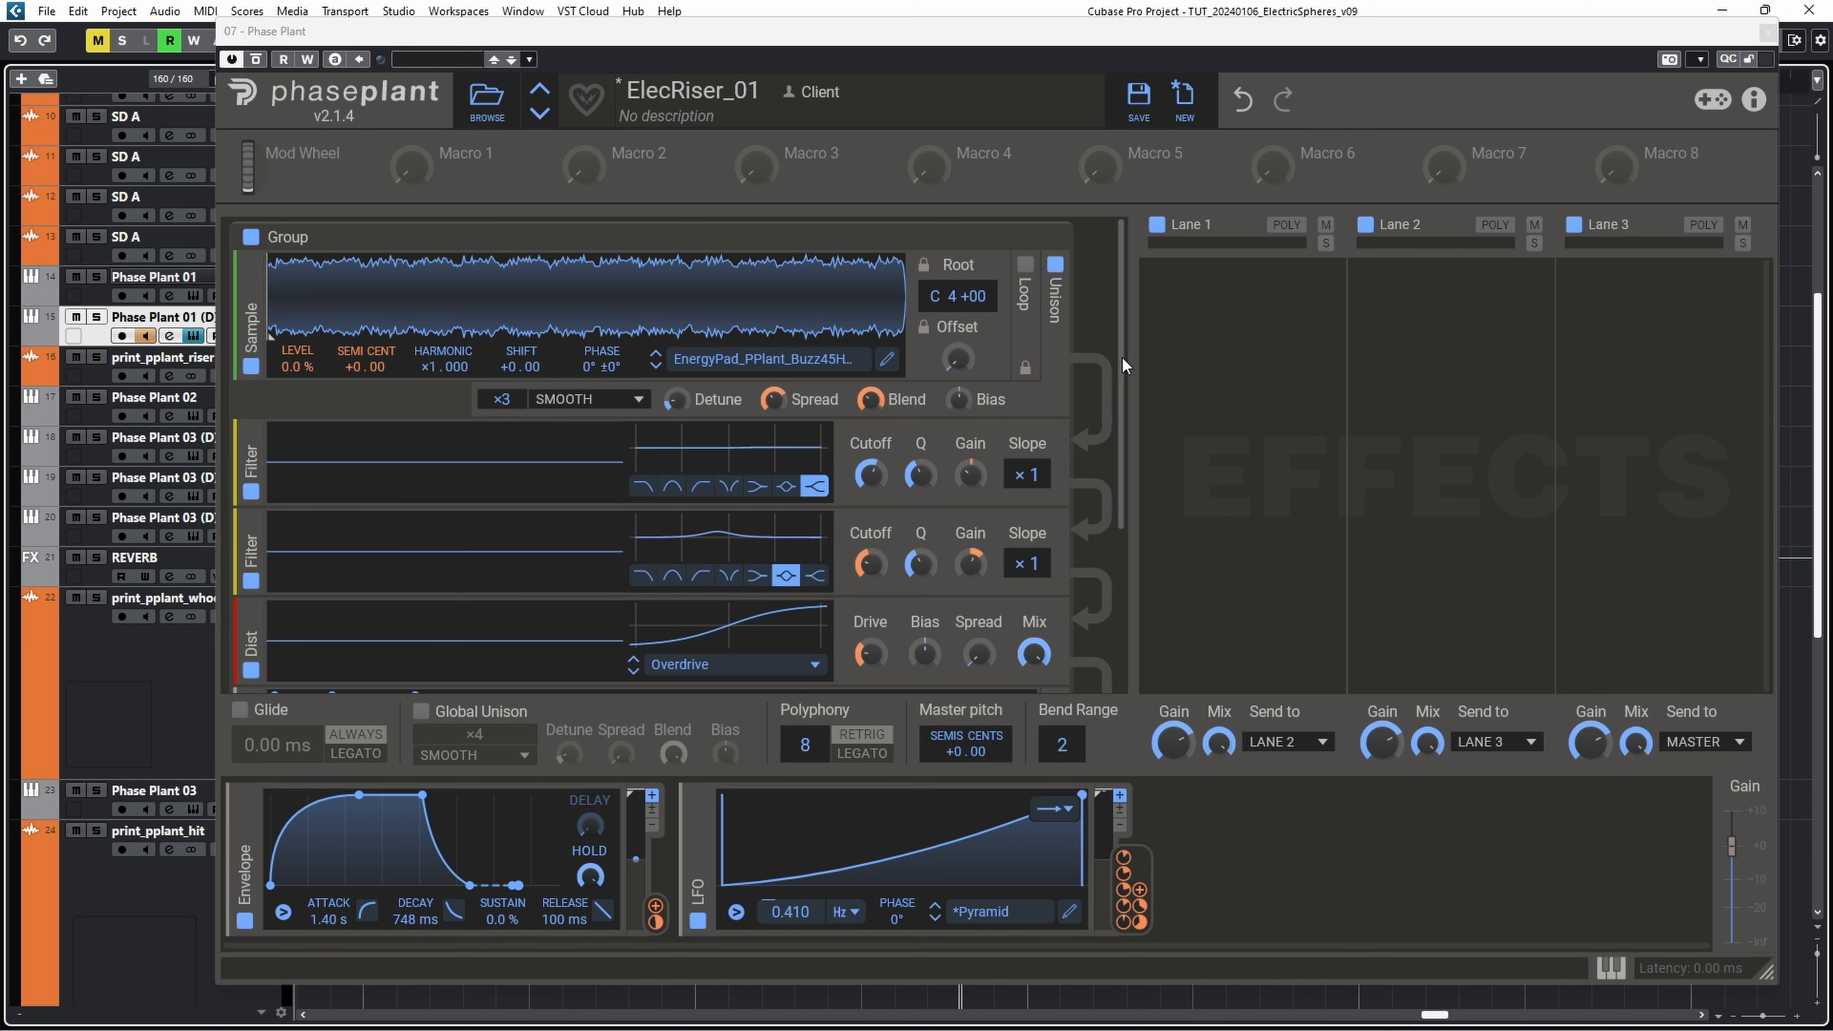
Step: Try a 196 Hz Comb Filter on Lane 1 with LFO-modulated cutoff and Minus polarity, and remove it
click(1191, 346)
click(1180, 509)
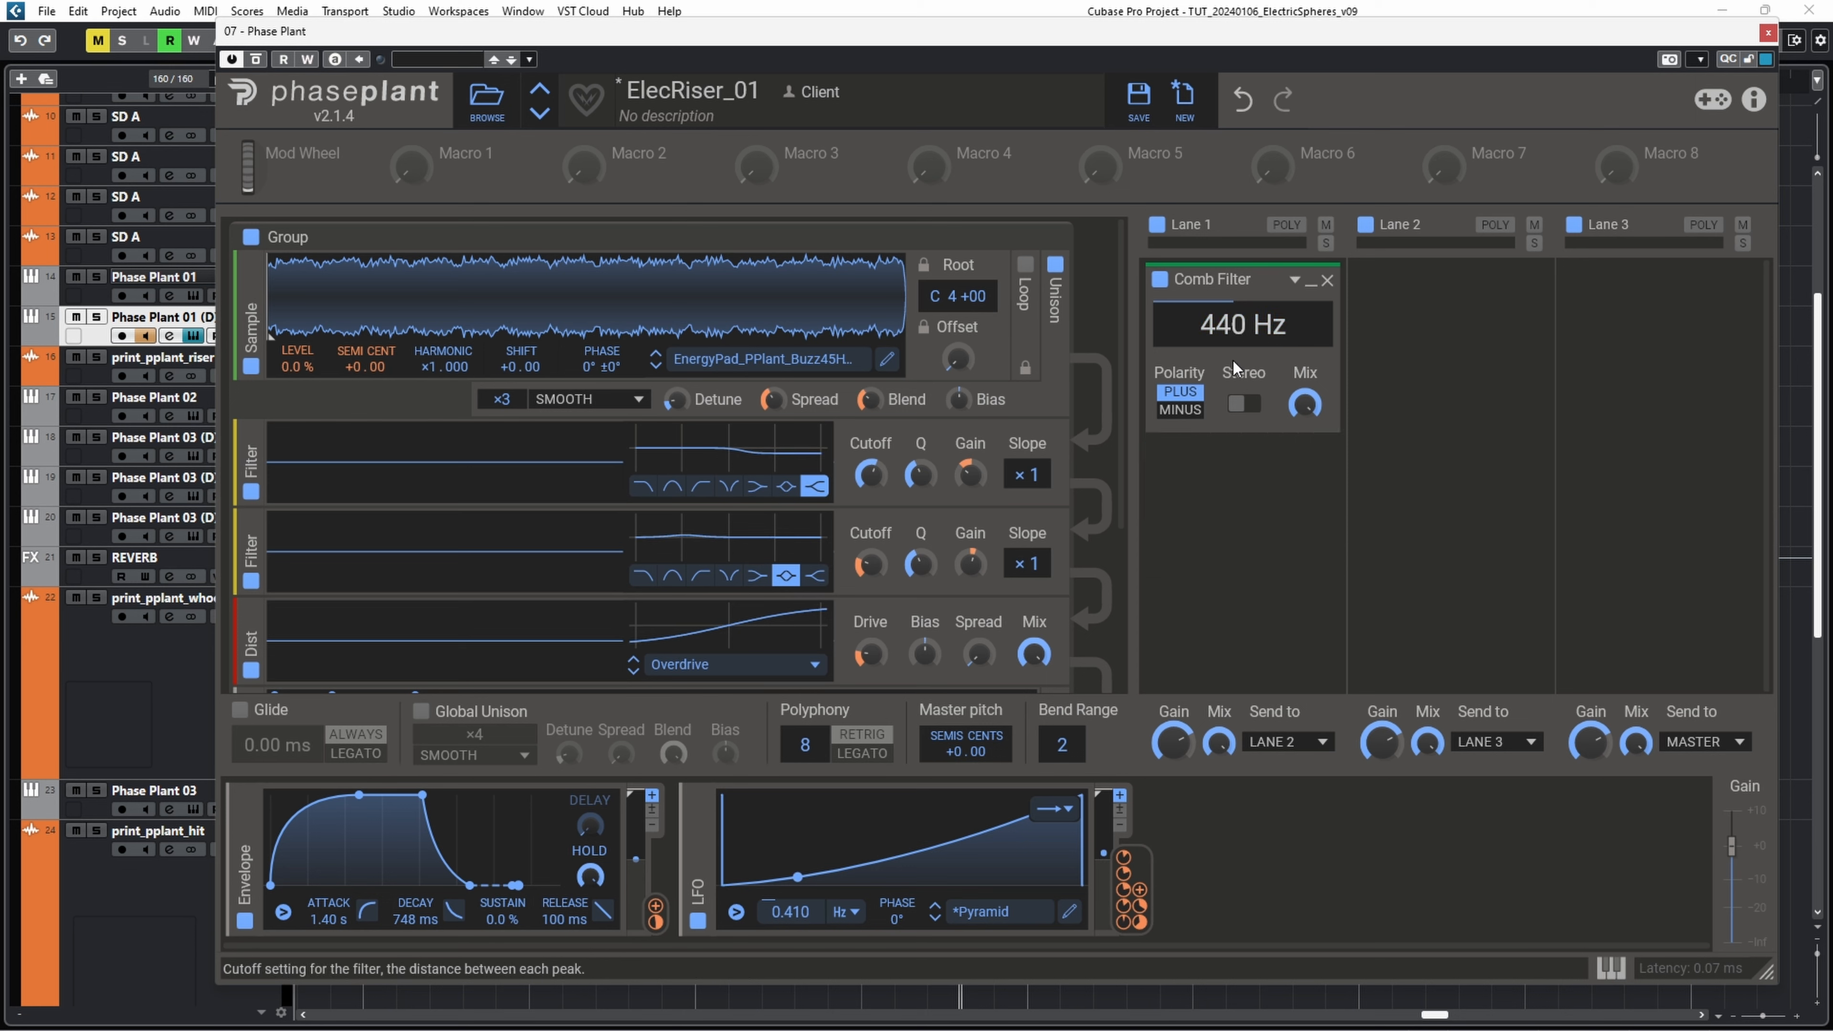
drag(1132, 888, 1243, 353)
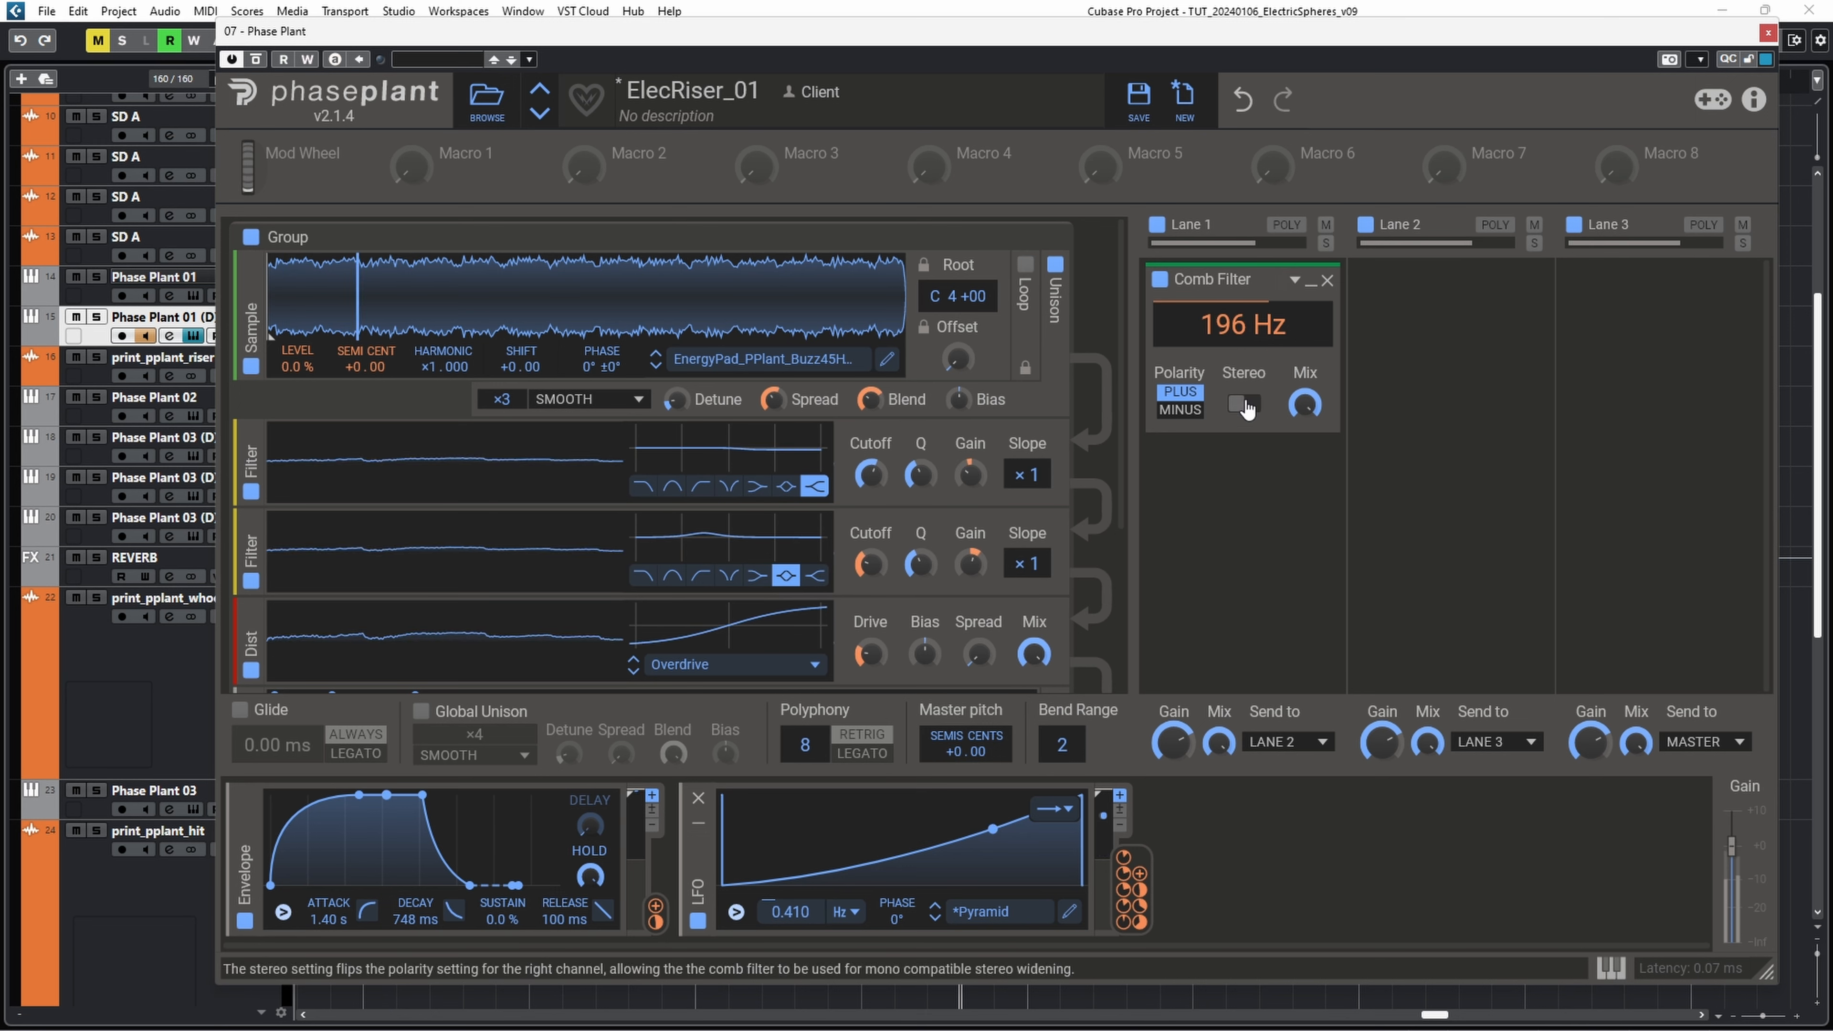
click(1184, 409)
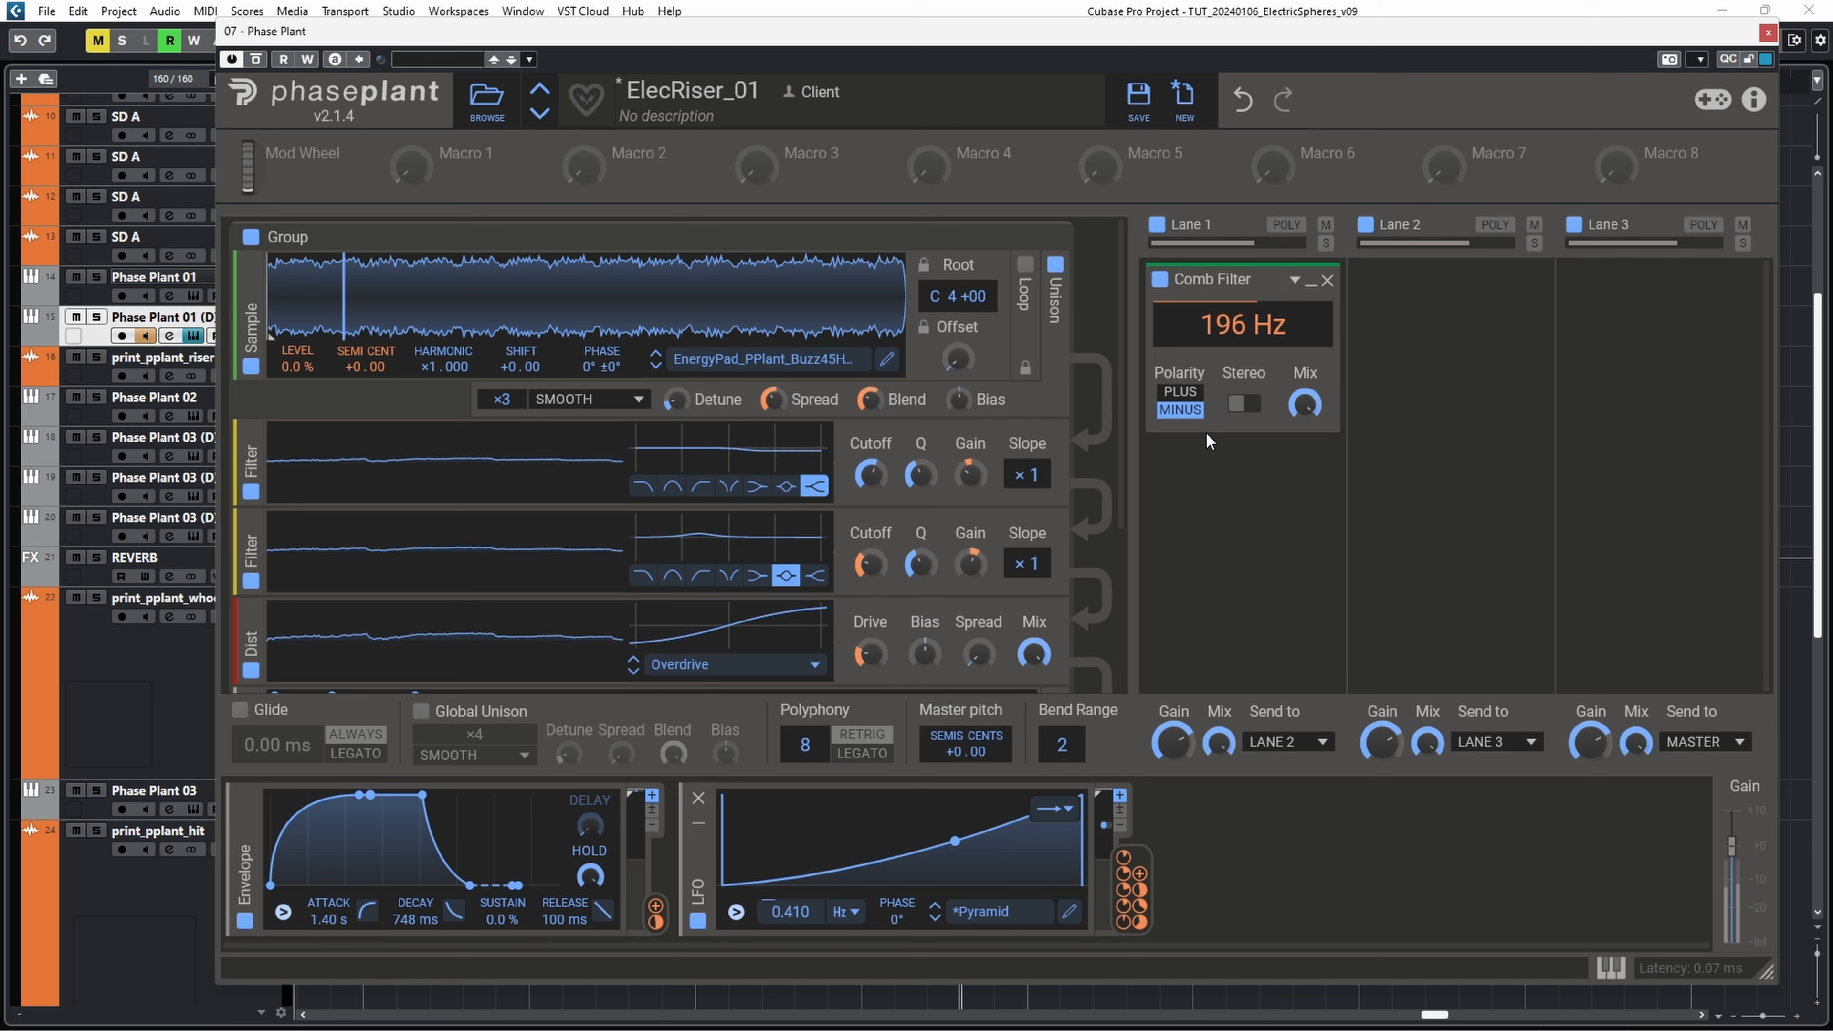
click(1329, 287)
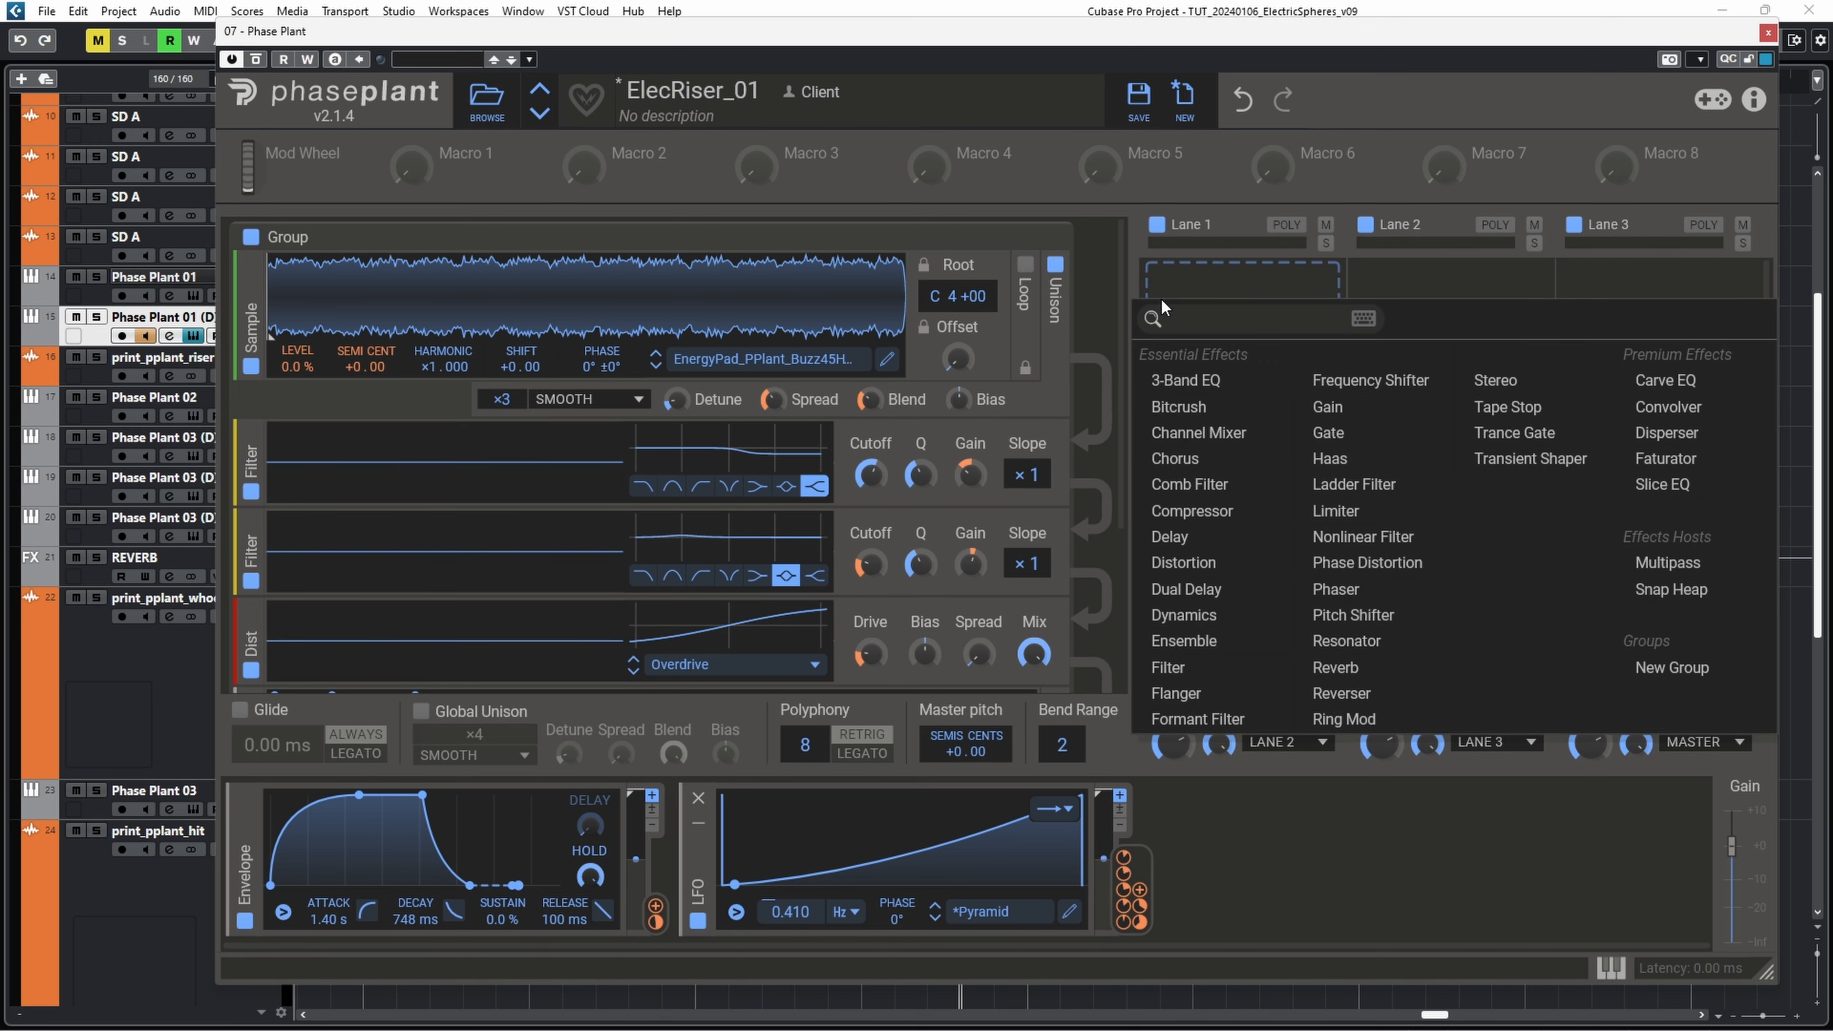
Step: Try a Flanger on Lane 1 with lowered Depth and its Delay modulated by the LFO, and bypass it
click(1200, 694)
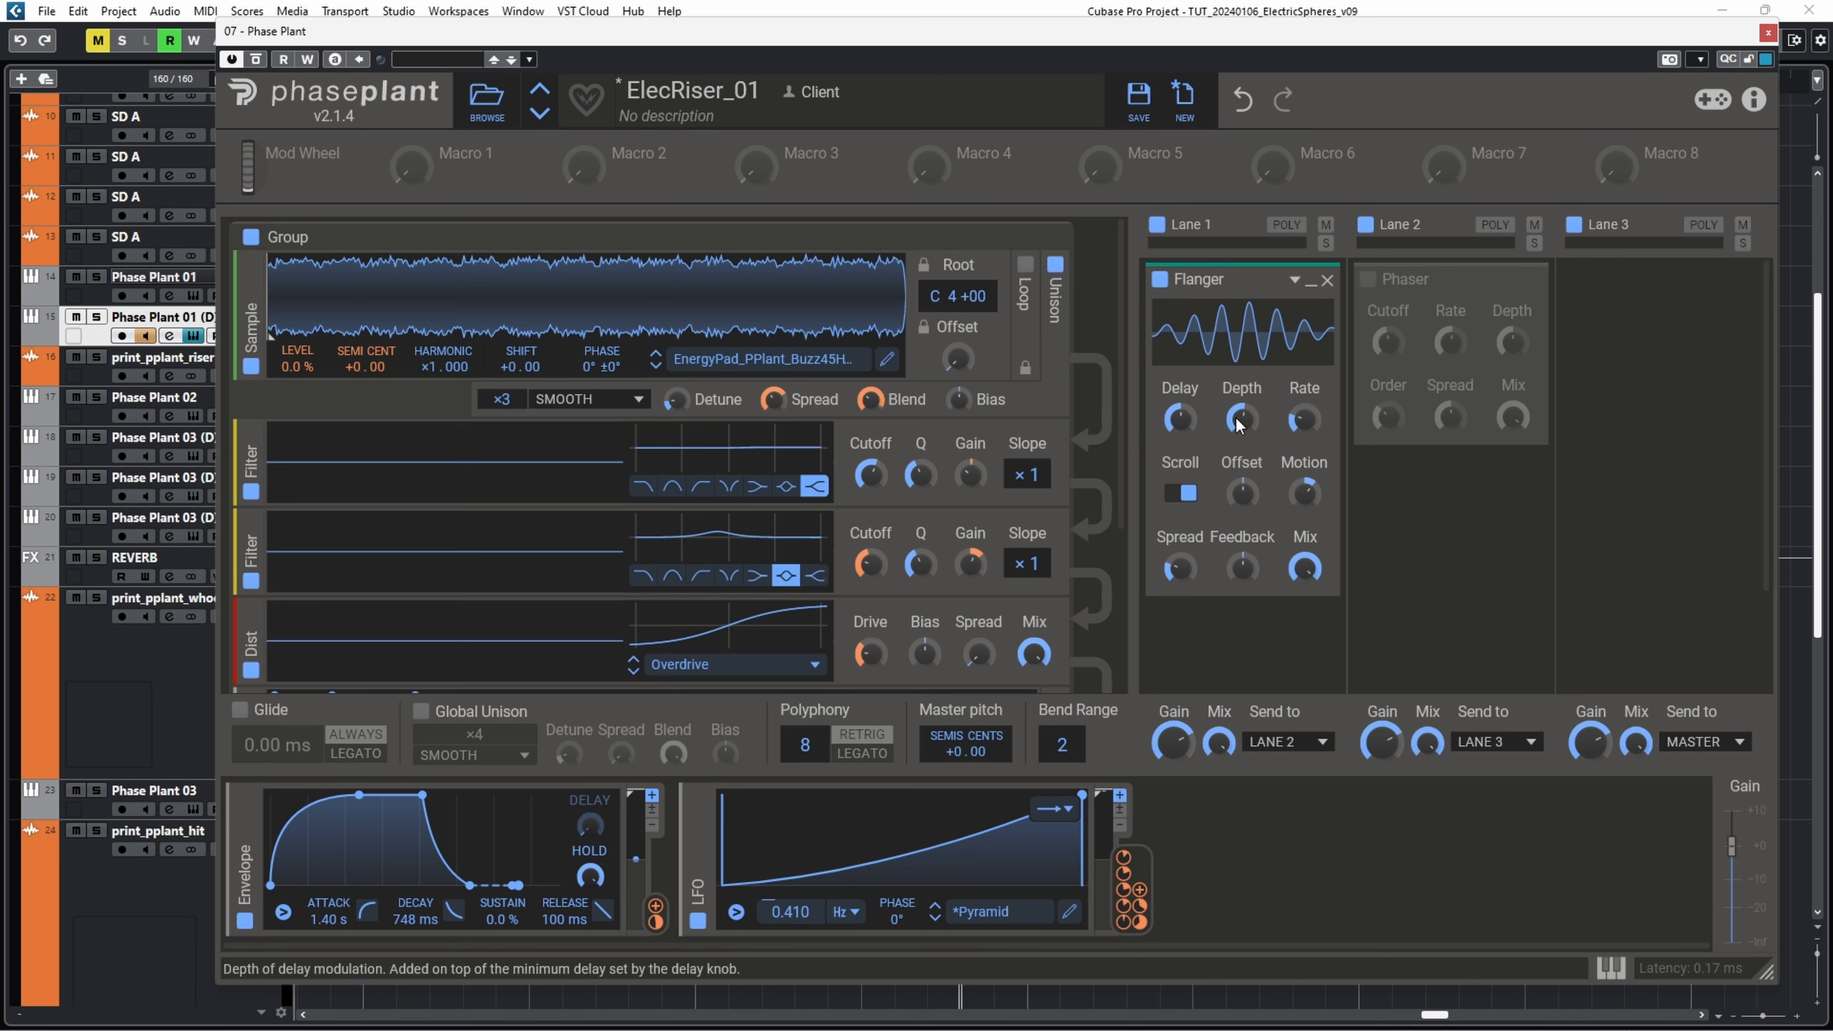
drag(1236, 425, 1243, 441)
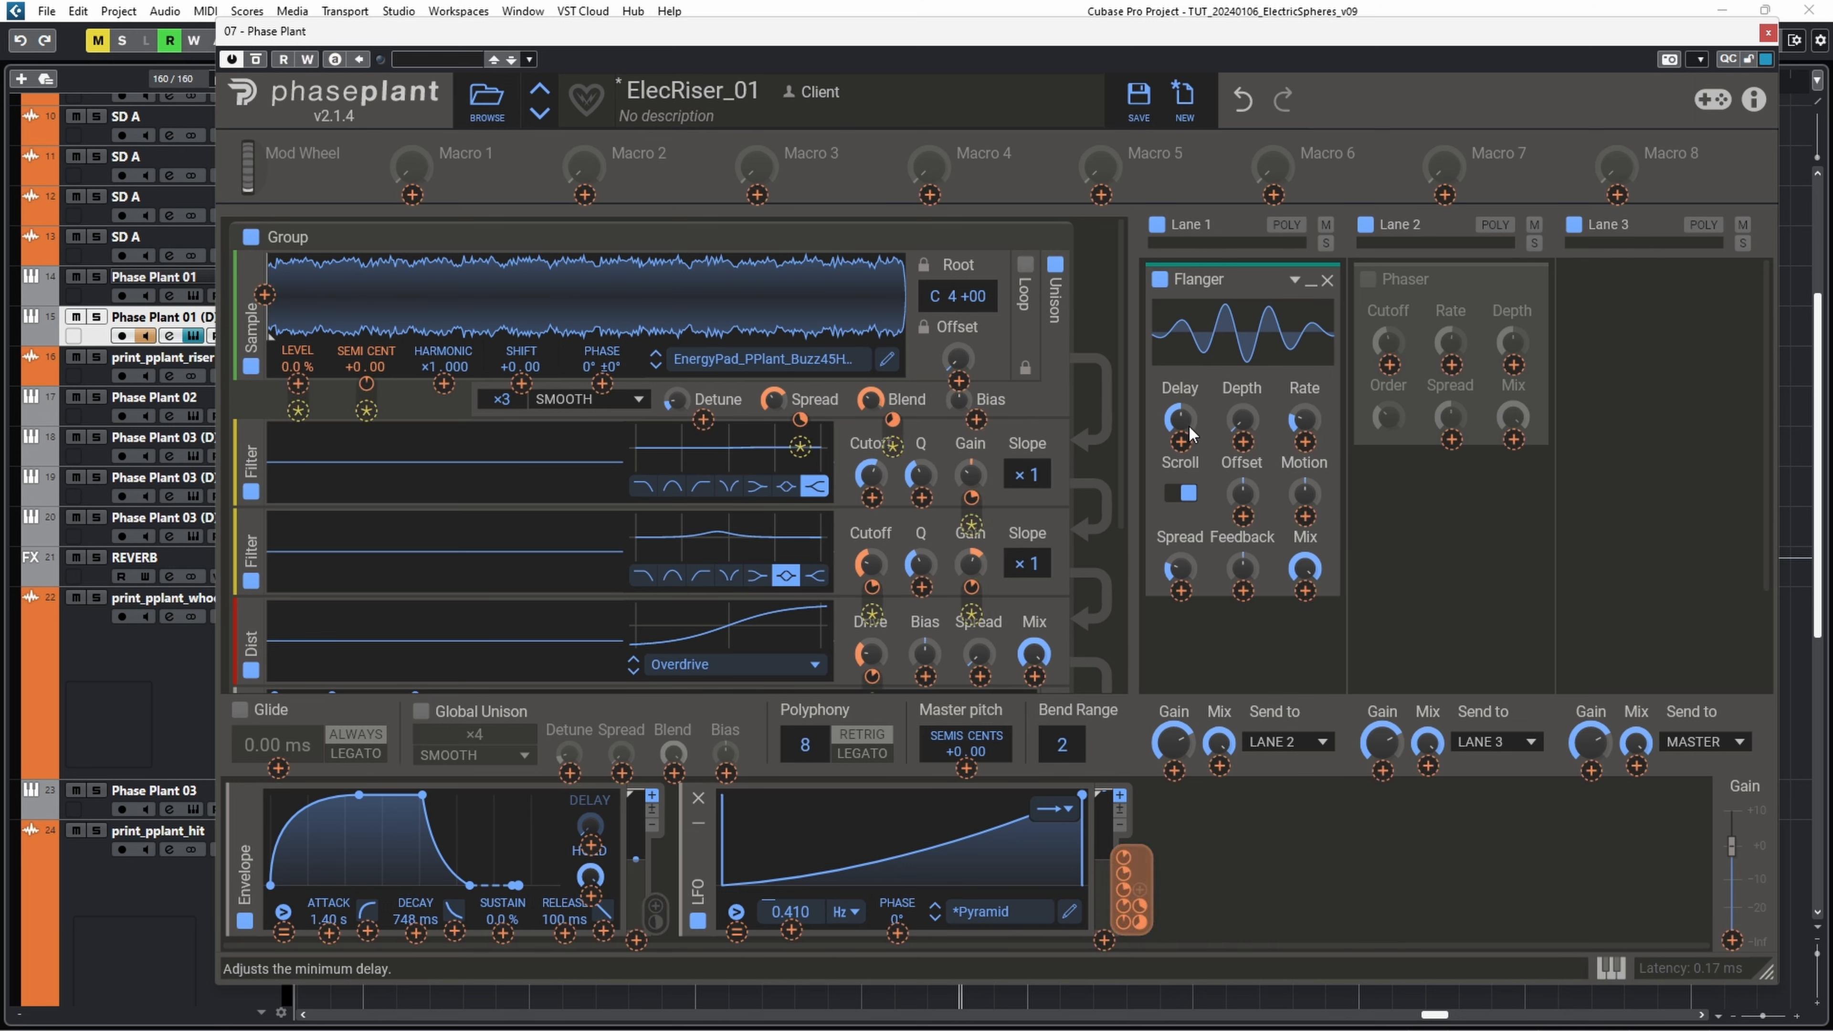
click(1184, 437)
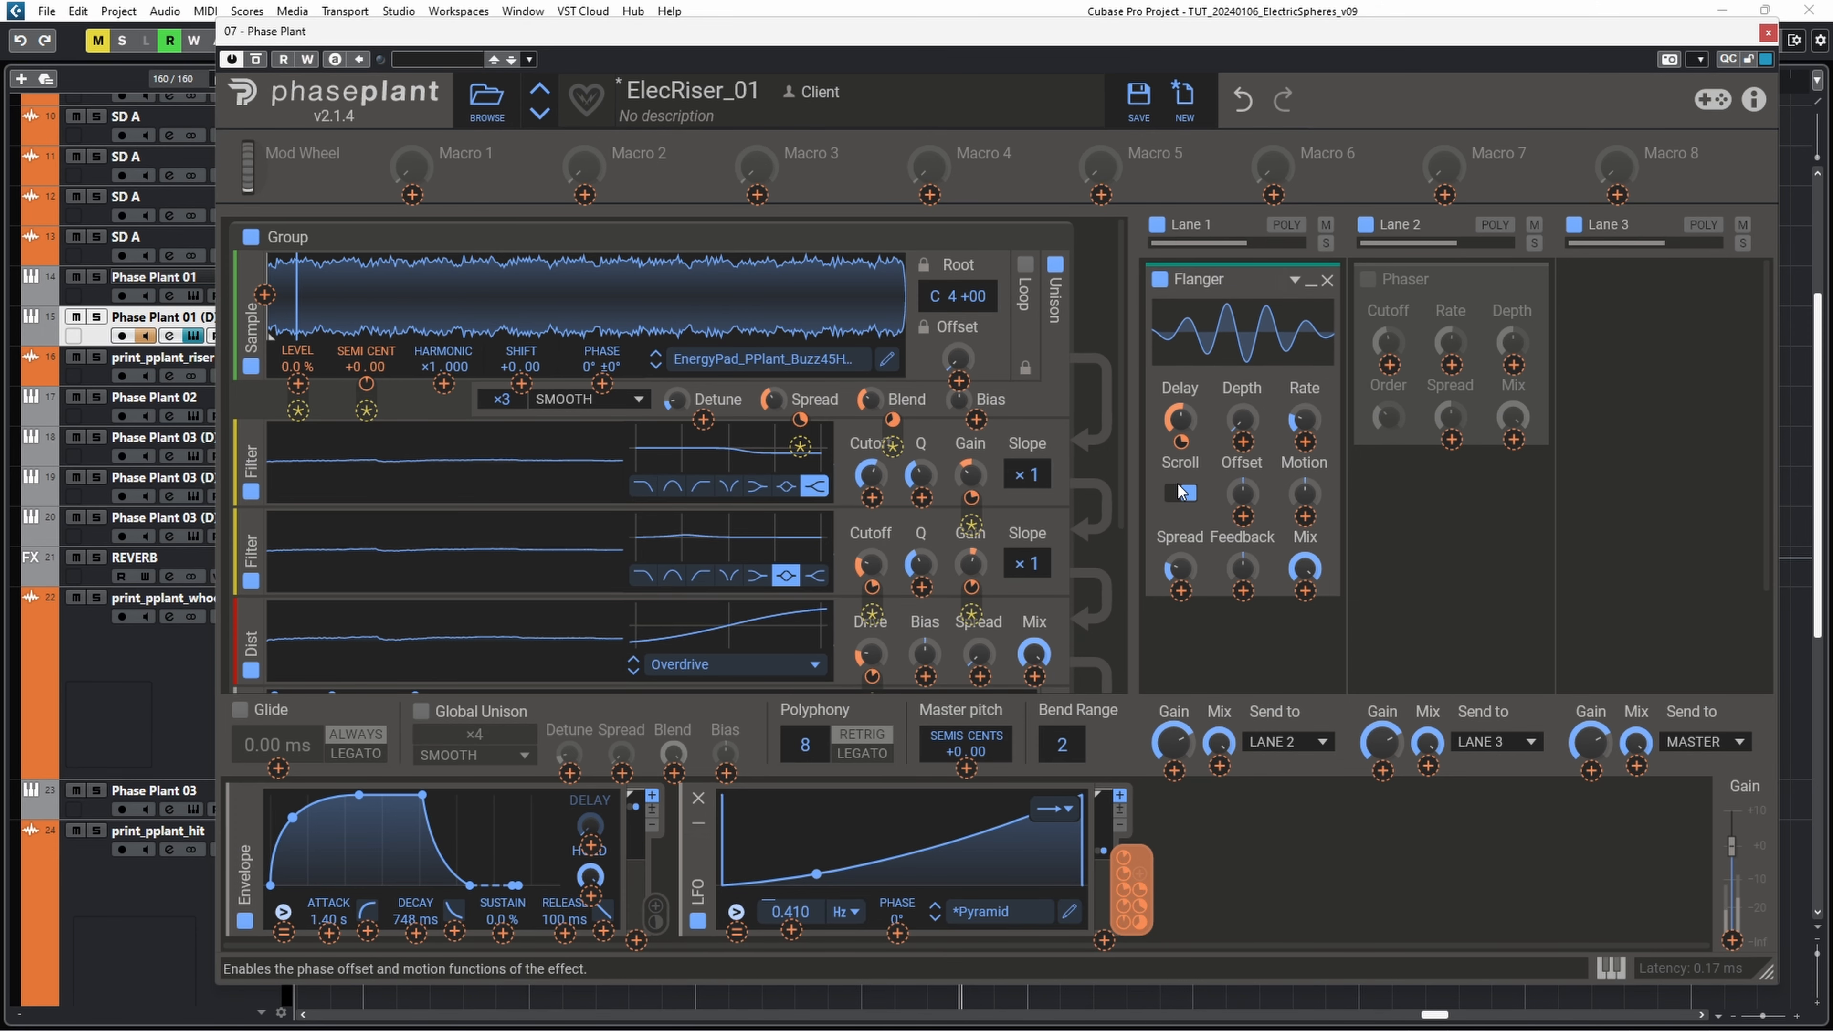
drag(1181, 441, 1180, 400)
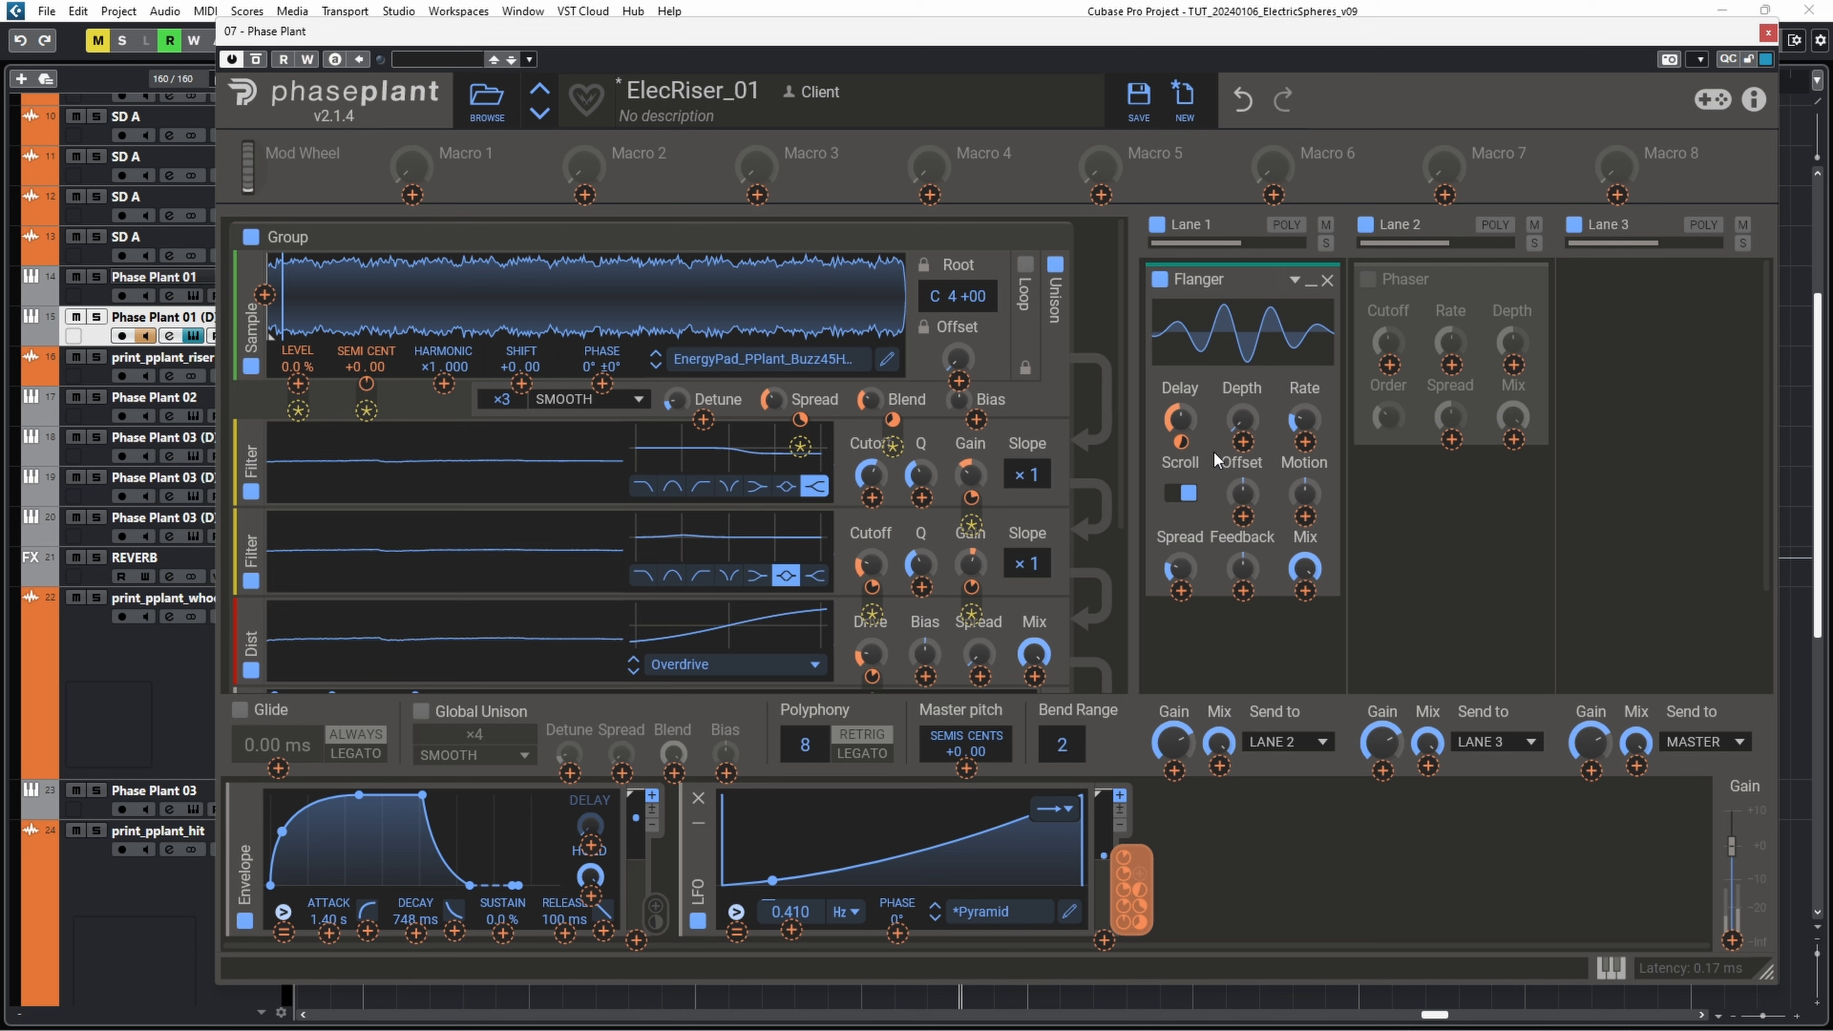
click(1195, 432)
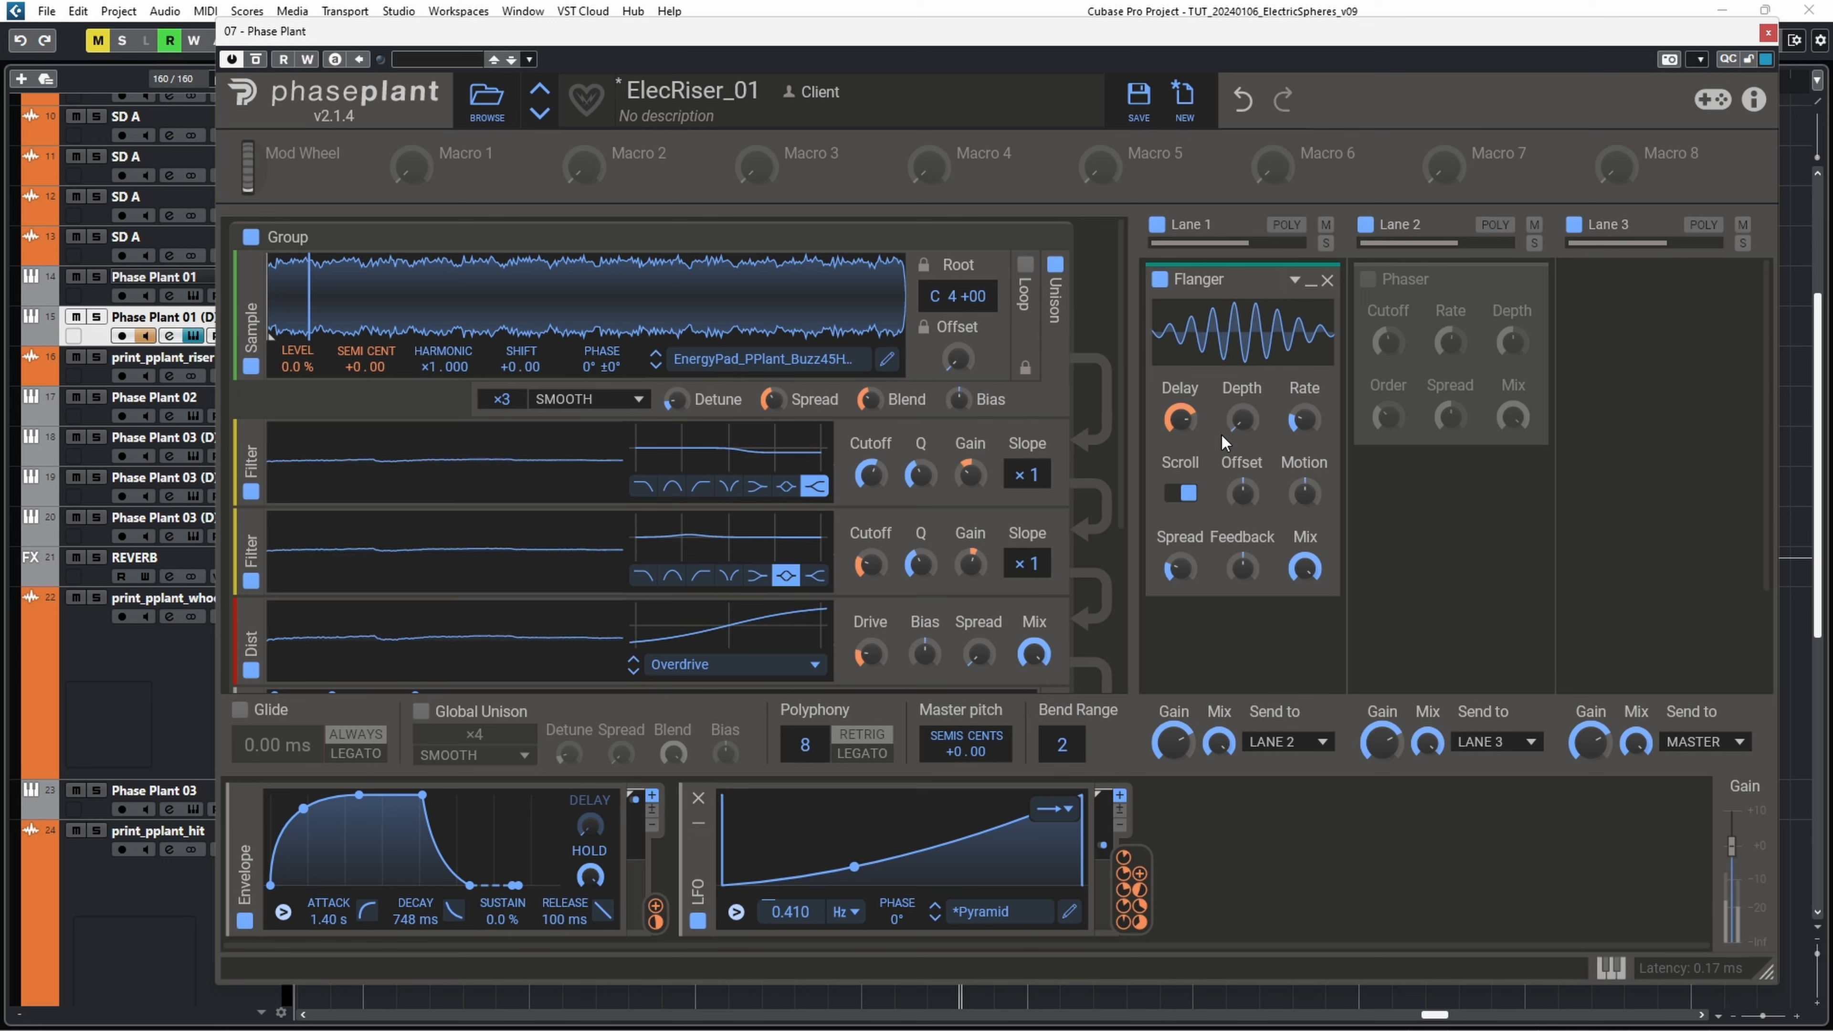
click(1159, 278)
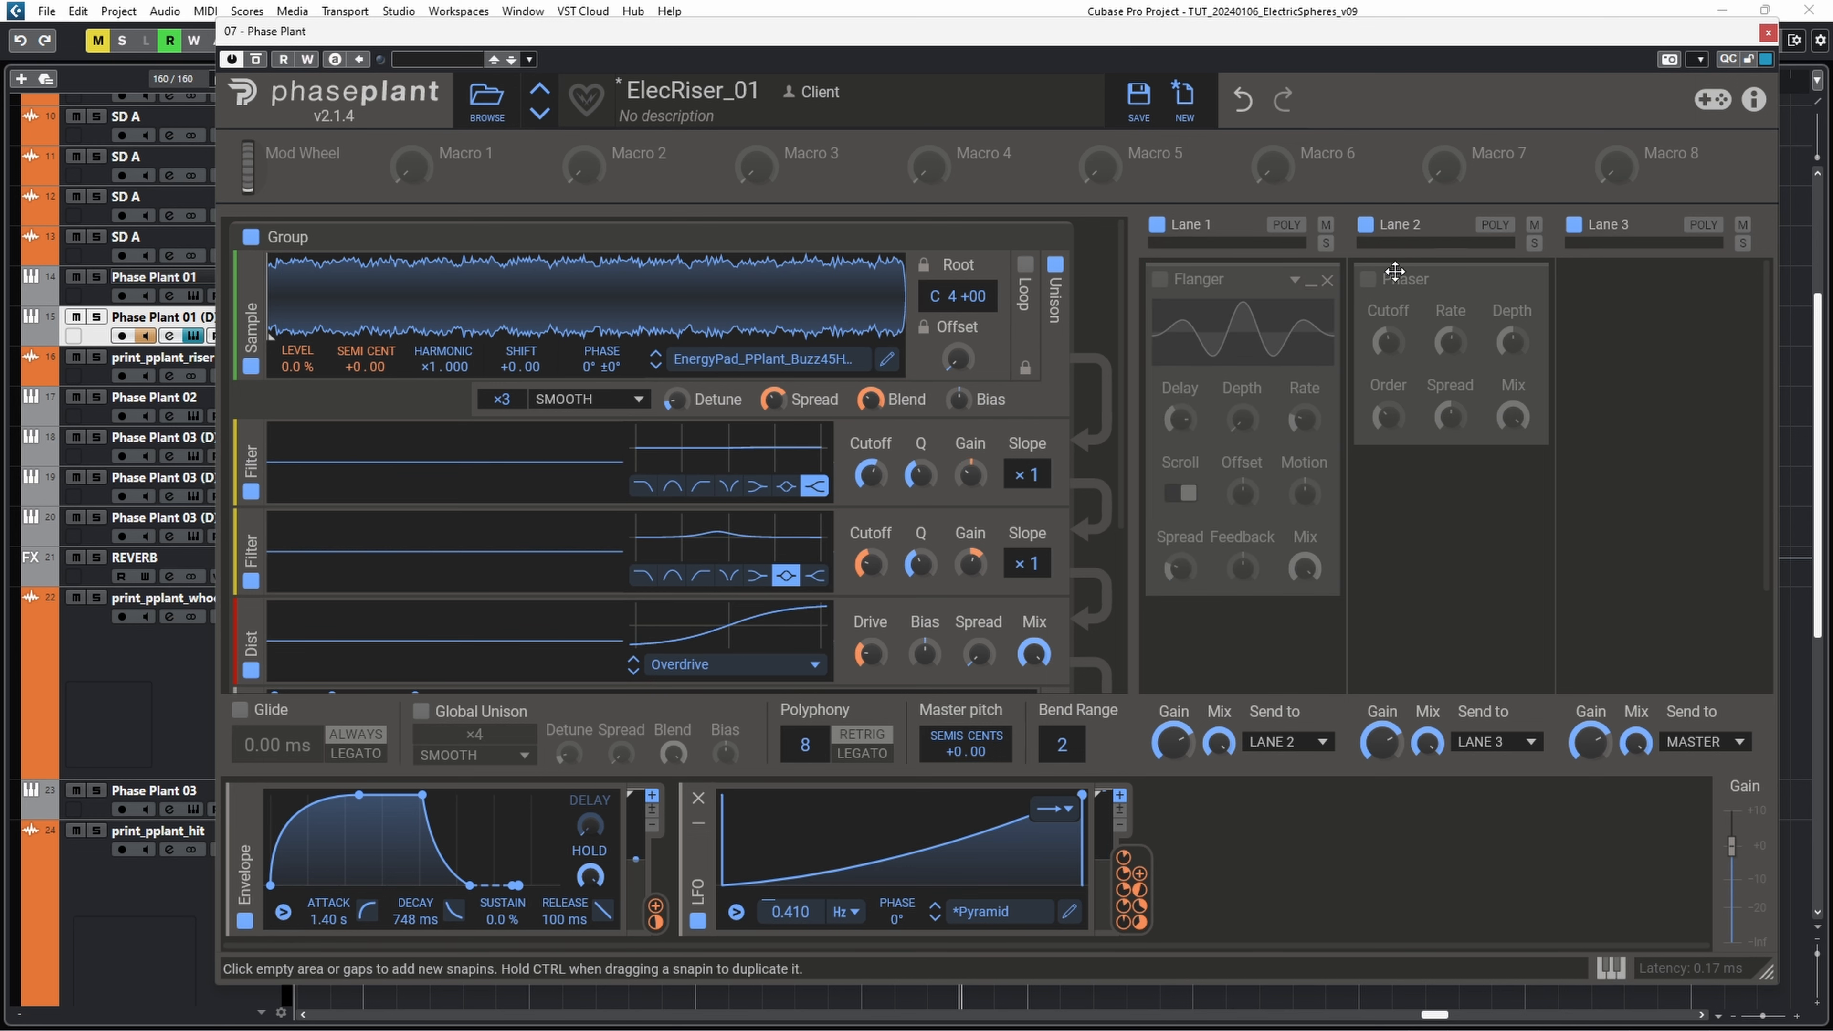
Step: Try the Phaser on Lane 2 with its Cutoff modulated by the LFO, and bypass it
click(1367, 279)
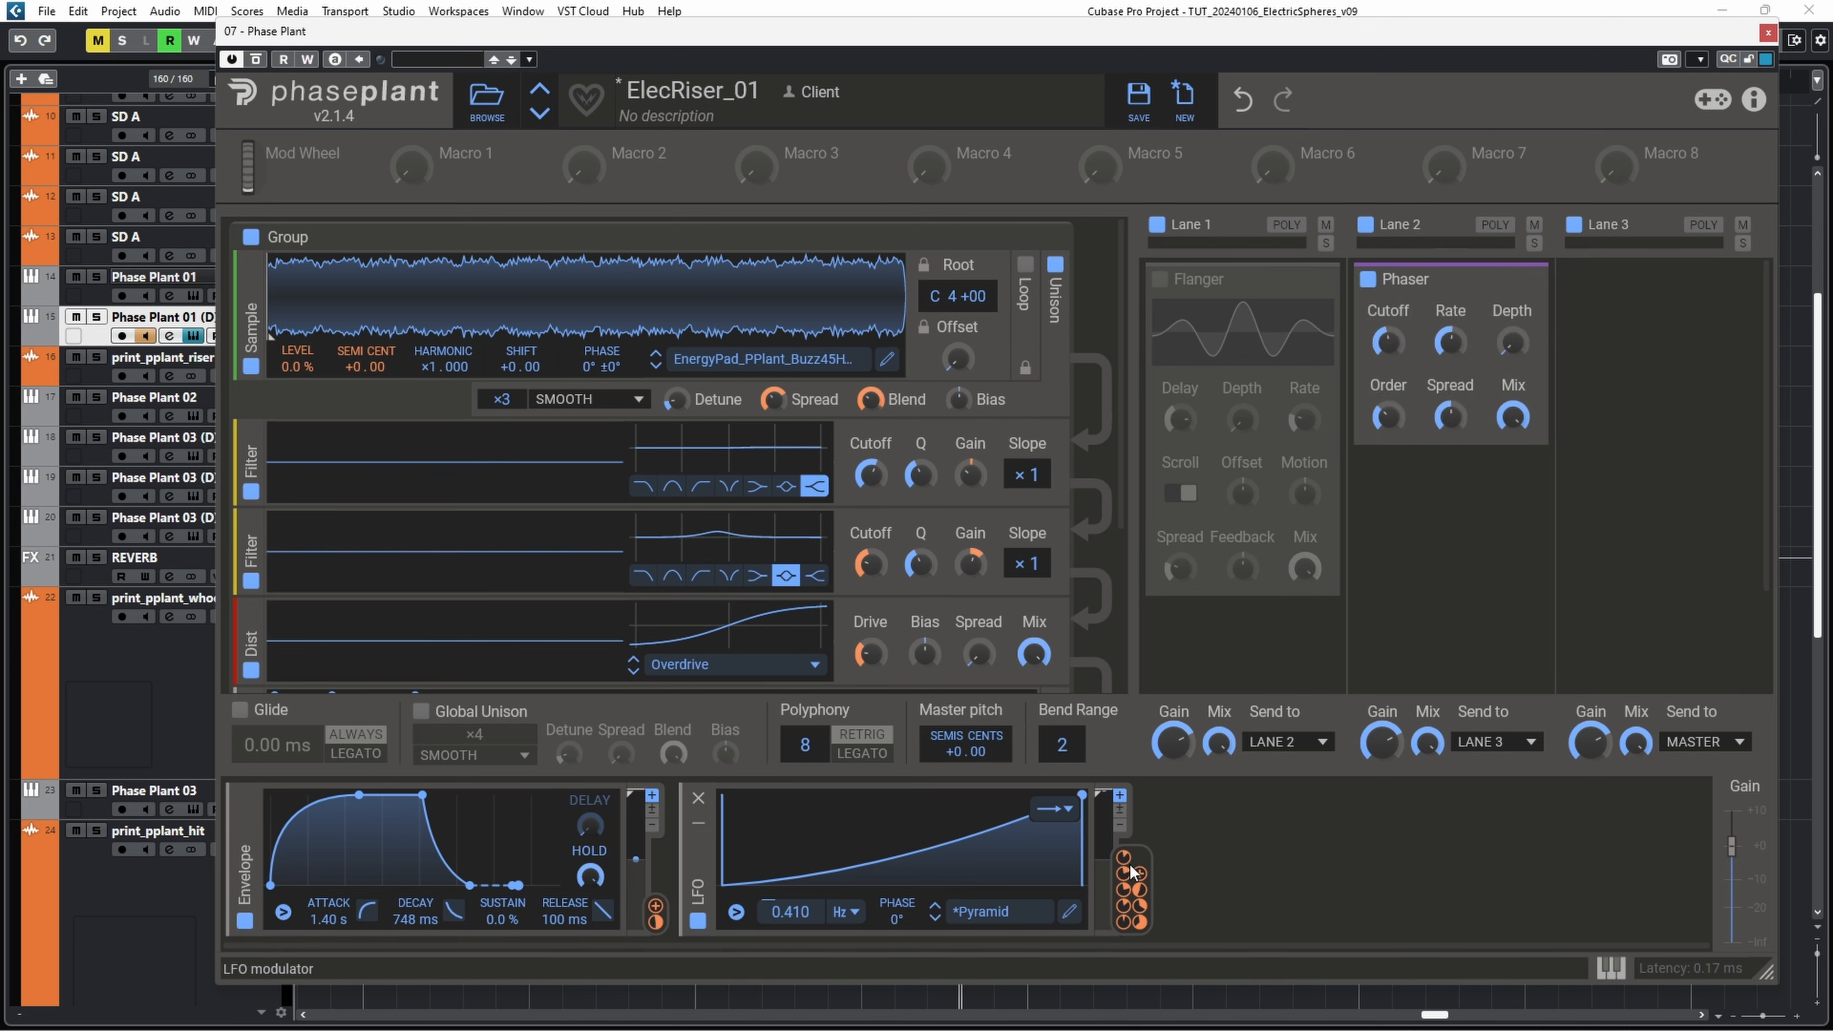
drag(1131, 890, 1391, 387)
click(1366, 280)
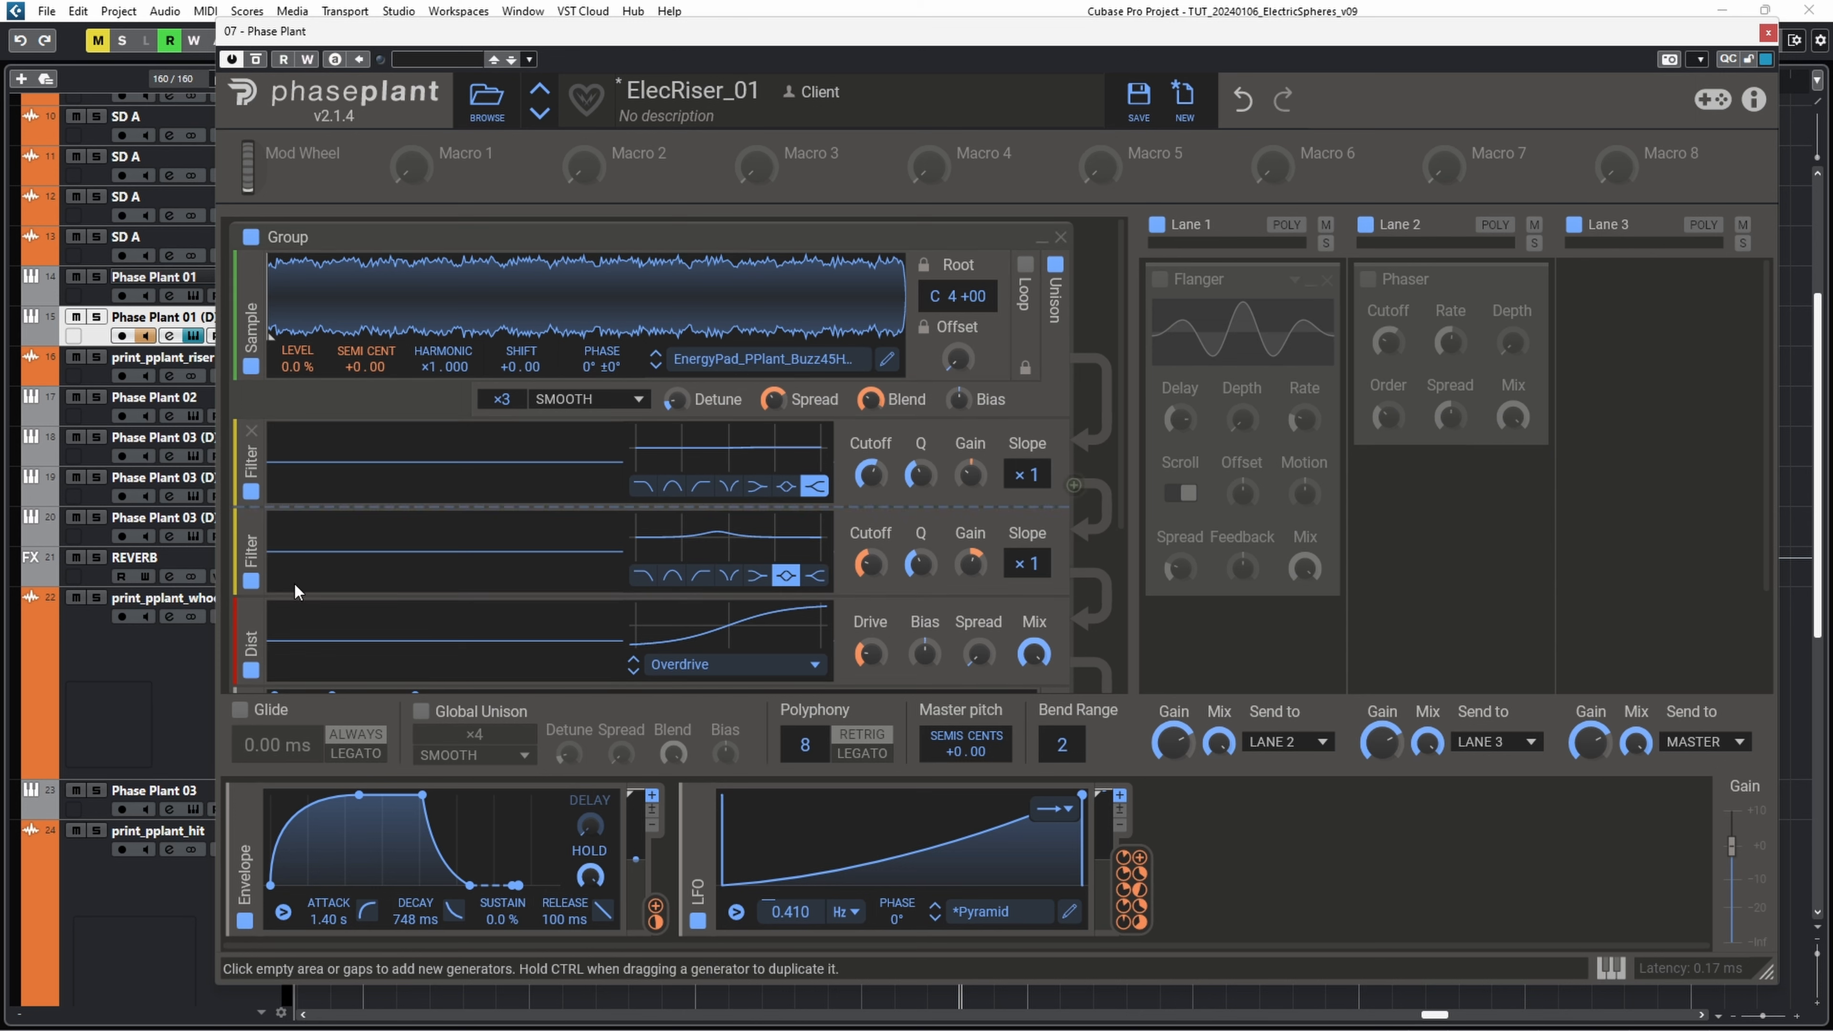
Step: Remove the LFO modulation from the sample's semitone pitch and delete the bypassed Flanger and Phaser
double_click(367, 384)
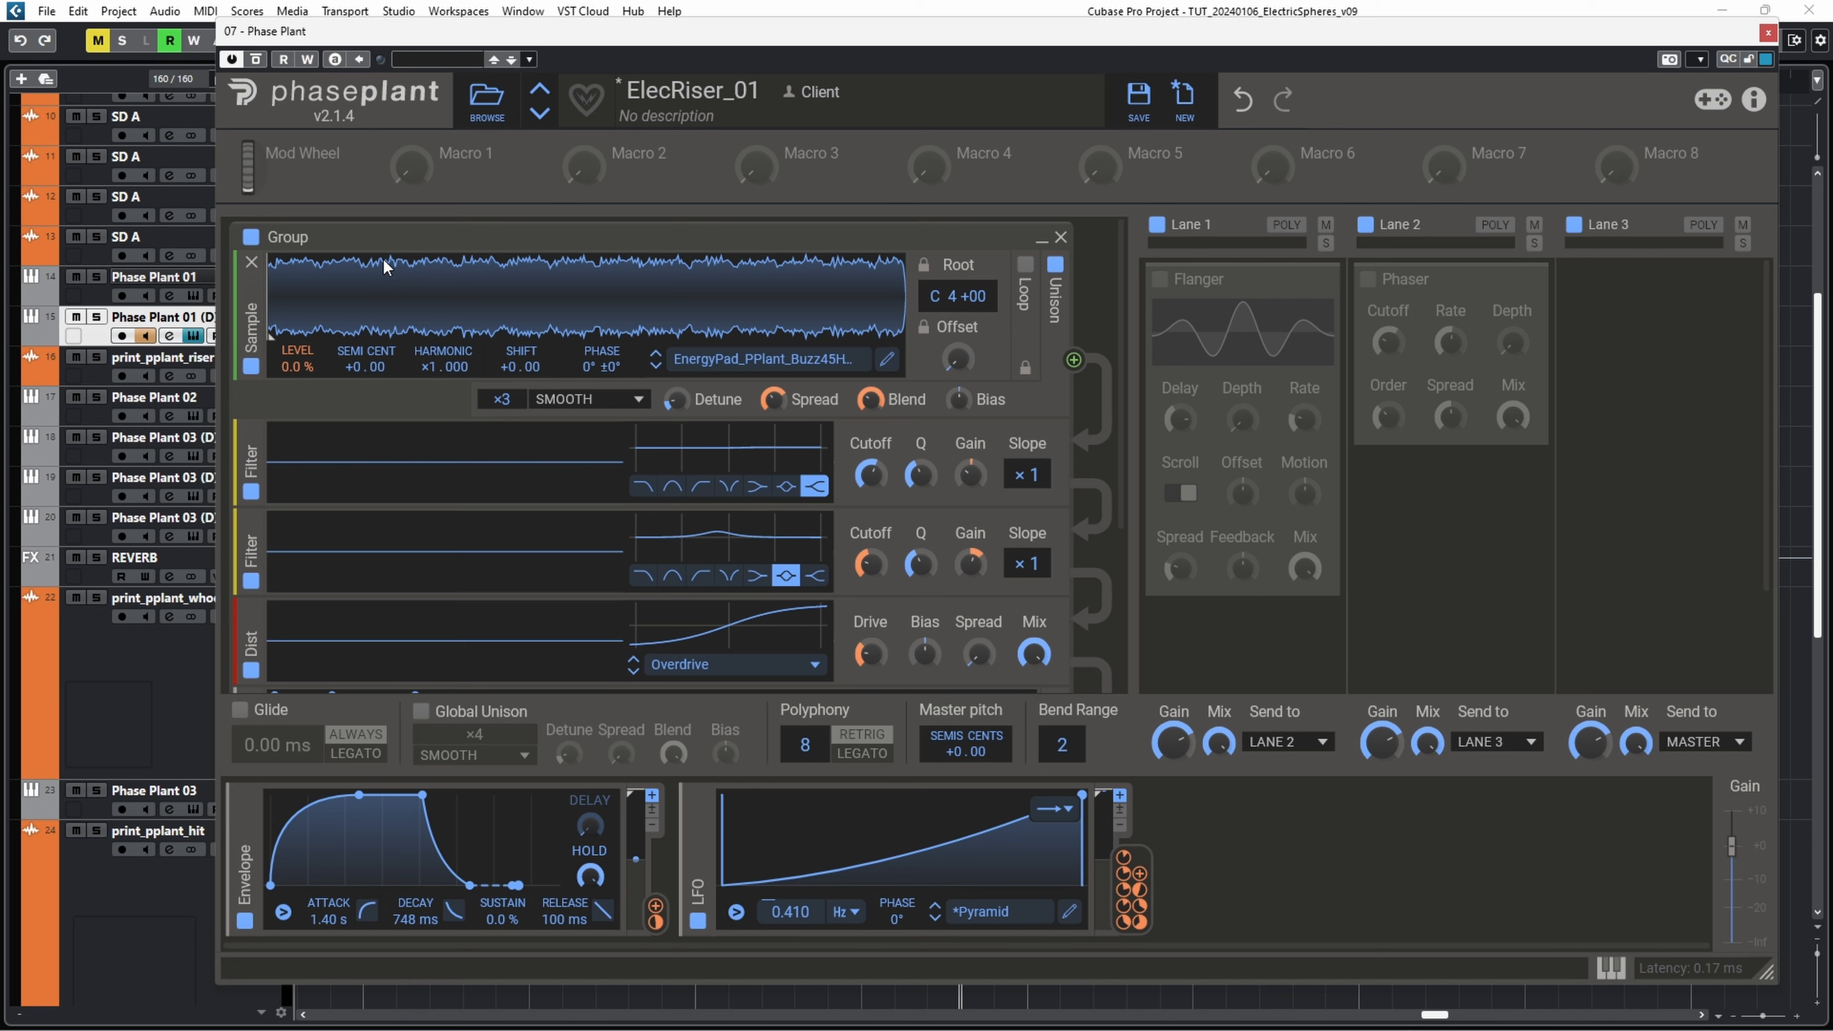
click(1415, 482)
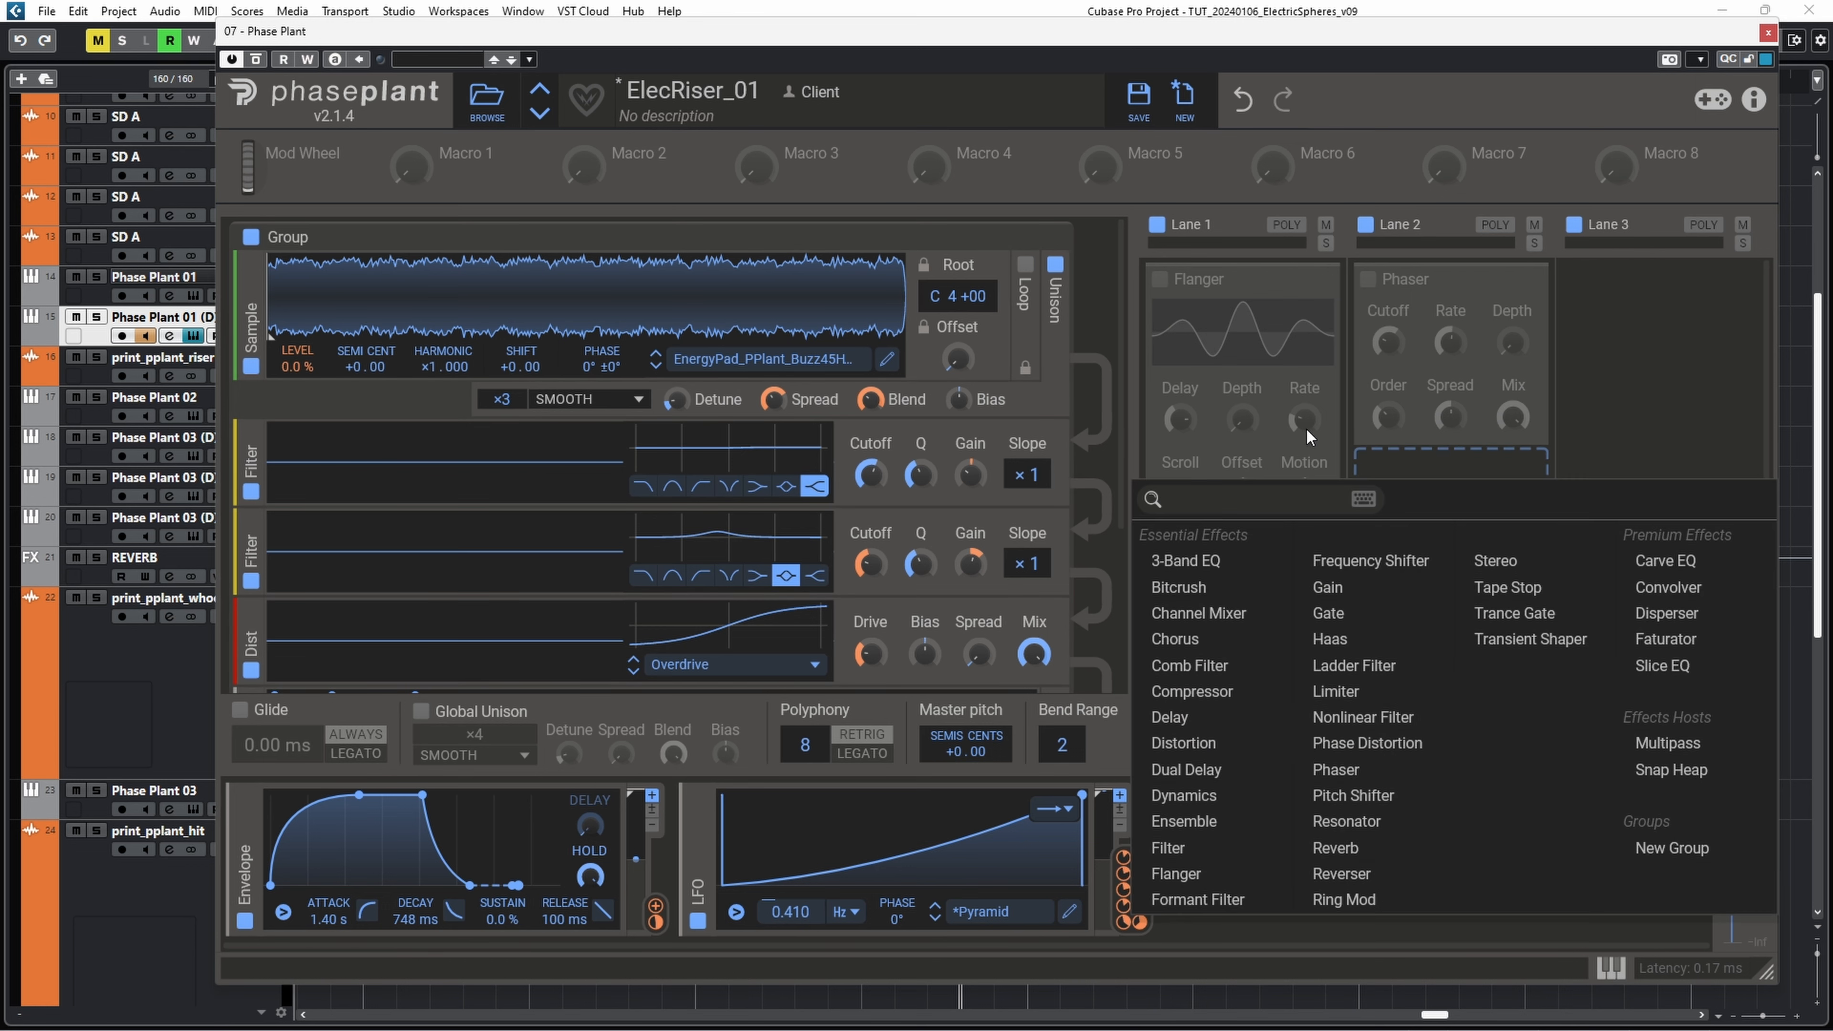
click(1234, 246)
click(1328, 280)
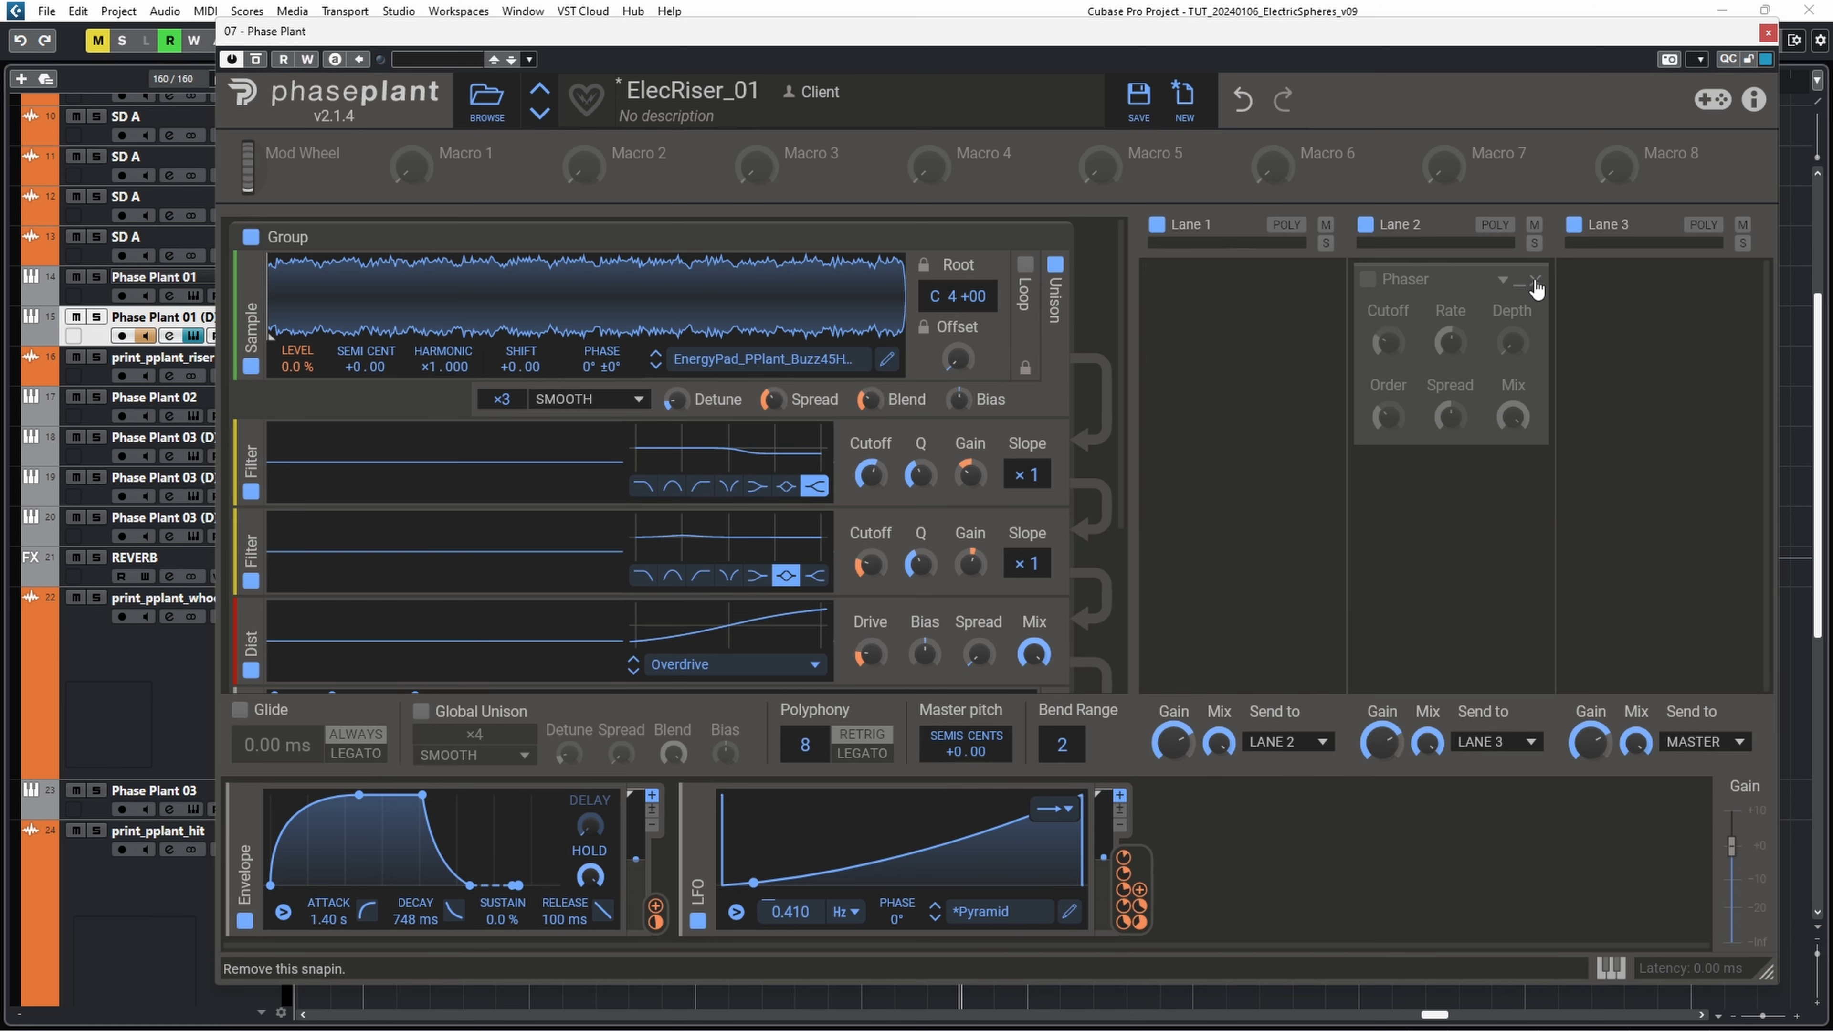
click(1536, 281)
Step: Add a Pitch Shifter to Lane 1 and modulate its pitch with the LFO
click(1272, 303)
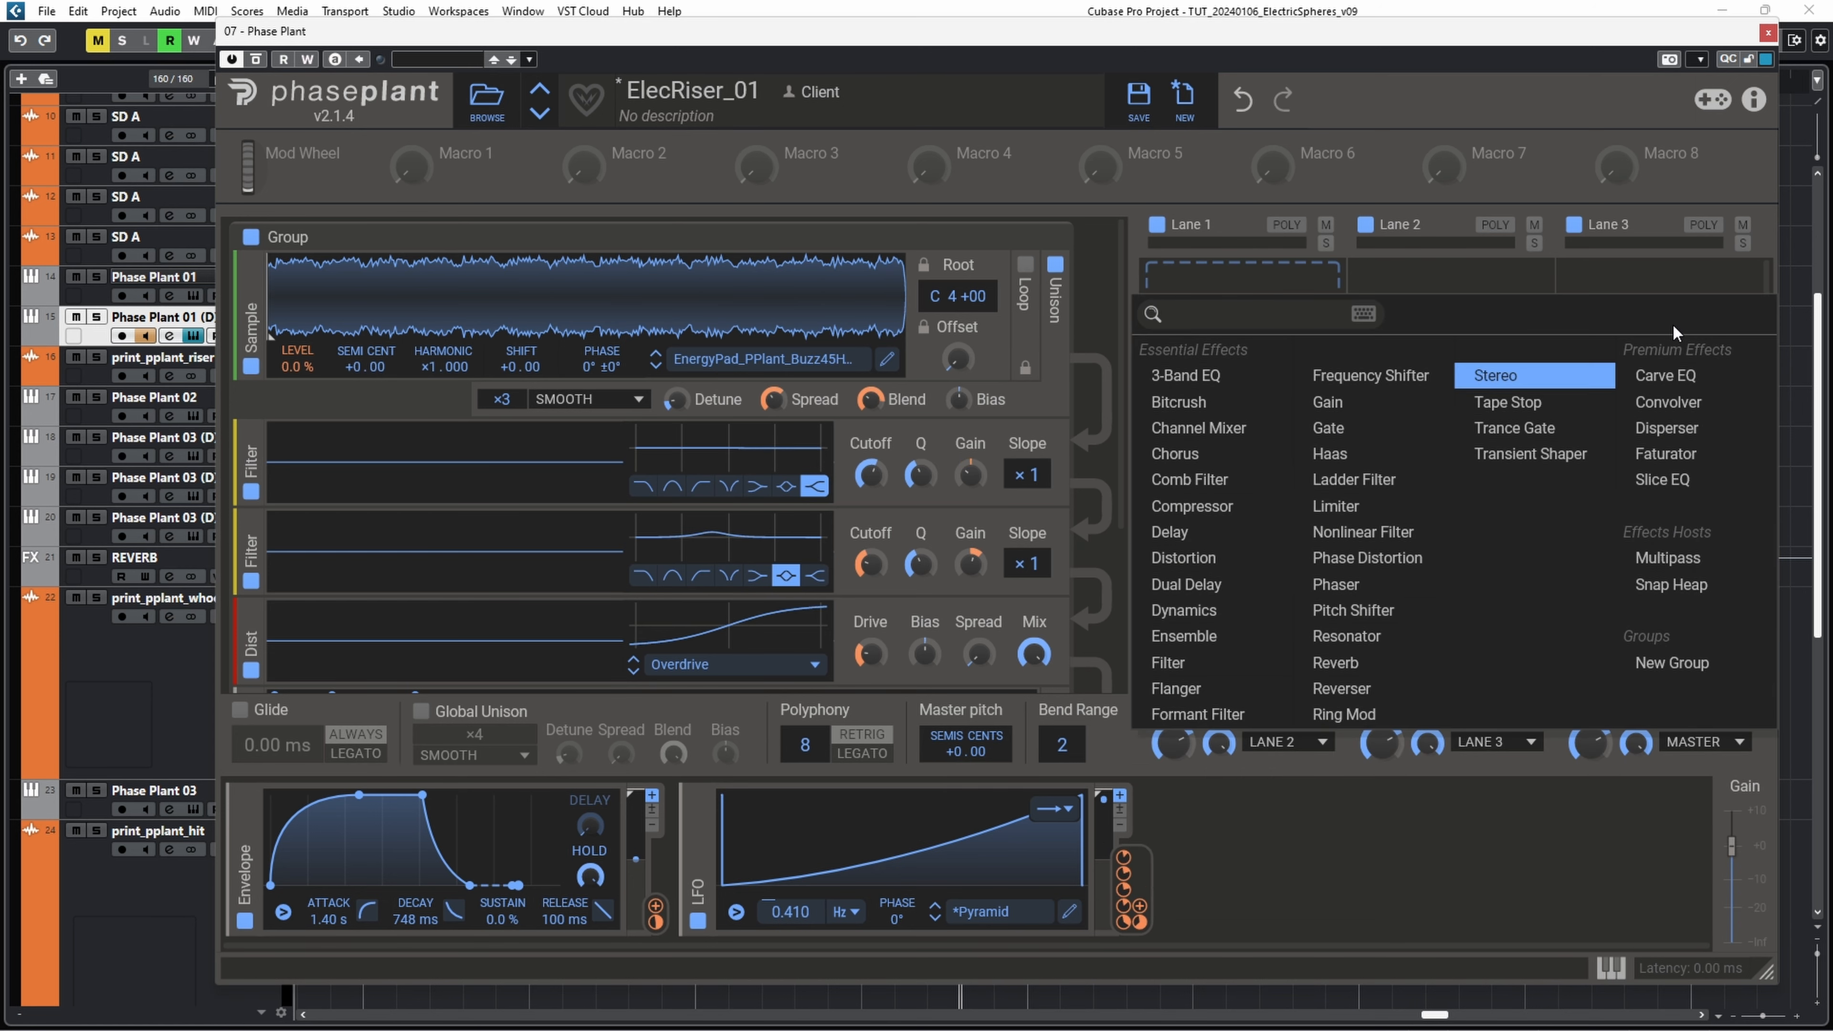
click(1403, 613)
click(1472, 335)
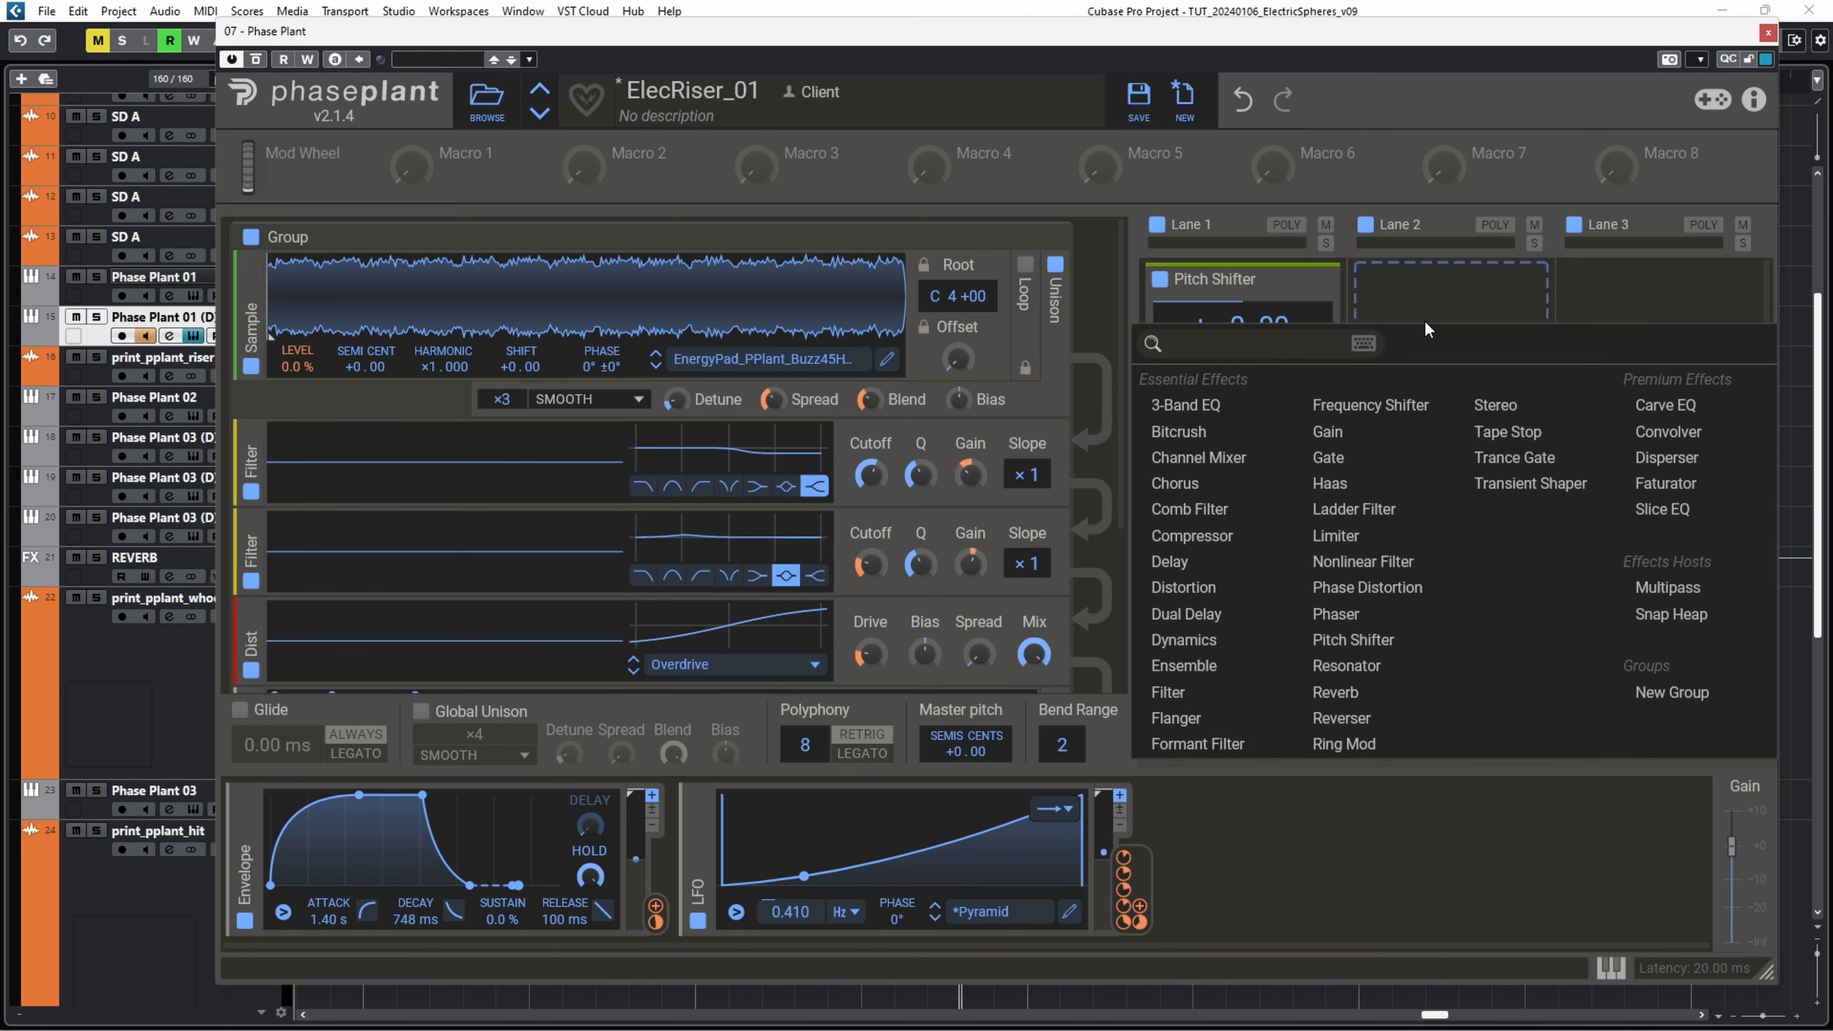
click(1200, 816)
click(1139, 906)
click(1243, 354)
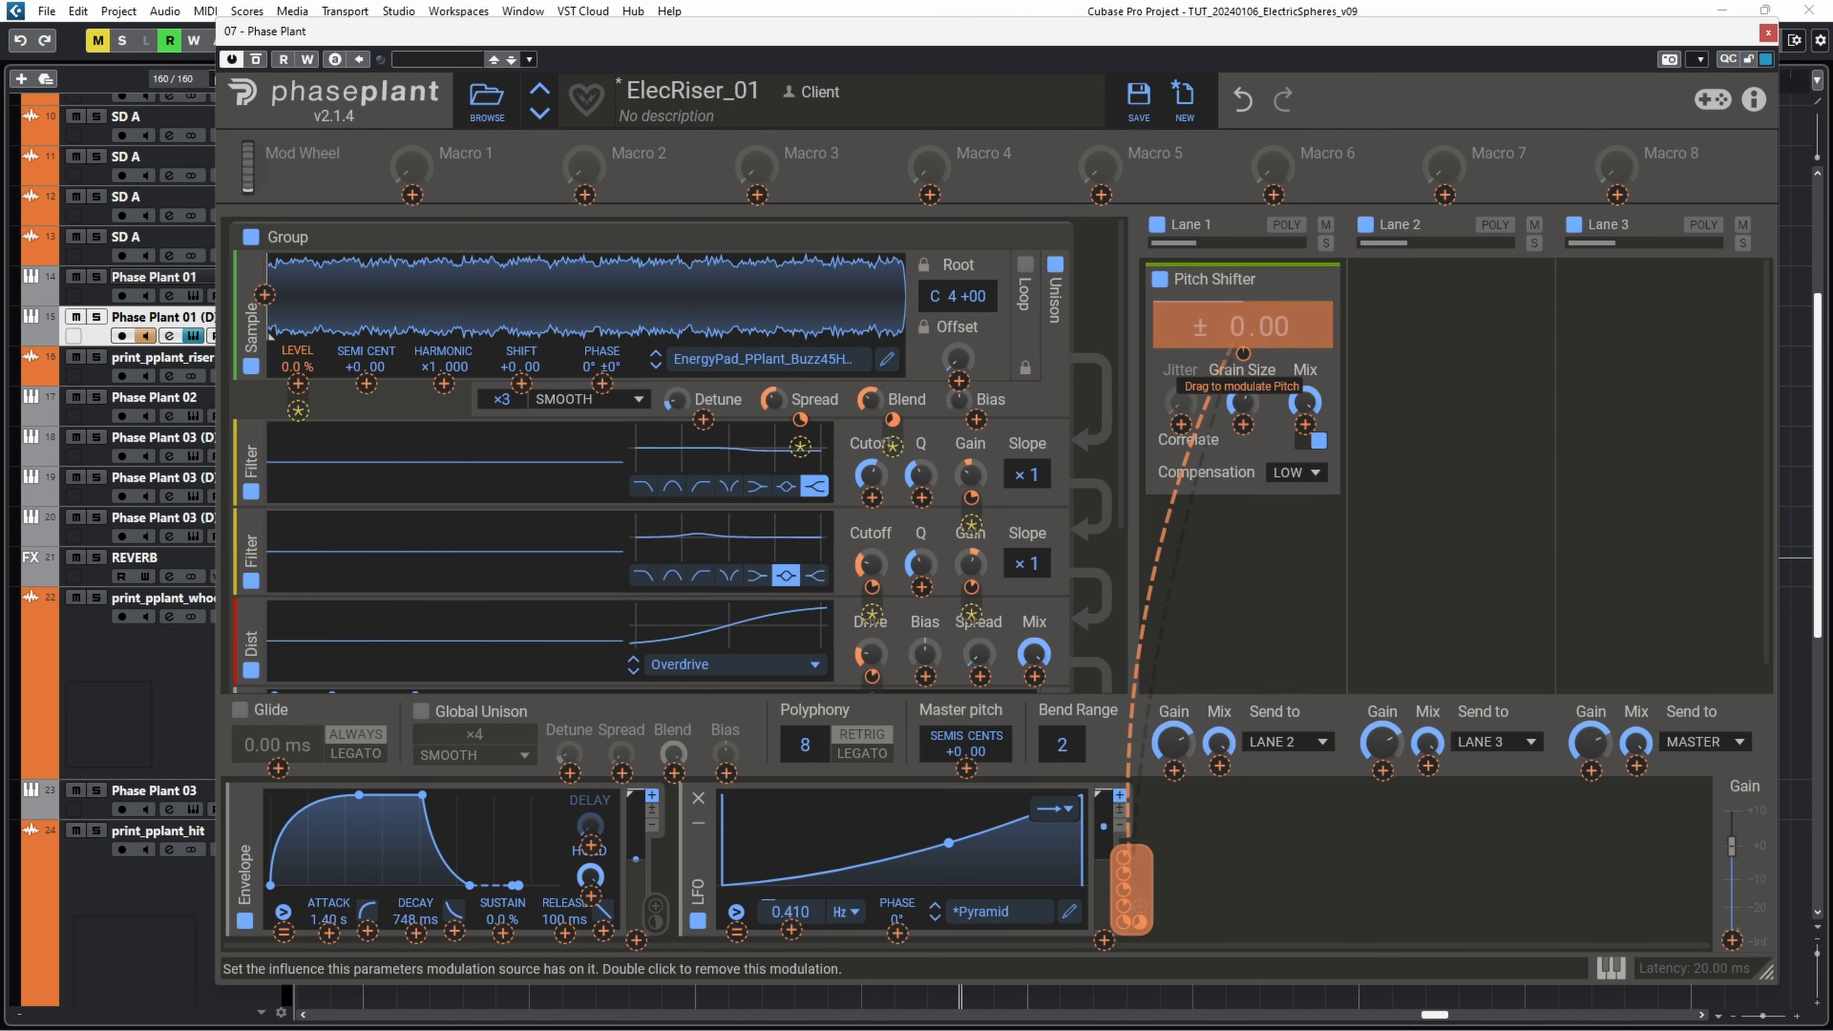
drag(1243, 363, 1238, 404)
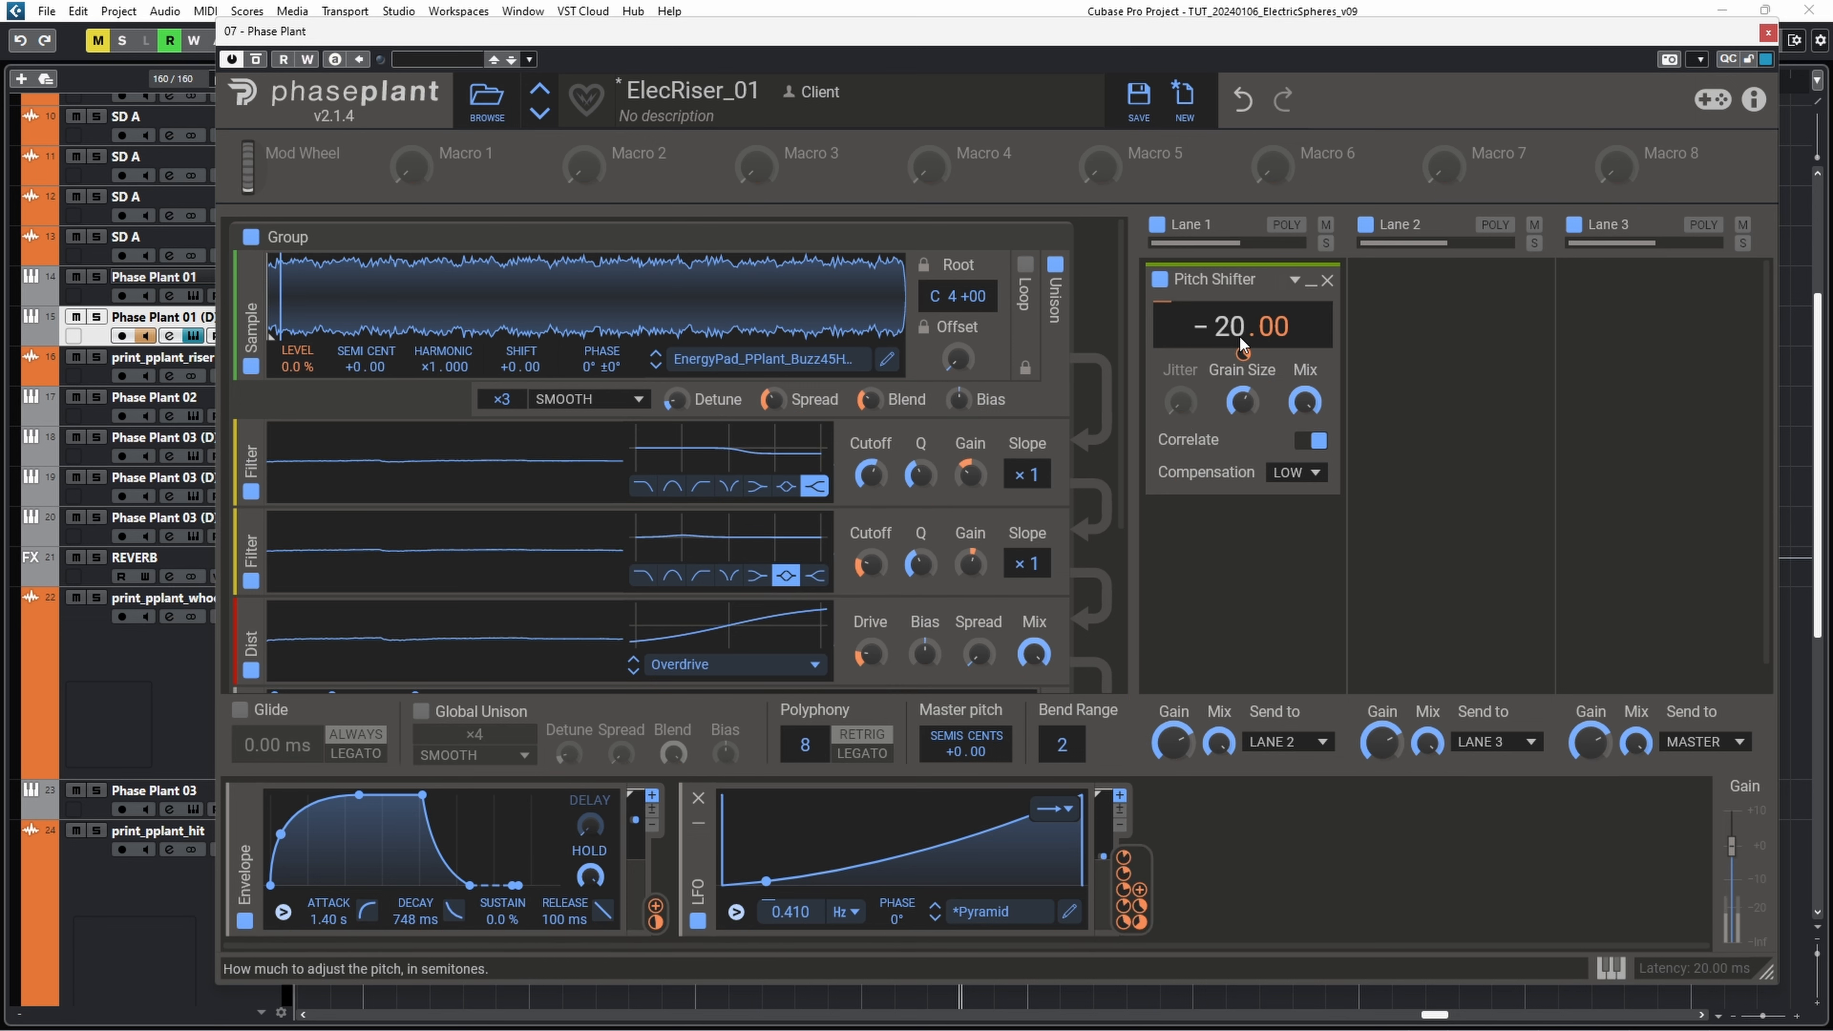
Step: Try the Pitch Shifter at −13 and −4 semitones with Correlate off and some Jitter, and remove it
drag(1234, 333, 1229, 330)
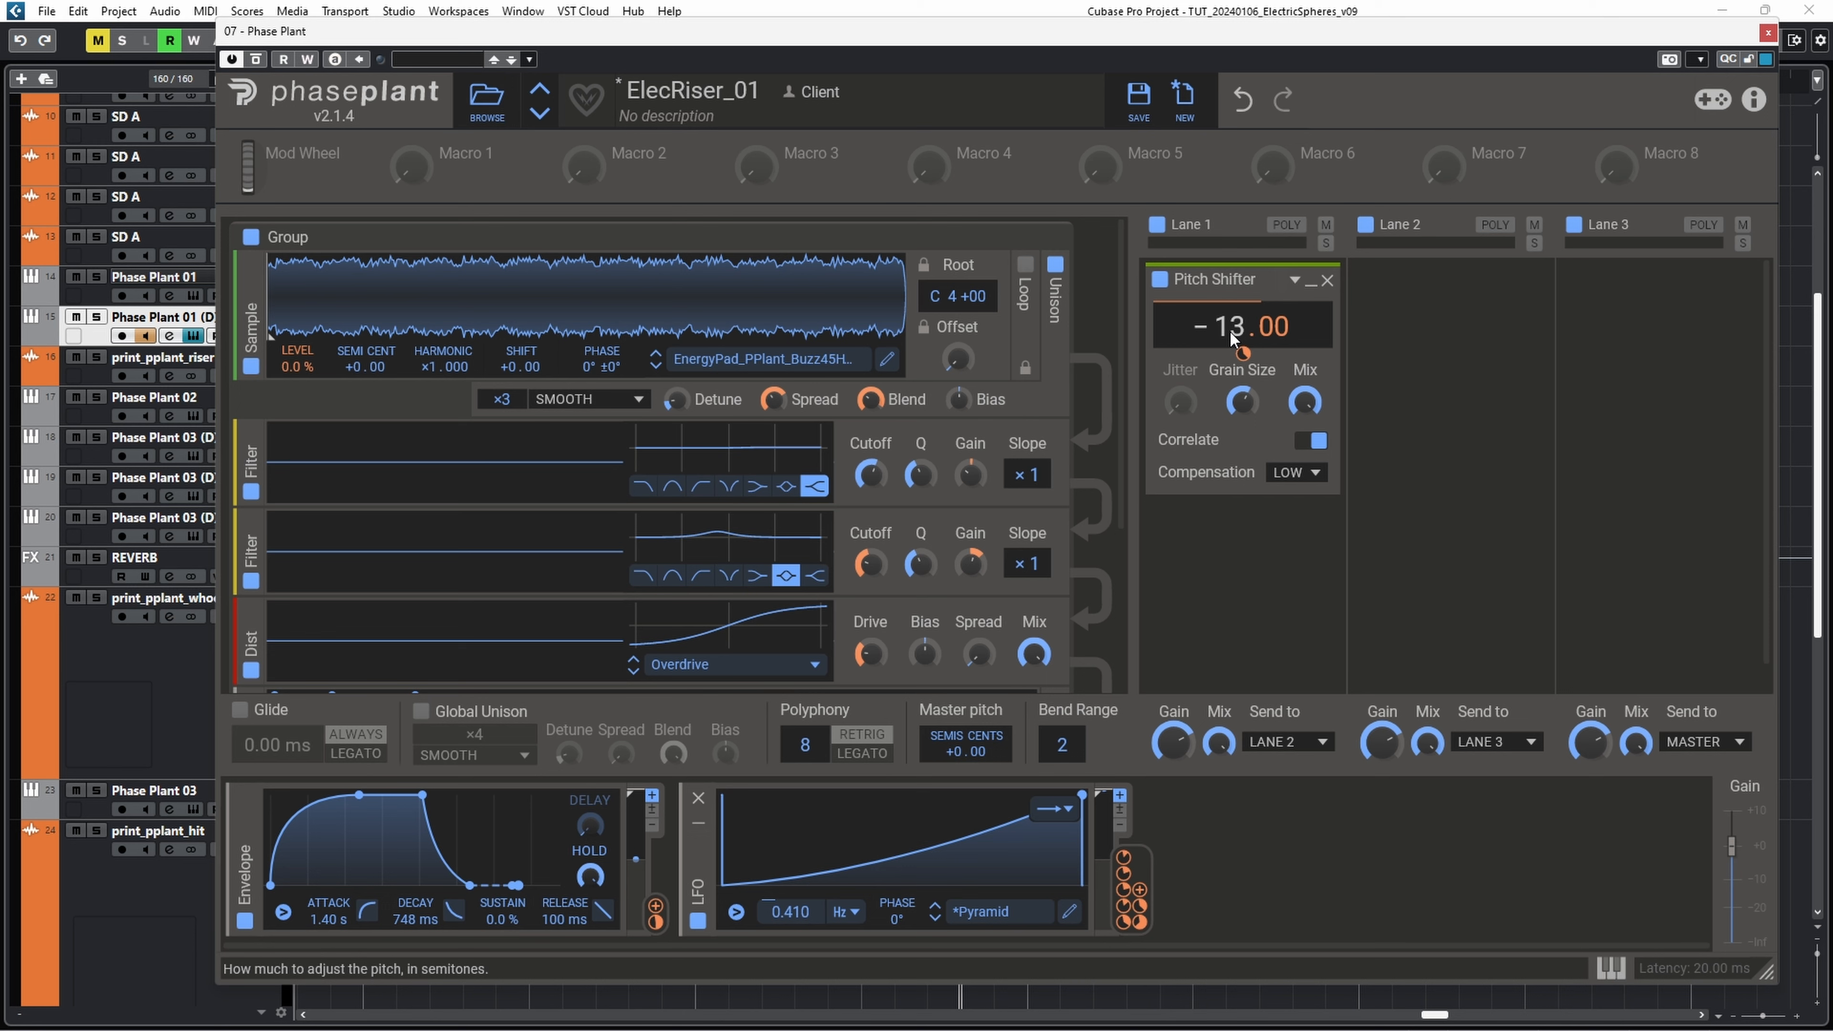
click(1311, 440)
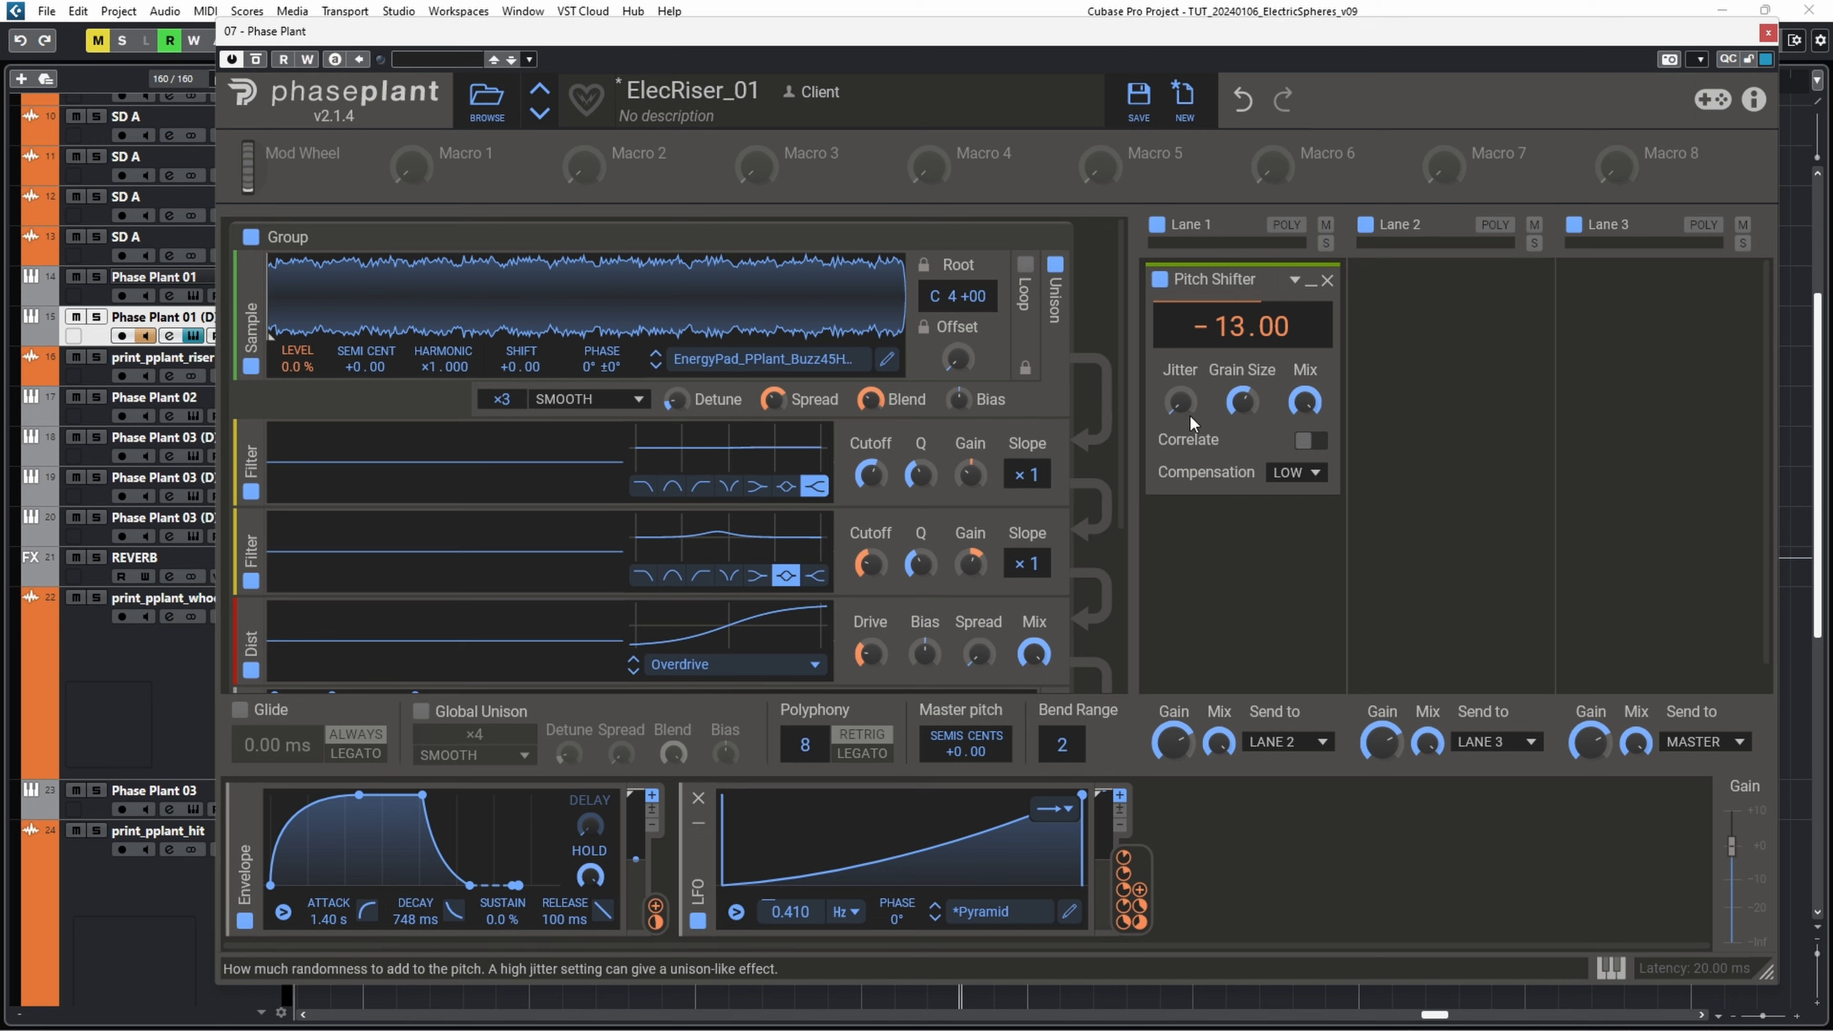
drag(1230, 329, 1226, 324)
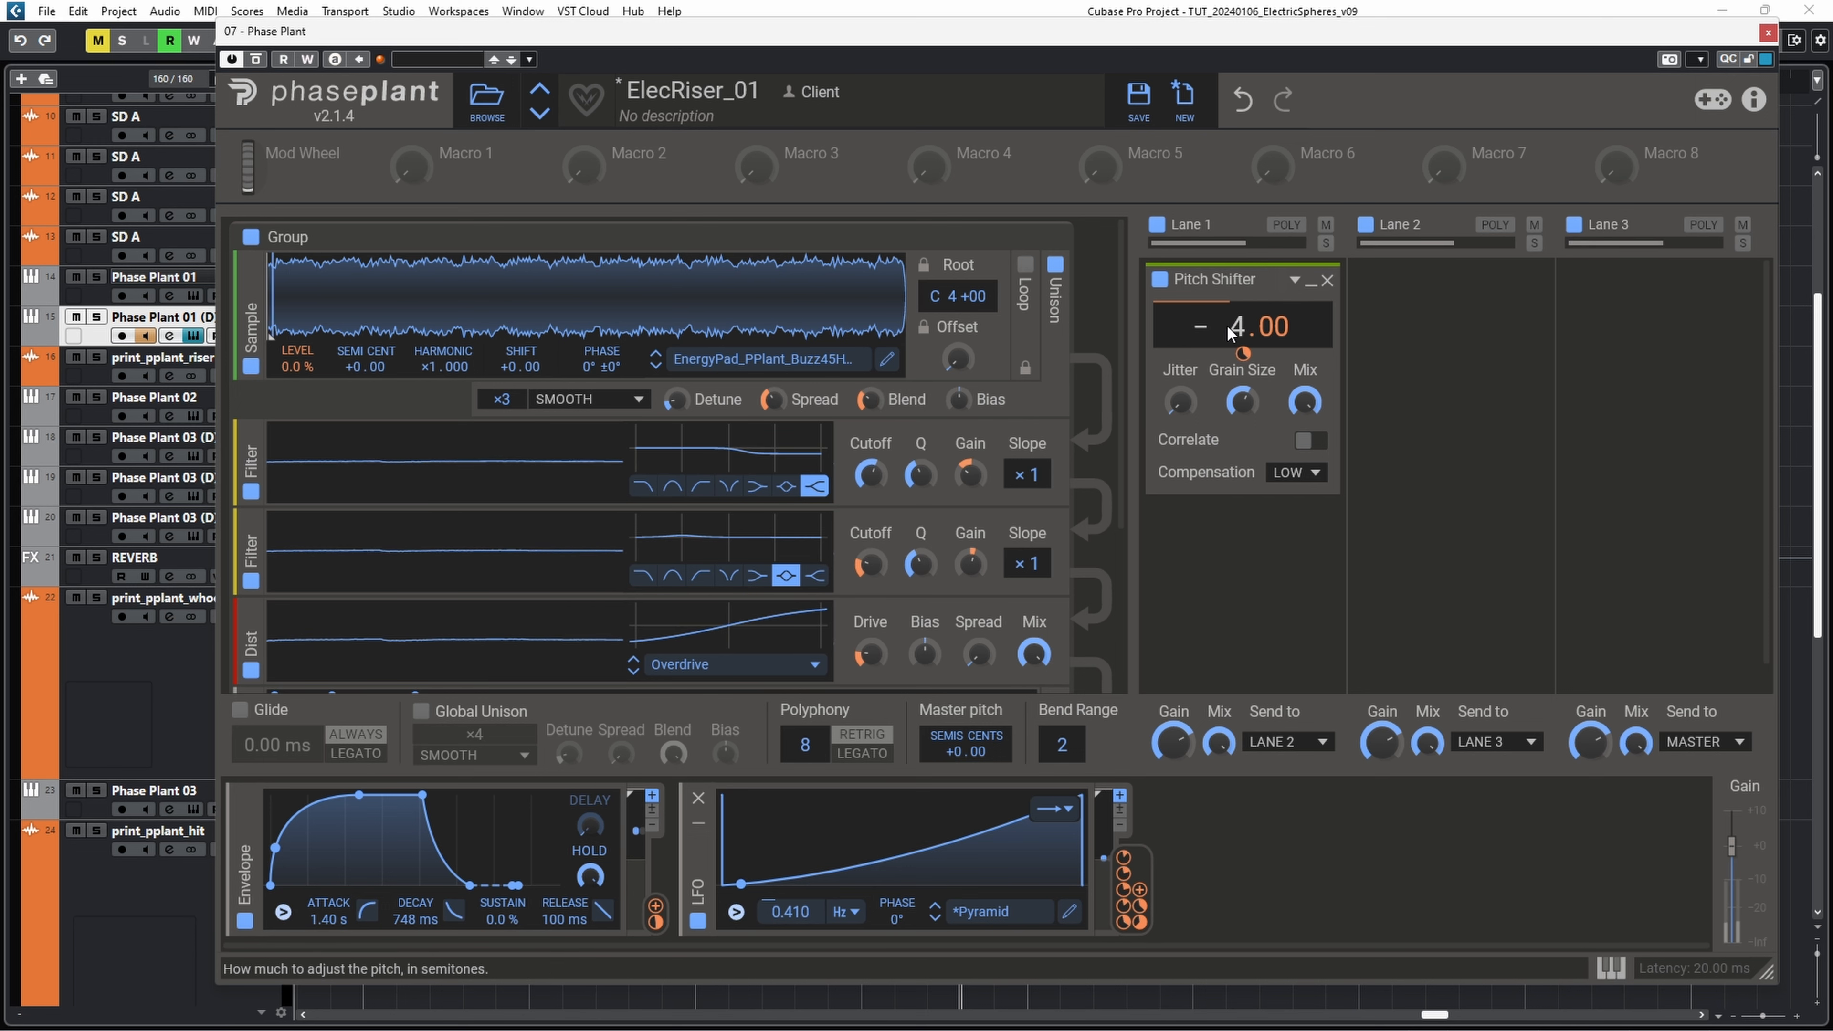
drag(1181, 404, 1245, 368)
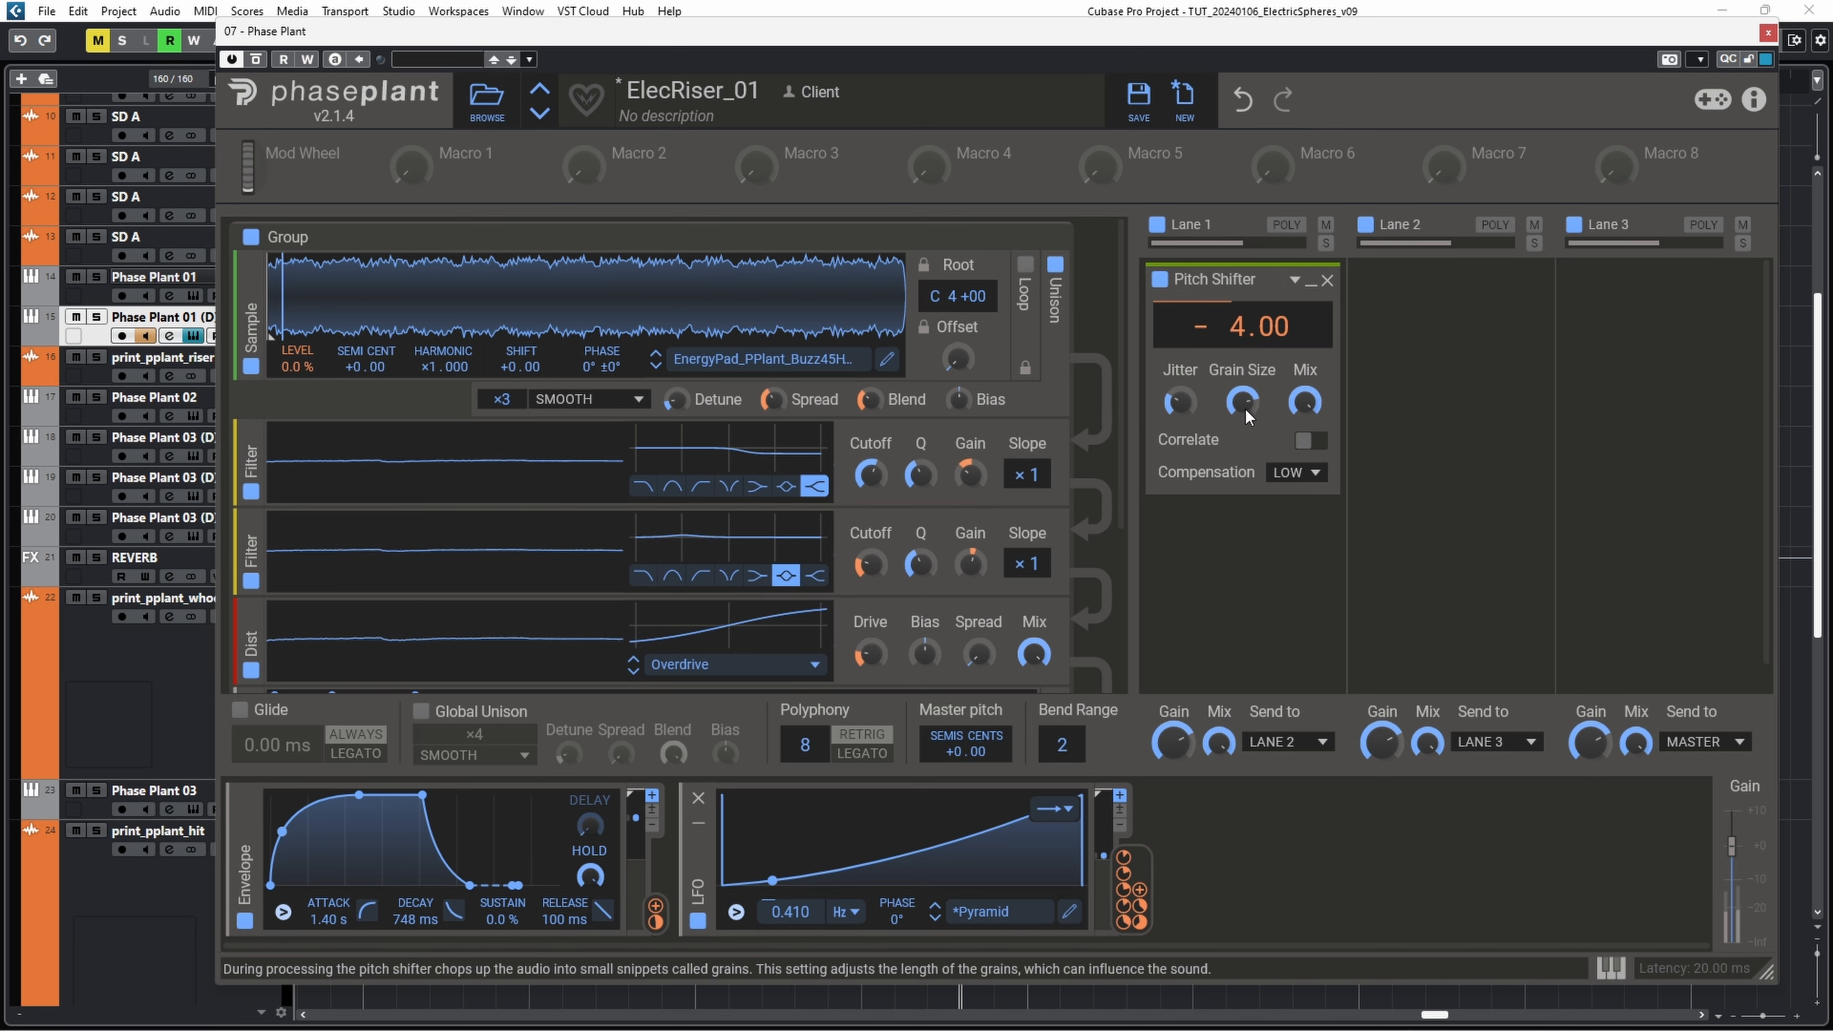
click(1325, 283)
Step: Try a Frequency Shifter on Lane 1 at −138 Hz with its frequency modulated by the LFO, and remove it
click(1237, 303)
click(1394, 278)
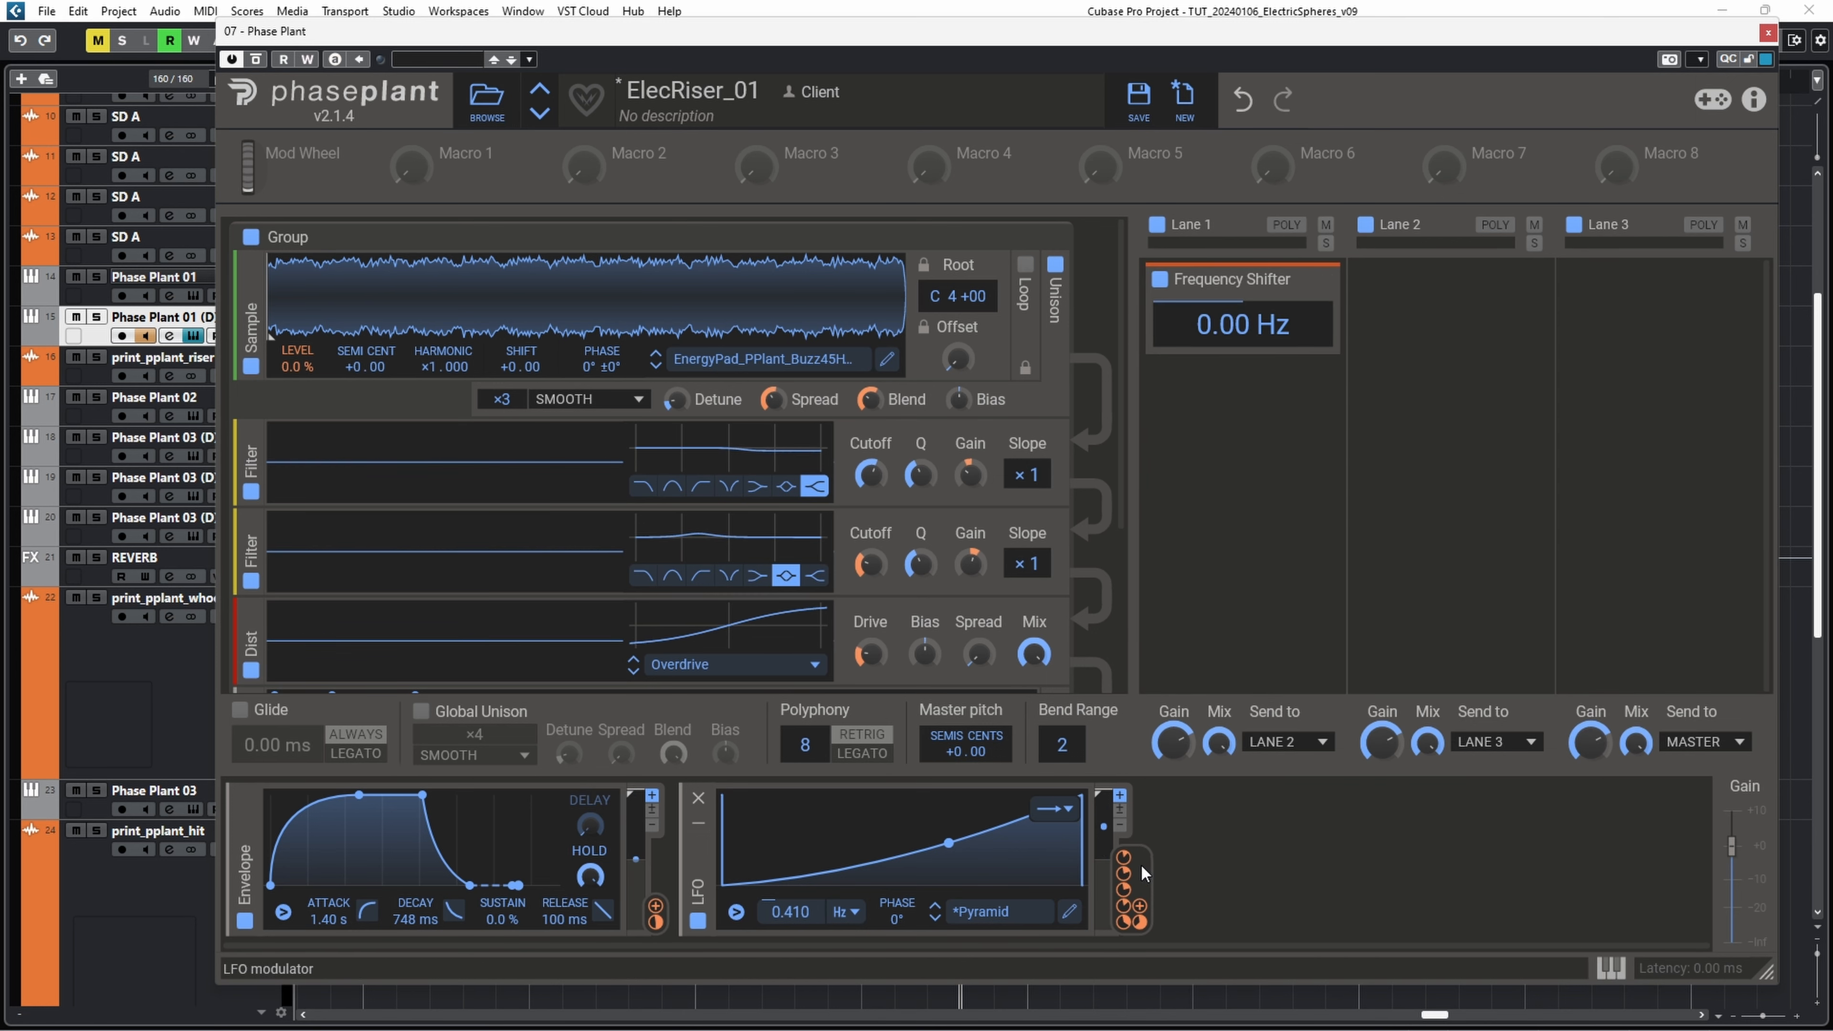
drag(1147, 898, 1219, 331)
click(1198, 336)
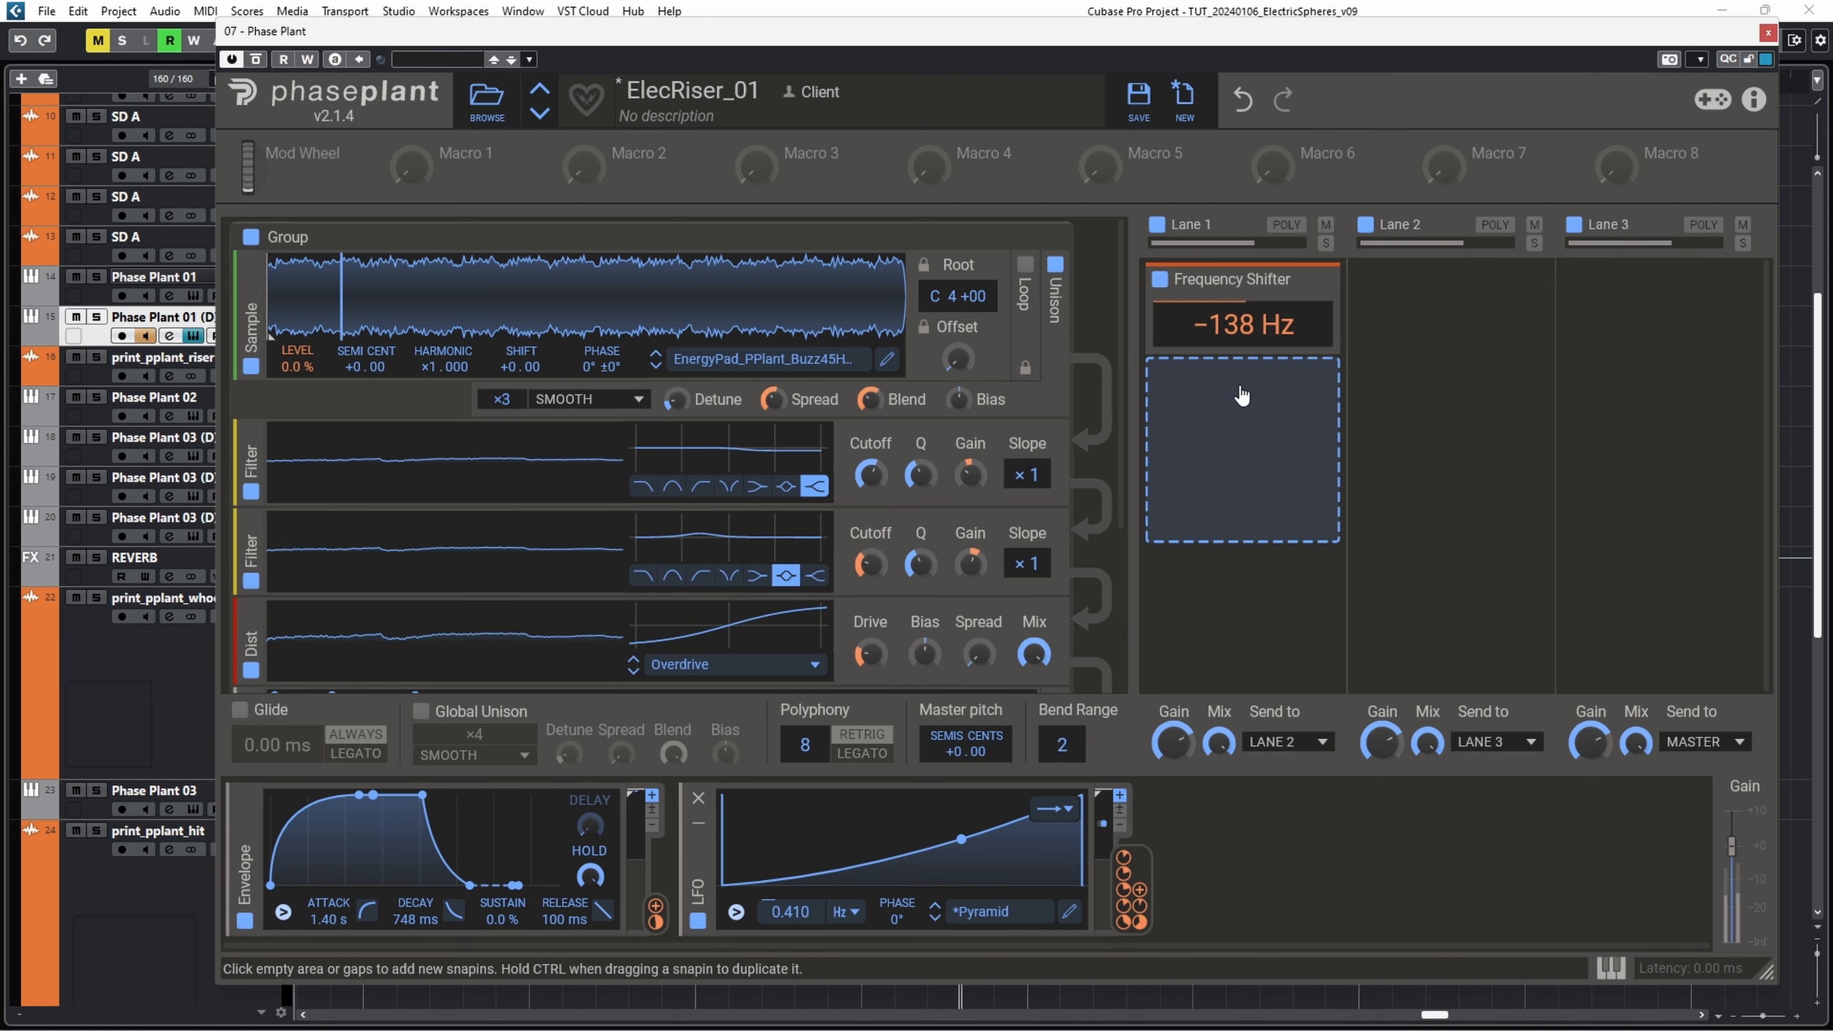
click(1331, 280)
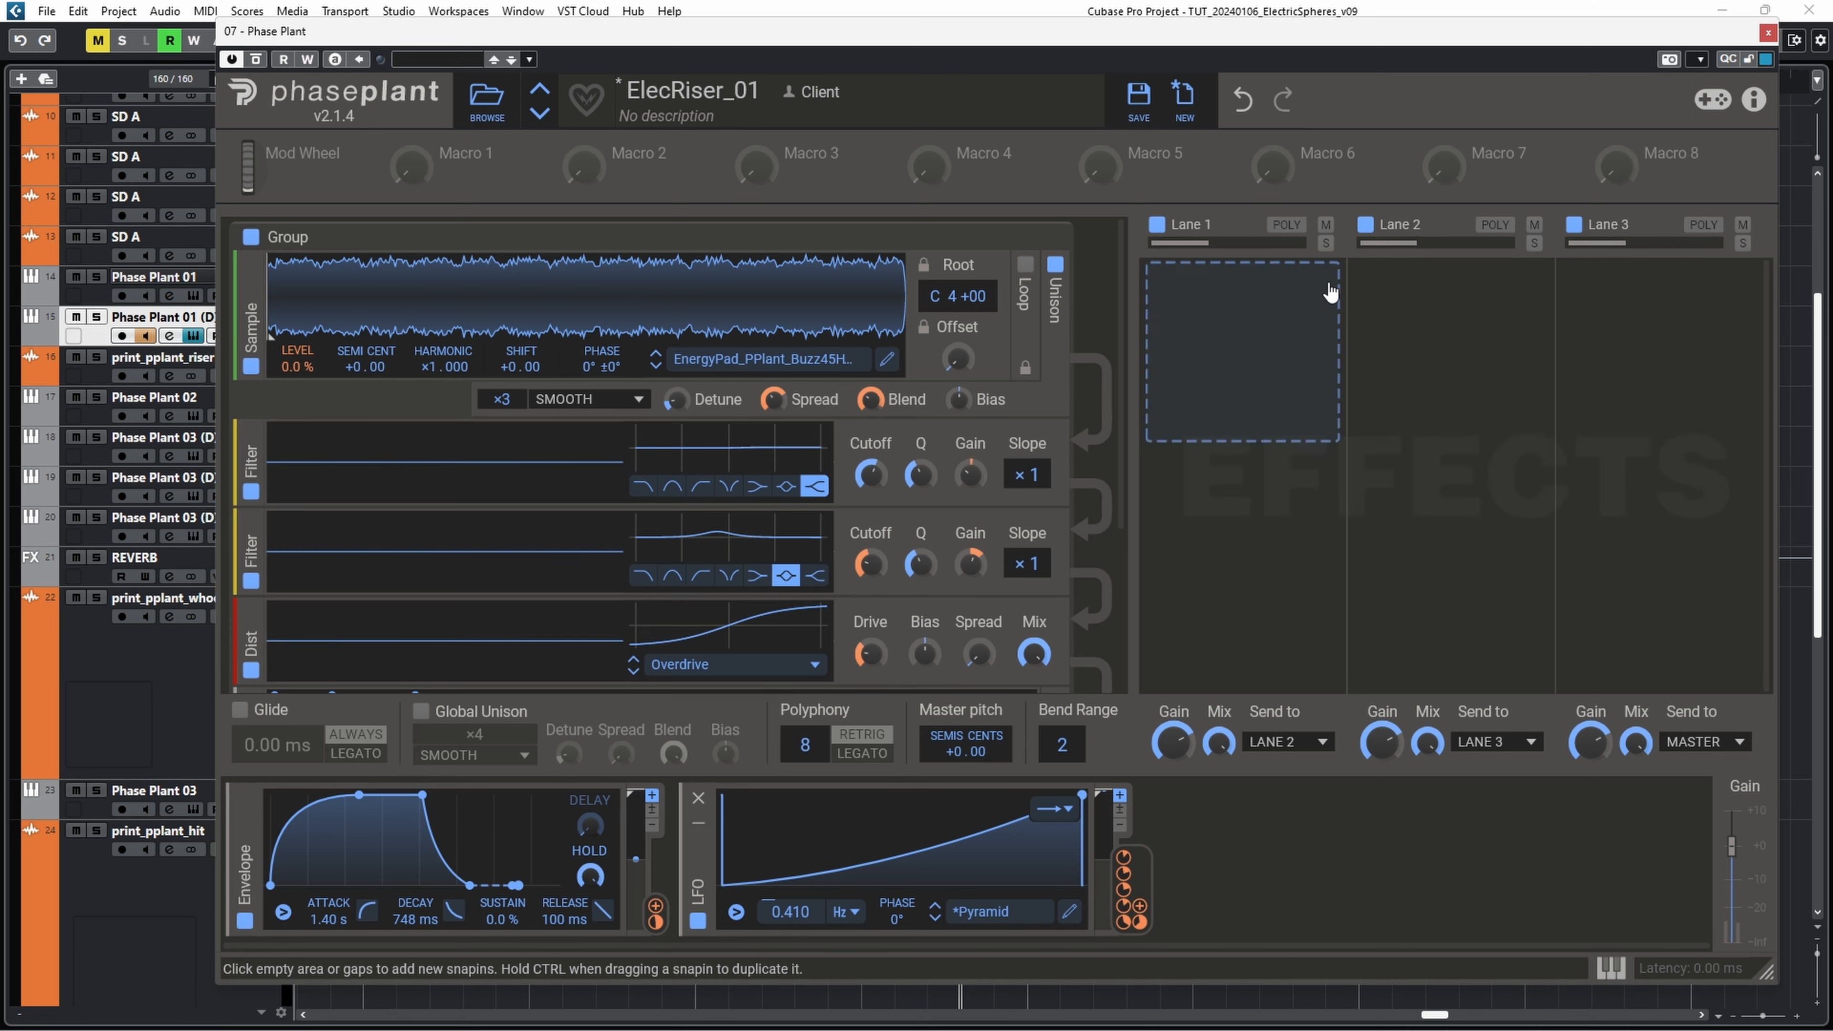
Step: Assign the LFO to the sample's semitone pitch again
drag(1143, 903, 376, 464)
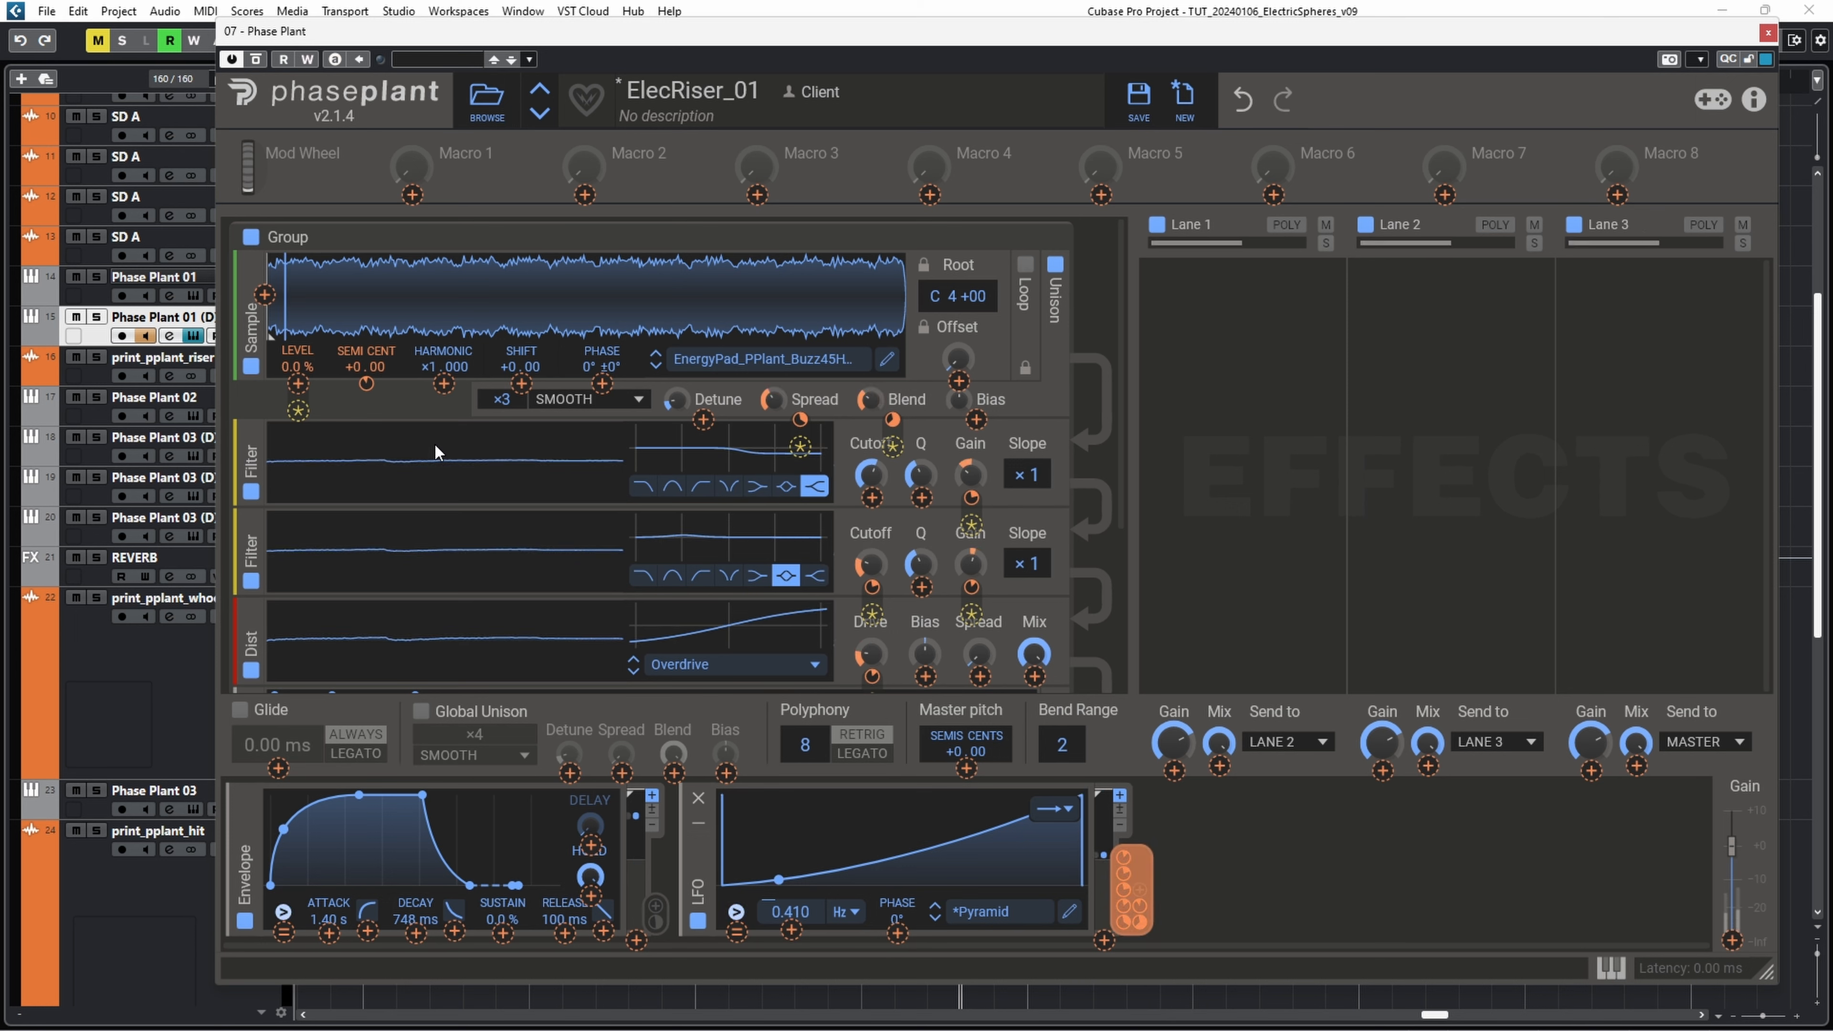
Step: Raise the sample's pitch to +4 semitones and load the EnergyPad_Pplant_Model_16_WoahCycle sample
drag(350, 349, 350, 321)
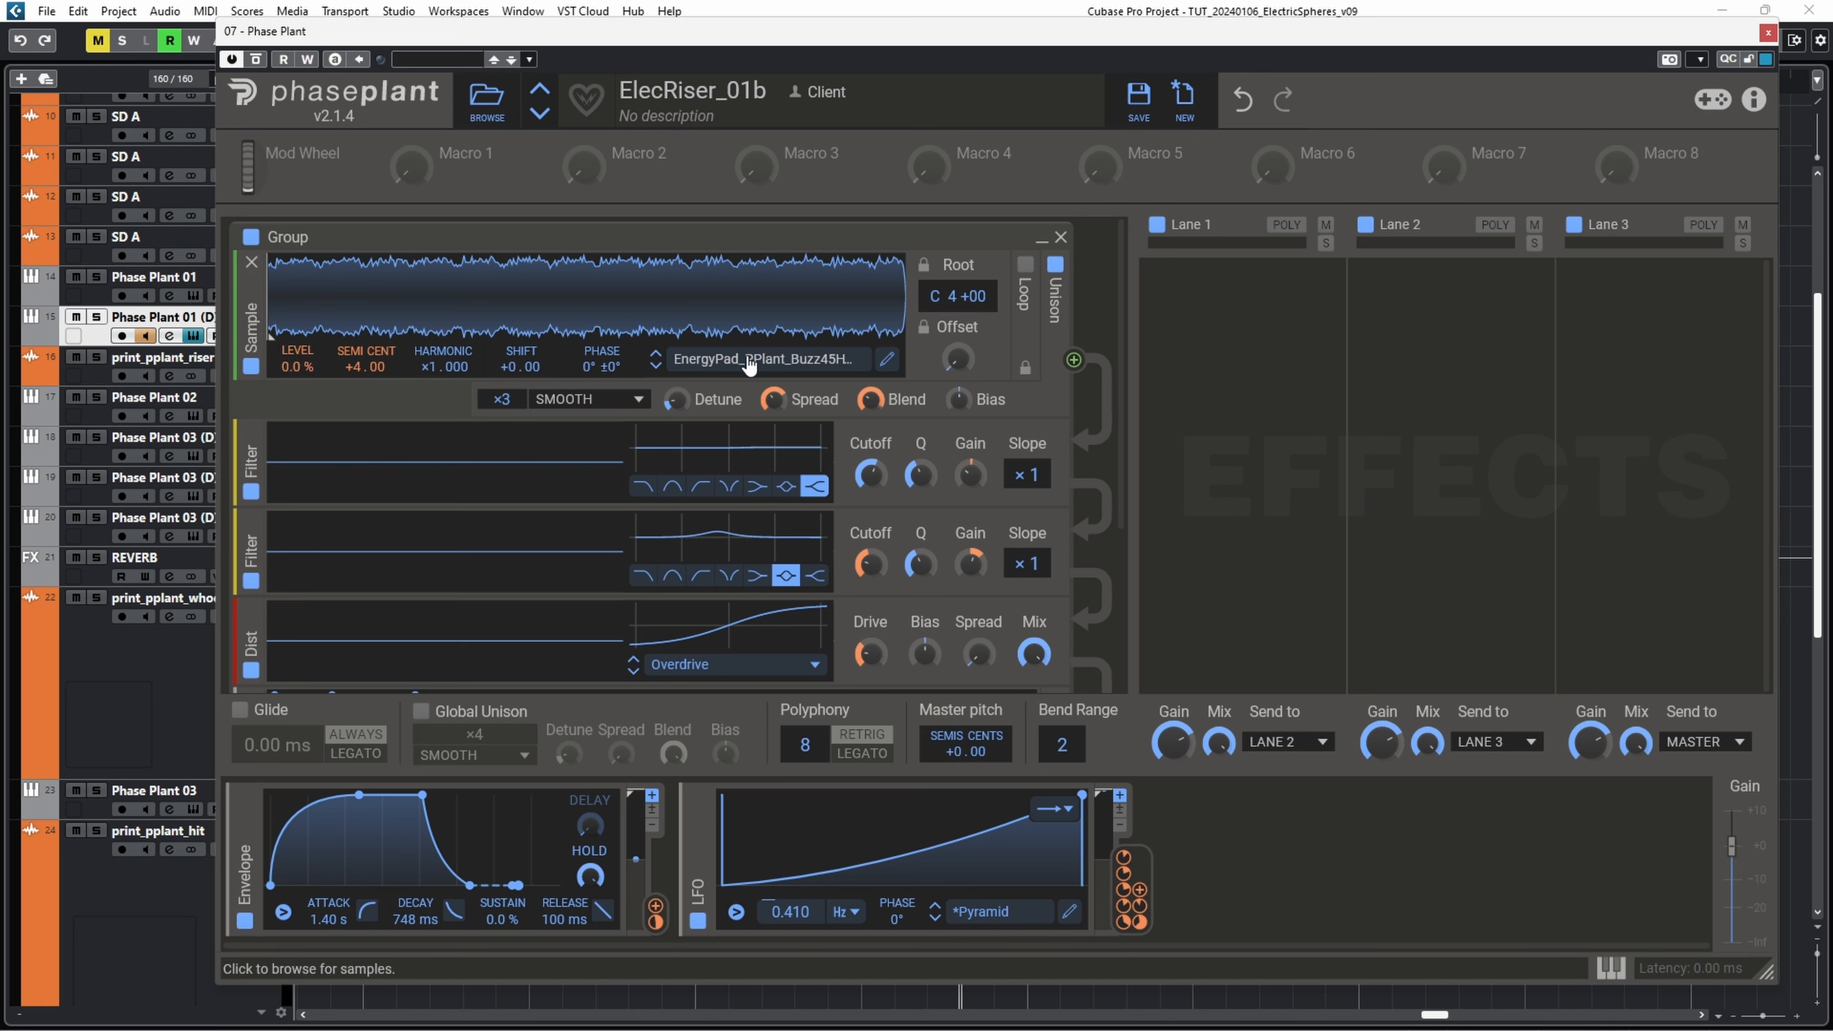
click(765, 359)
scroll(1384, 561, down, 5)
scroll(1385, 560, down, 5)
scroll(1392, 586, up, 1)
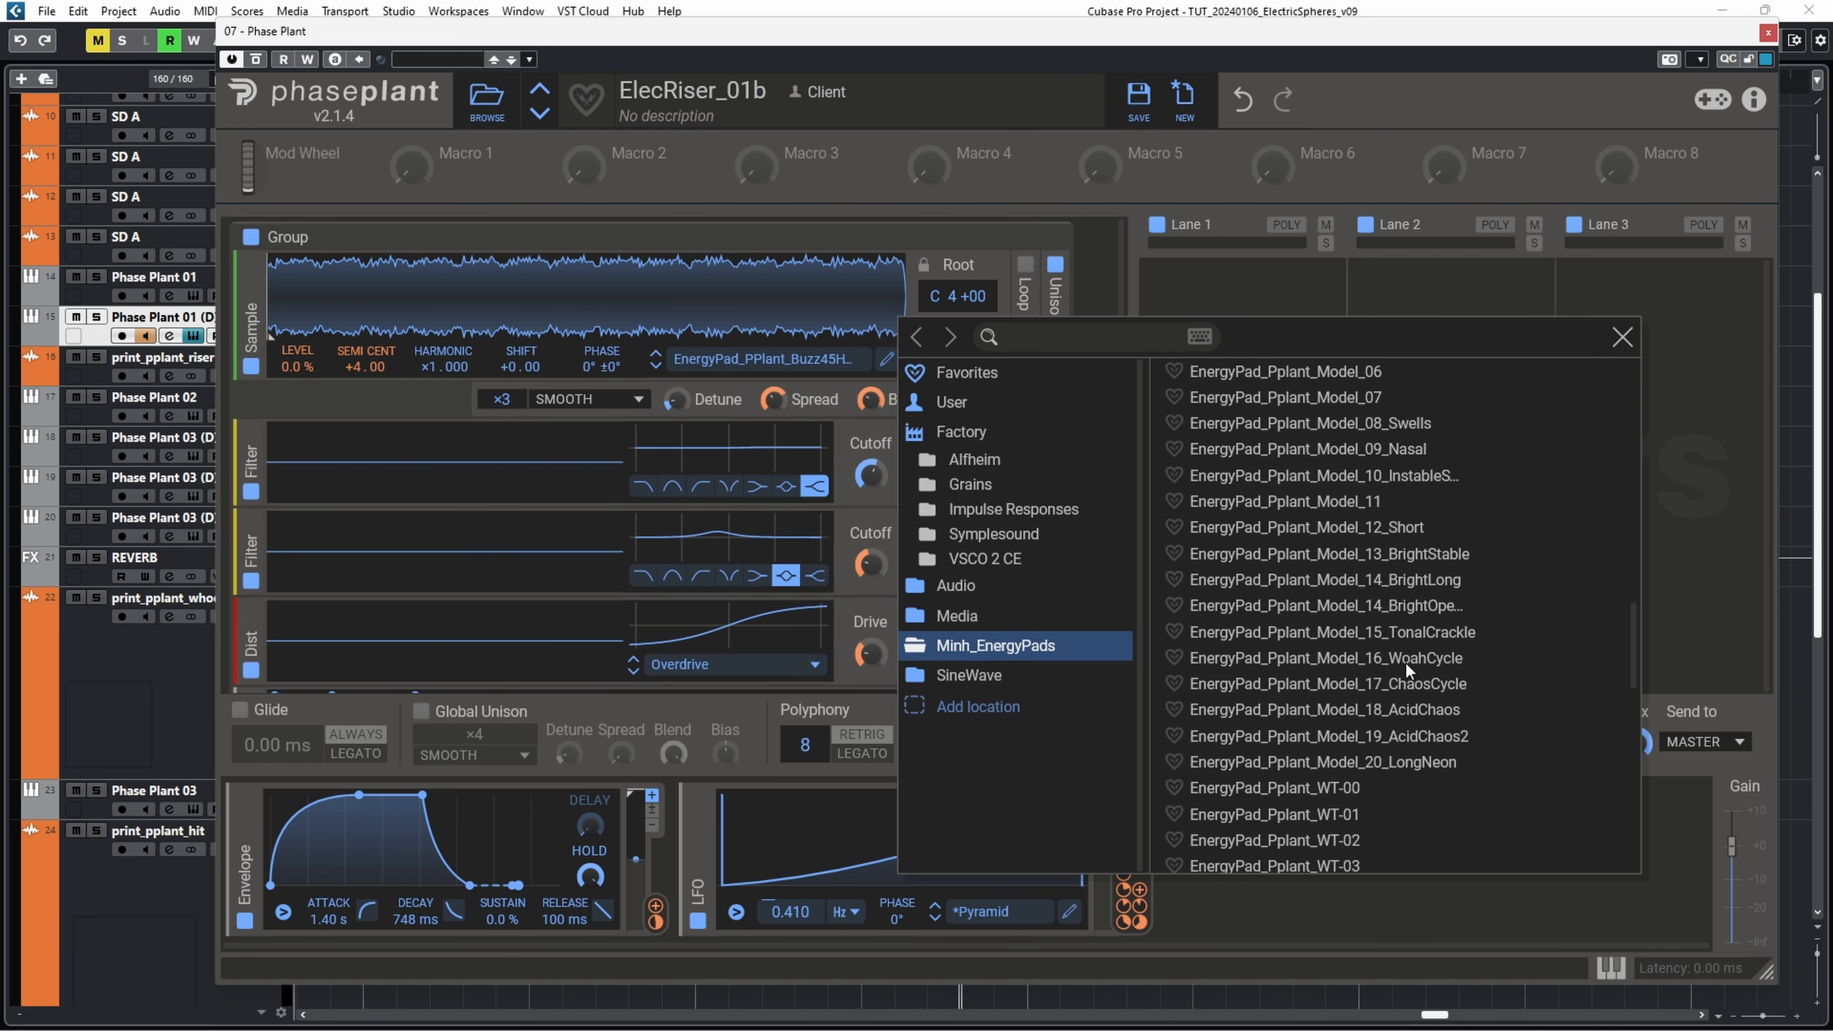
click(1406, 665)
click(1622, 337)
Step: Delete the second half of the sample in the Sample Editor, from just before grid mark 4 to the end
click(886, 359)
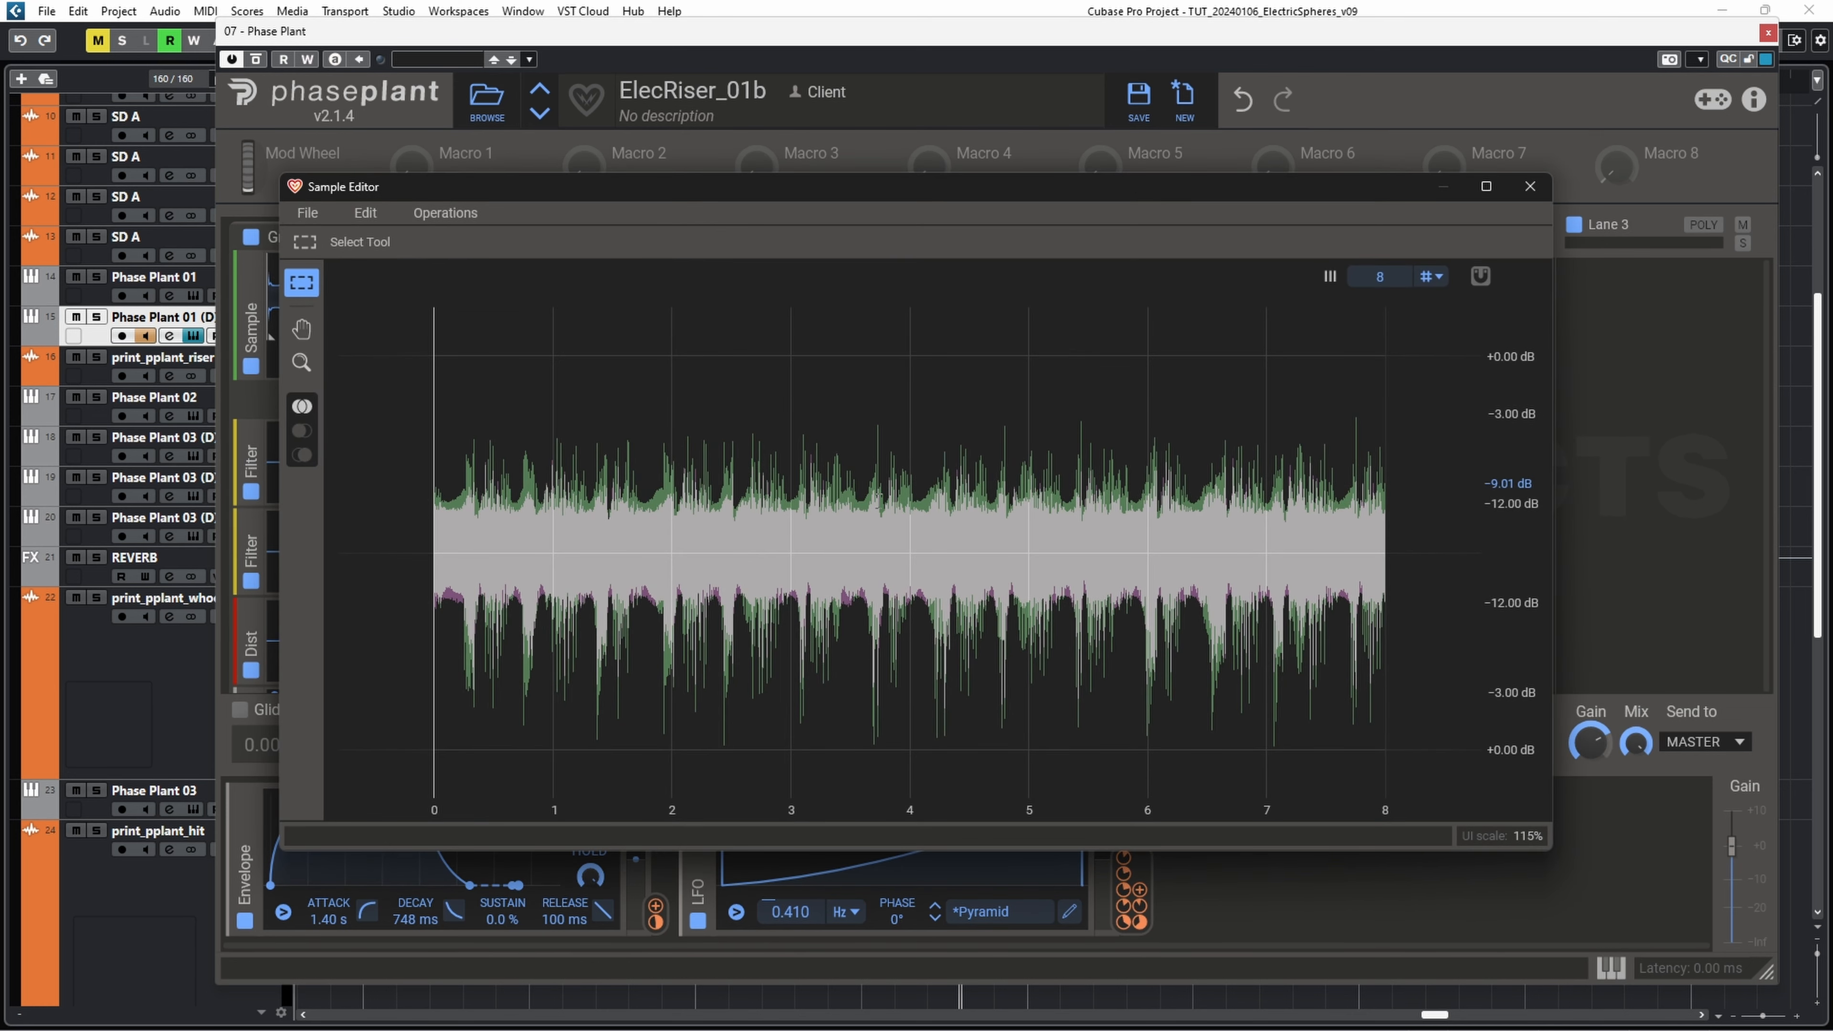
drag(908, 468, 1387, 470)
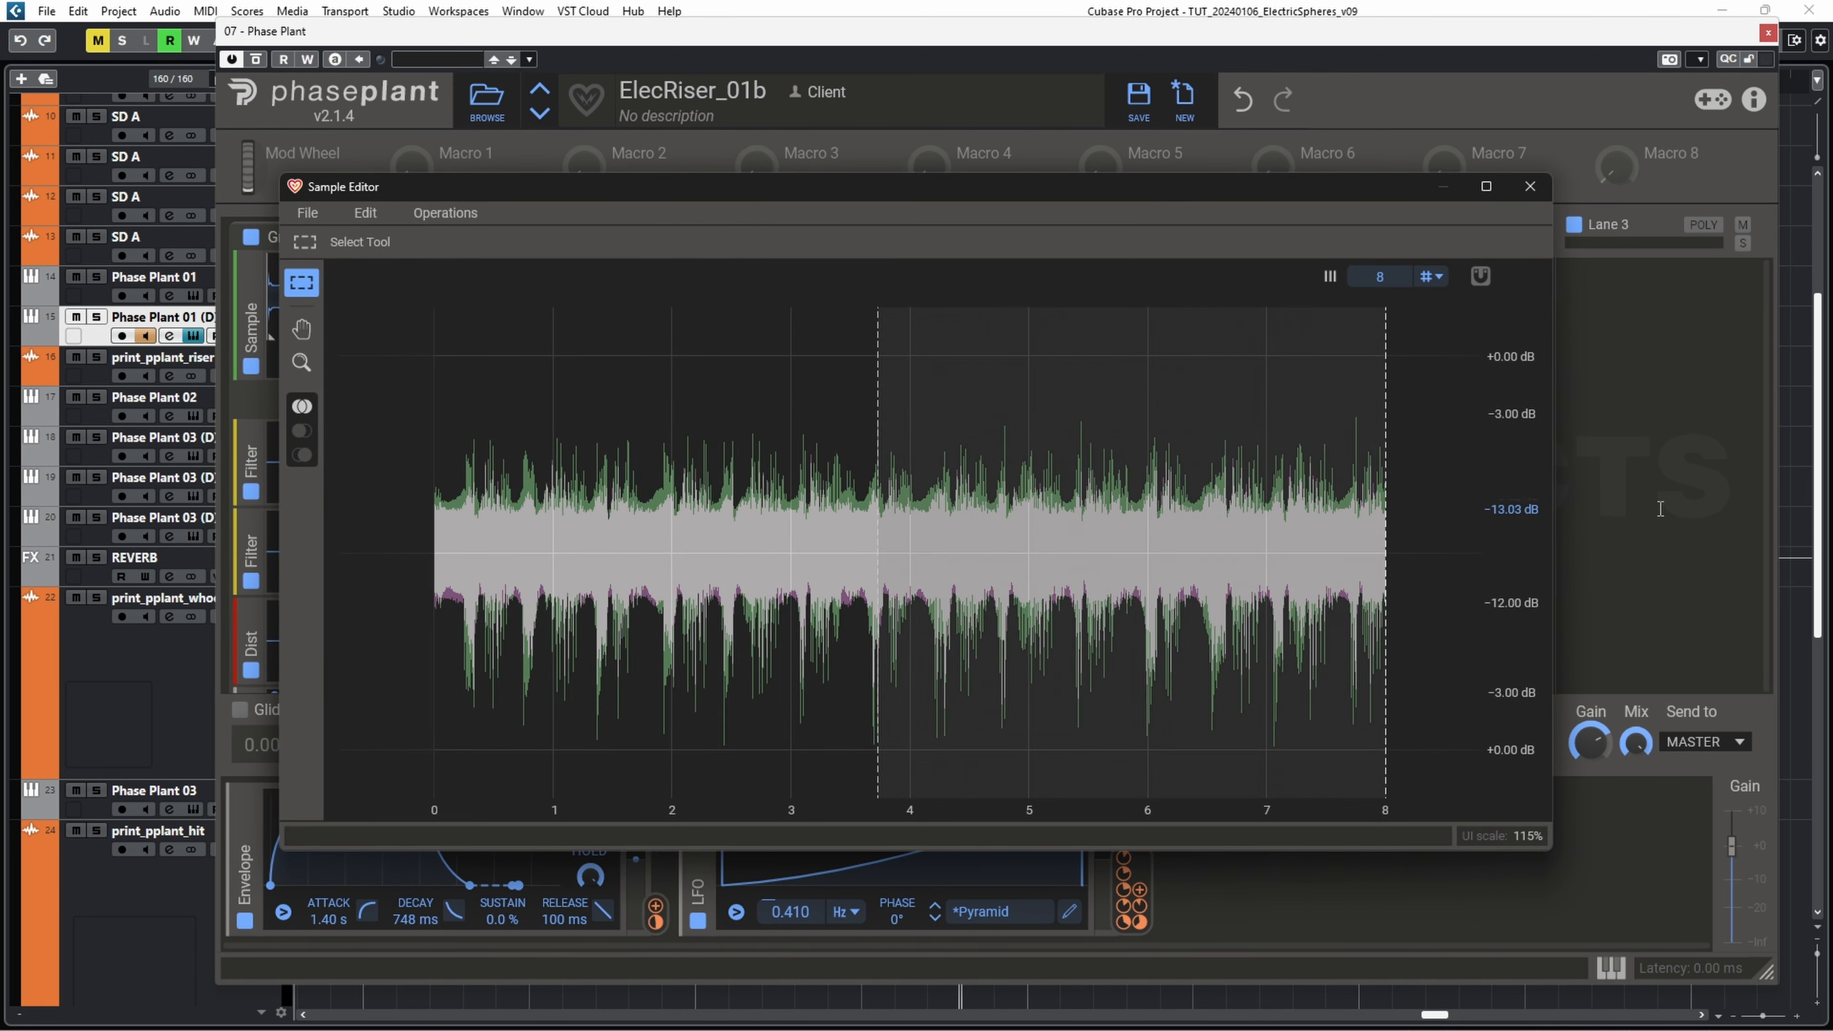
key(Delete)
click(1530, 186)
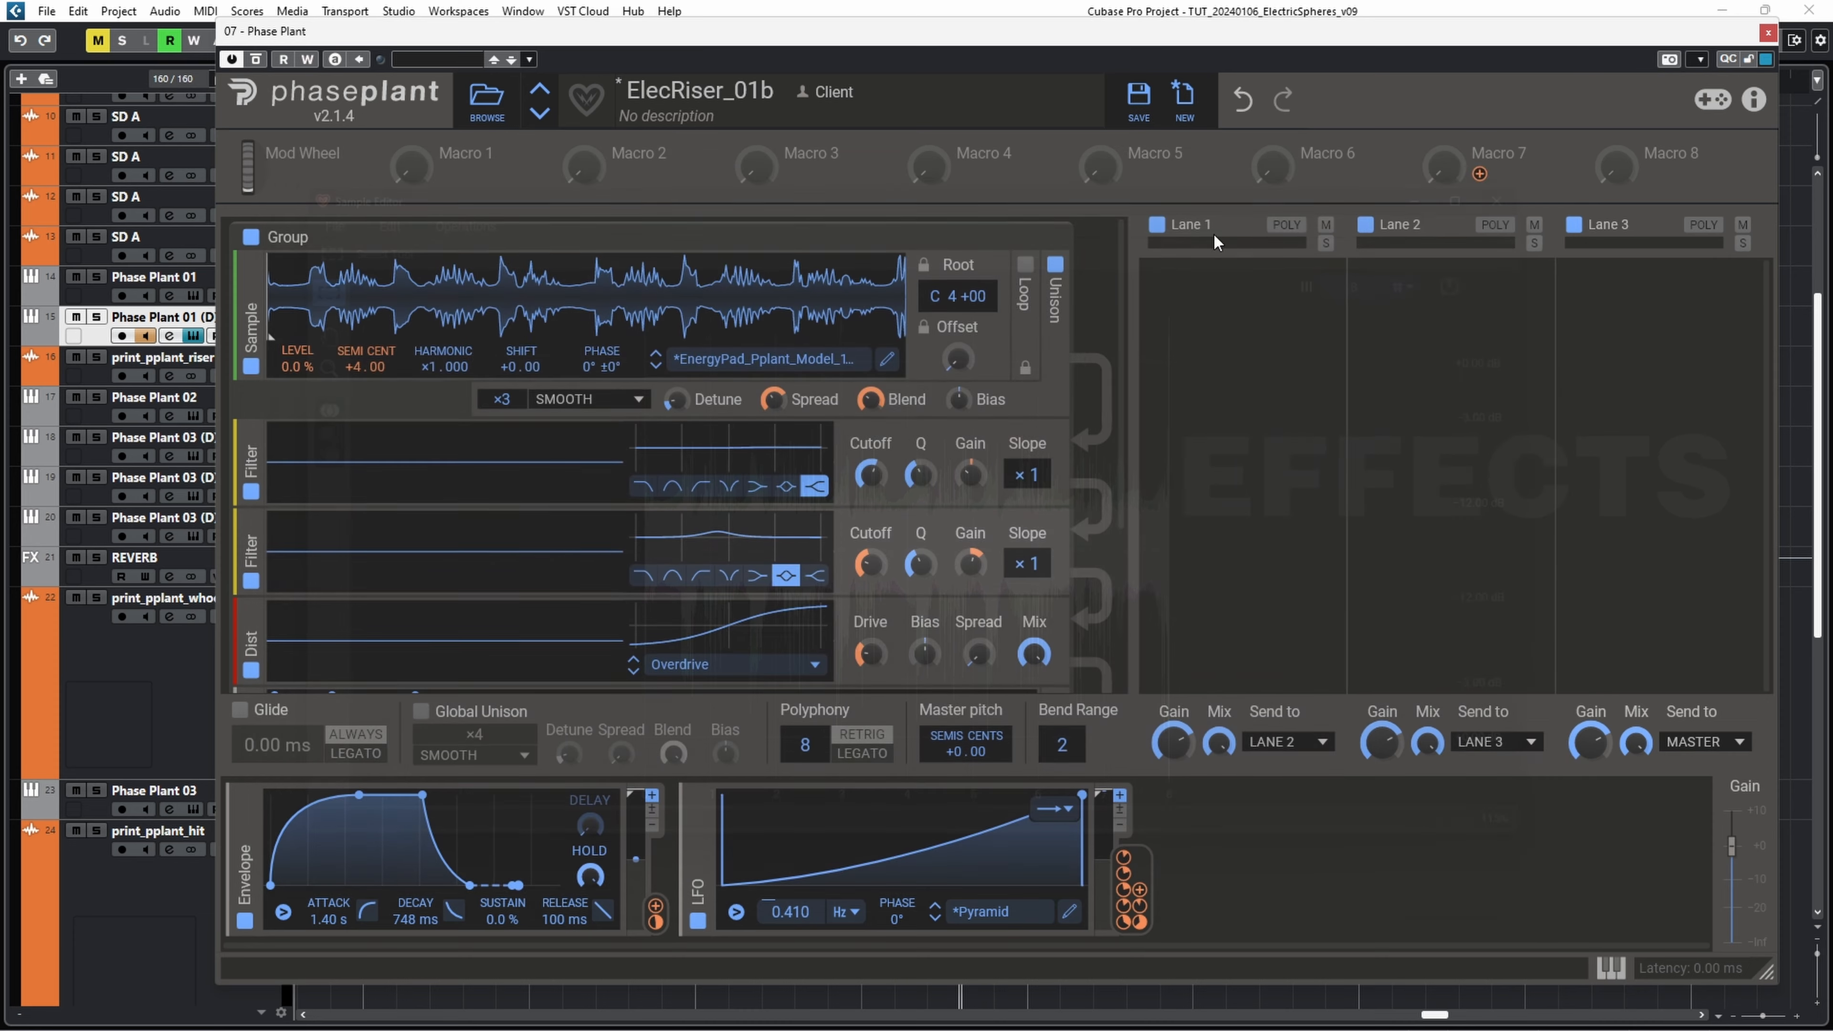
Step: Enable looping on the sample and shorten the loop to a small region near its start
click(1020, 285)
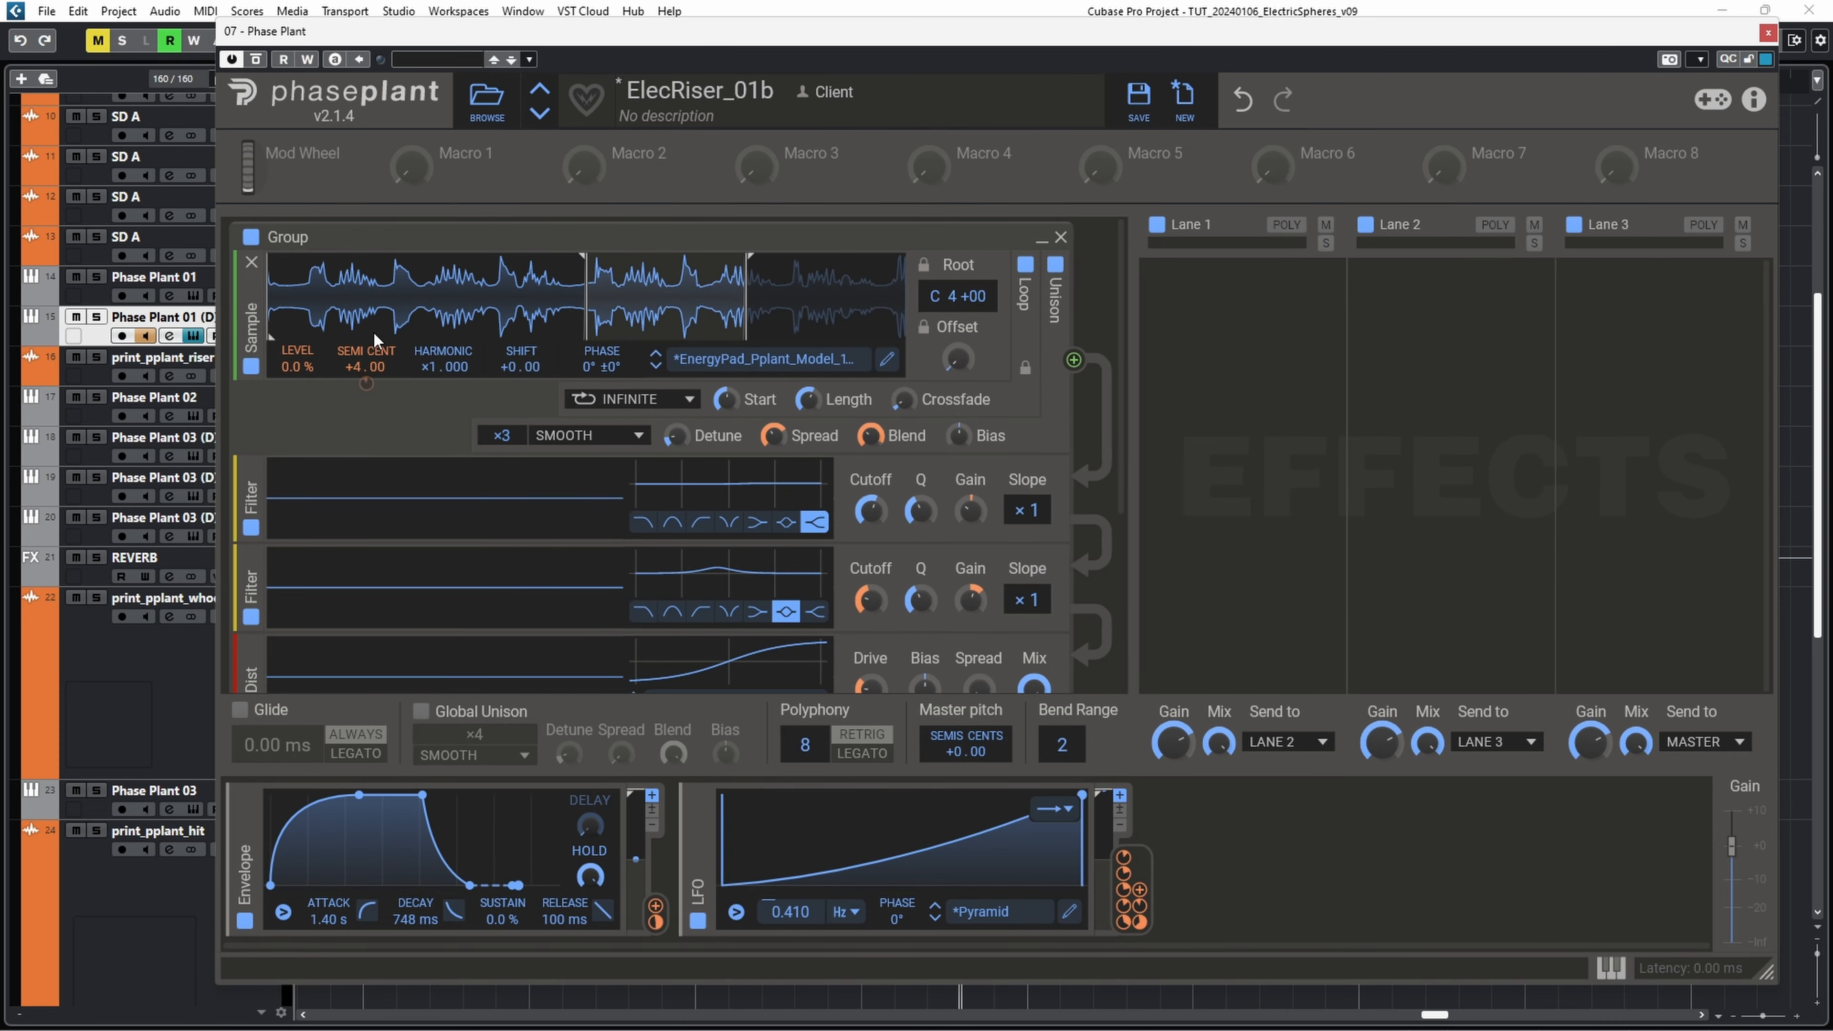
mouse_move(507, 307)
mouse_down()
mouse_move(386, 301)
mouse_move(469, 335)
mouse_up()
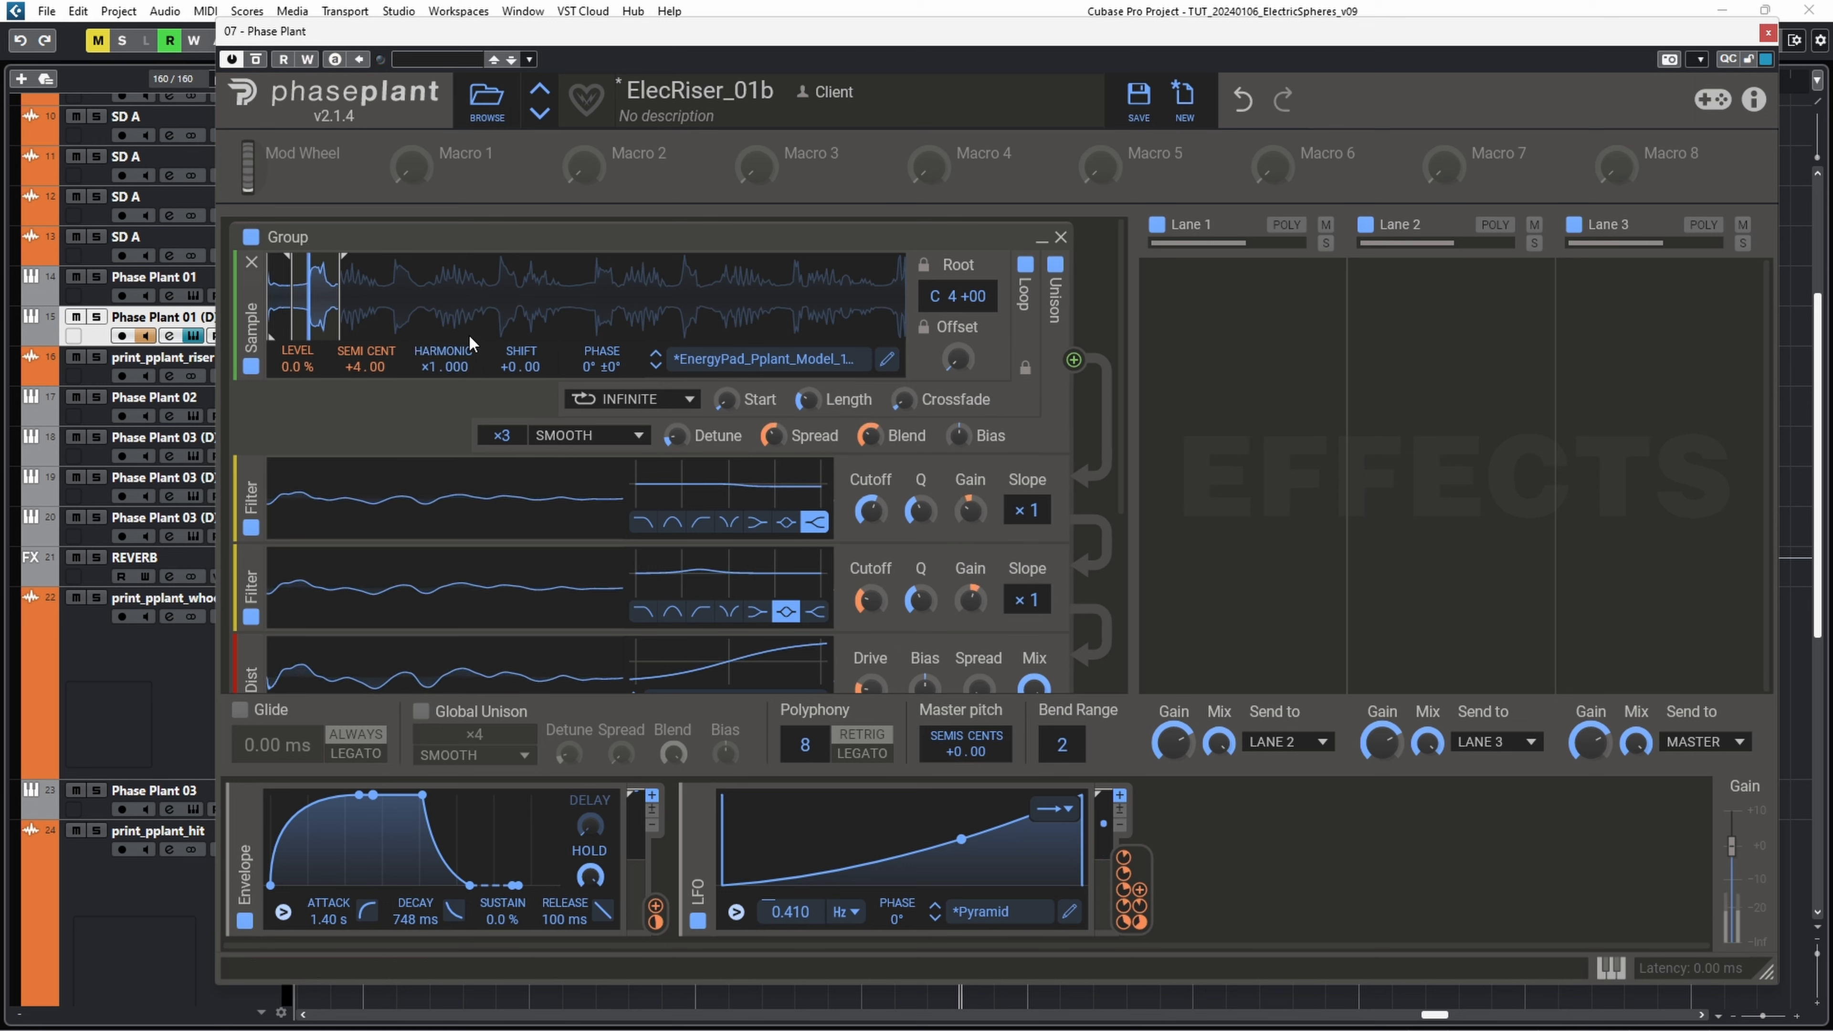
Step: Reset the sample's semitone pitch to +0.00
drag(1127, 889, 363, 384)
double_click(366, 367)
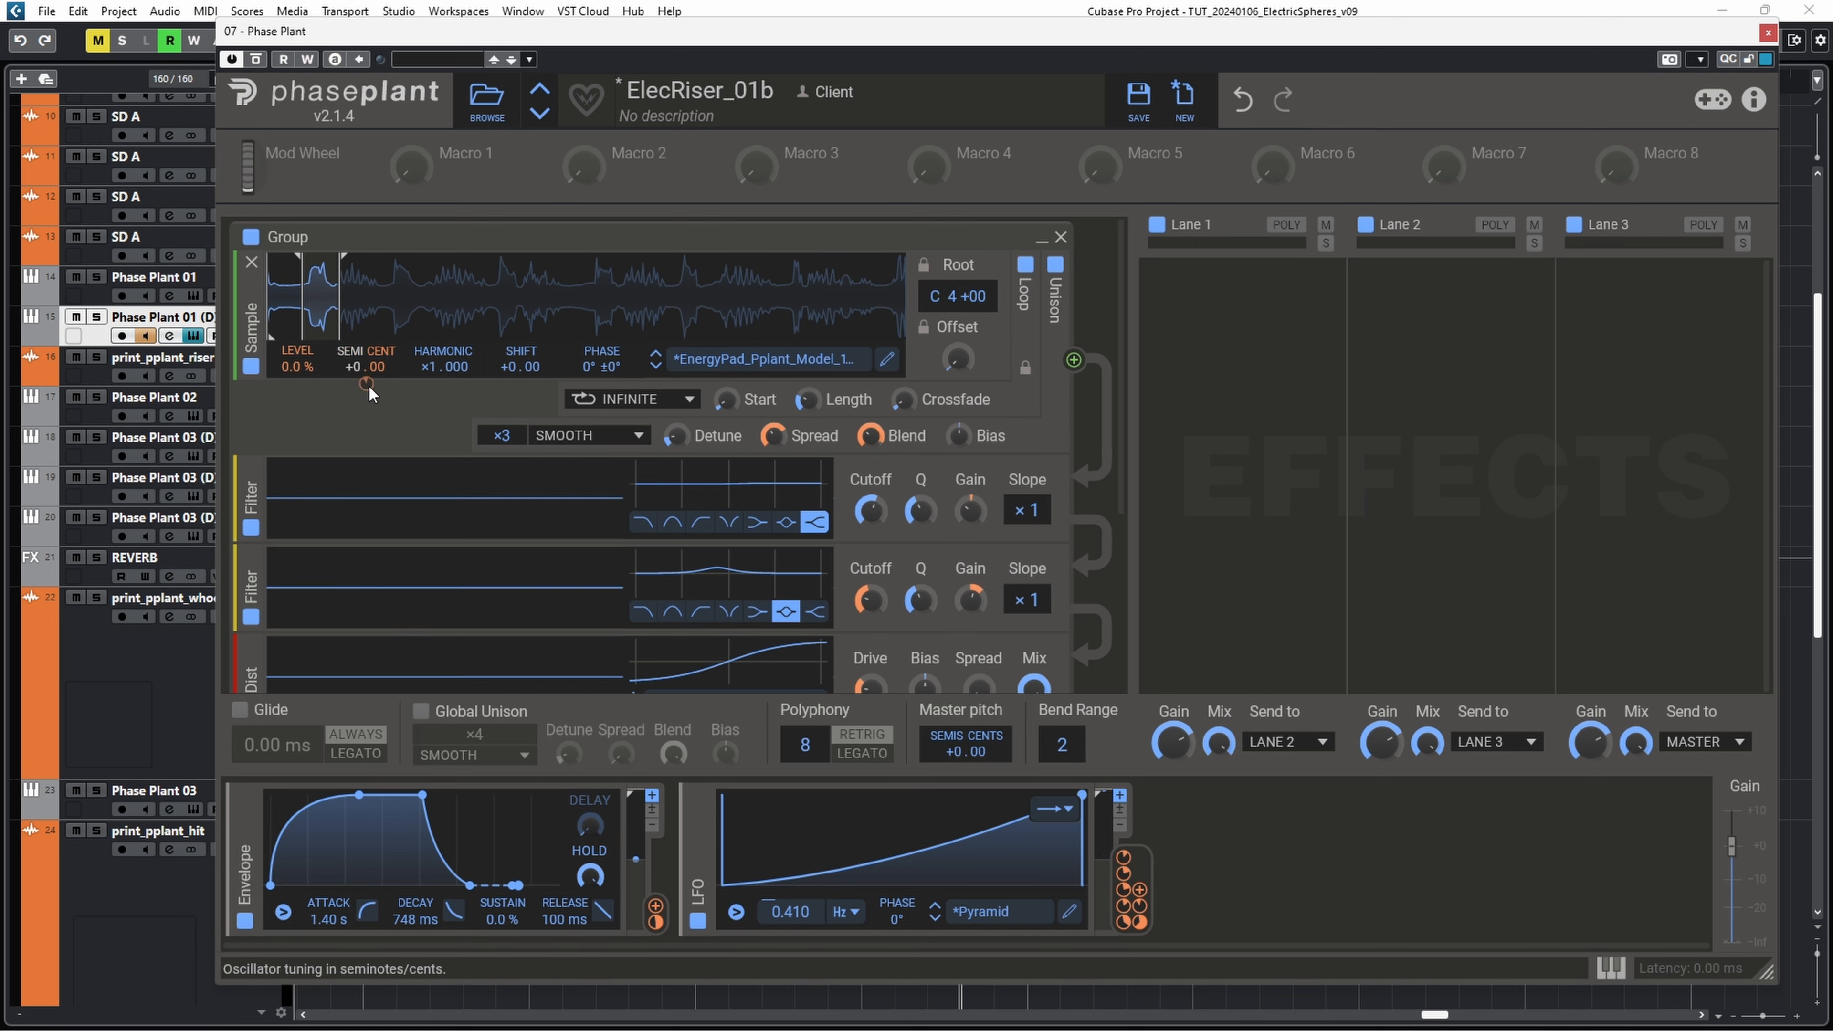
right_click(367, 386)
key(Return)
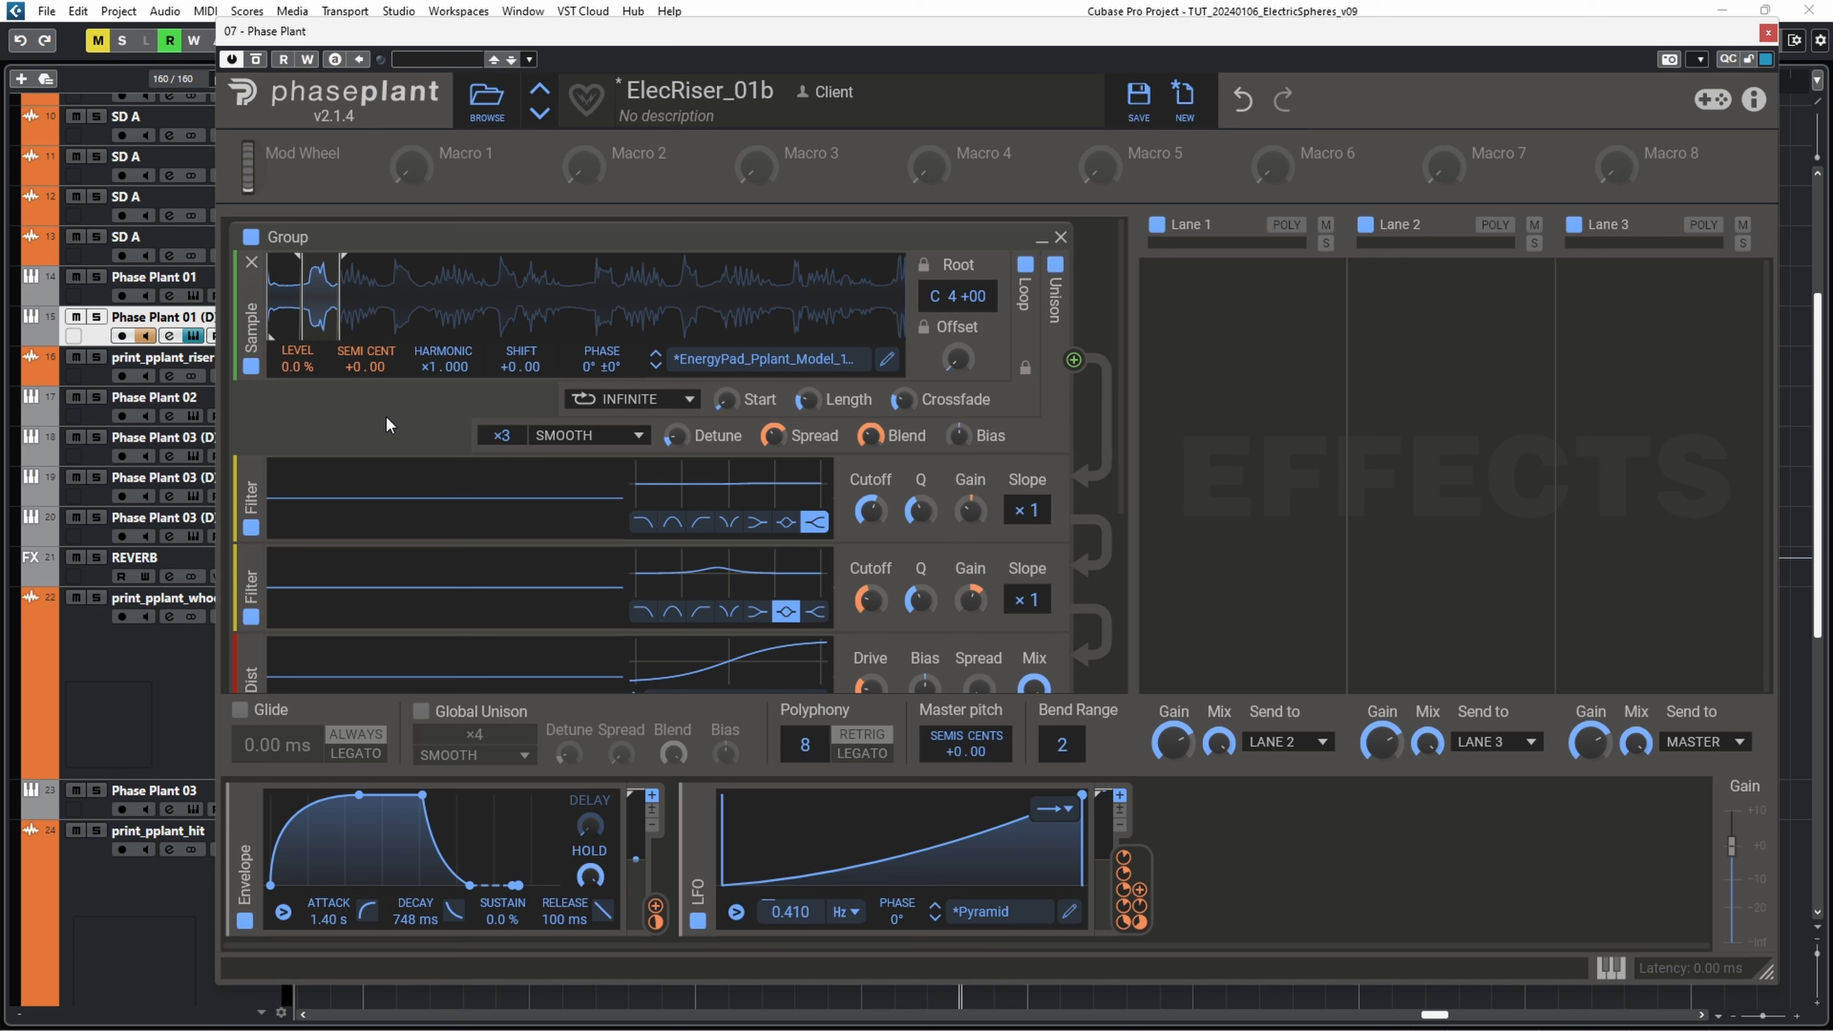
Step: Try the LFO on the sample's loop length, duplicate the LFO, and remove the length modulation from the original
drag(1132, 888, 364, 302)
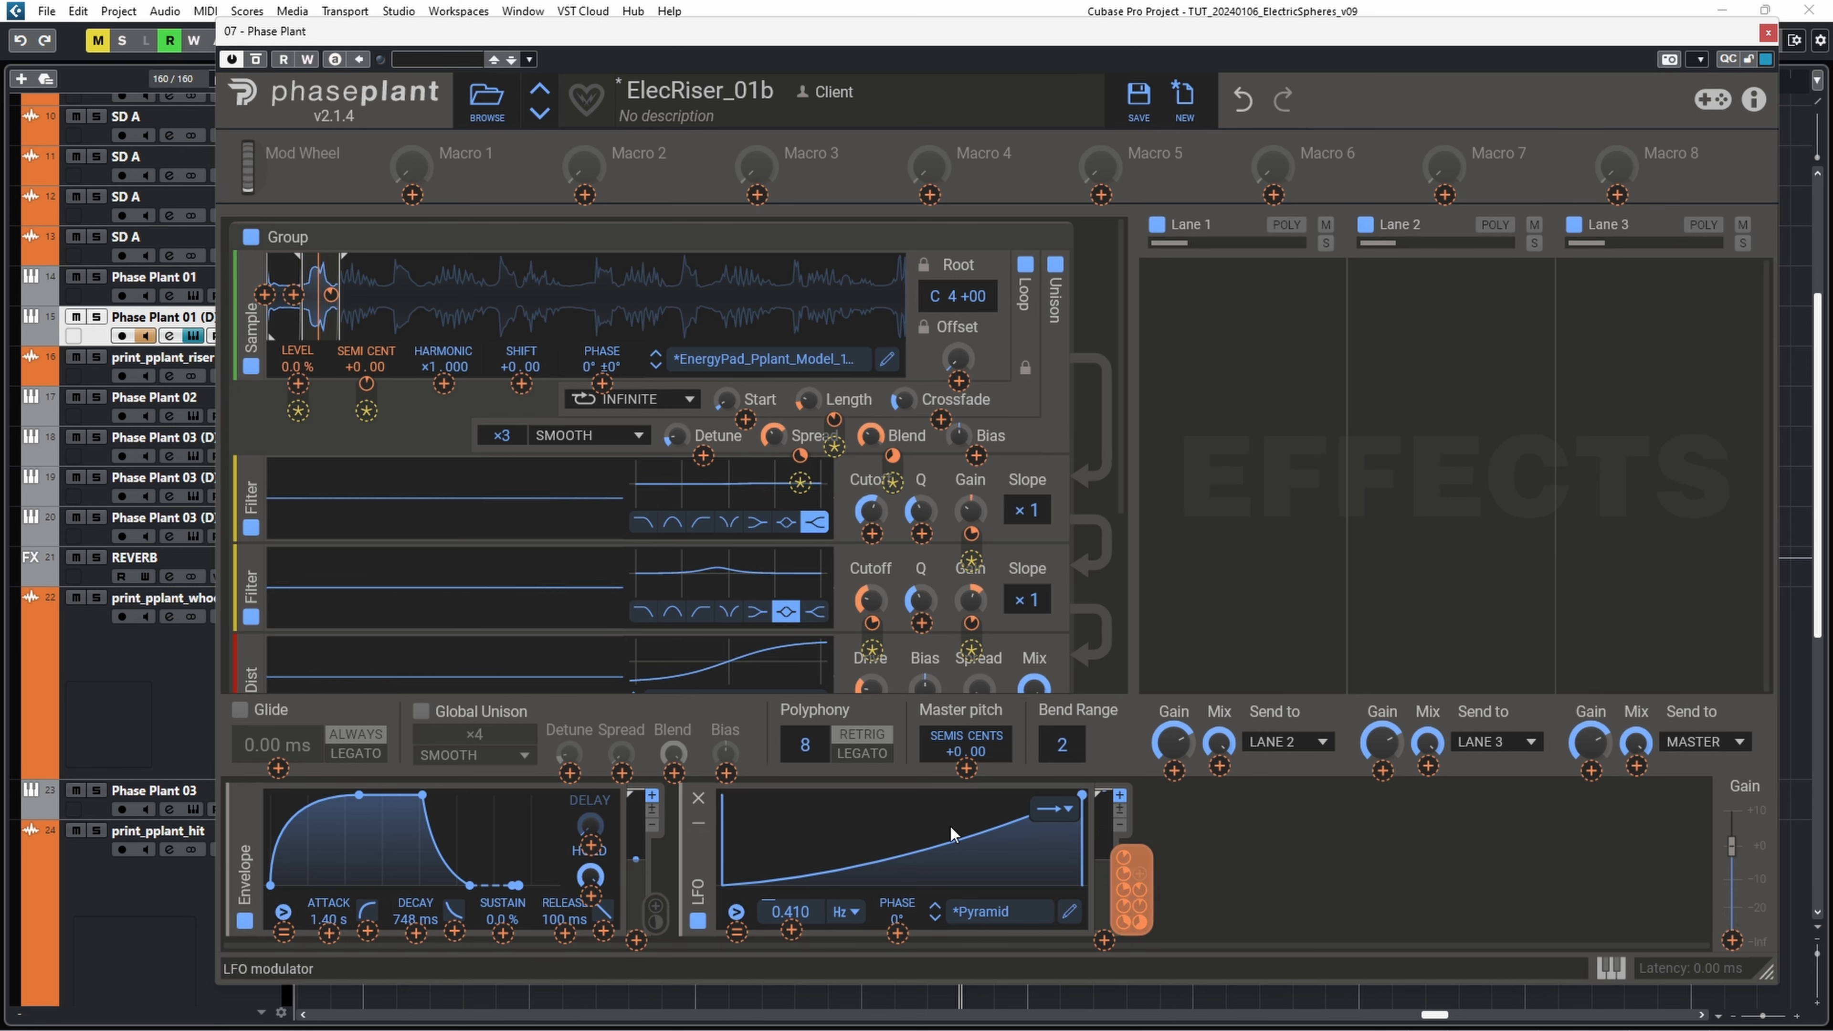
drag(697, 889, 1137, 880)
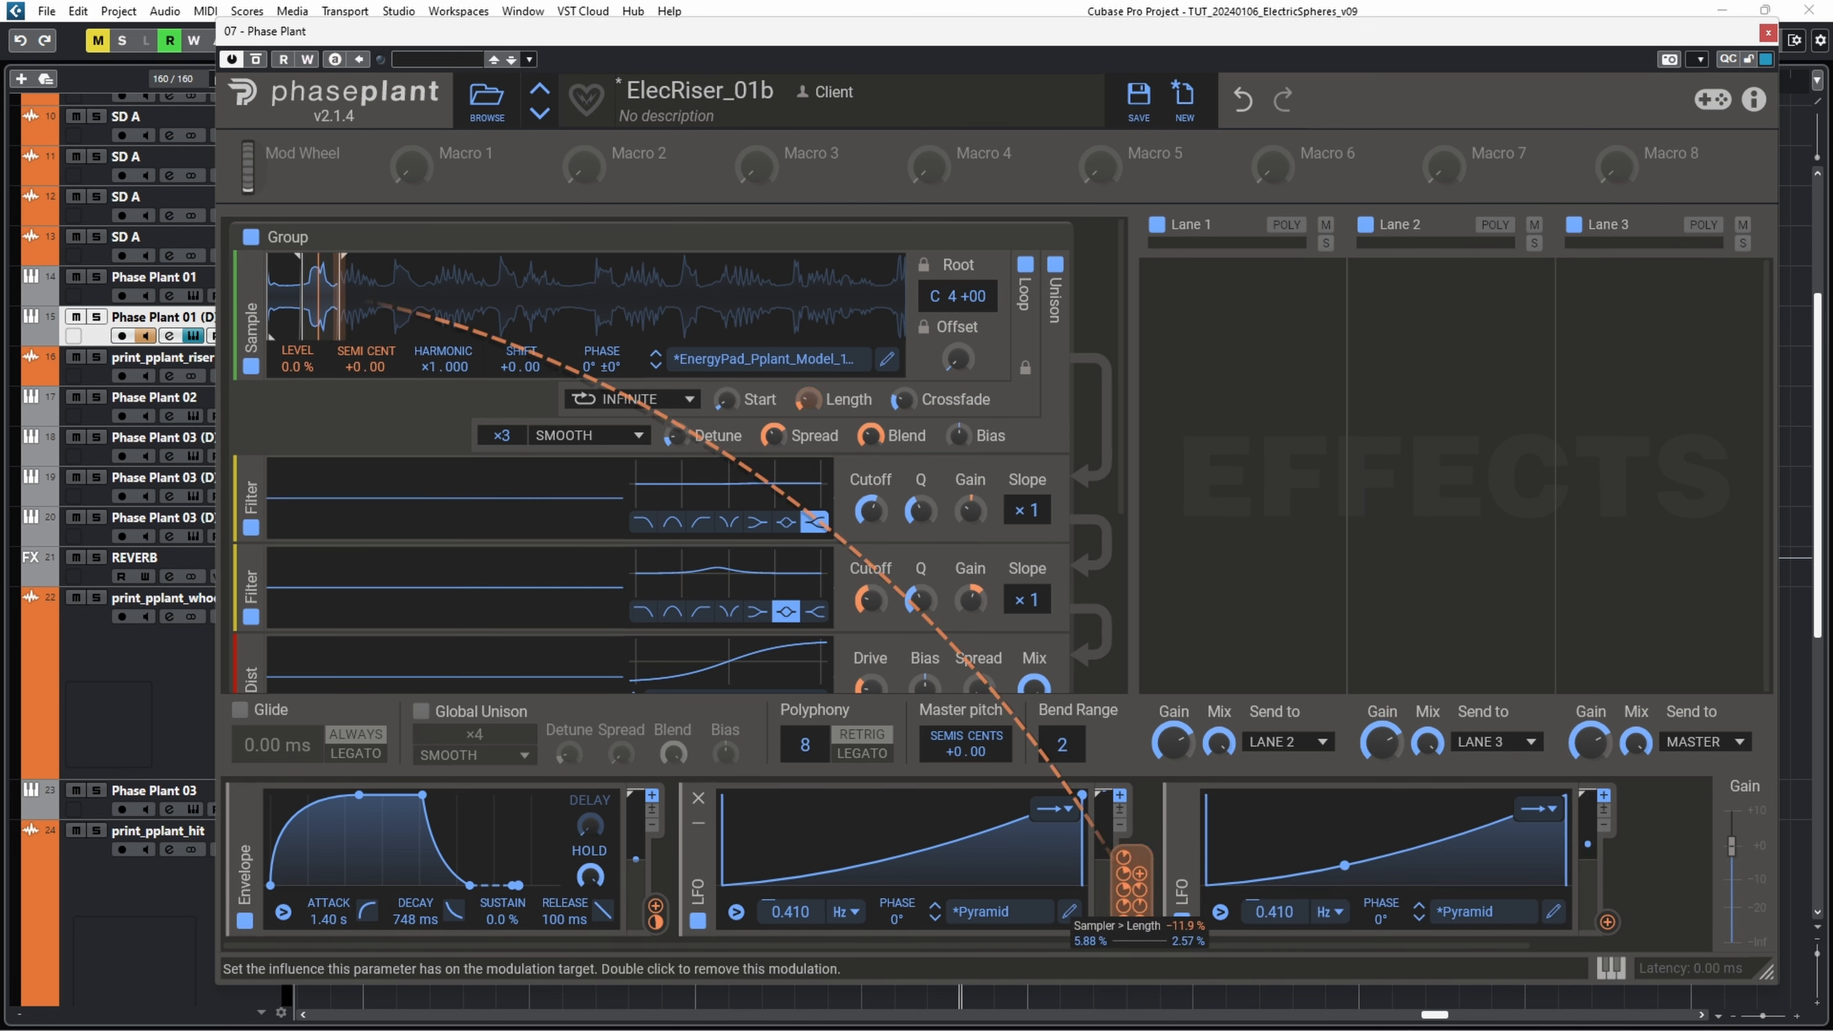
double_click(1139, 890)
Step: Bend the duplicated LFO's curve upward so it rises quickly first and flattens toward the end
click(1554, 913)
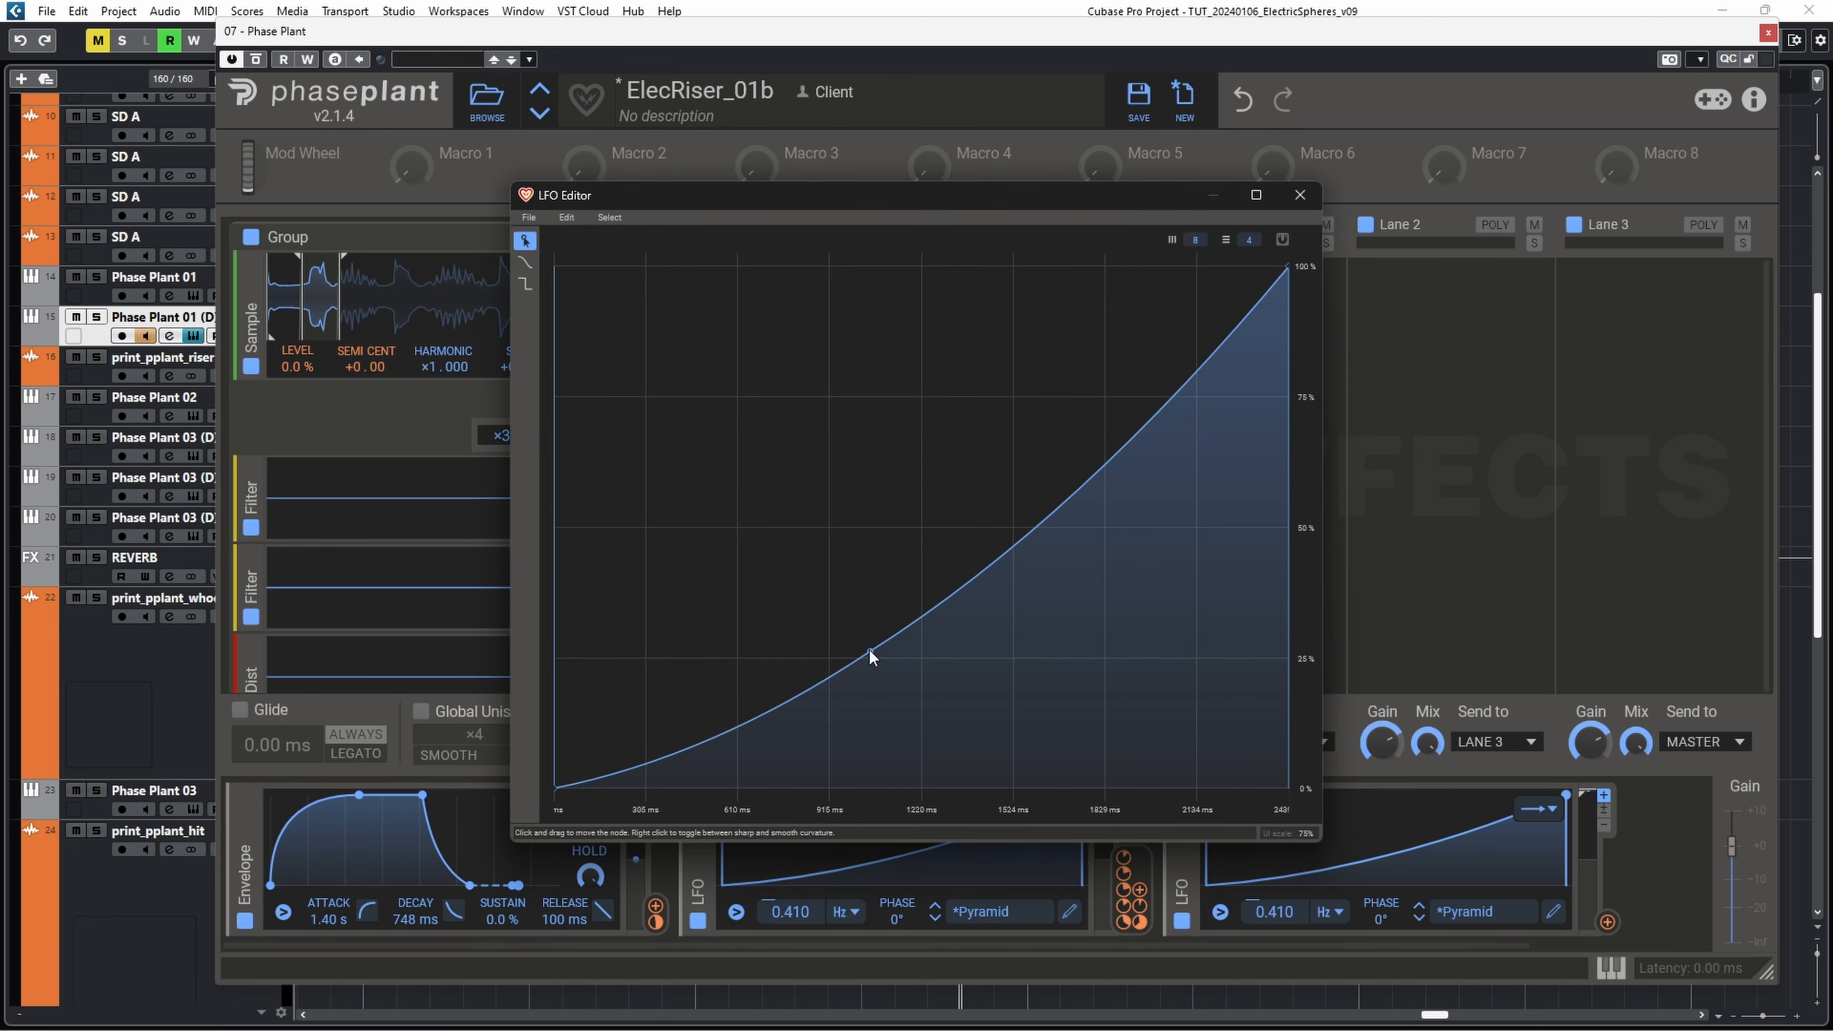
drag(870, 655, 762, 459)
click(1300, 195)
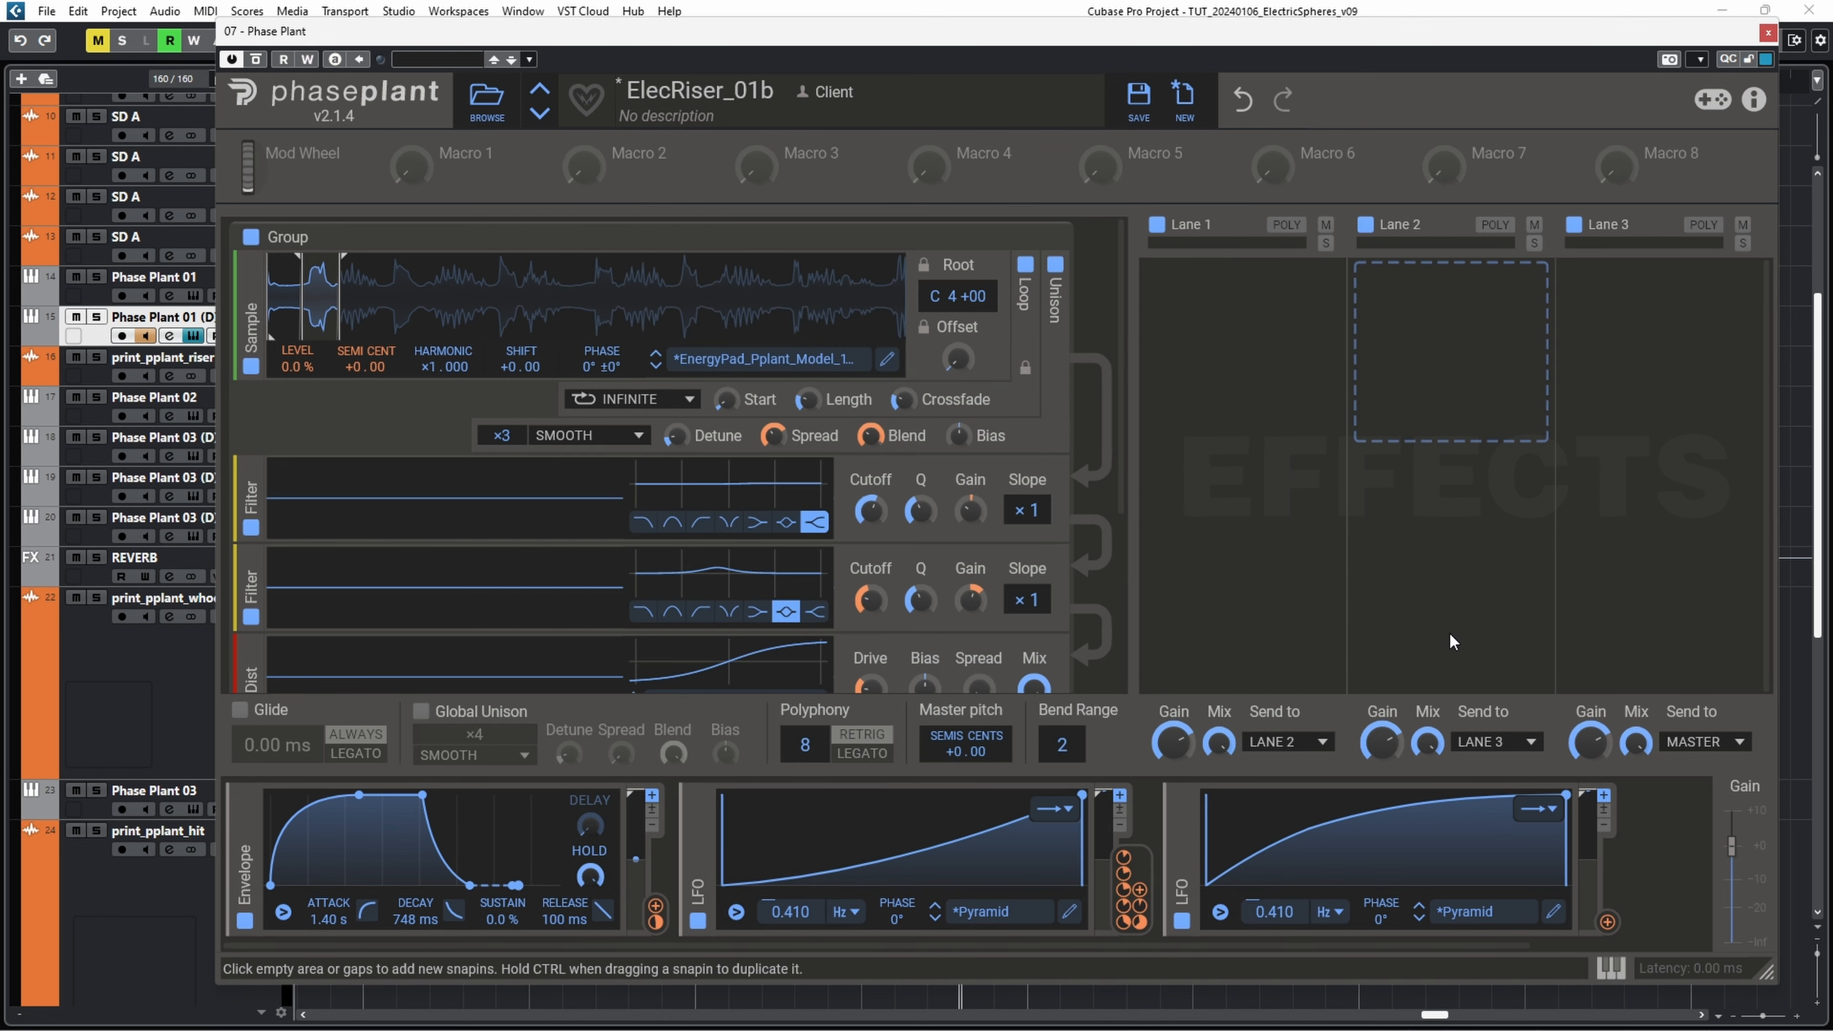
Step: Modulate the sample's loop length with the duplicated LFO and shift the loop start
mouse_move(1608, 922)
mouse_down()
mouse_move(332, 294)
mouse_move(326, 328)
mouse_up()
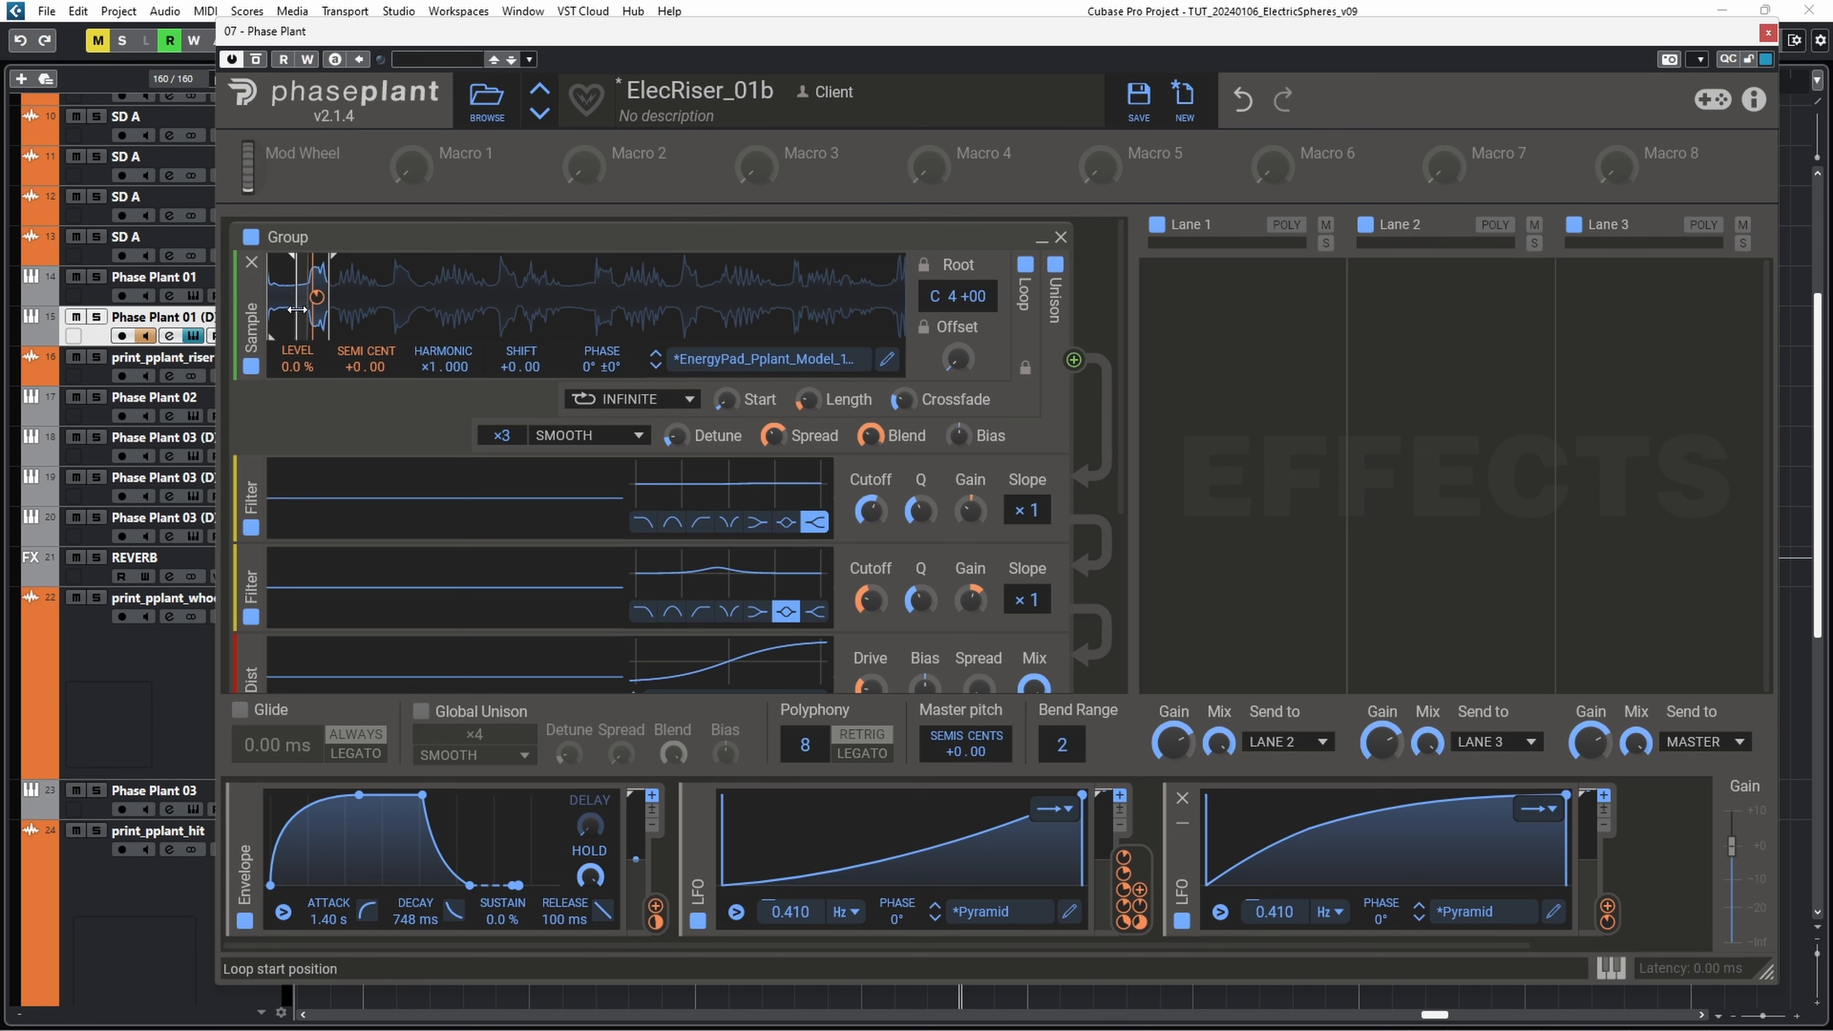
drag(296, 318, 334, 323)
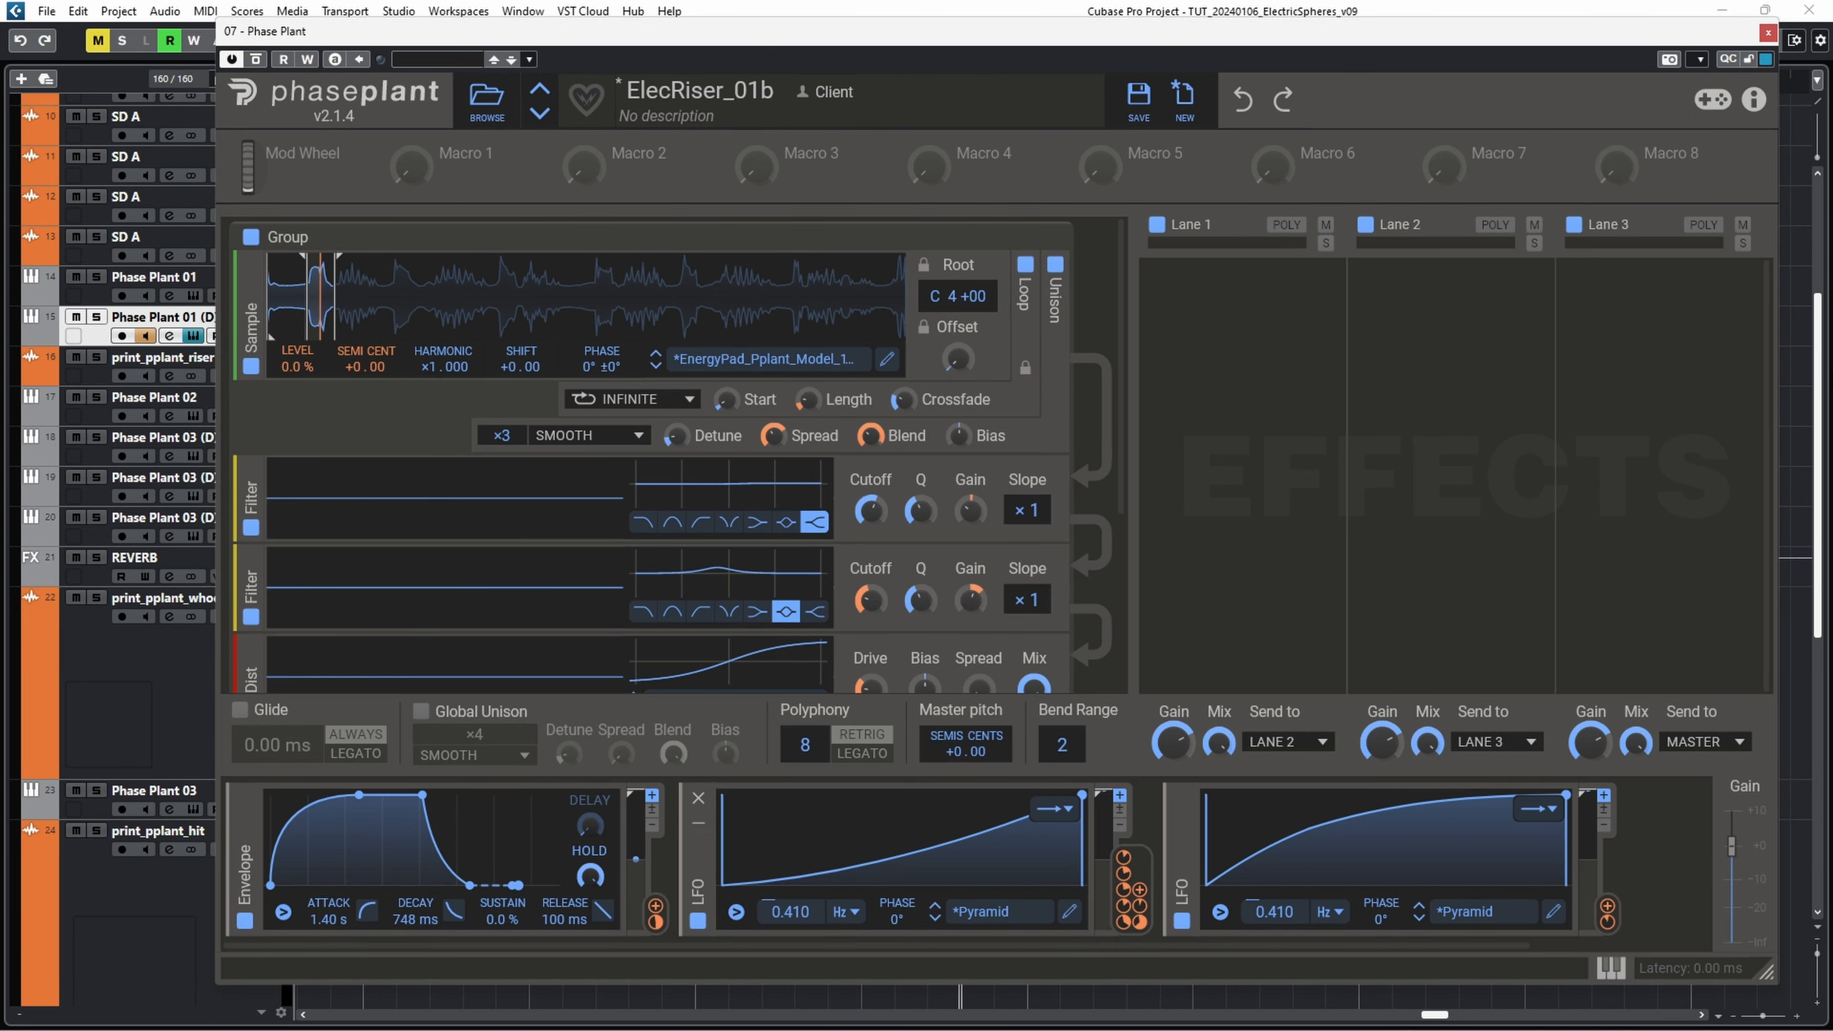
Step: Load the EnergyPad_PPlant_Buzz45Hz_01_Instable sample
click(765, 359)
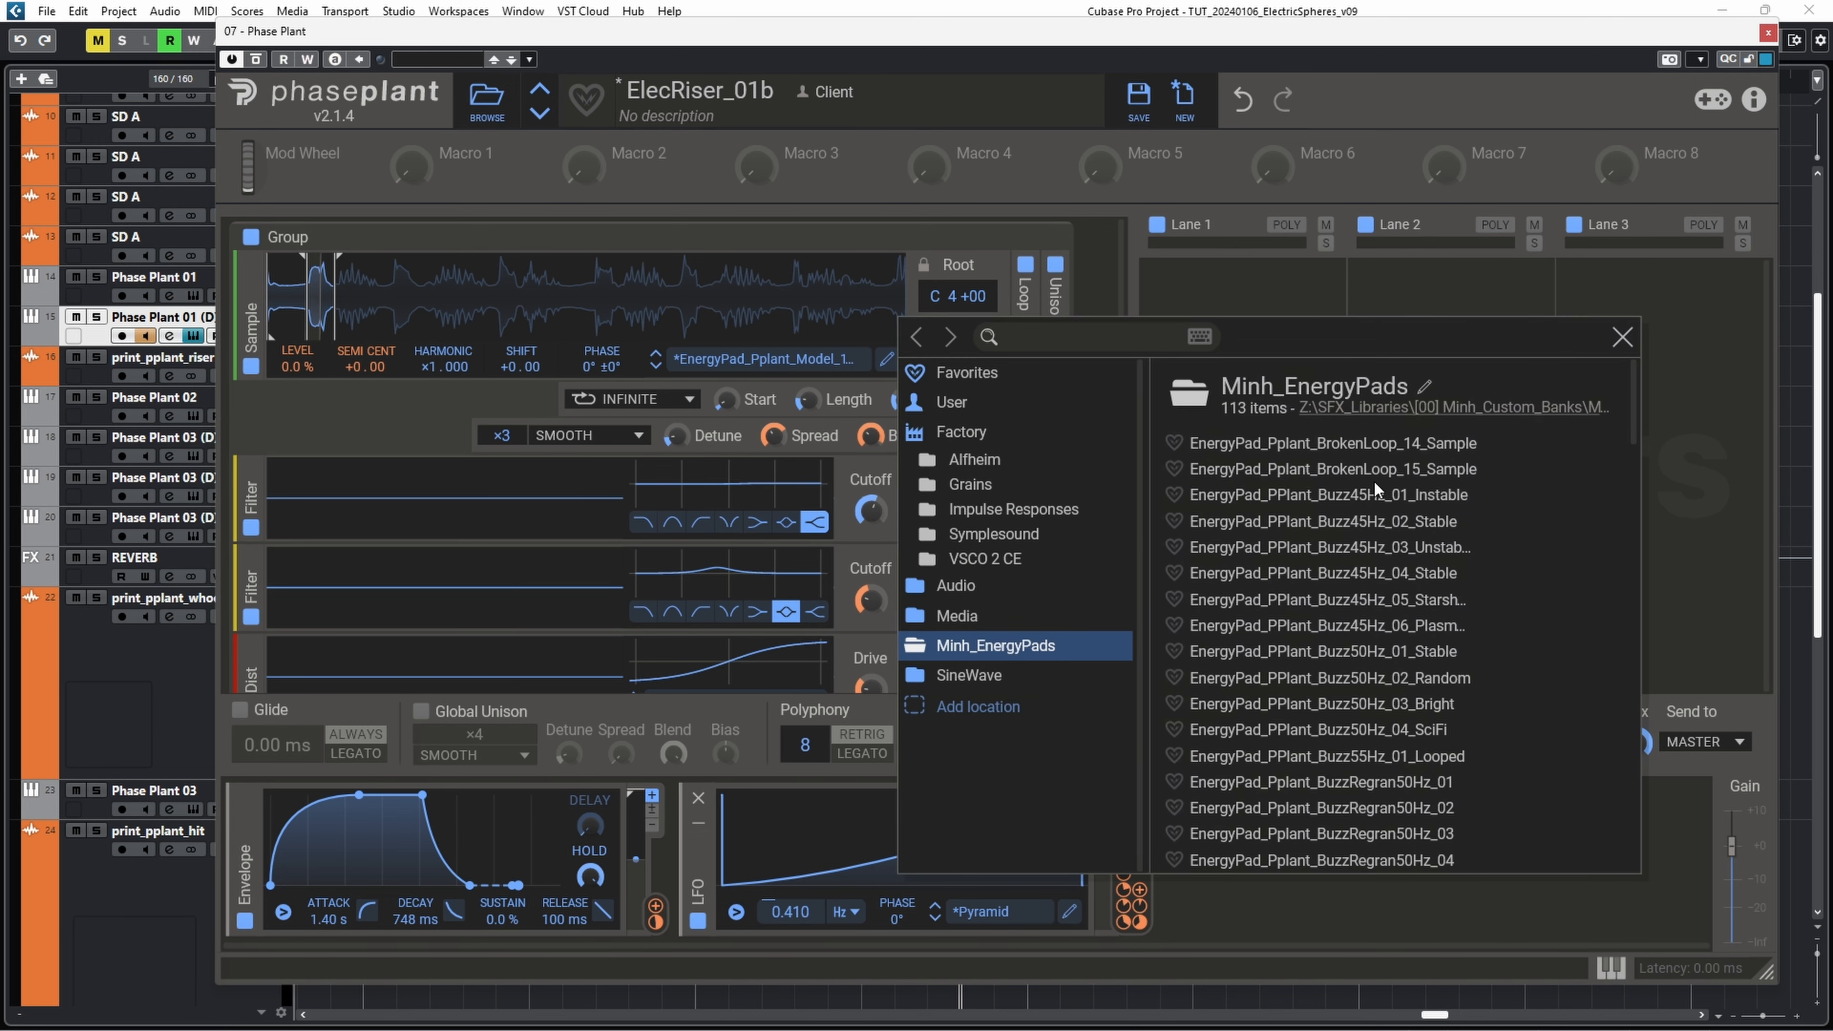
click(1379, 502)
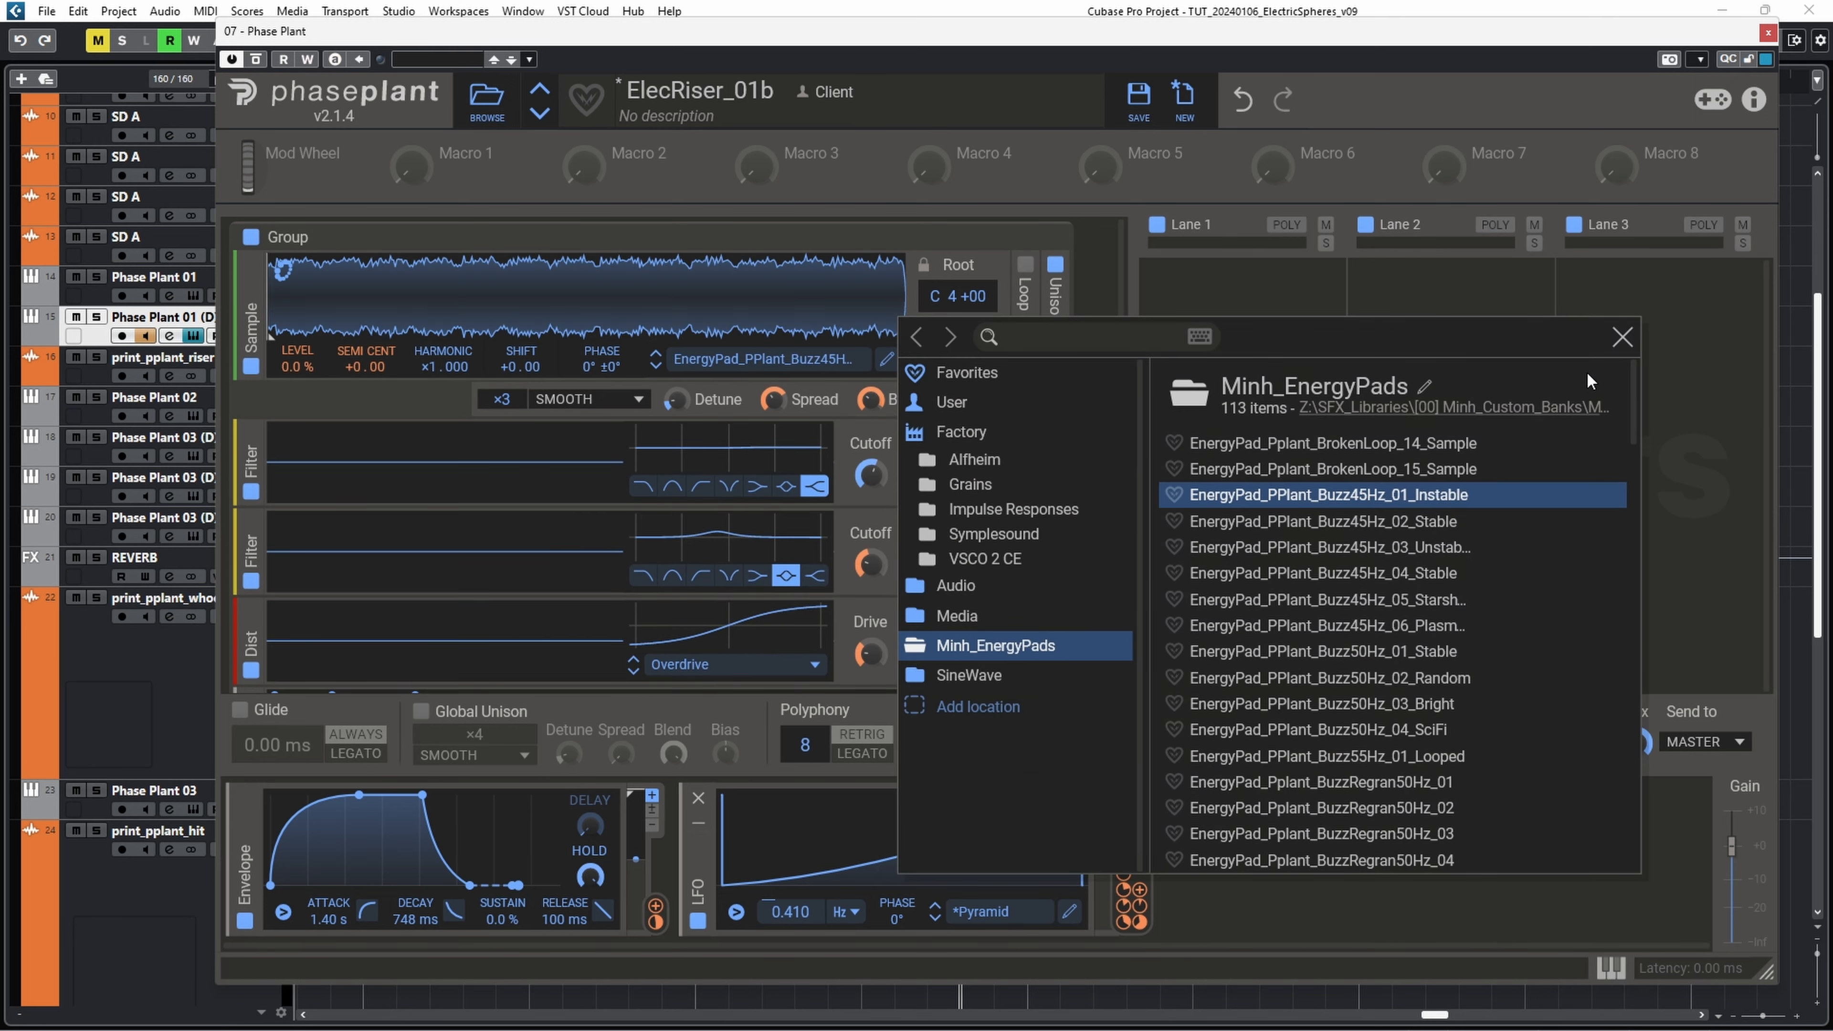
click(1621, 337)
Step: Add a second LFO modulator and a Gain effect on Lane 1
click(1227, 852)
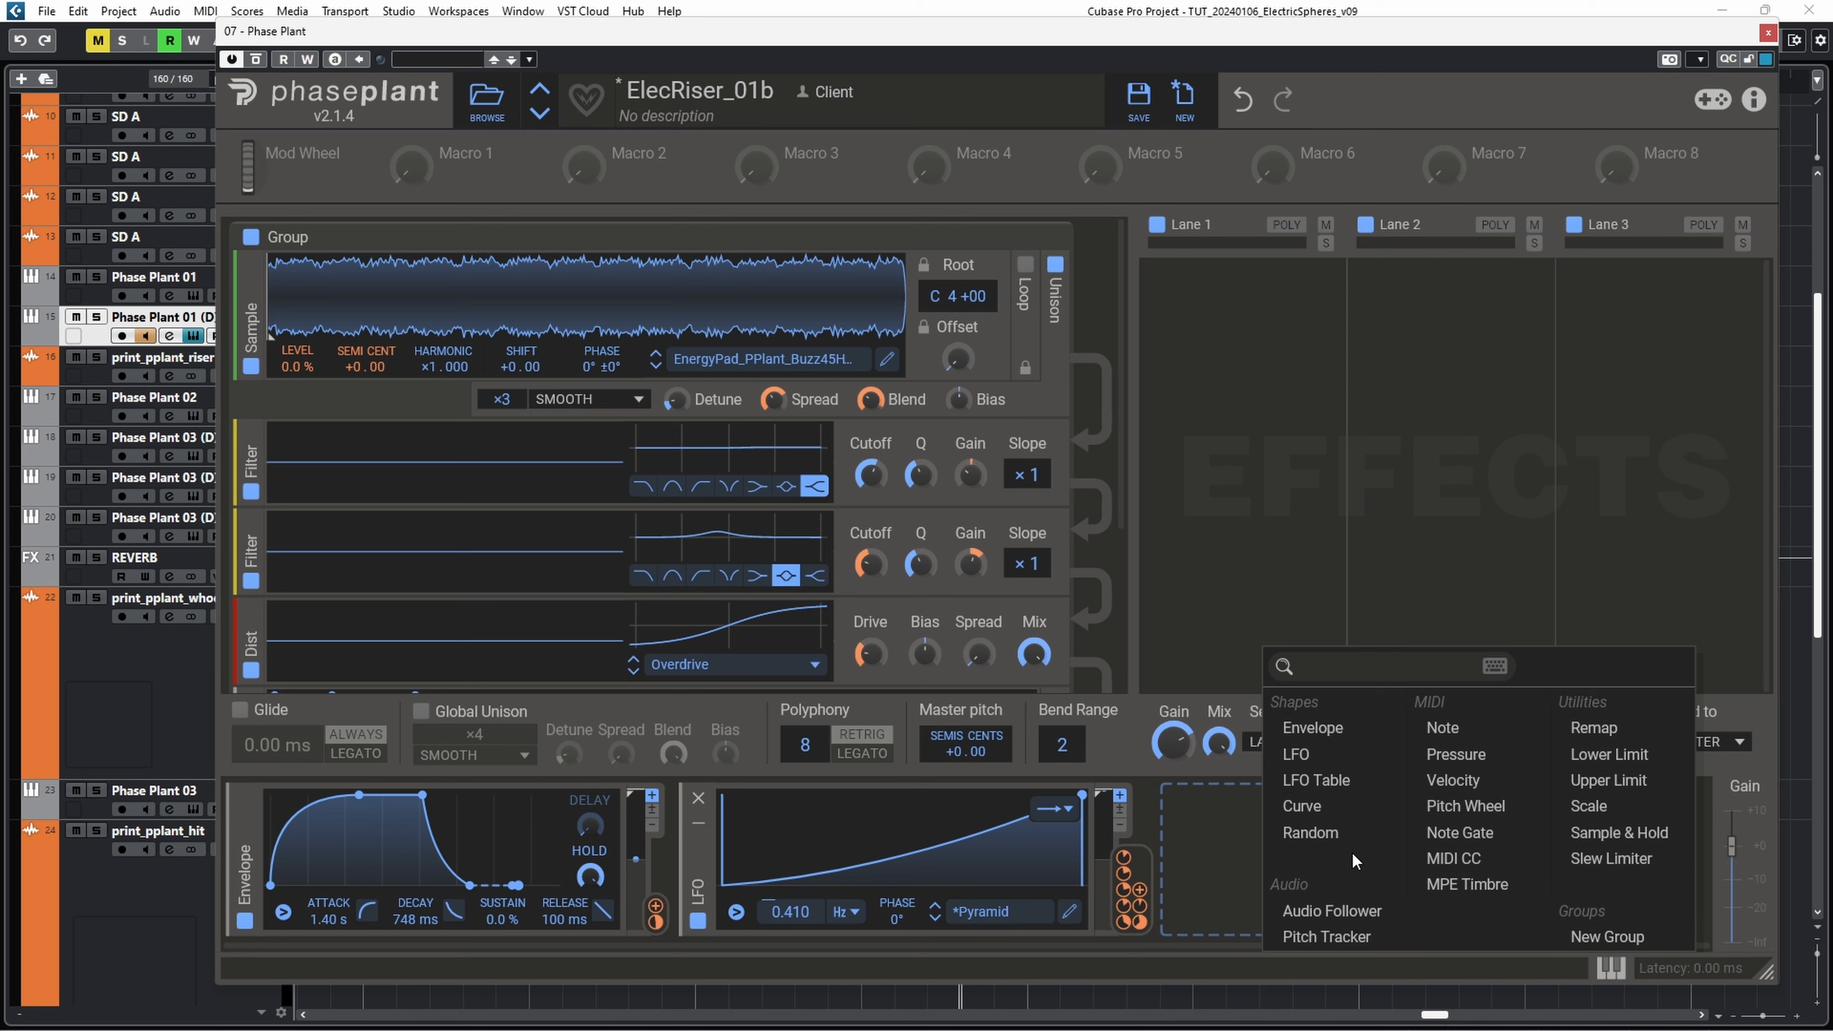
click(1307, 738)
click(1179, 798)
click(1245, 831)
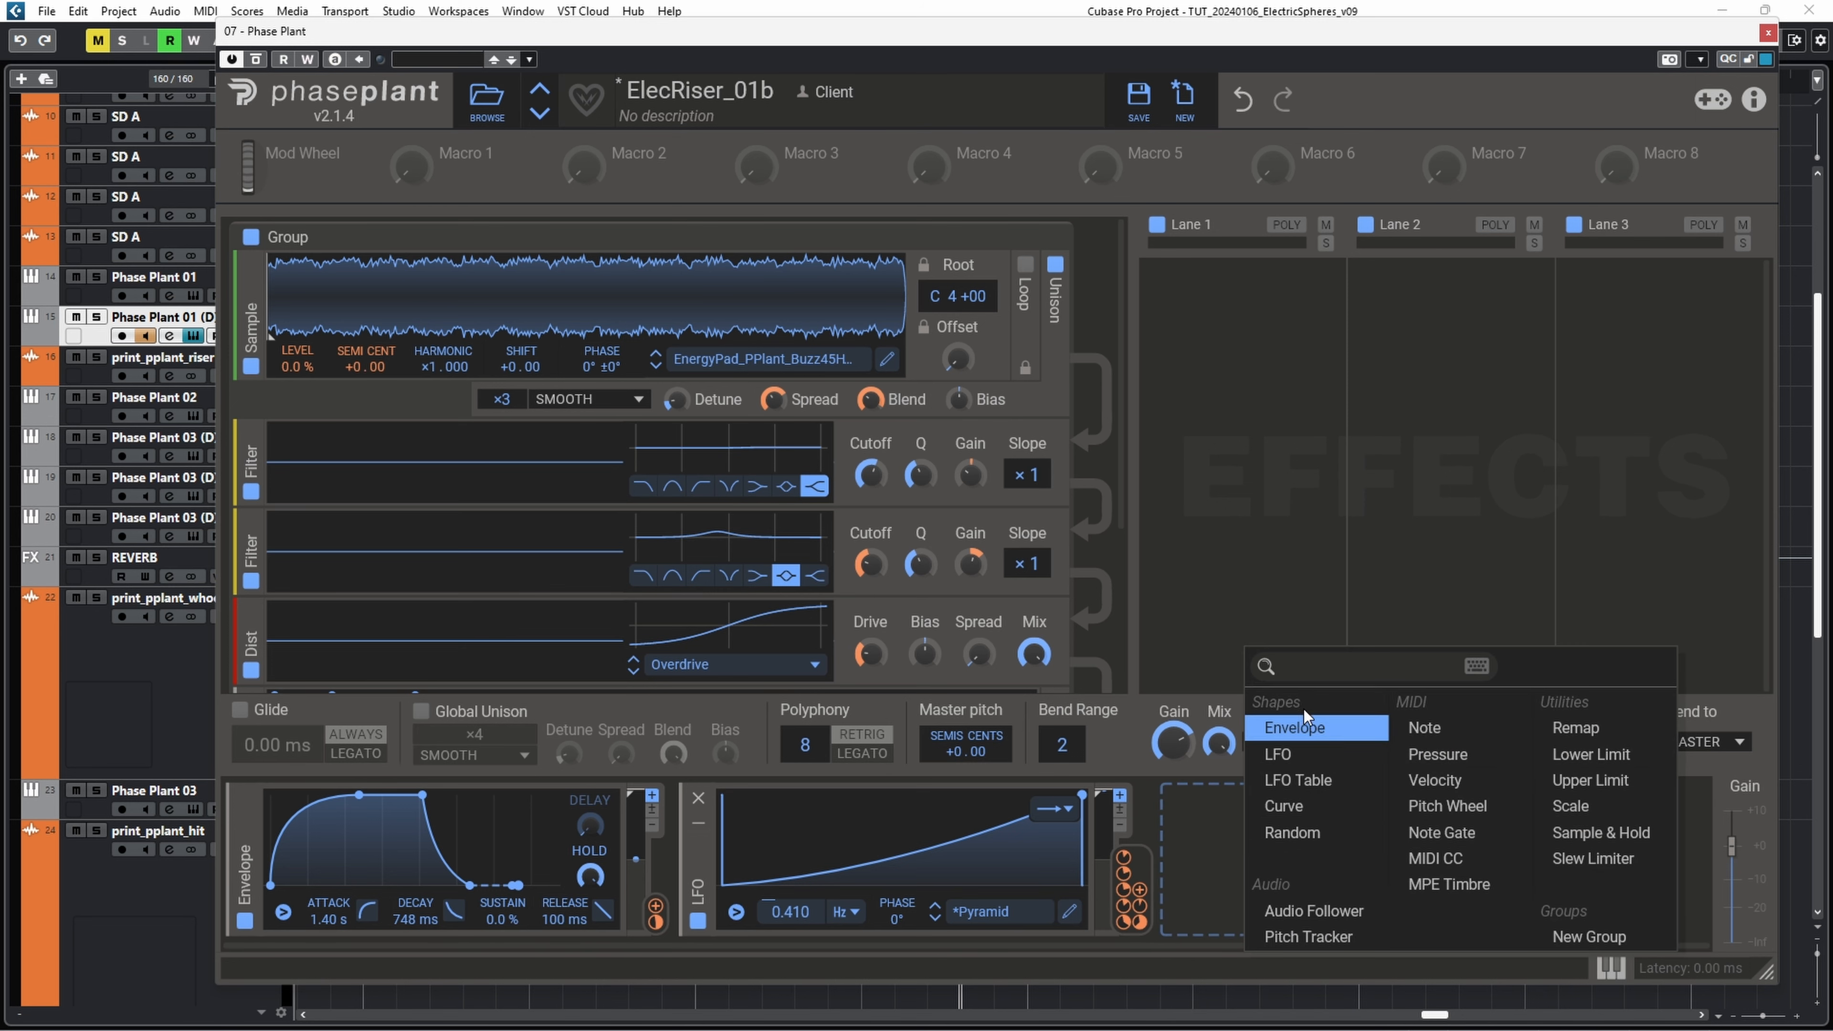
click(1278, 753)
click(1241, 346)
click(1321, 480)
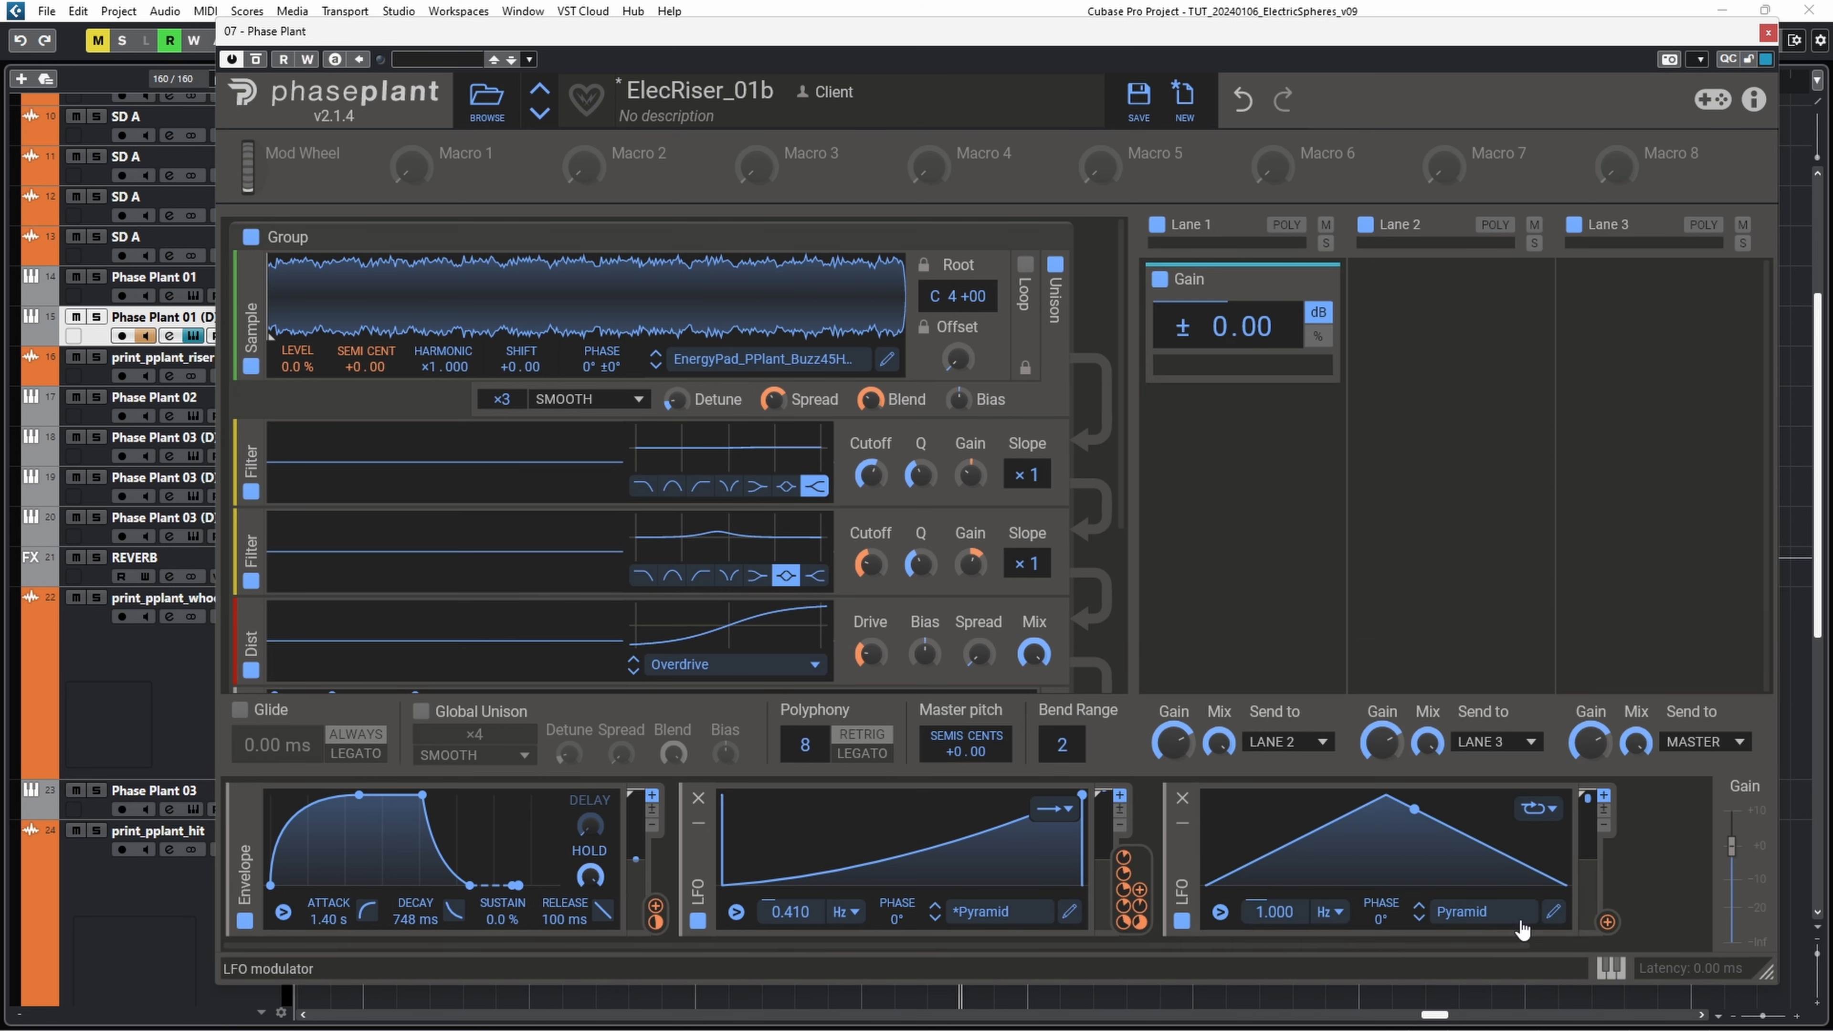
Step: Set the second LFO's shape to the Classic Sine and modulate the Lane 1 Gain with it
click(1494, 912)
click(996, 766)
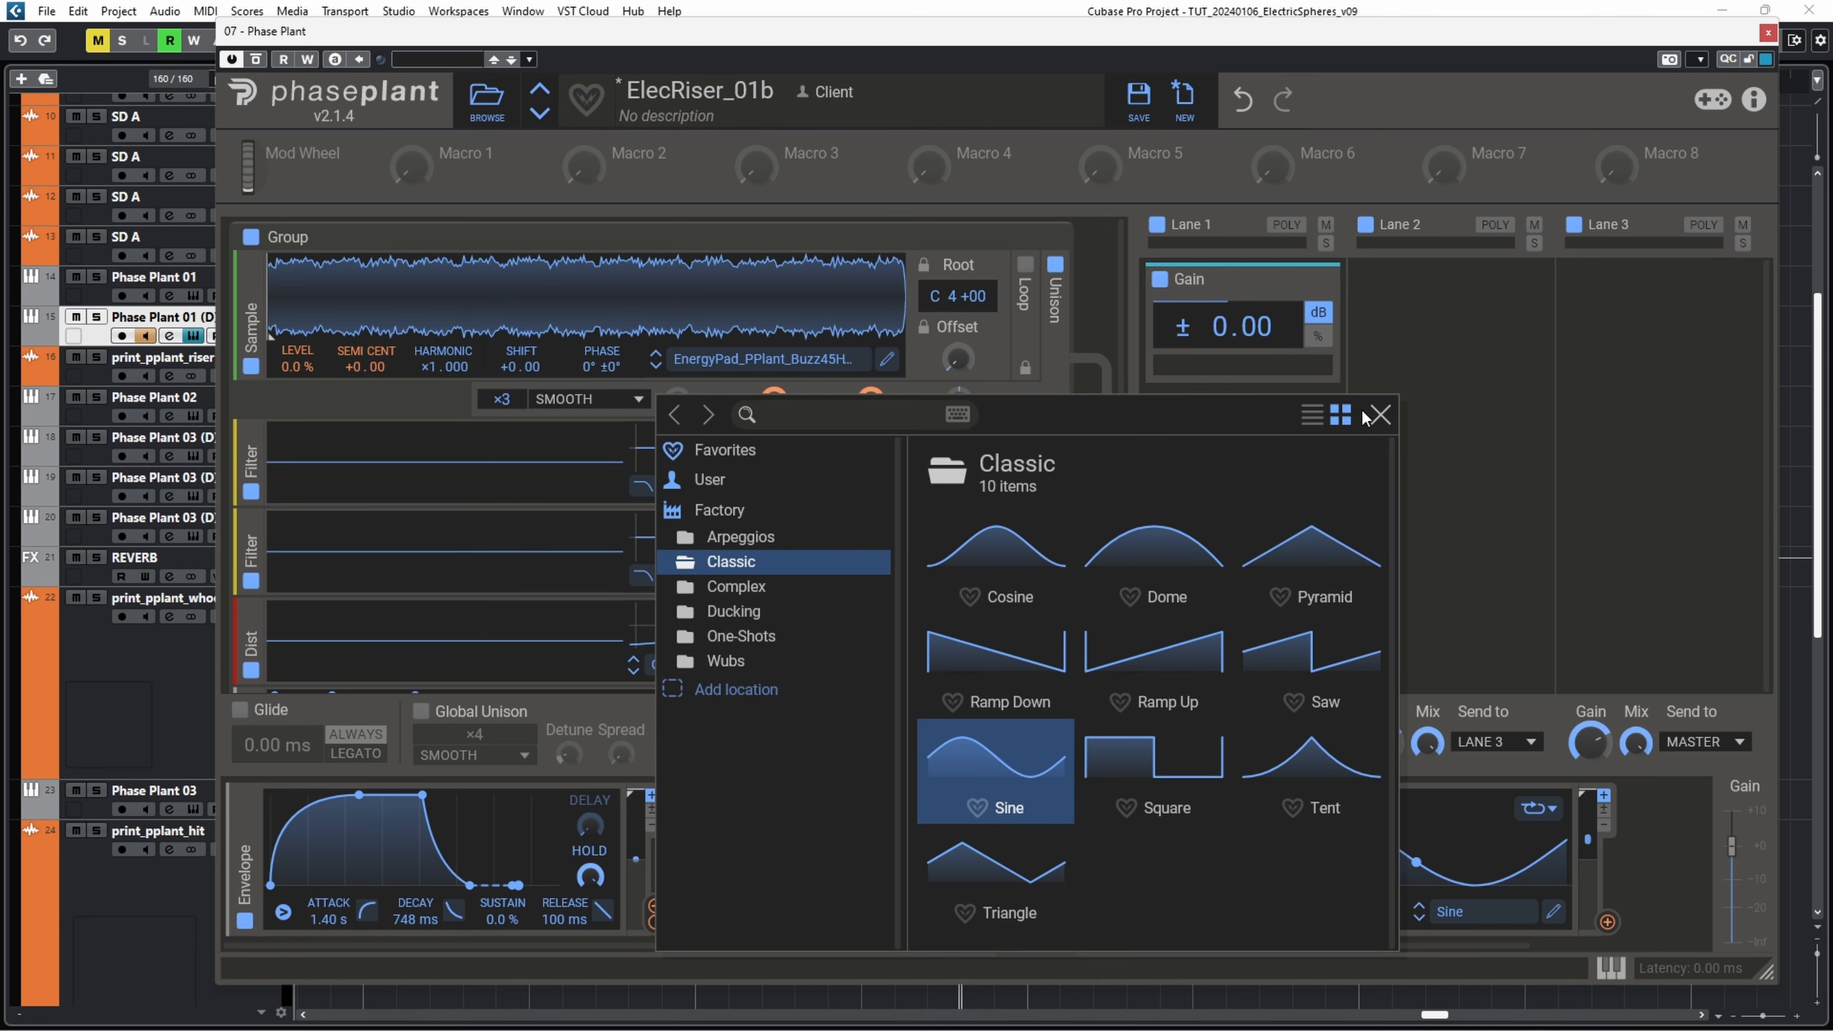
click(1375, 415)
drag(1608, 922, 1228, 354)
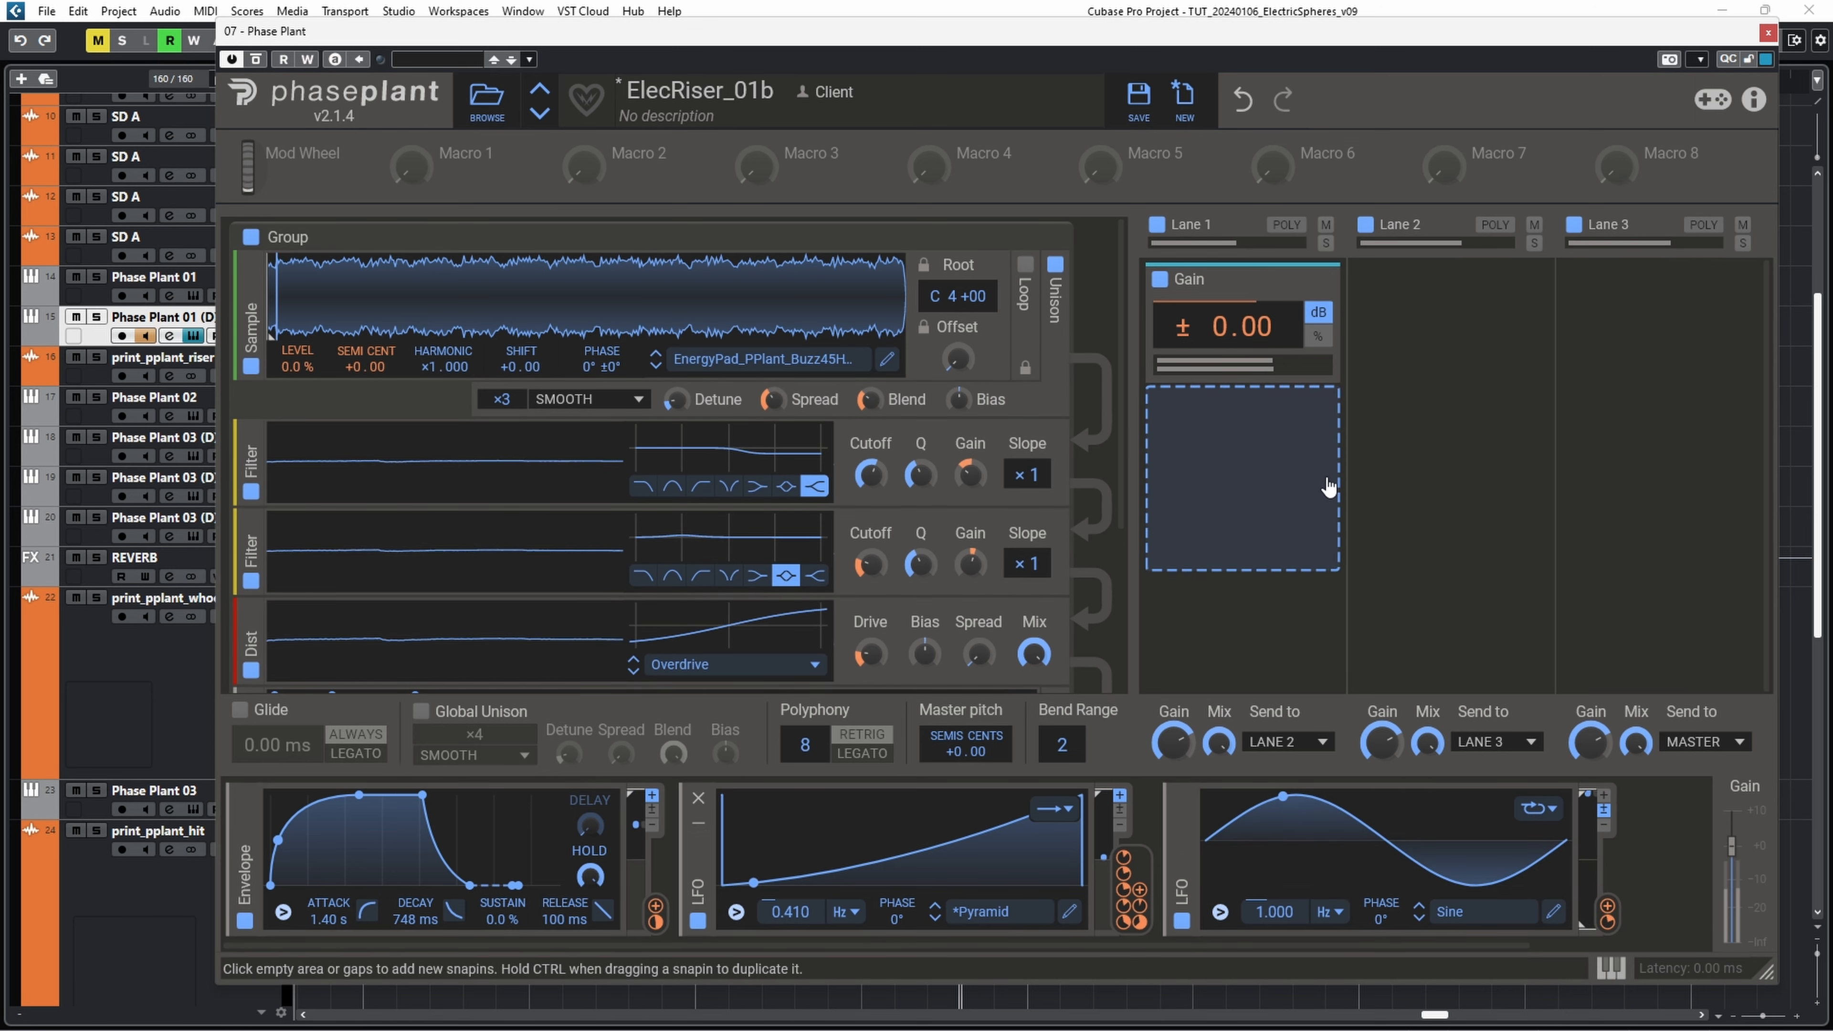
Step: Set the sine LFO's rate to 2.889 Hz and modulate that rate with the first LFO
drag(1273, 911, 1274, 877)
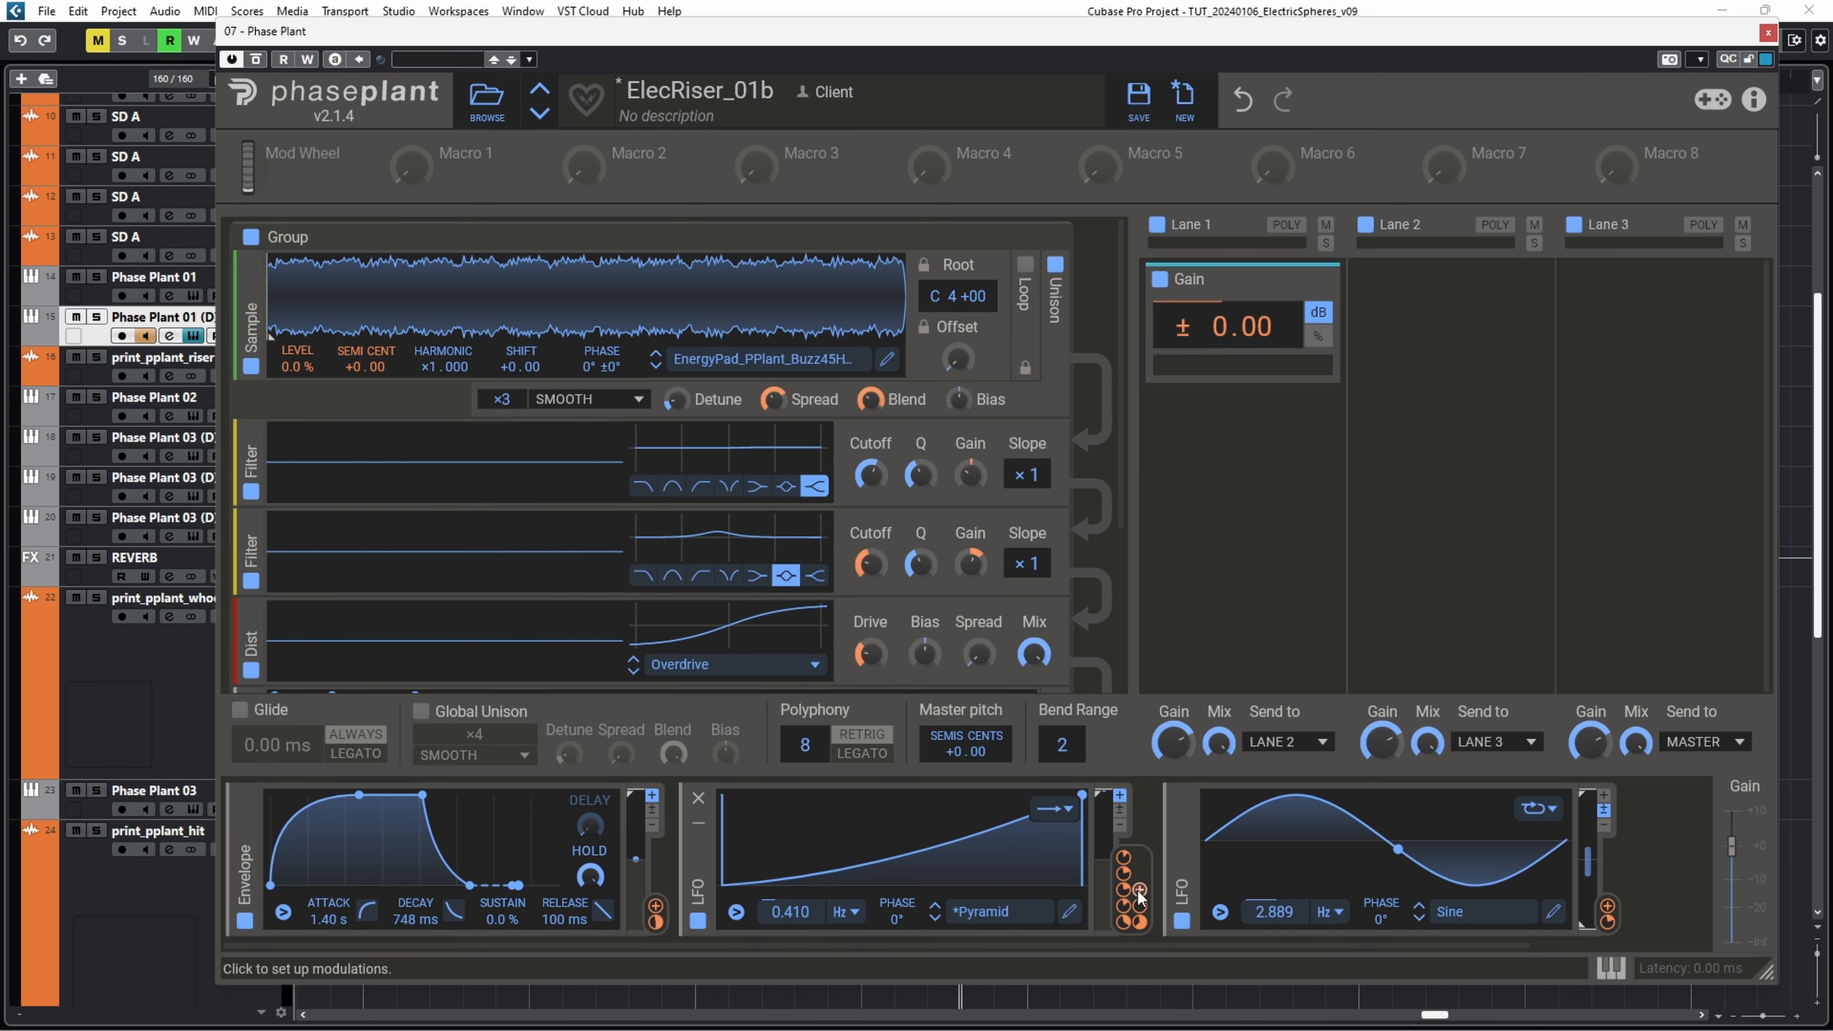
drag(1129, 889, 1275, 931)
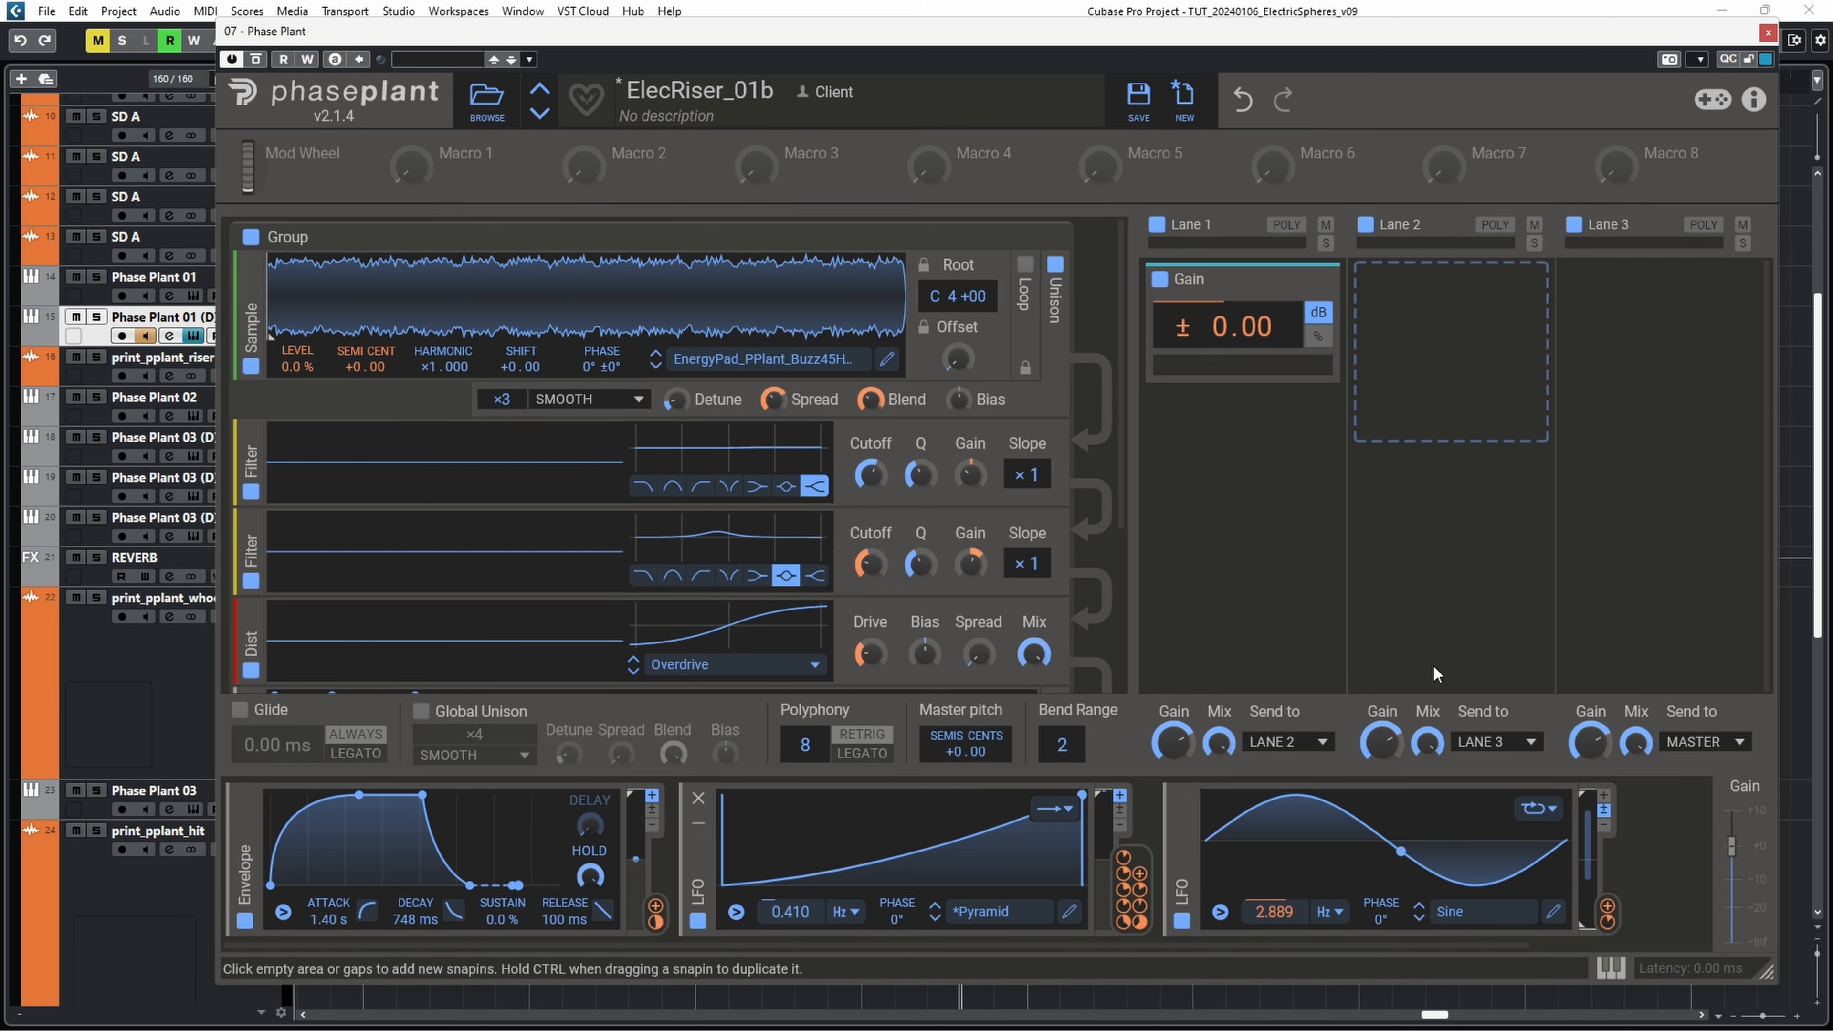
Step: Try an Overdrive Distortion after the Gain on Lane 1, and remove both effects and the sine LFO
click(1281, 547)
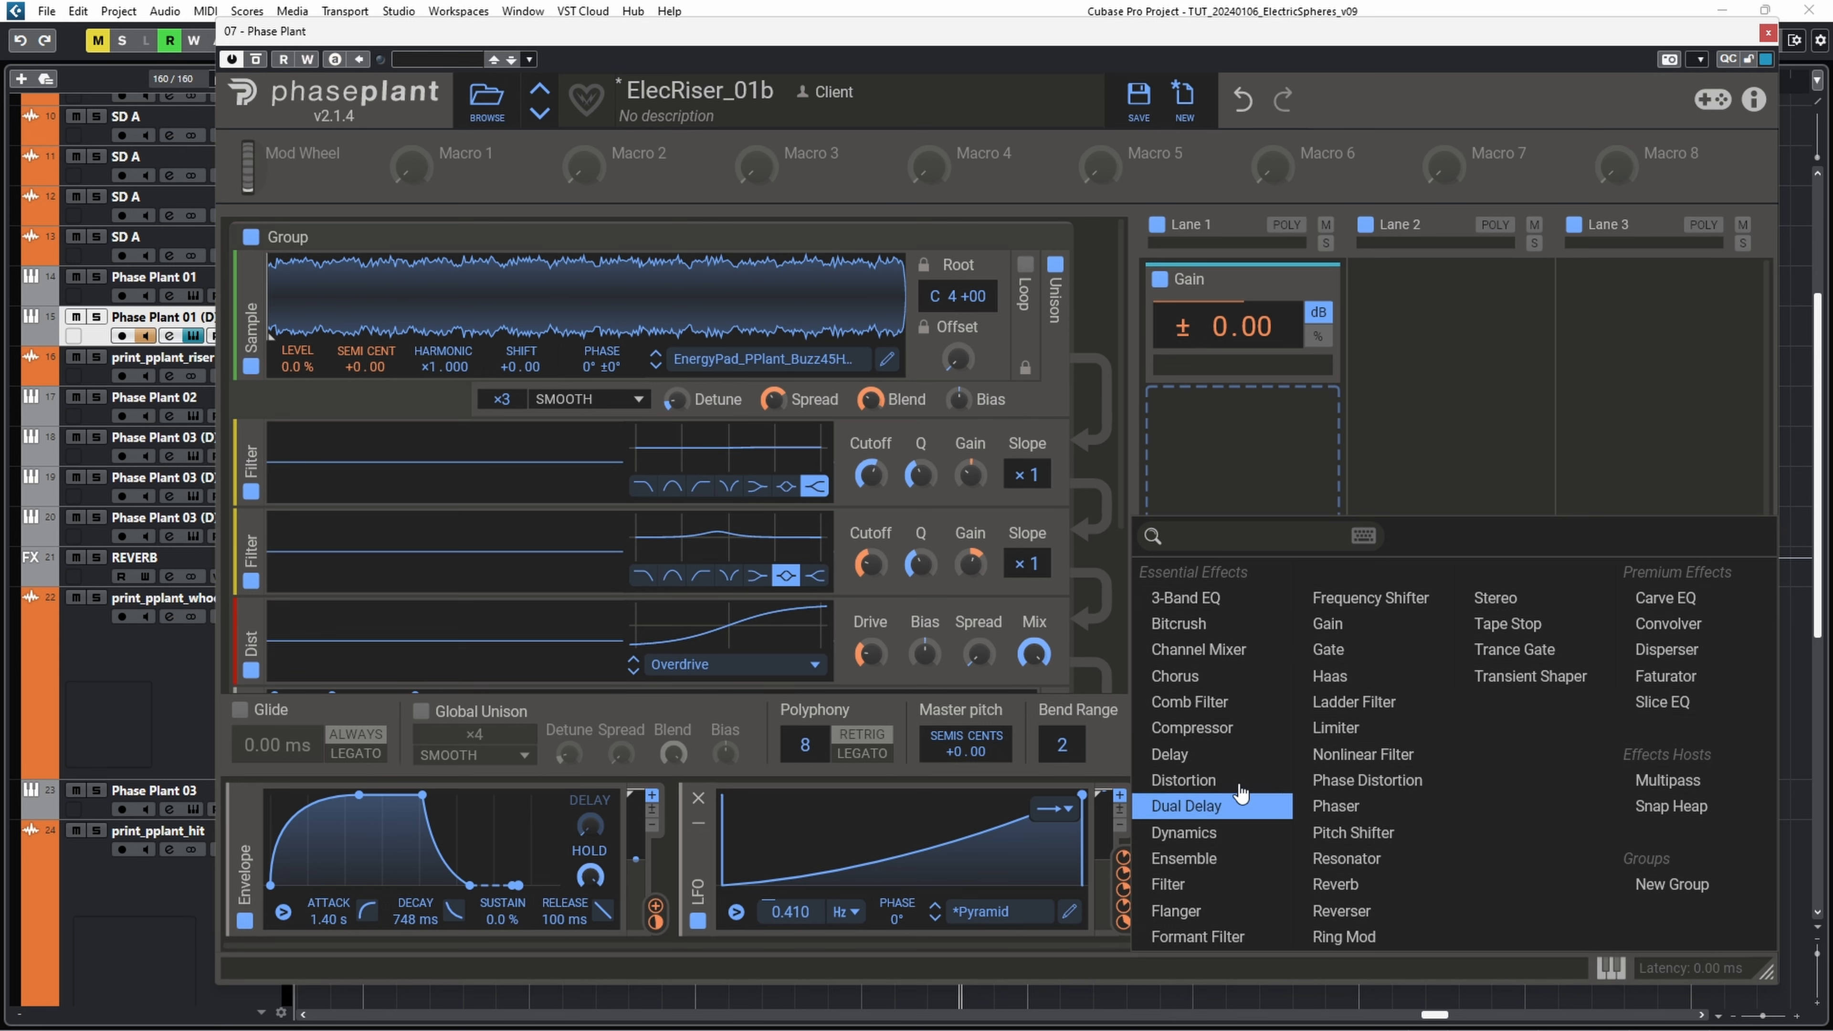
click(1212, 780)
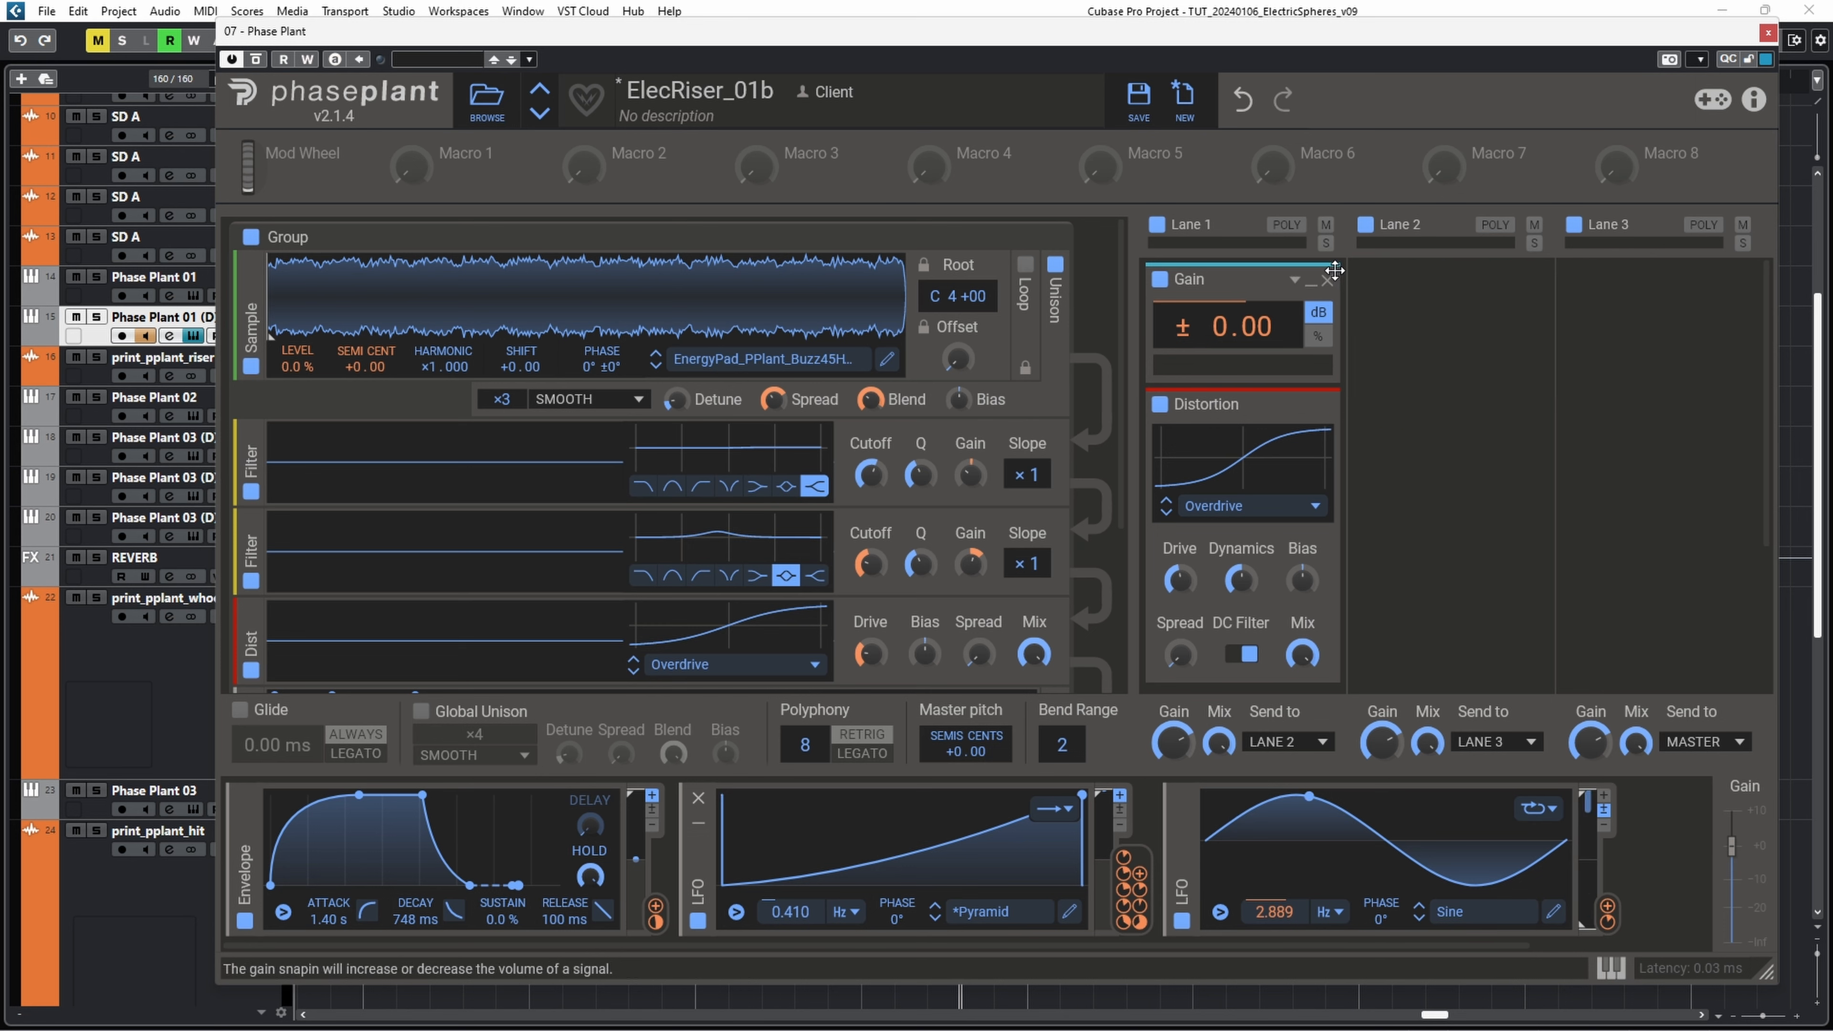
click(1328, 279)
click(1328, 280)
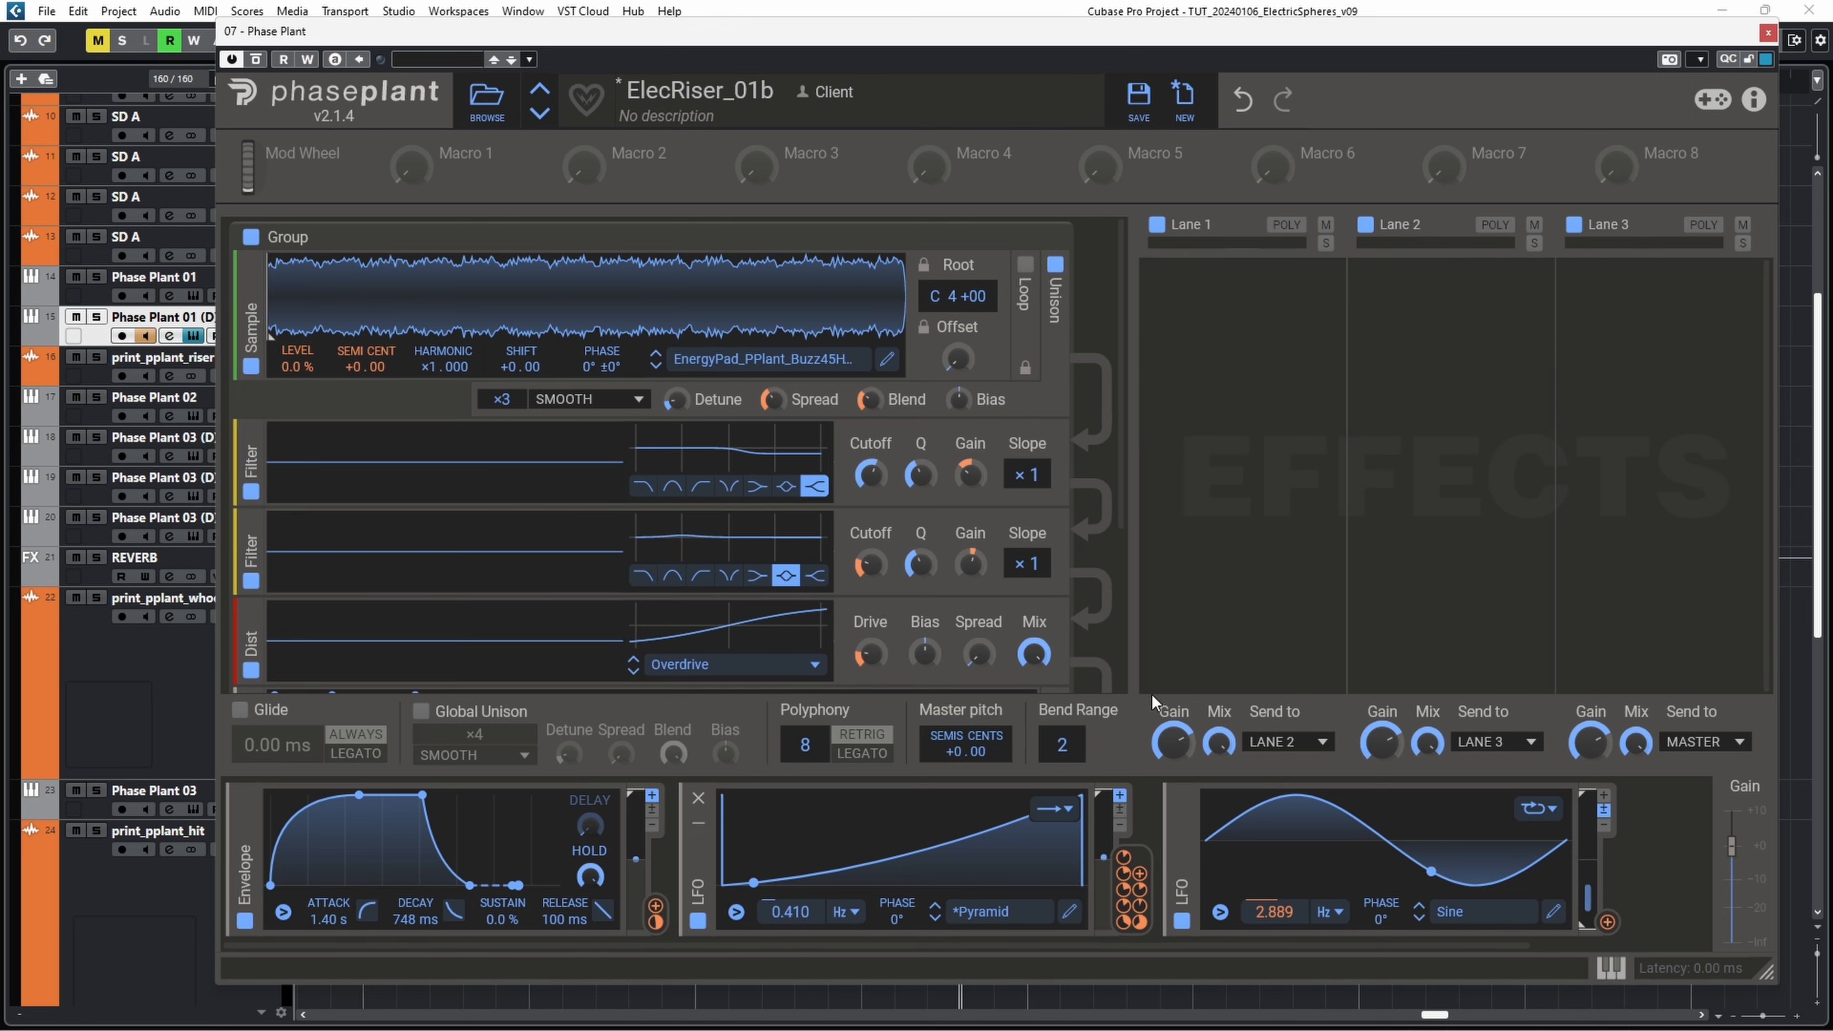
click(1181, 798)
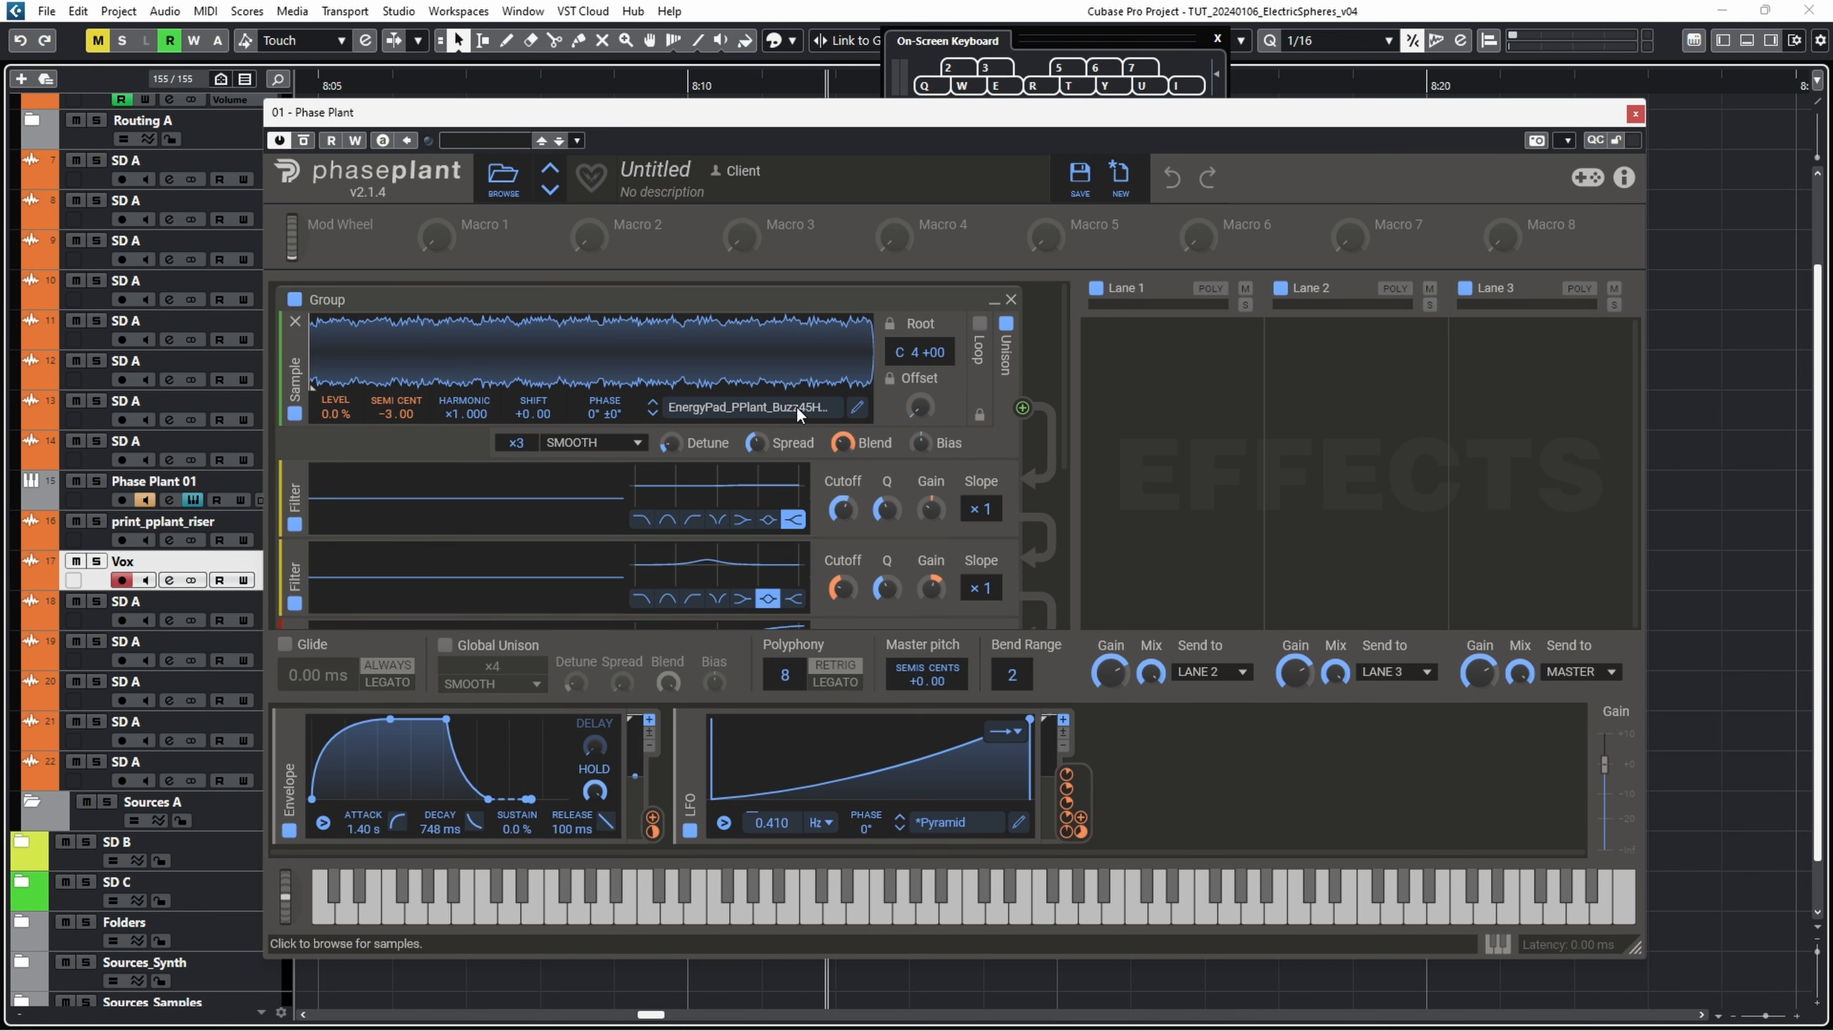
Step: Load the EnergyPad_PPlant_Buzz45Hz_05_Starsh.. sample, reset its pitch to +0.00 semitones and audition it with a note
click(750, 408)
click(1313, 620)
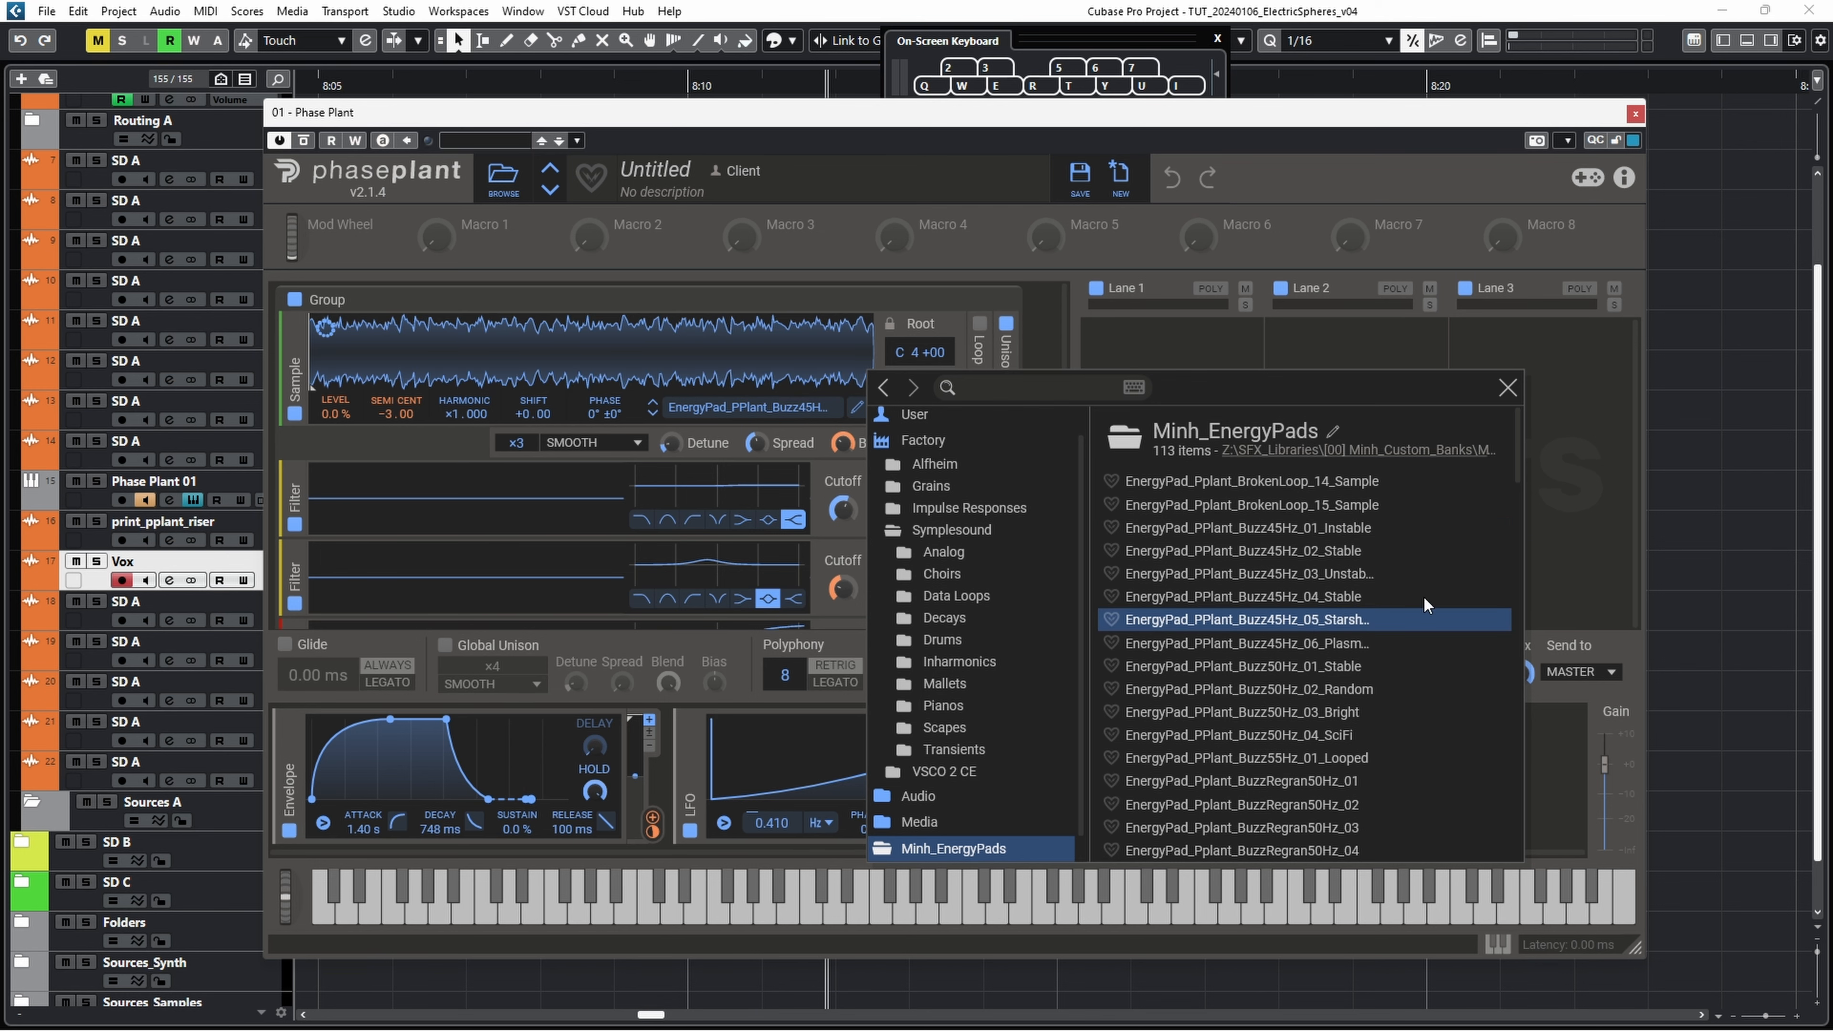
click(1507, 388)
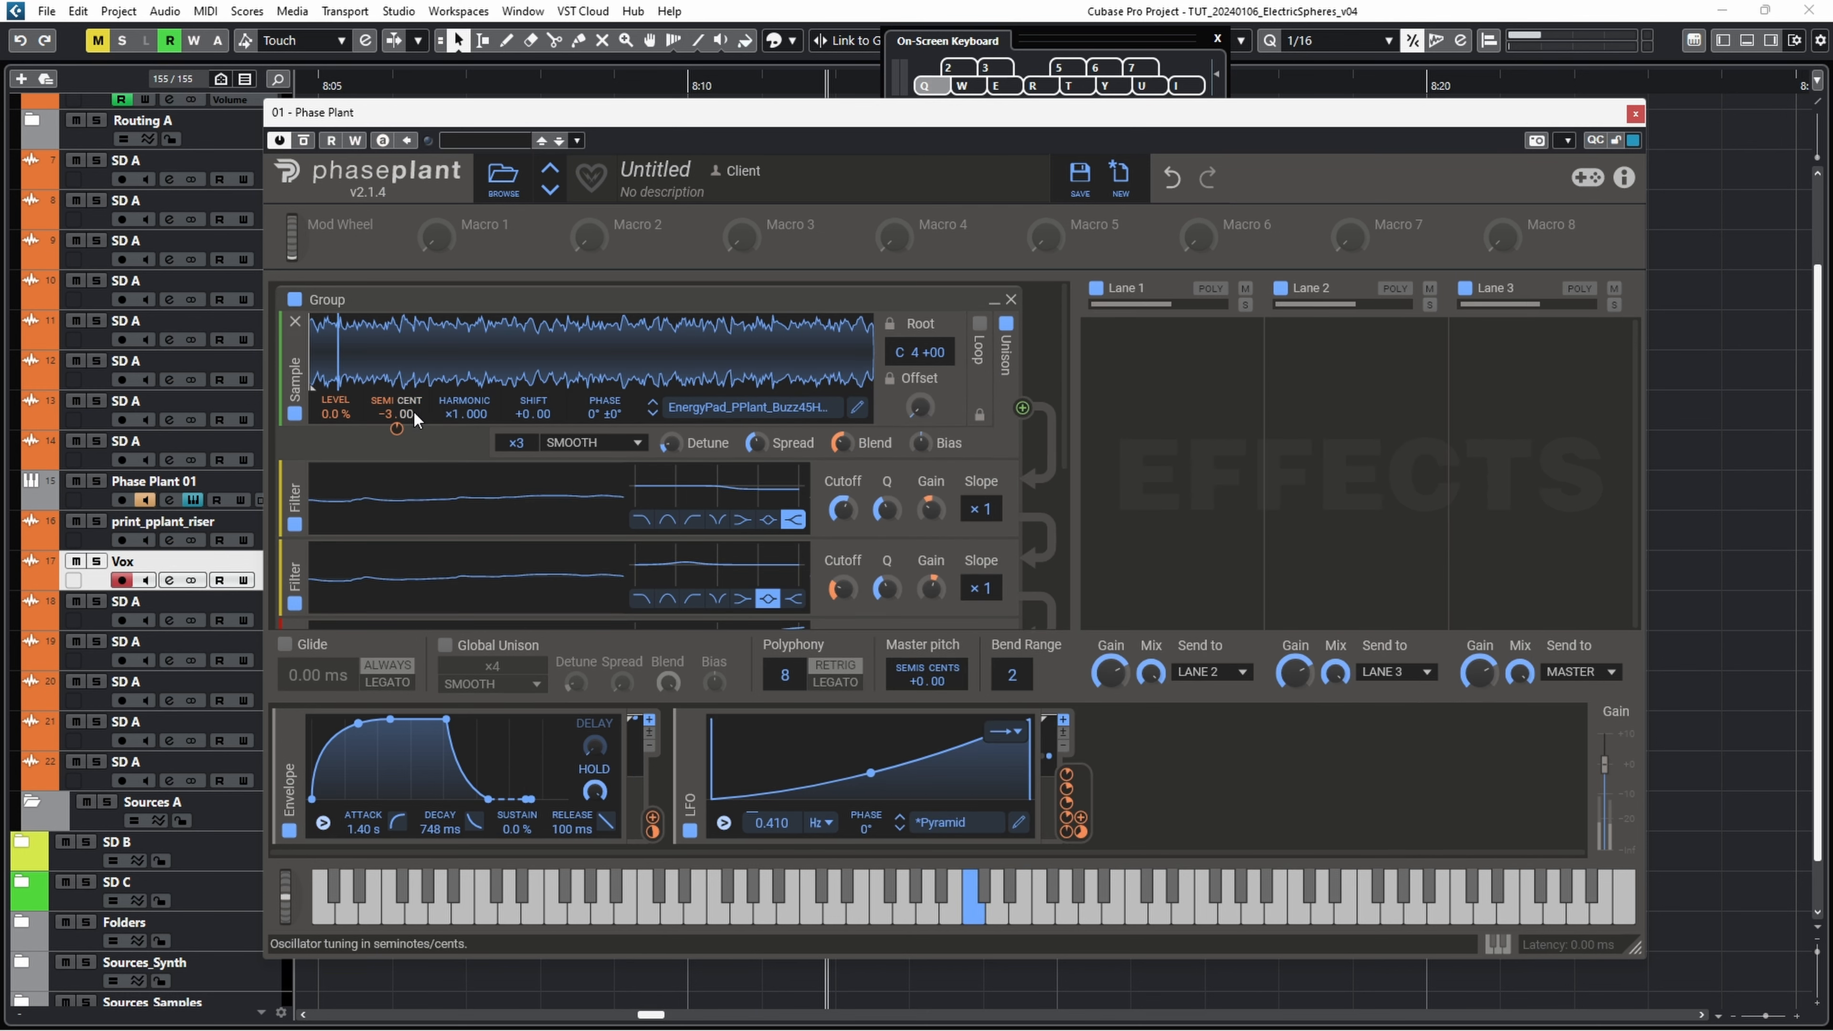
double_click(394, 414)
key(q)
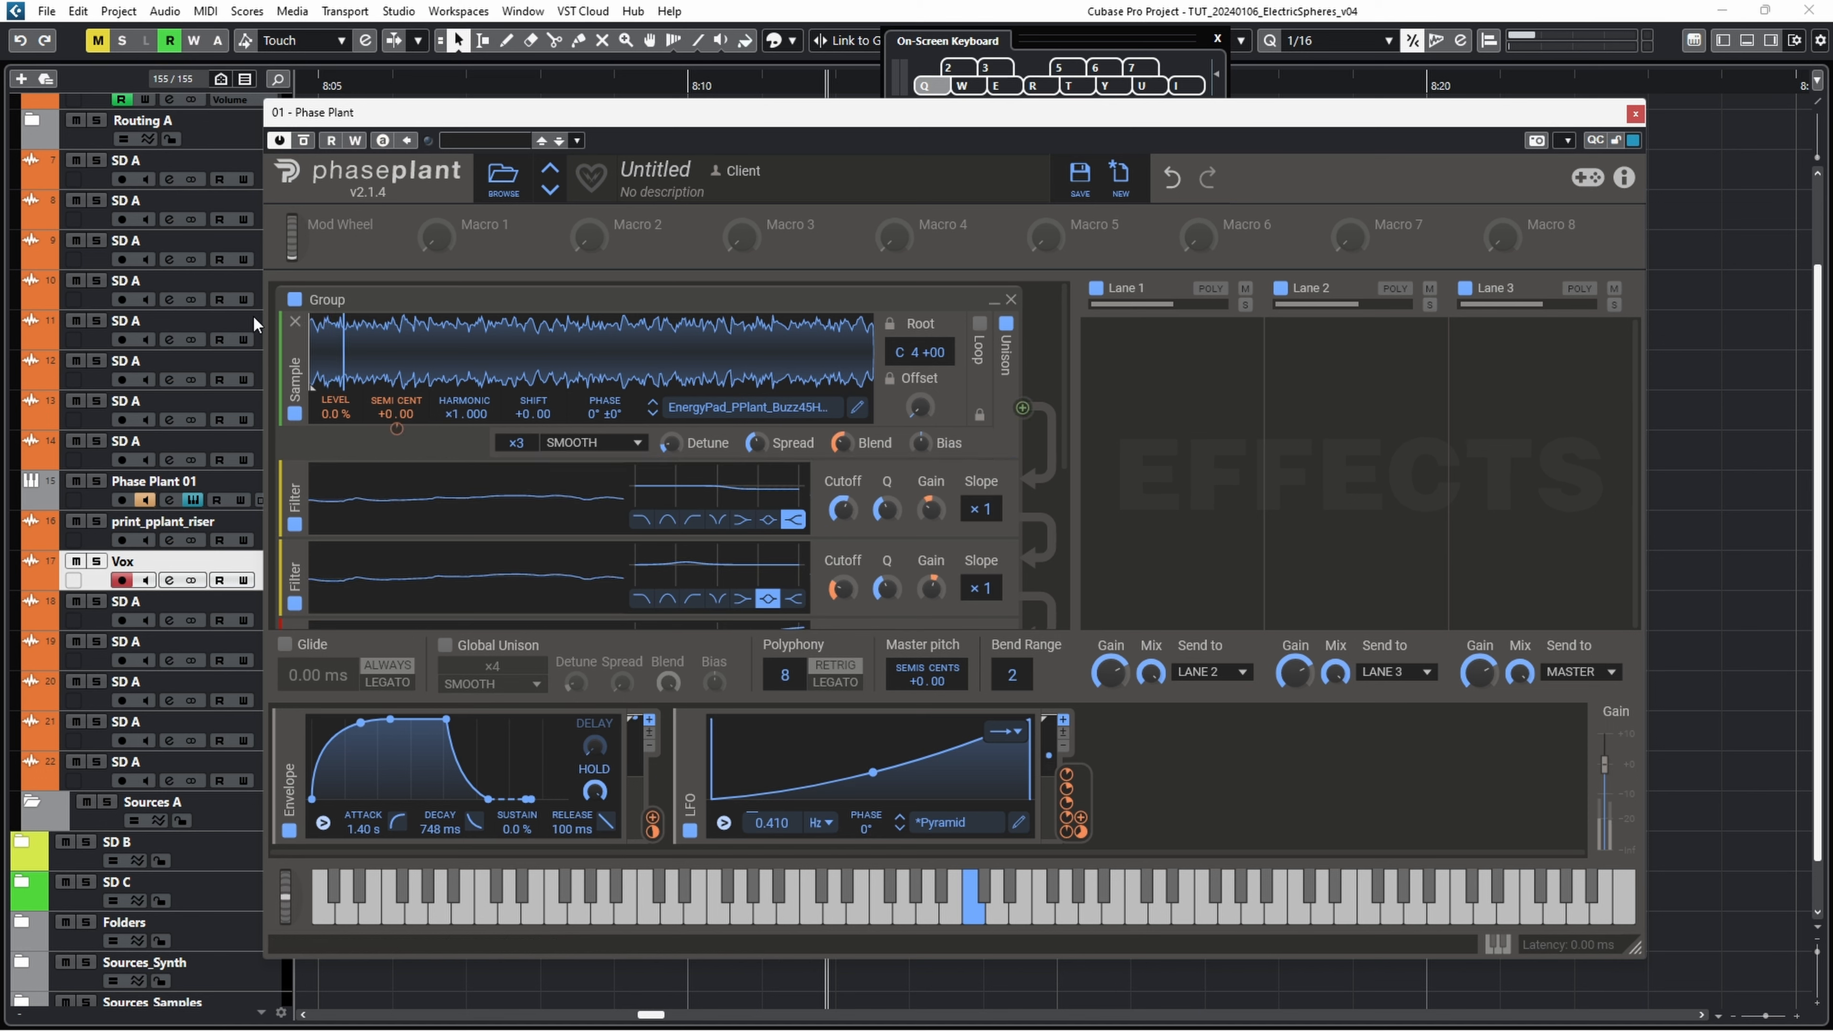
key(q)
Step: Move the sample's playback start to roughly 70% of its length while auditioning notes, and enable looping
drag(311, 380, 540, 347)
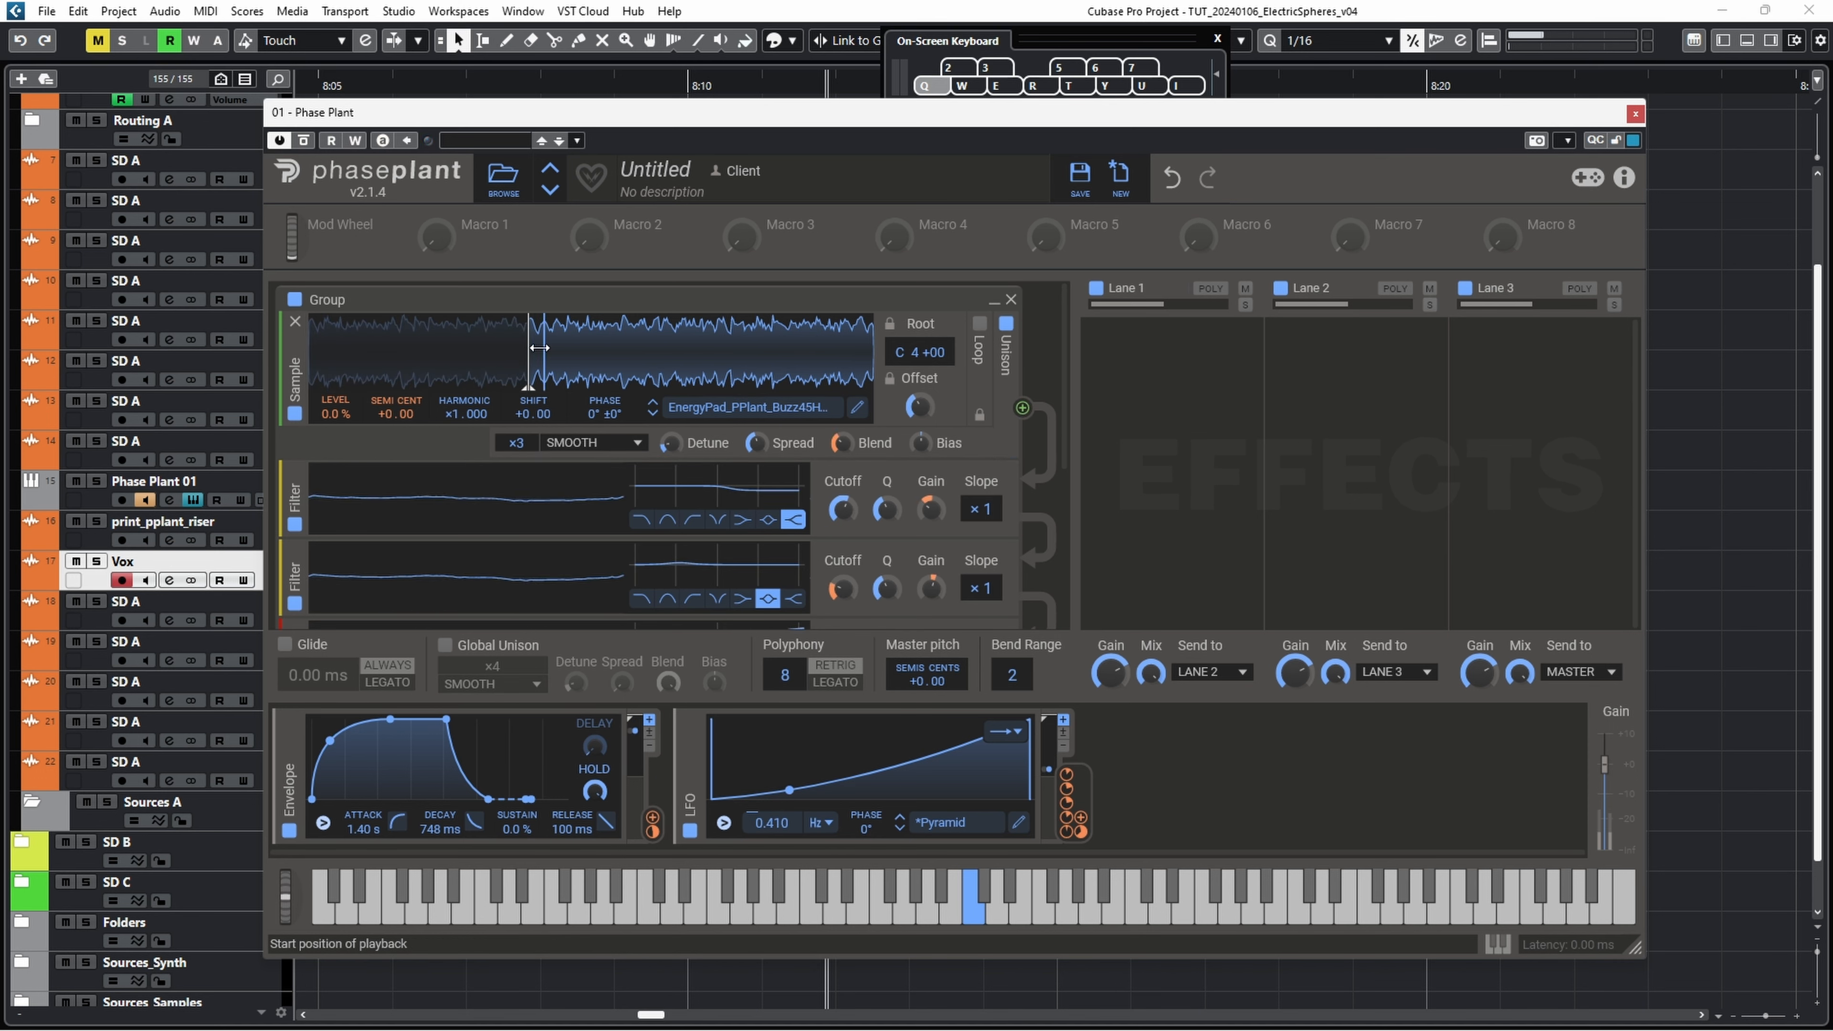
scroll(722, 520, down, 3)
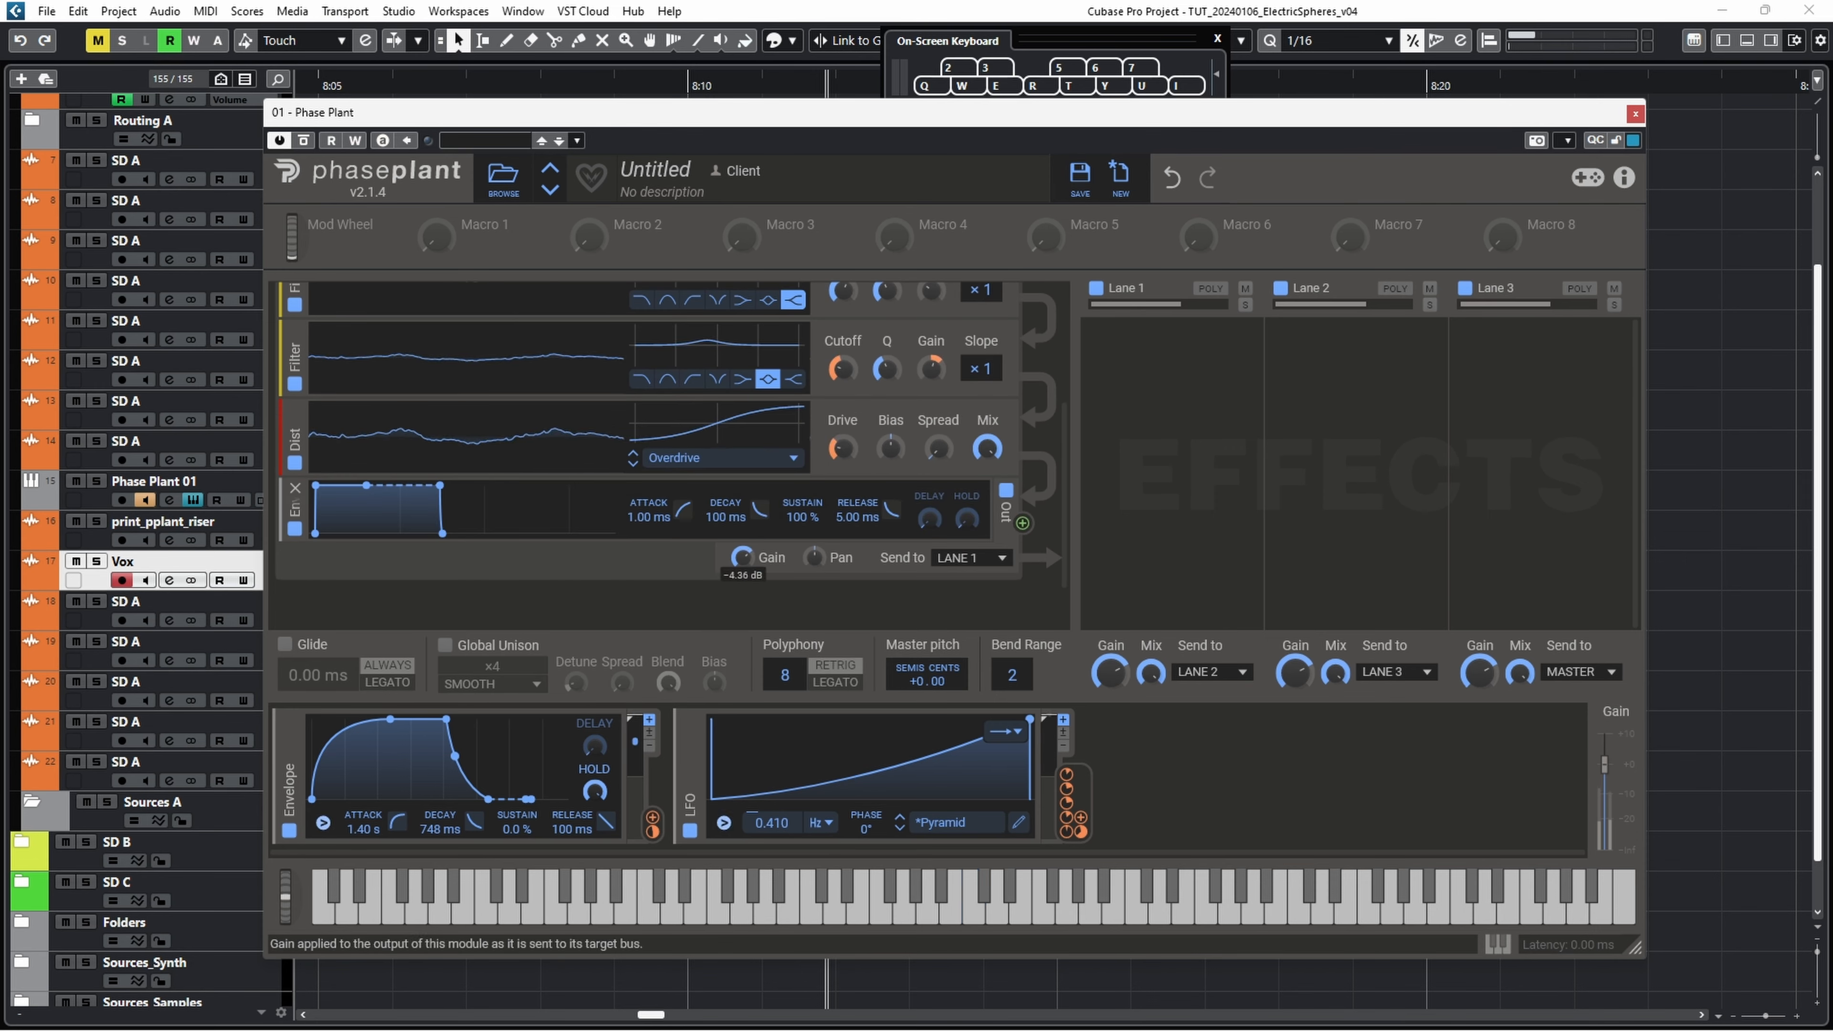
key(q)
scroll(722, 519, up, 3)
drag(558, 364, 720, 367)
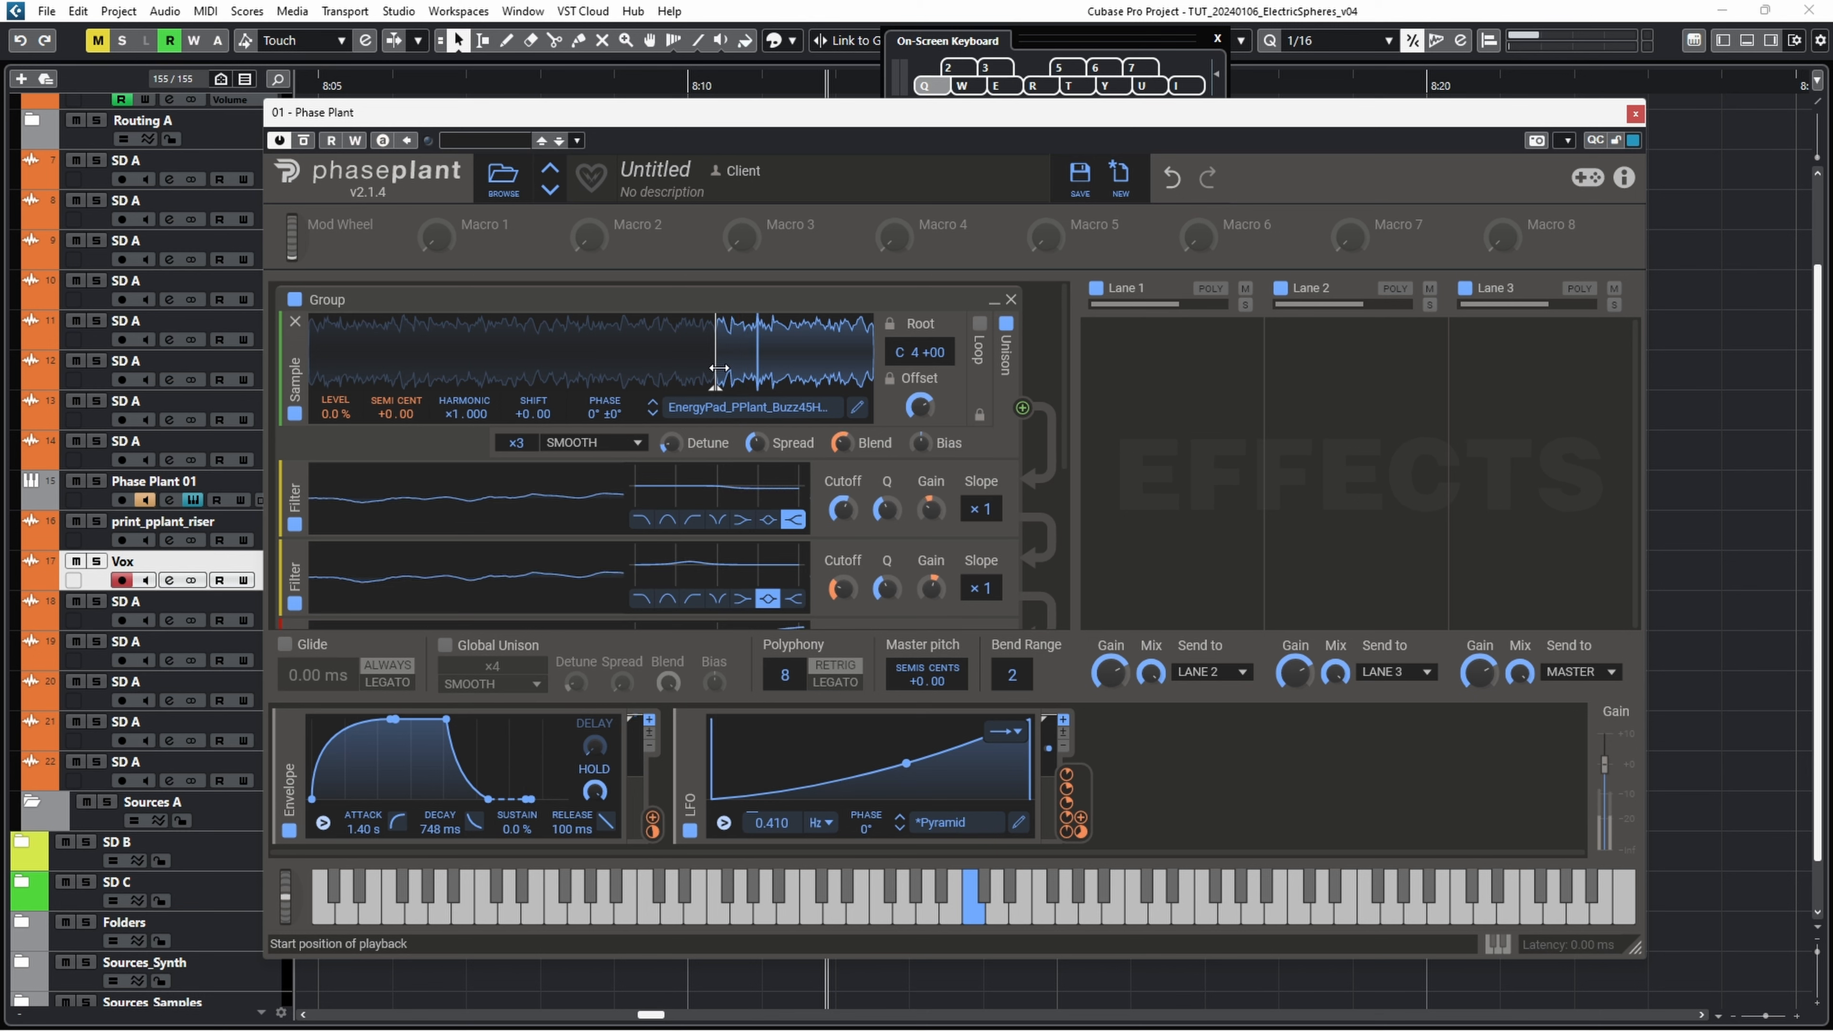
click(978, 326)
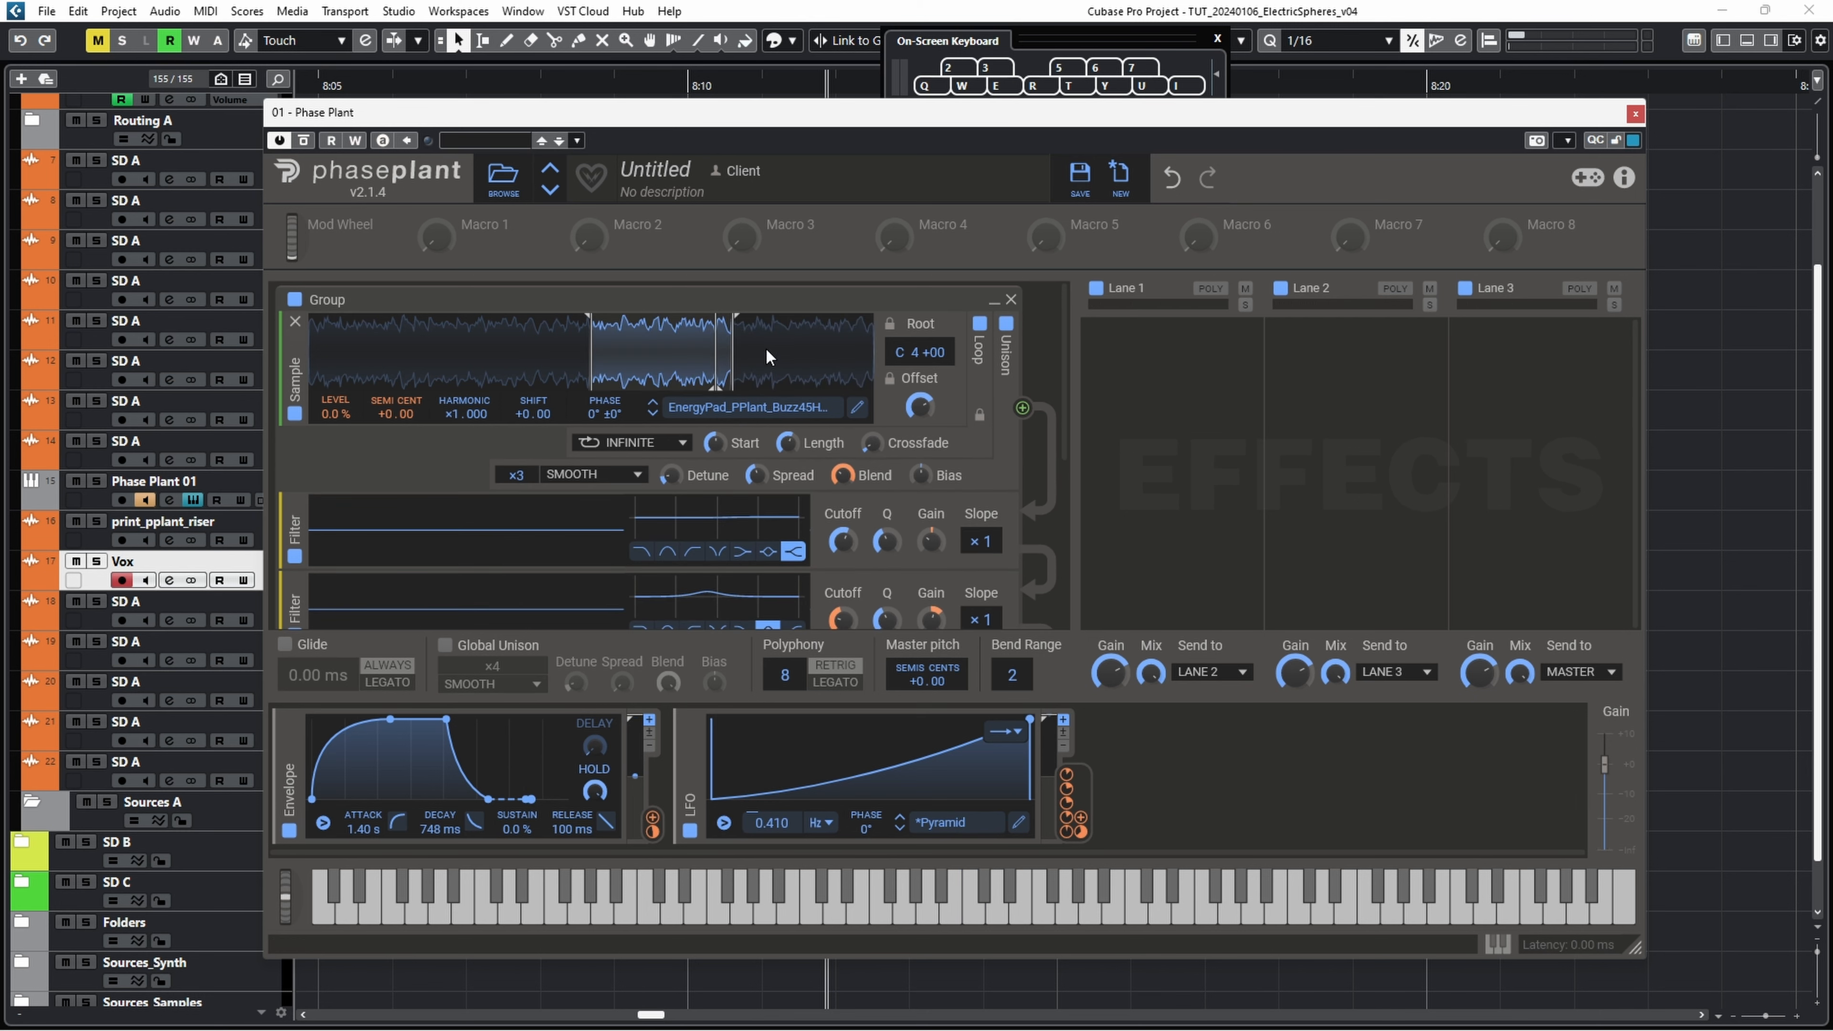
Step: Adjust the sample's loop region, and lower the ElecRiser_01 sample's pitch to -5.00 semitones while auditioning notes
drag(765, 347, 704, 348)
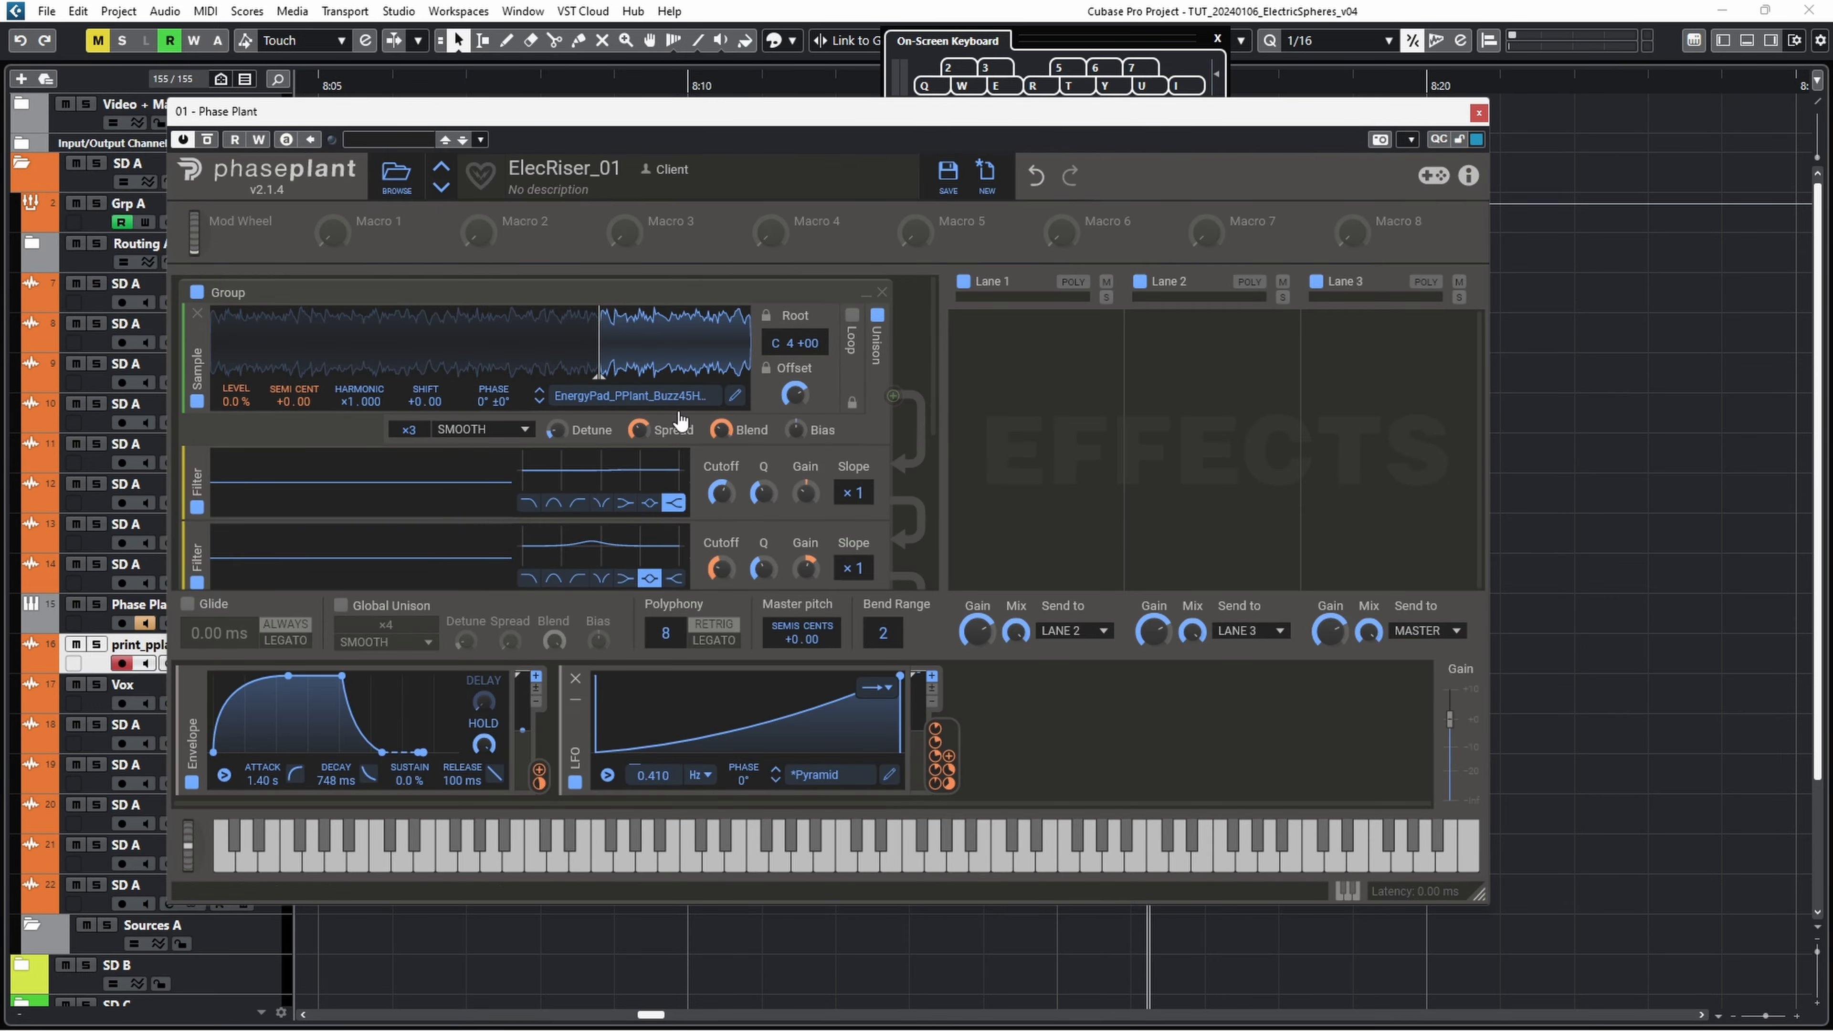
drag(292, 402, 285, 426)
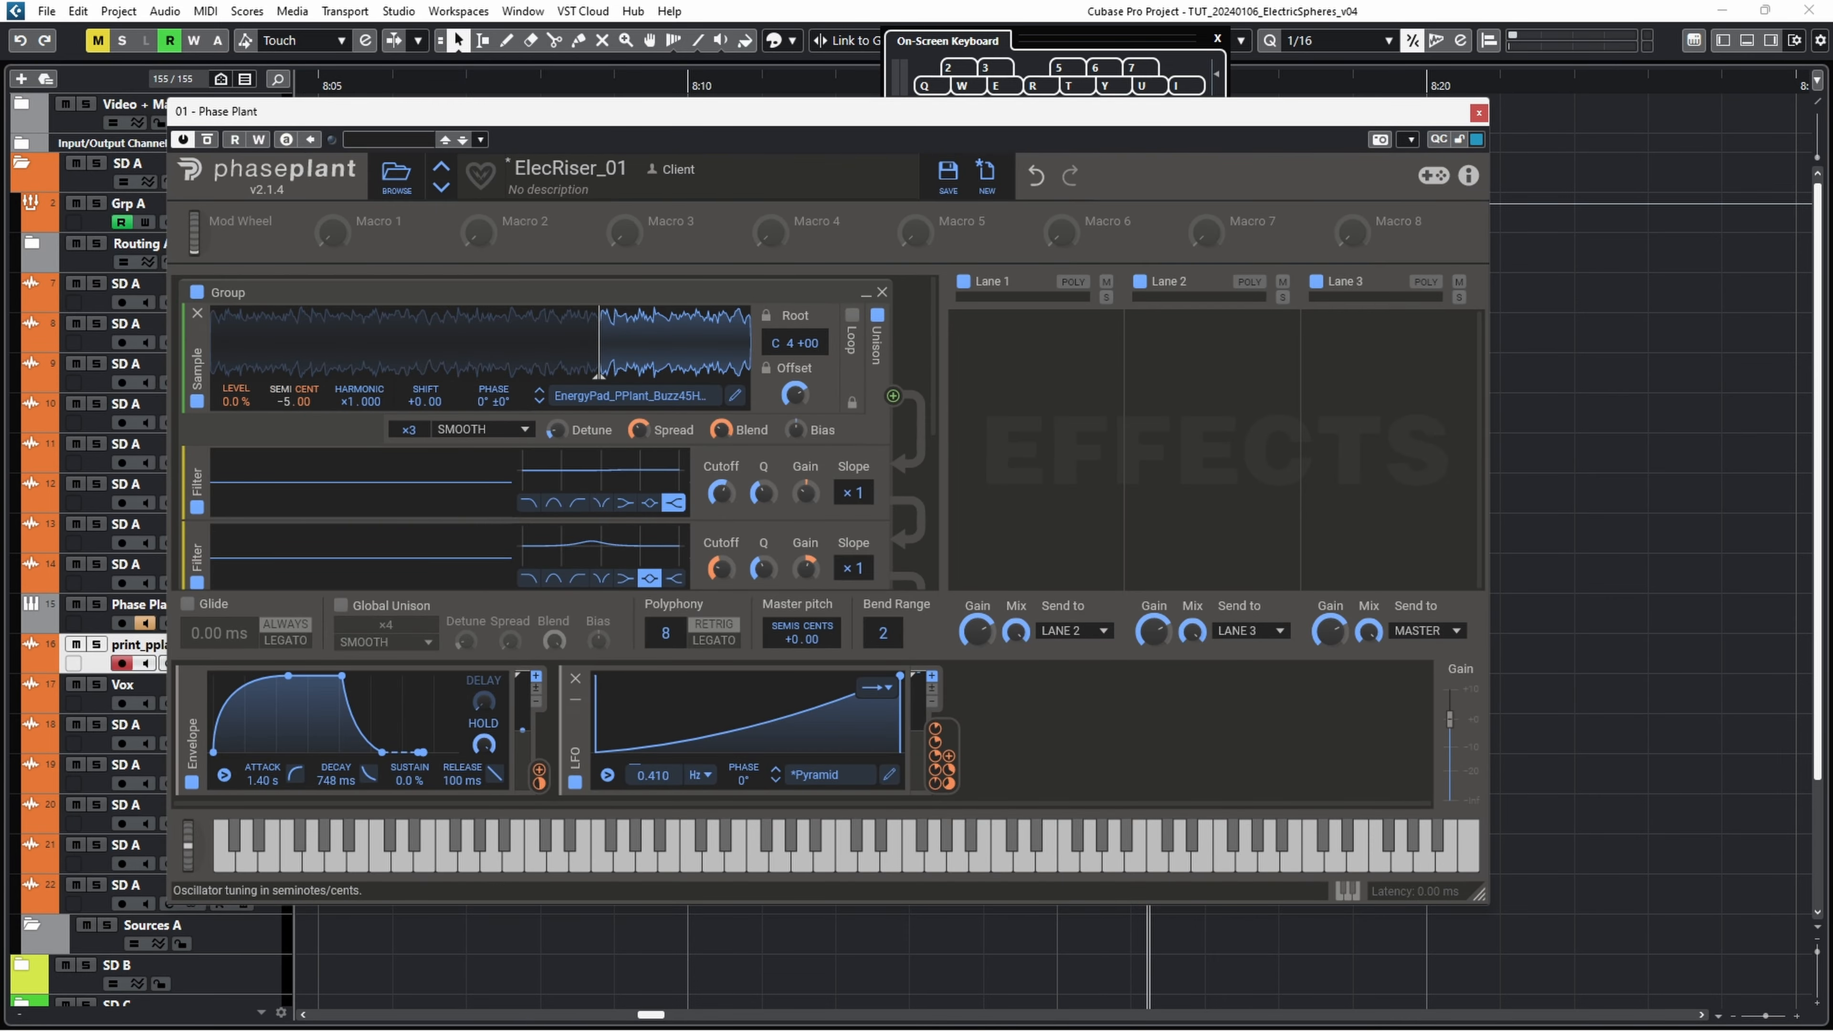
key(r)
key(q)
key(q)
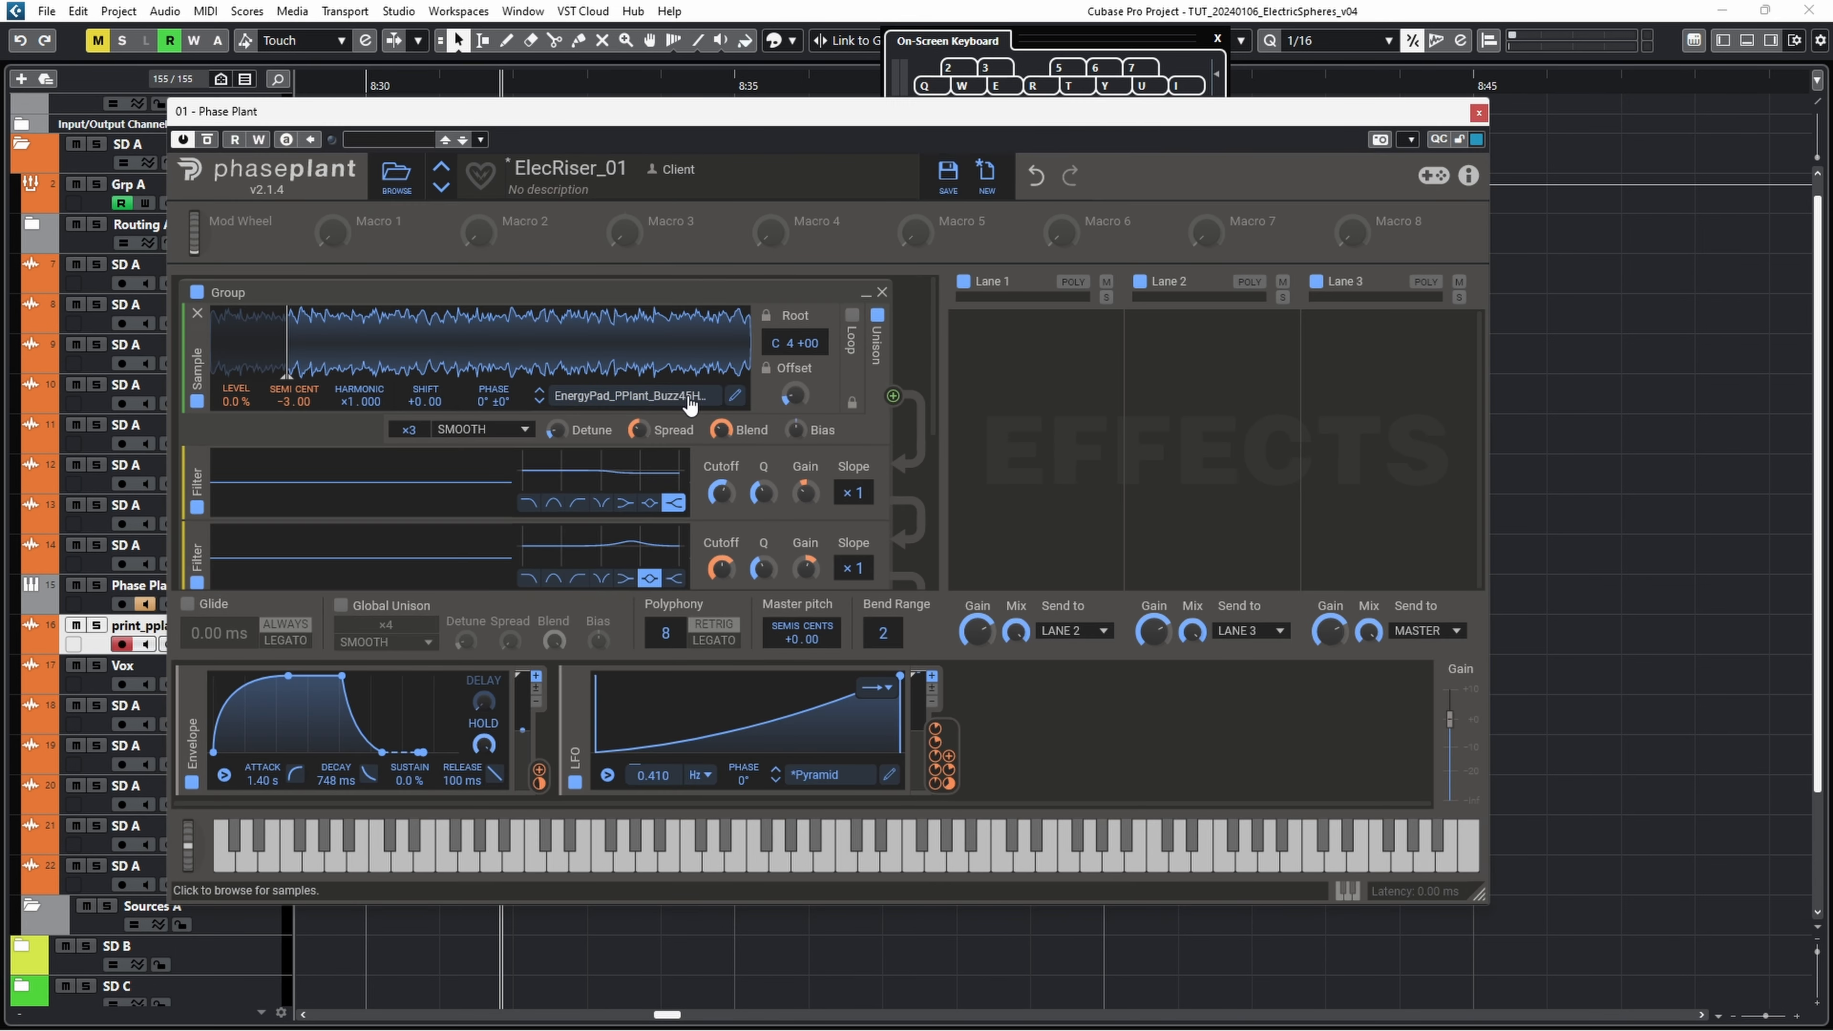
Step: Load the EnergyPad_Pplant_Model_14.. sample and move its playback start to roughly 65% of its length while auditioning notes
click(689, 399)
click(1110, 625)
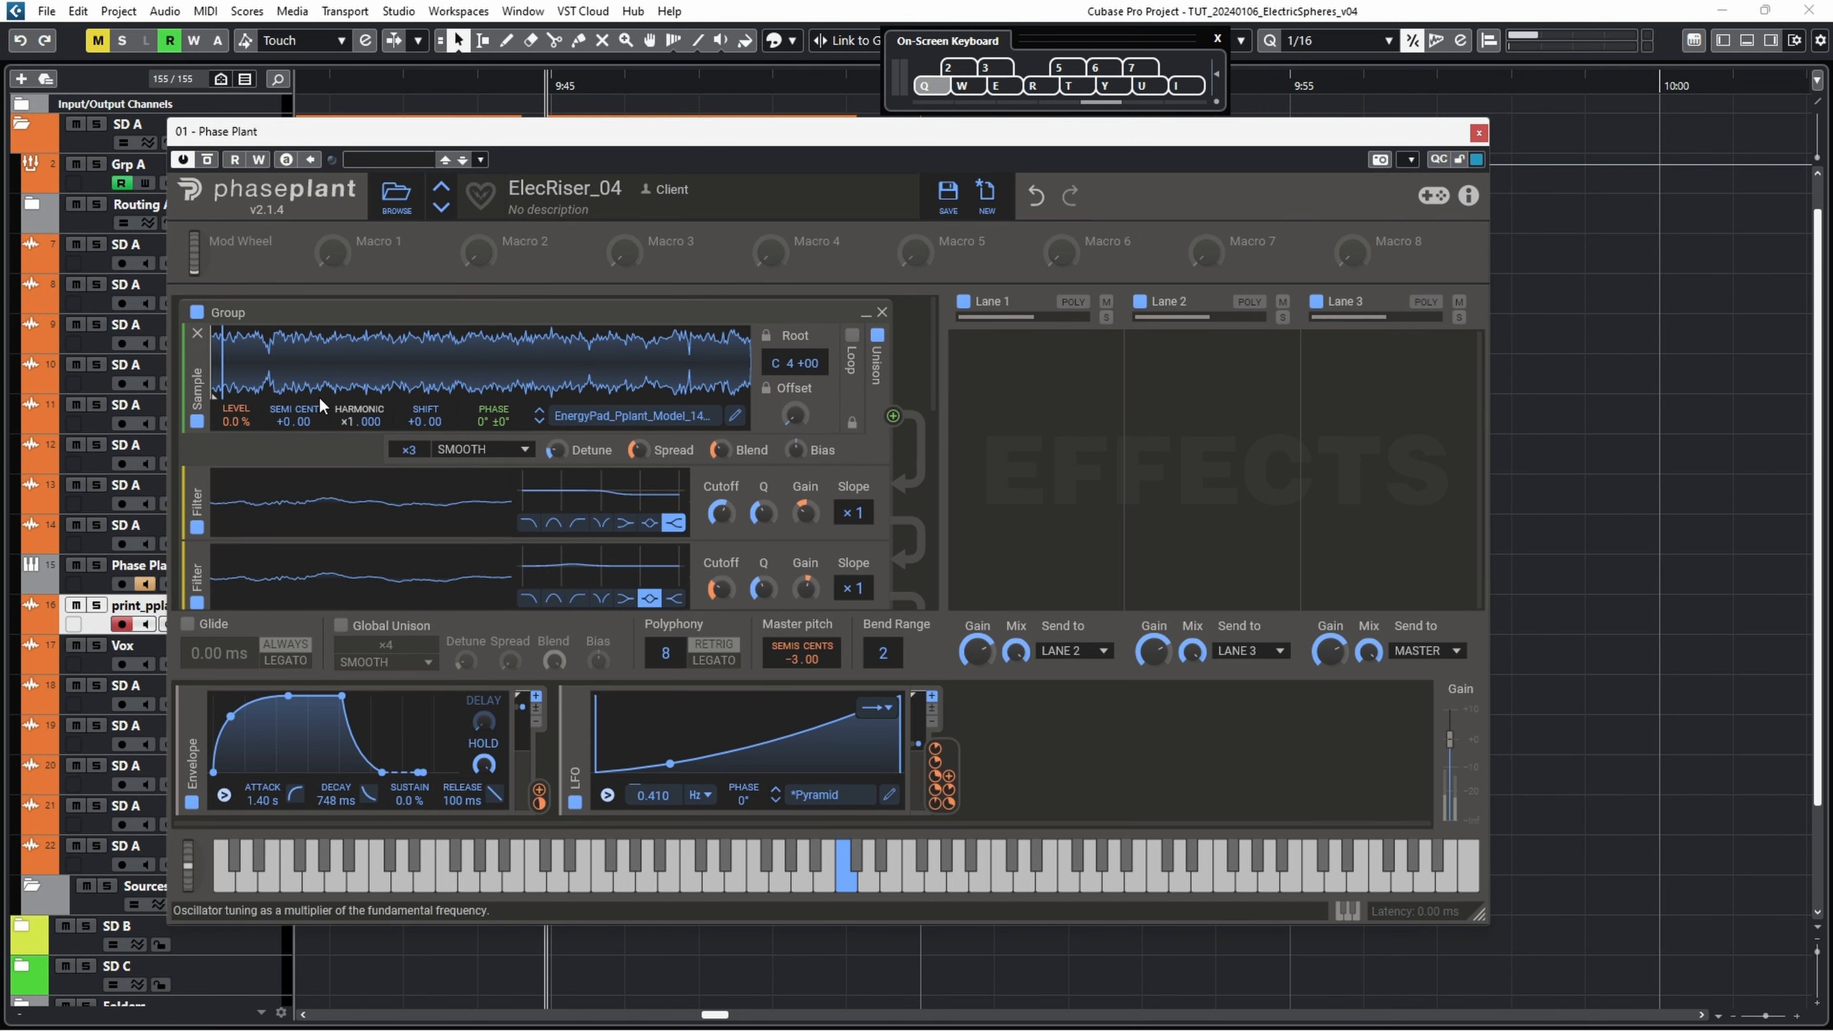
drag(211, 375, 322, 375)
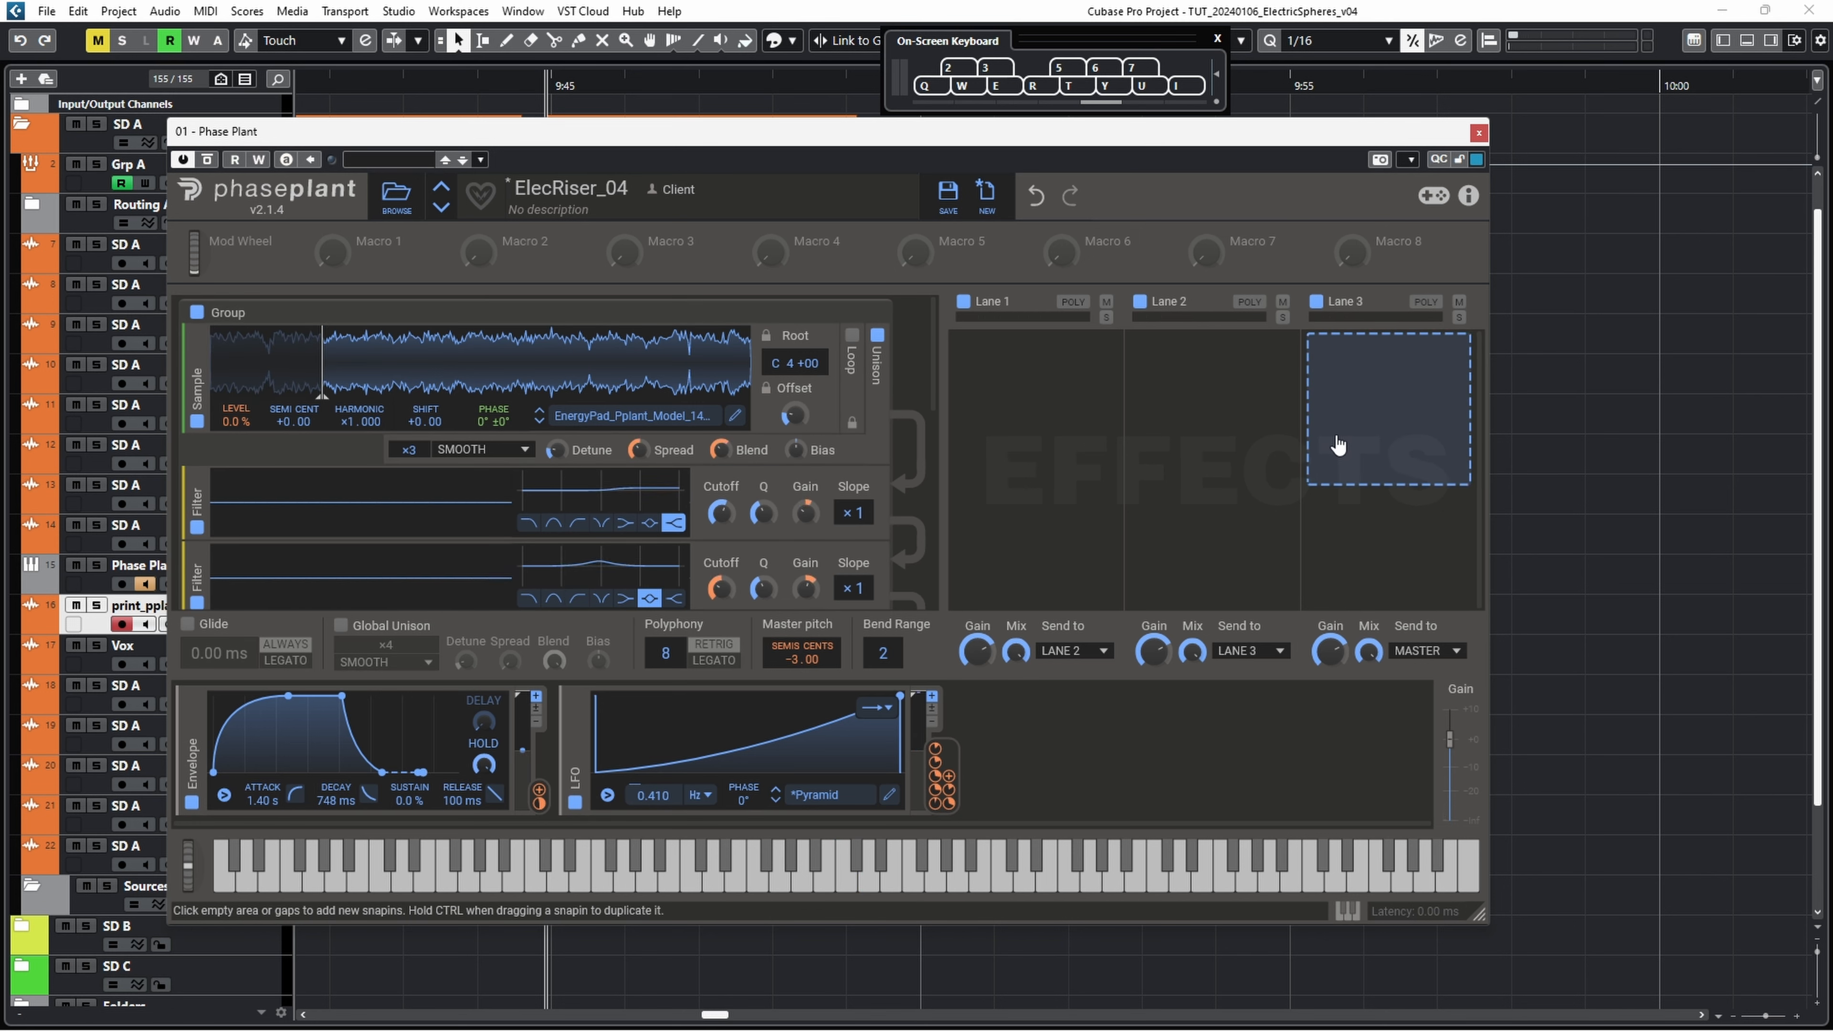
key(q)
drag(321, 372, 576, 367)
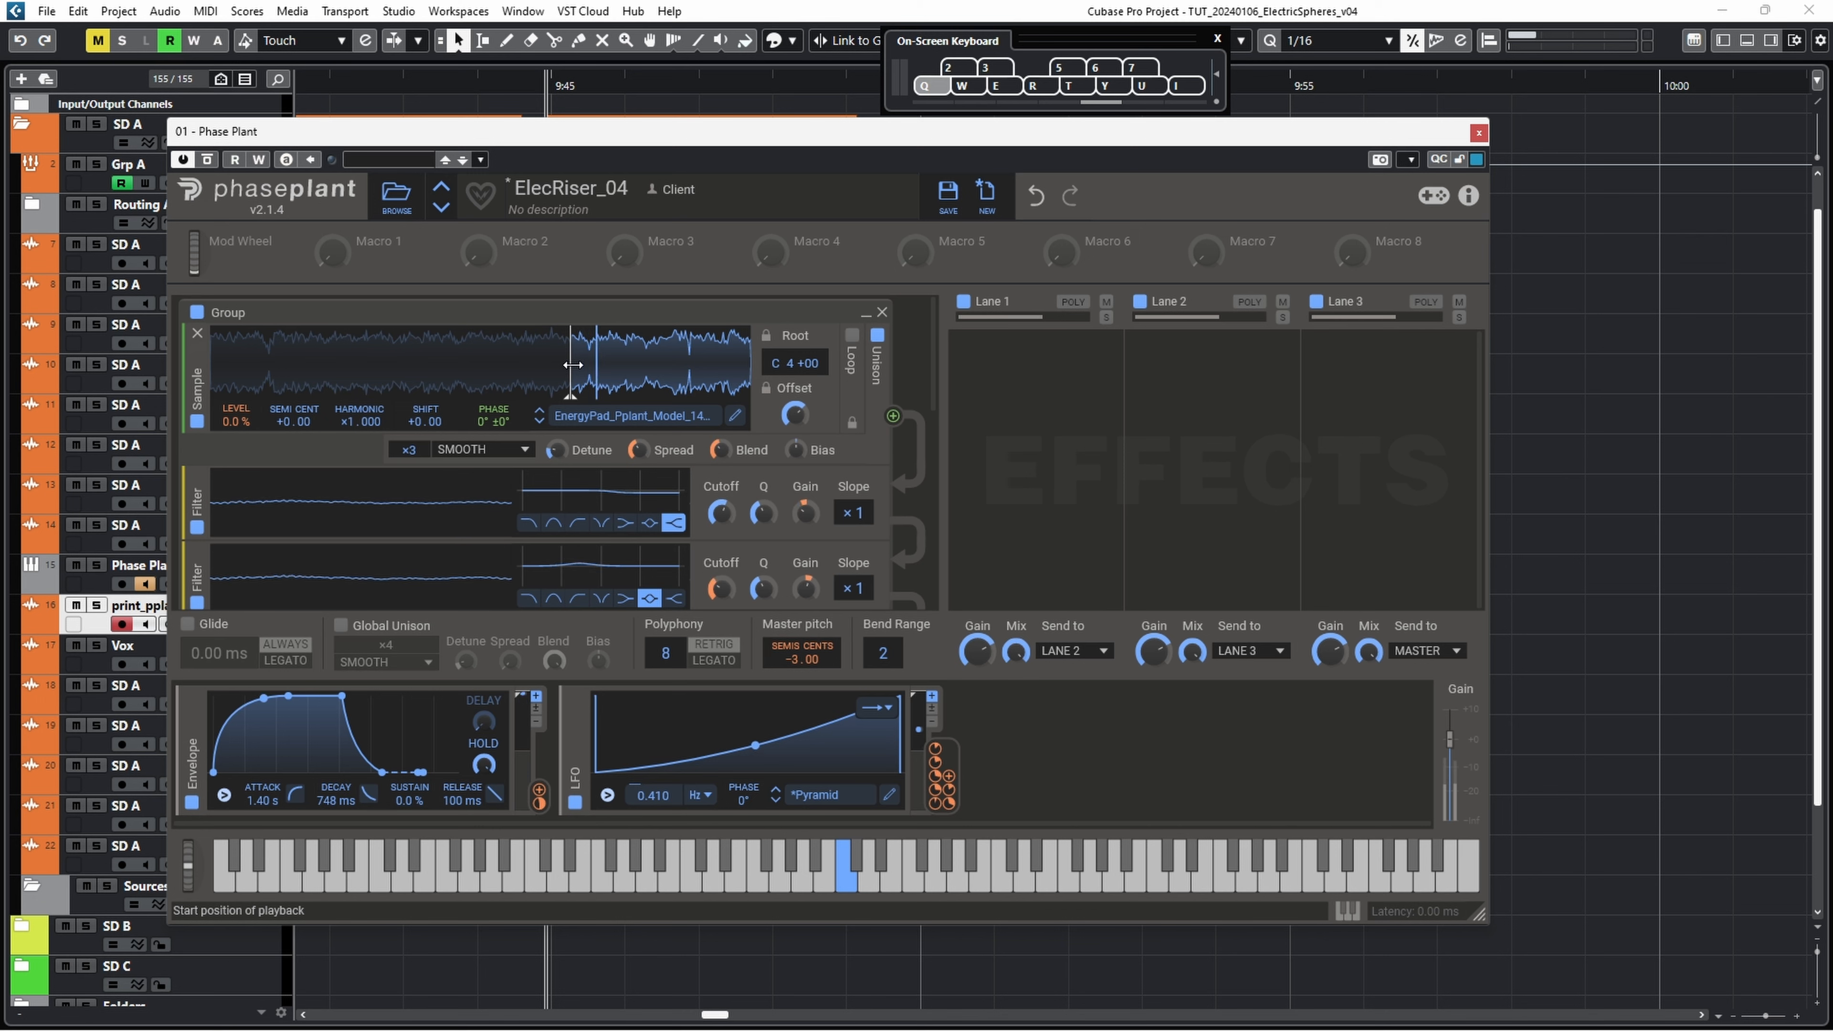
drag(573, 385, 565, 384)
key(q)
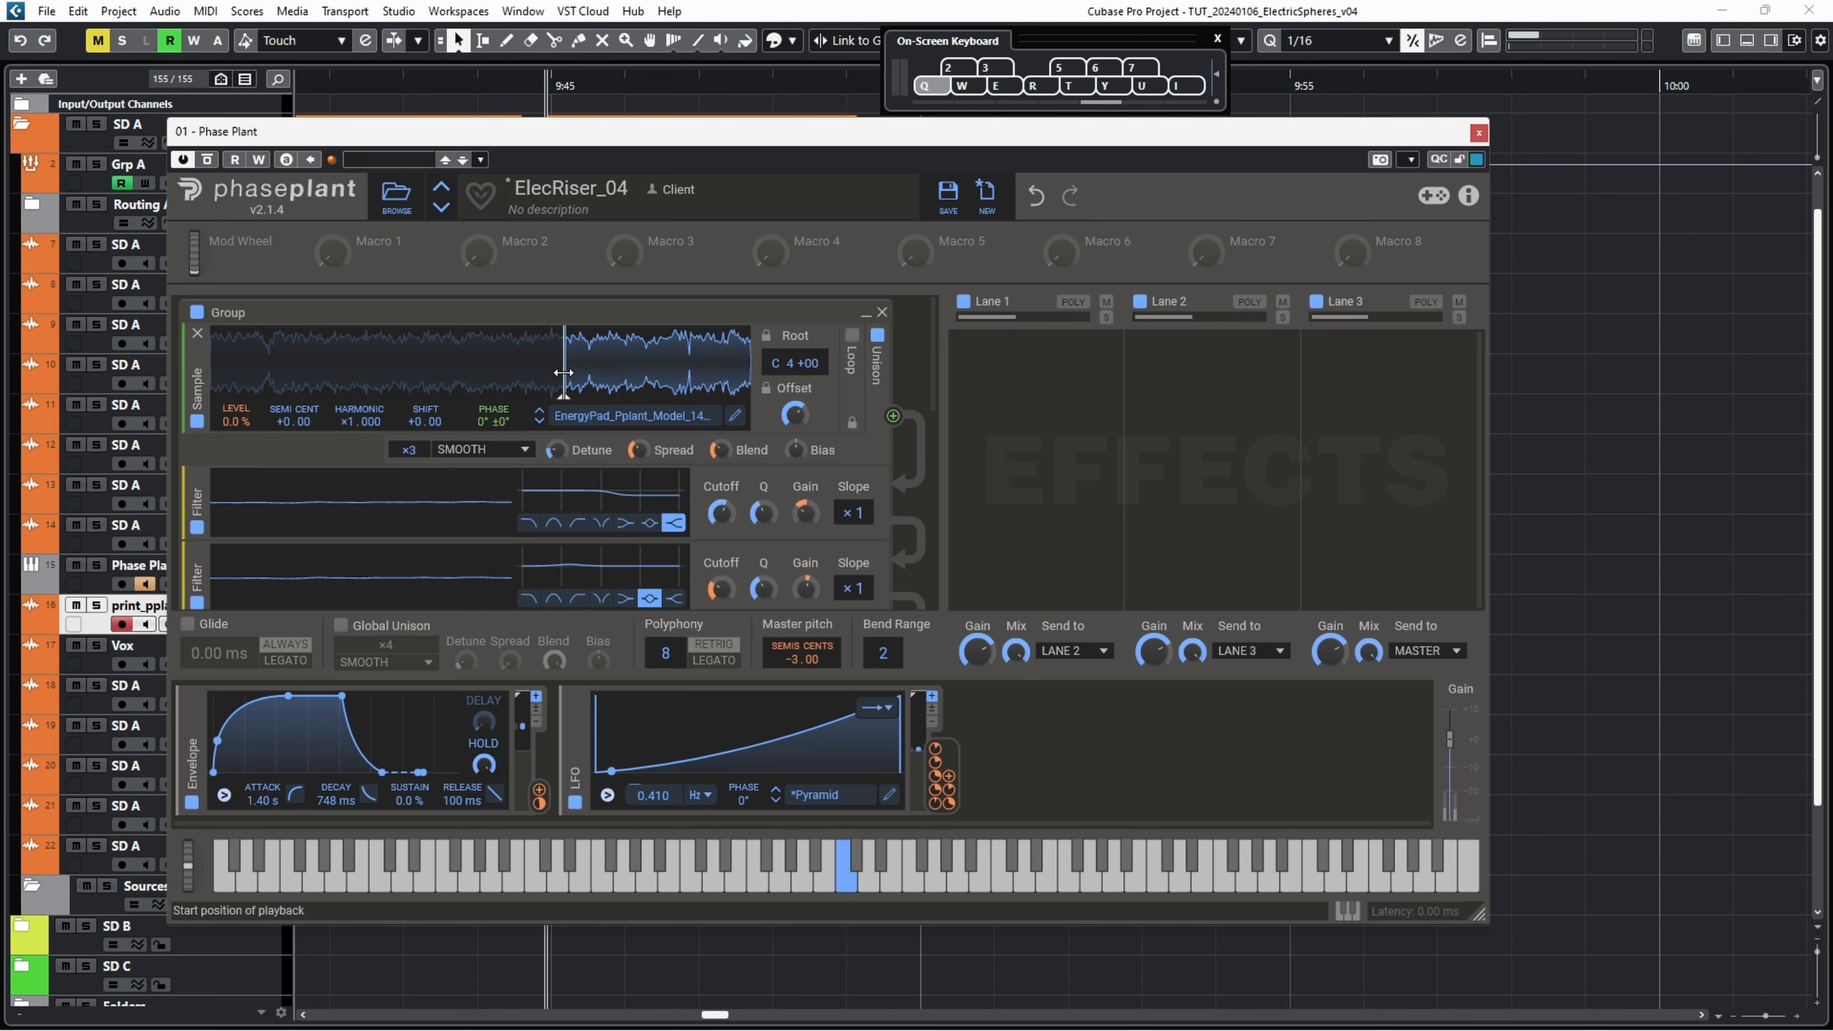
Step: Audition the EnergyPad_Pplant_Model_16.. sample in ElecRiser_07b and move its playback start to roughly 44% of its length
scroll(634, 462, down, 1)
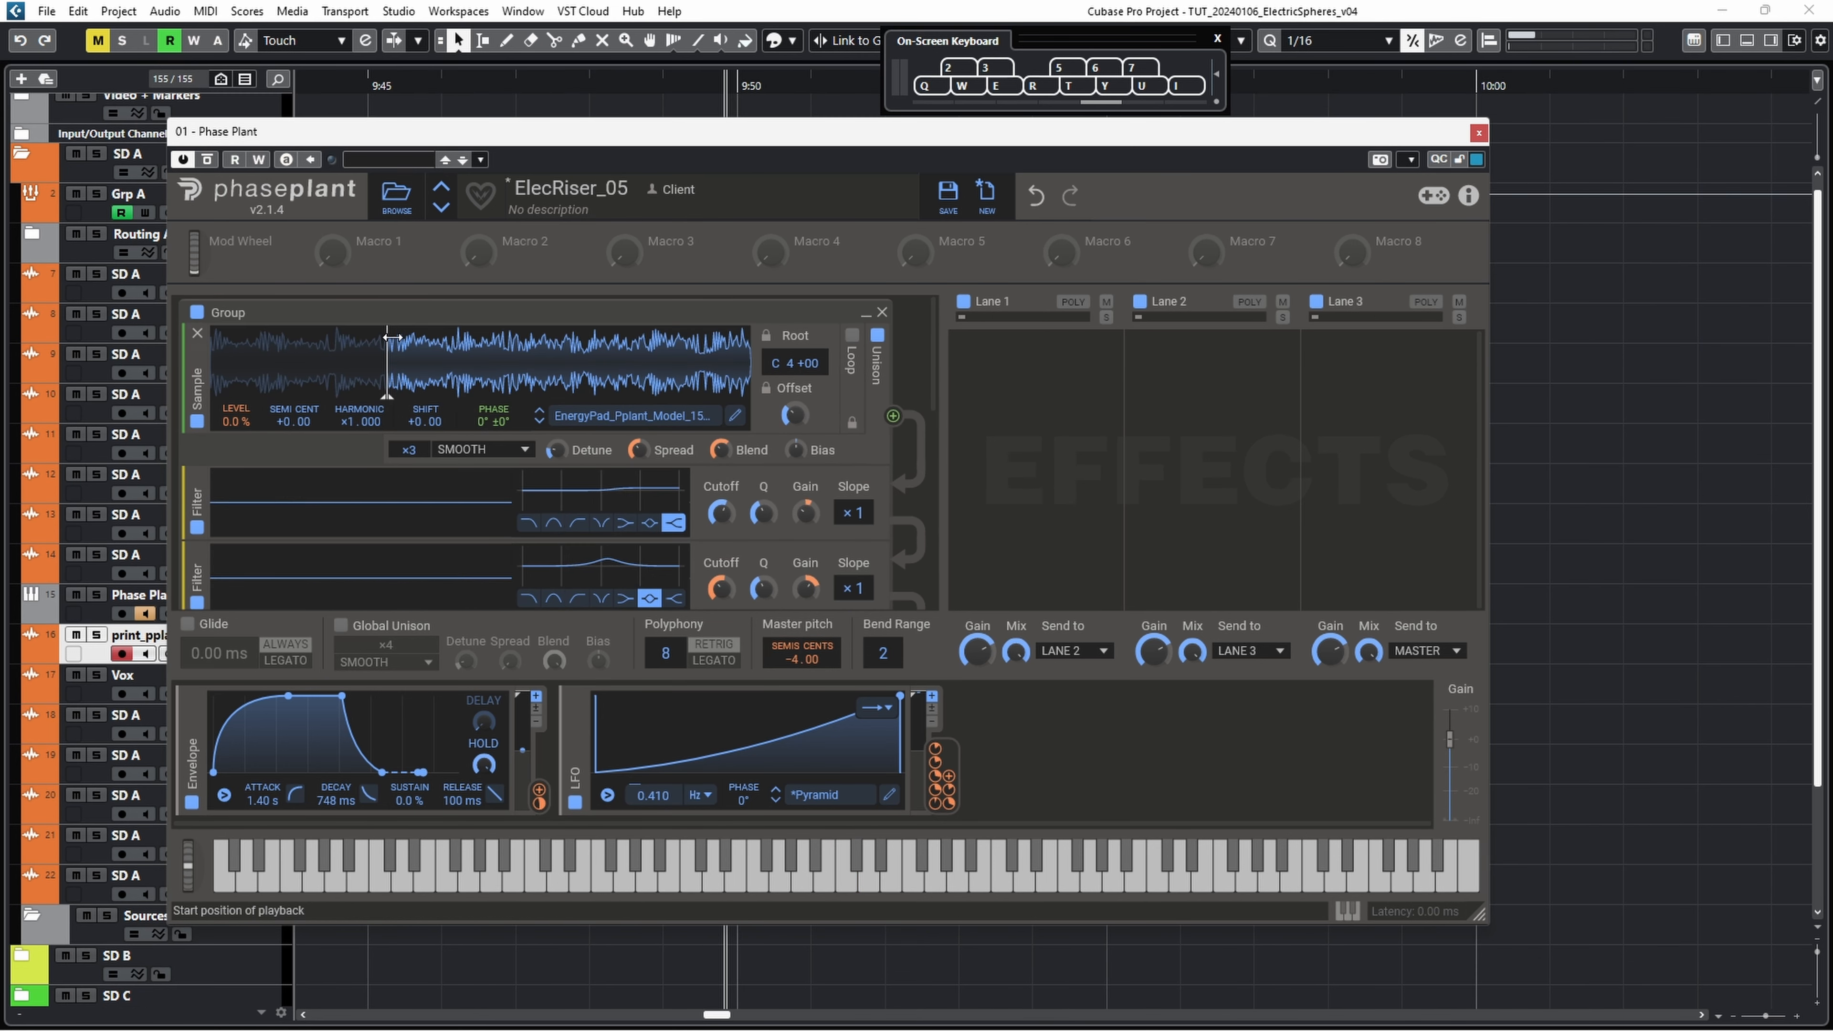
key(q)
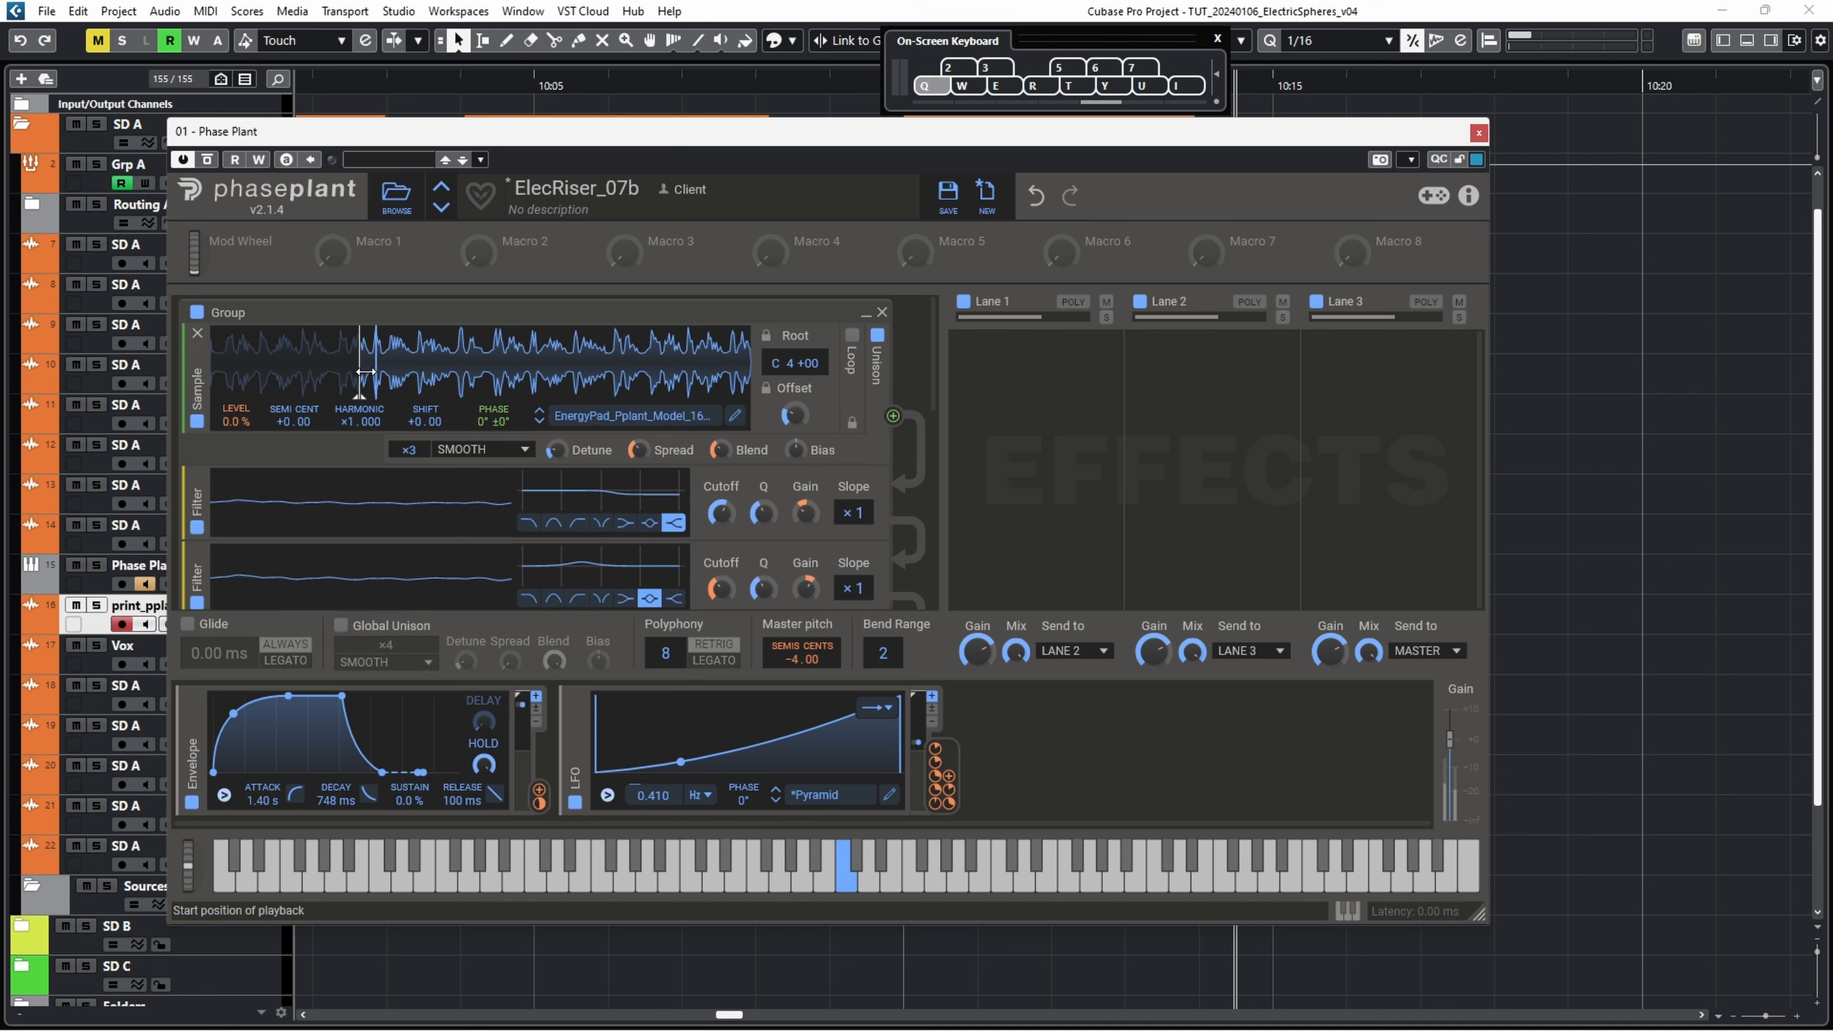
drag(368, 372, 462, 380)
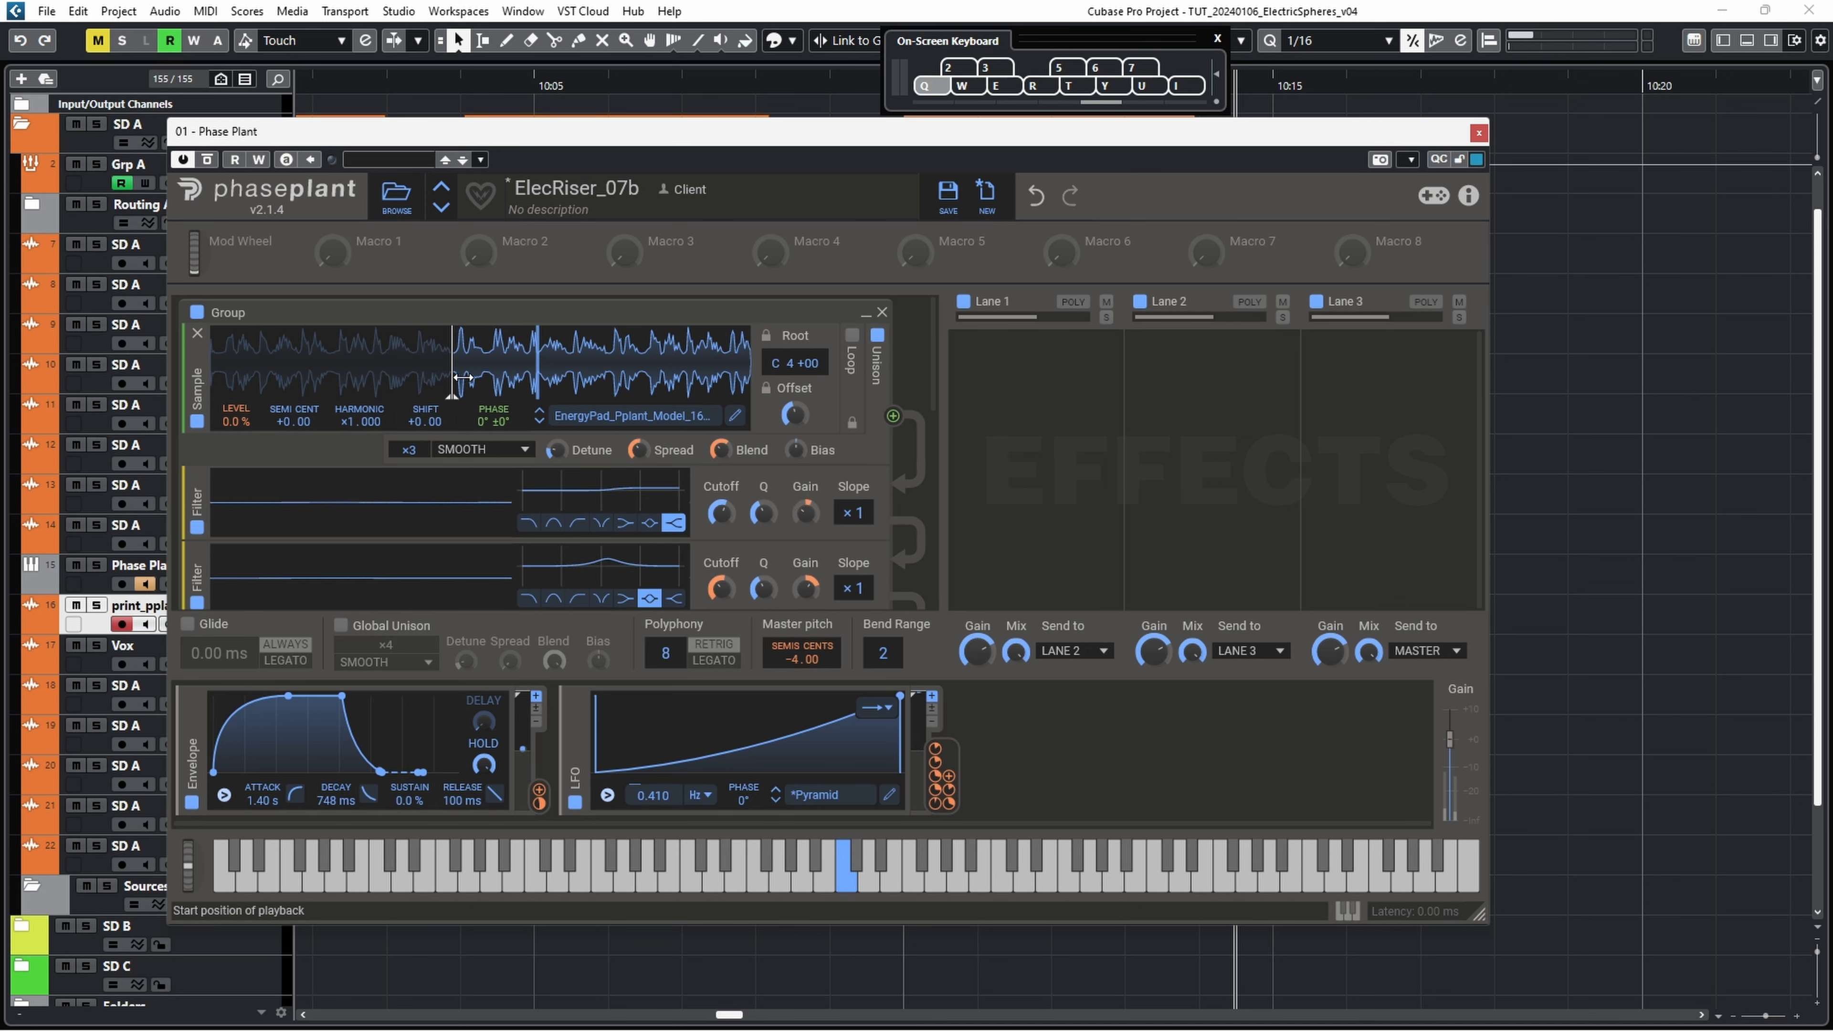
drag(462, 377, 456, 377)
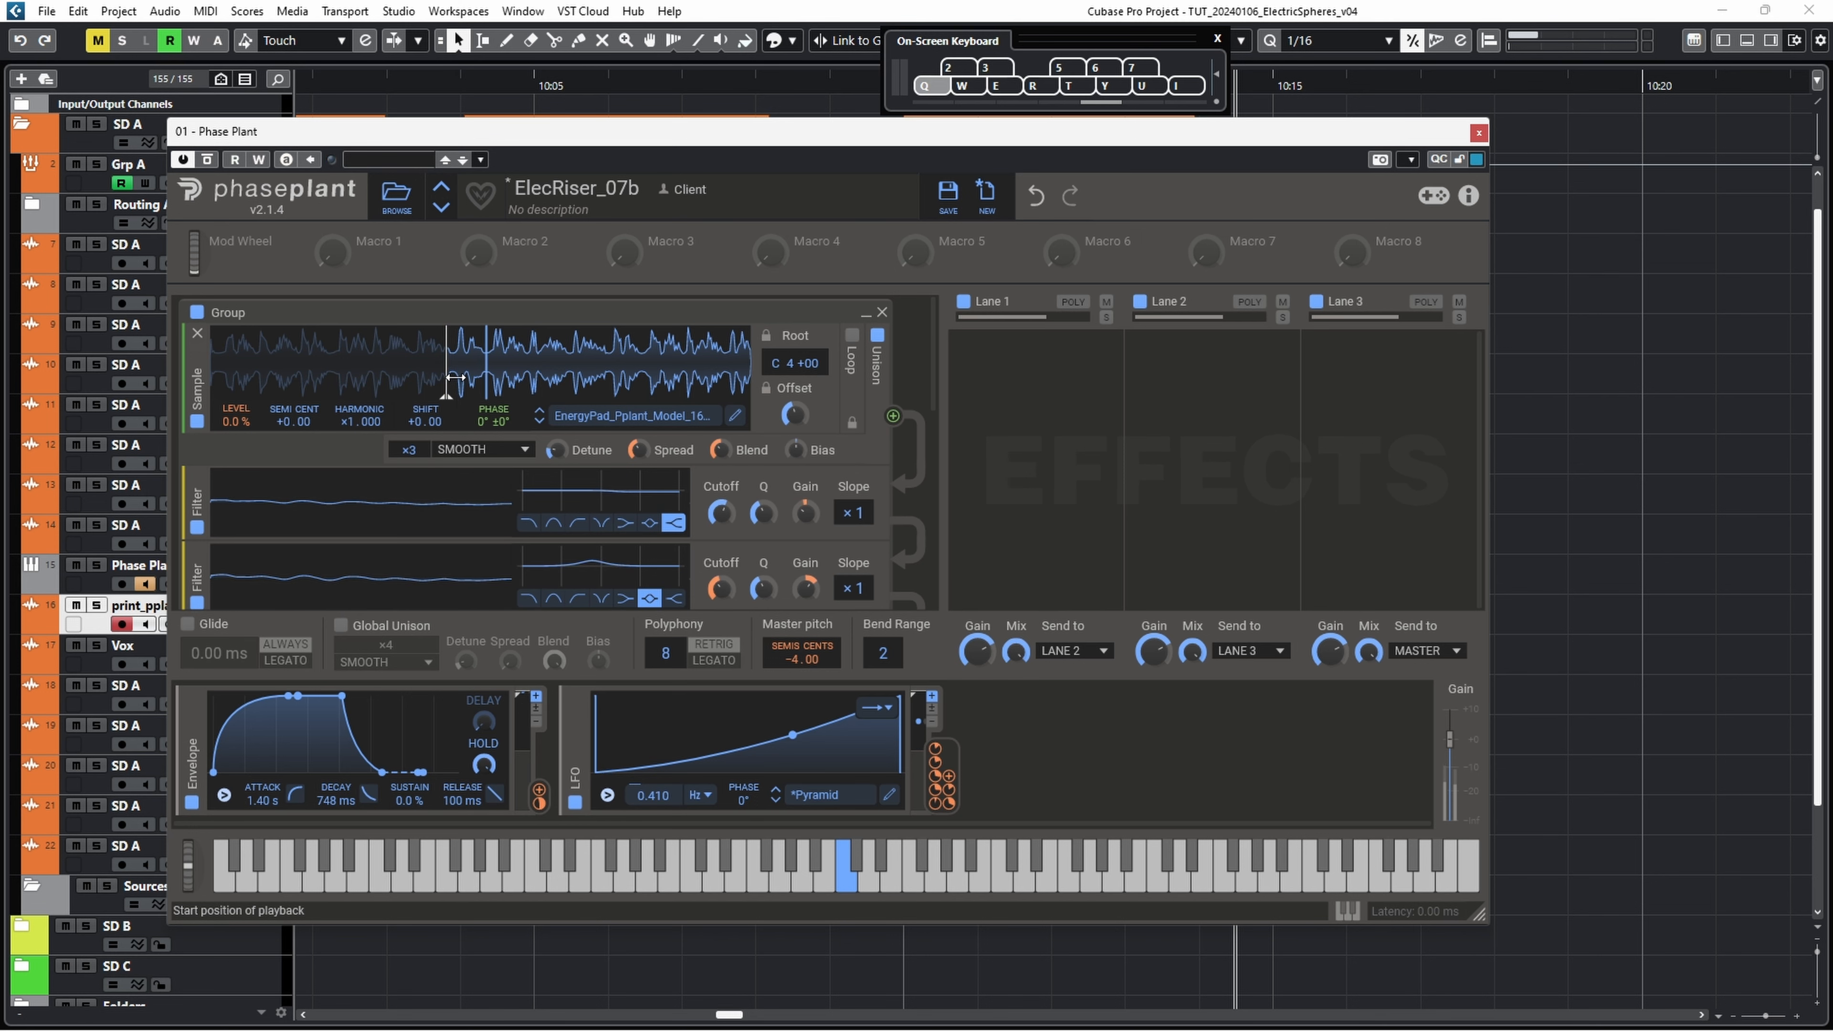